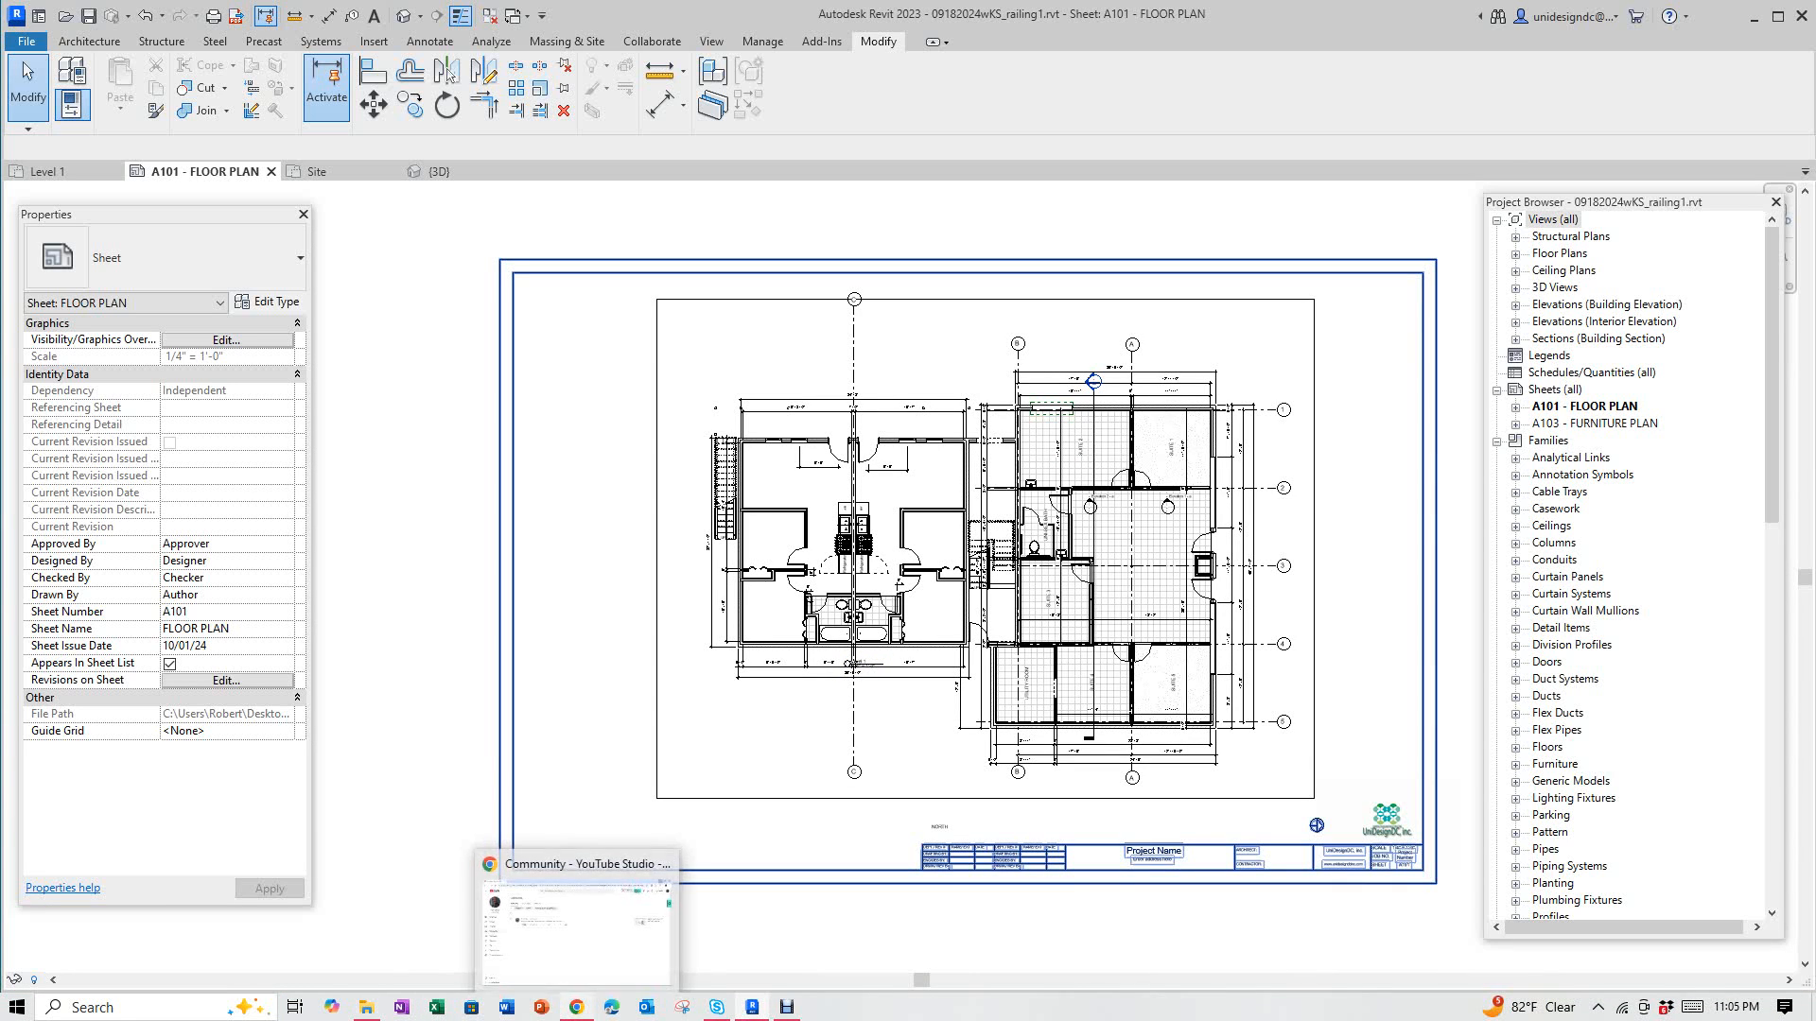
- Switch from Revit to the YouTube Studio comment requesting a video on survey and project base points
{"action": "left_click", "coordinate": [567, 875]}
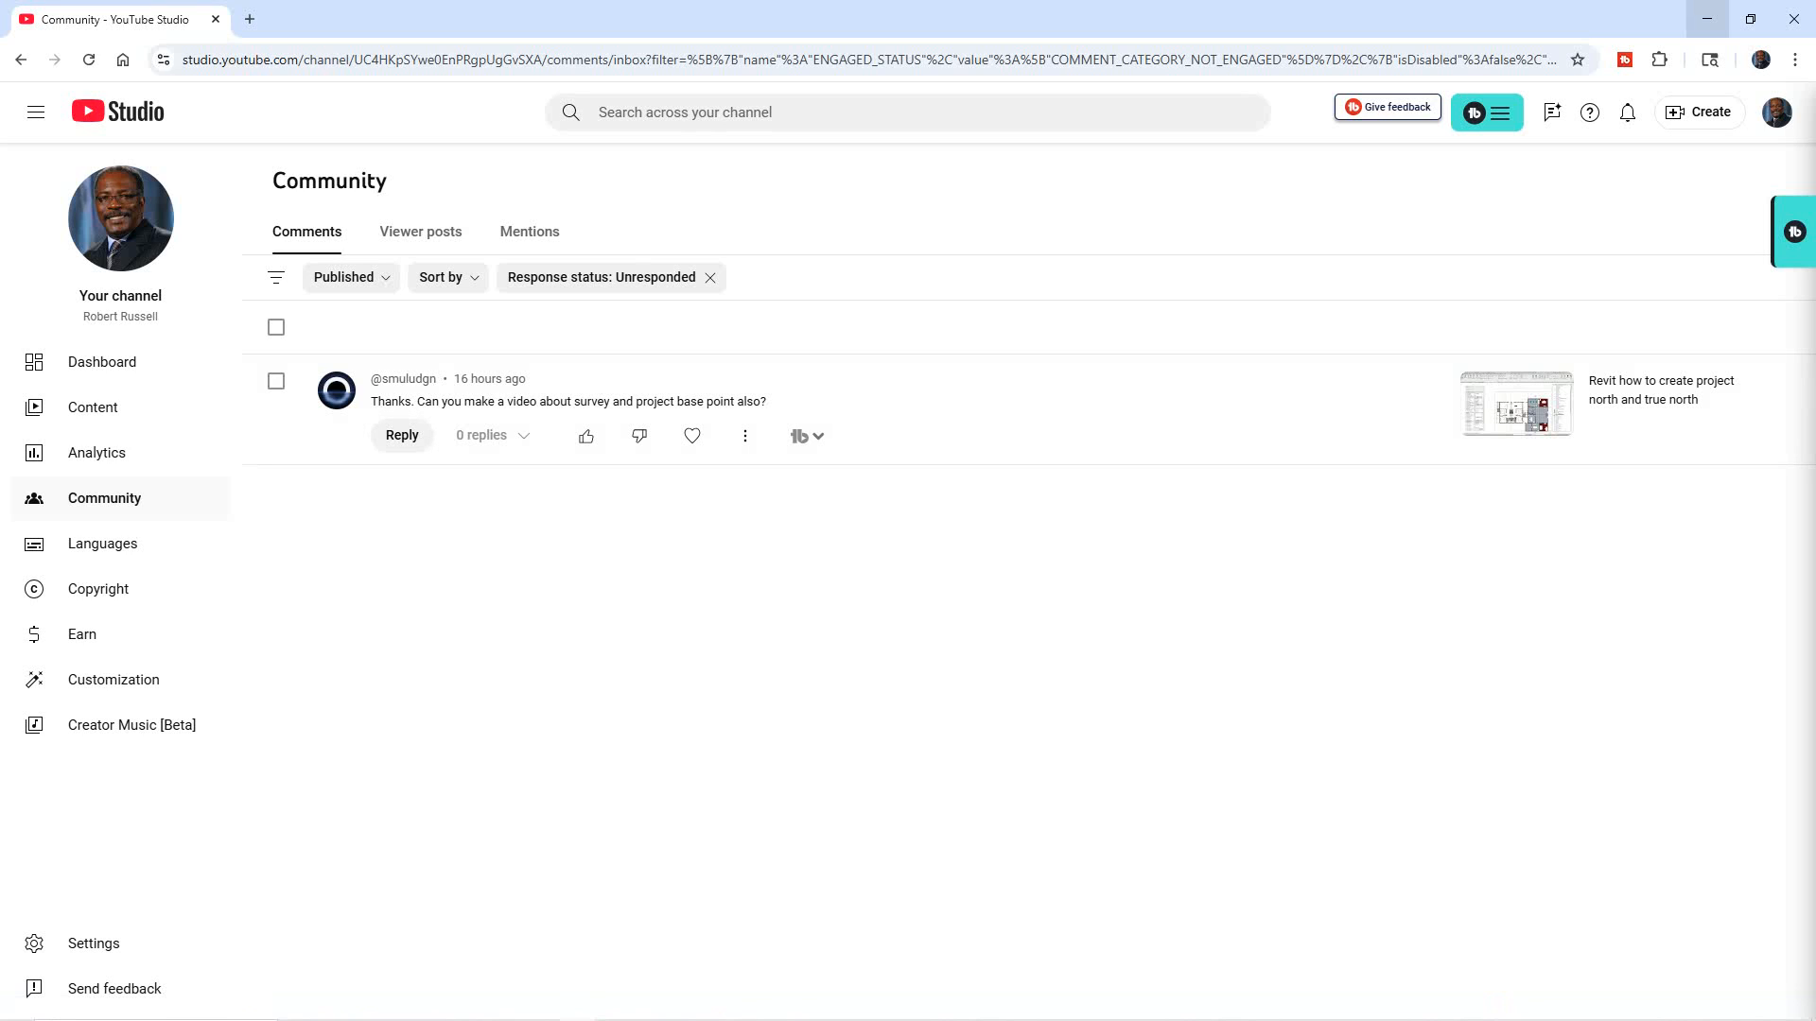
- Minimize Chrome to get back to the Revit A101 FLOOR PLAN sheet
{"action": "left_click", "coordinate": [1707, 19]}
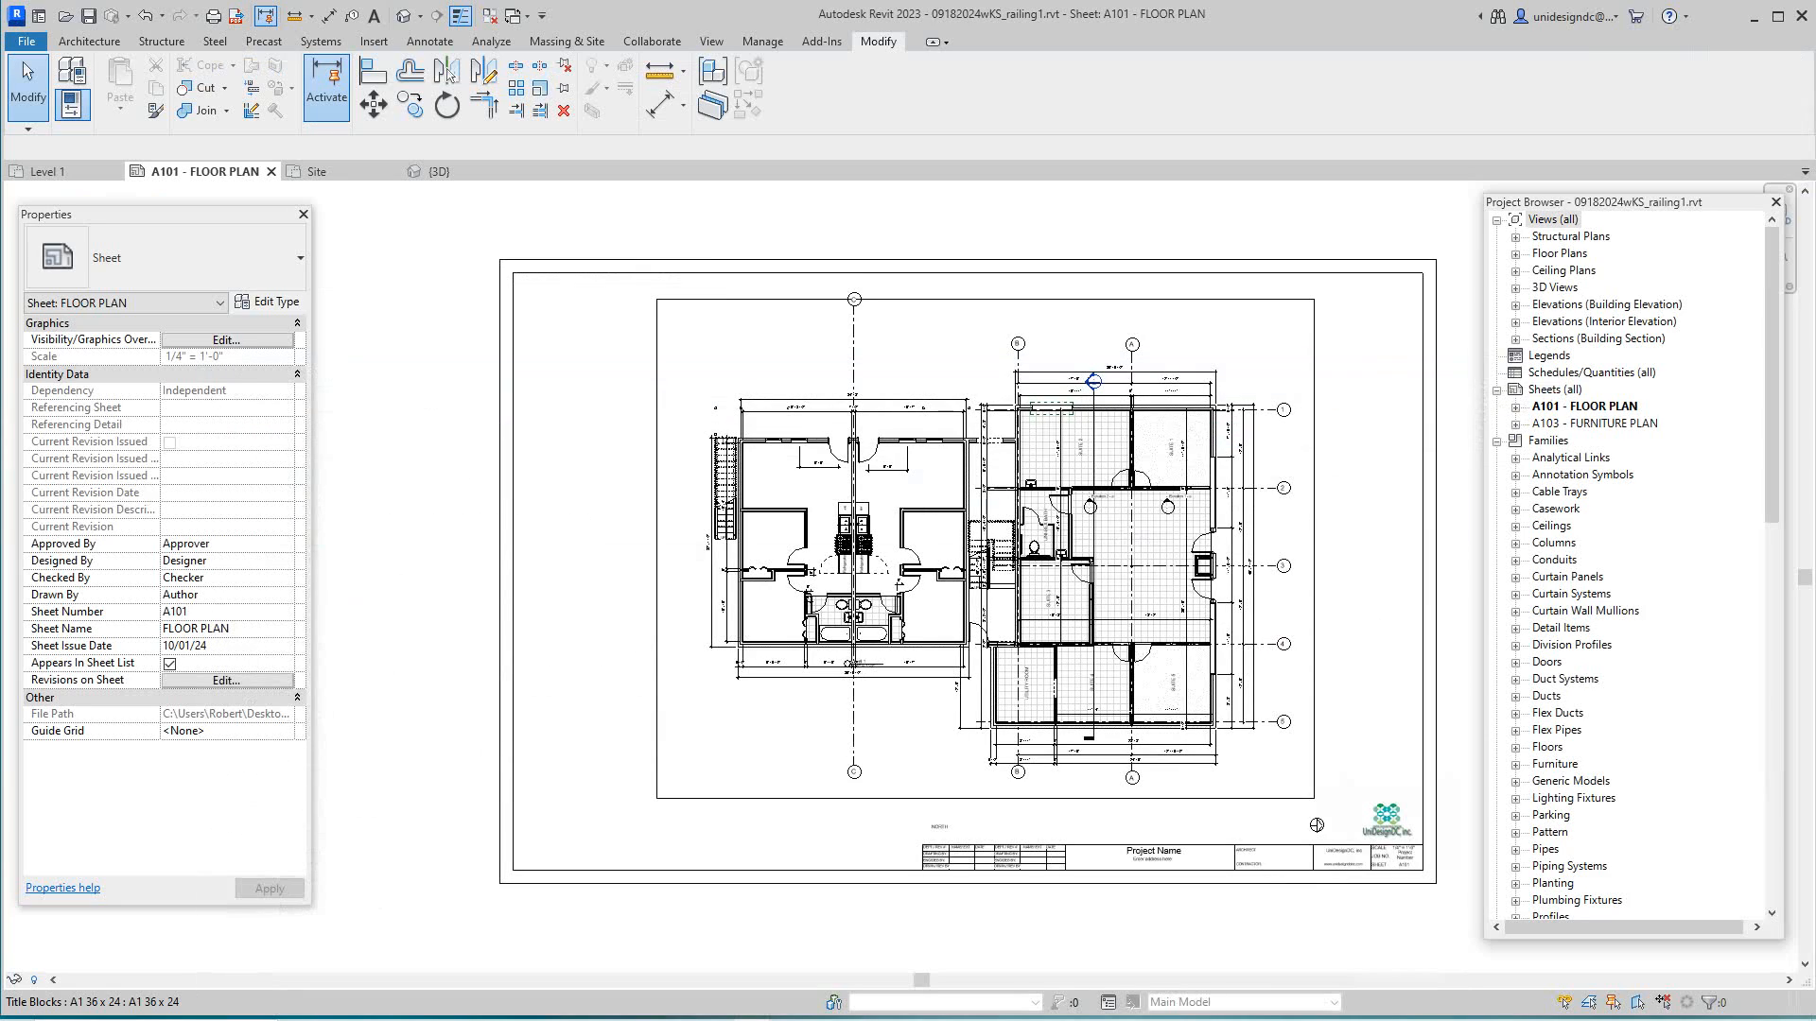
- Create a new project, Project7, from the Imperial-Architectural Template via File > New > Project
{"action": "scroll", "coordinate": [630, 478], "scroll_direction": "down", "scroll_amount": 2}
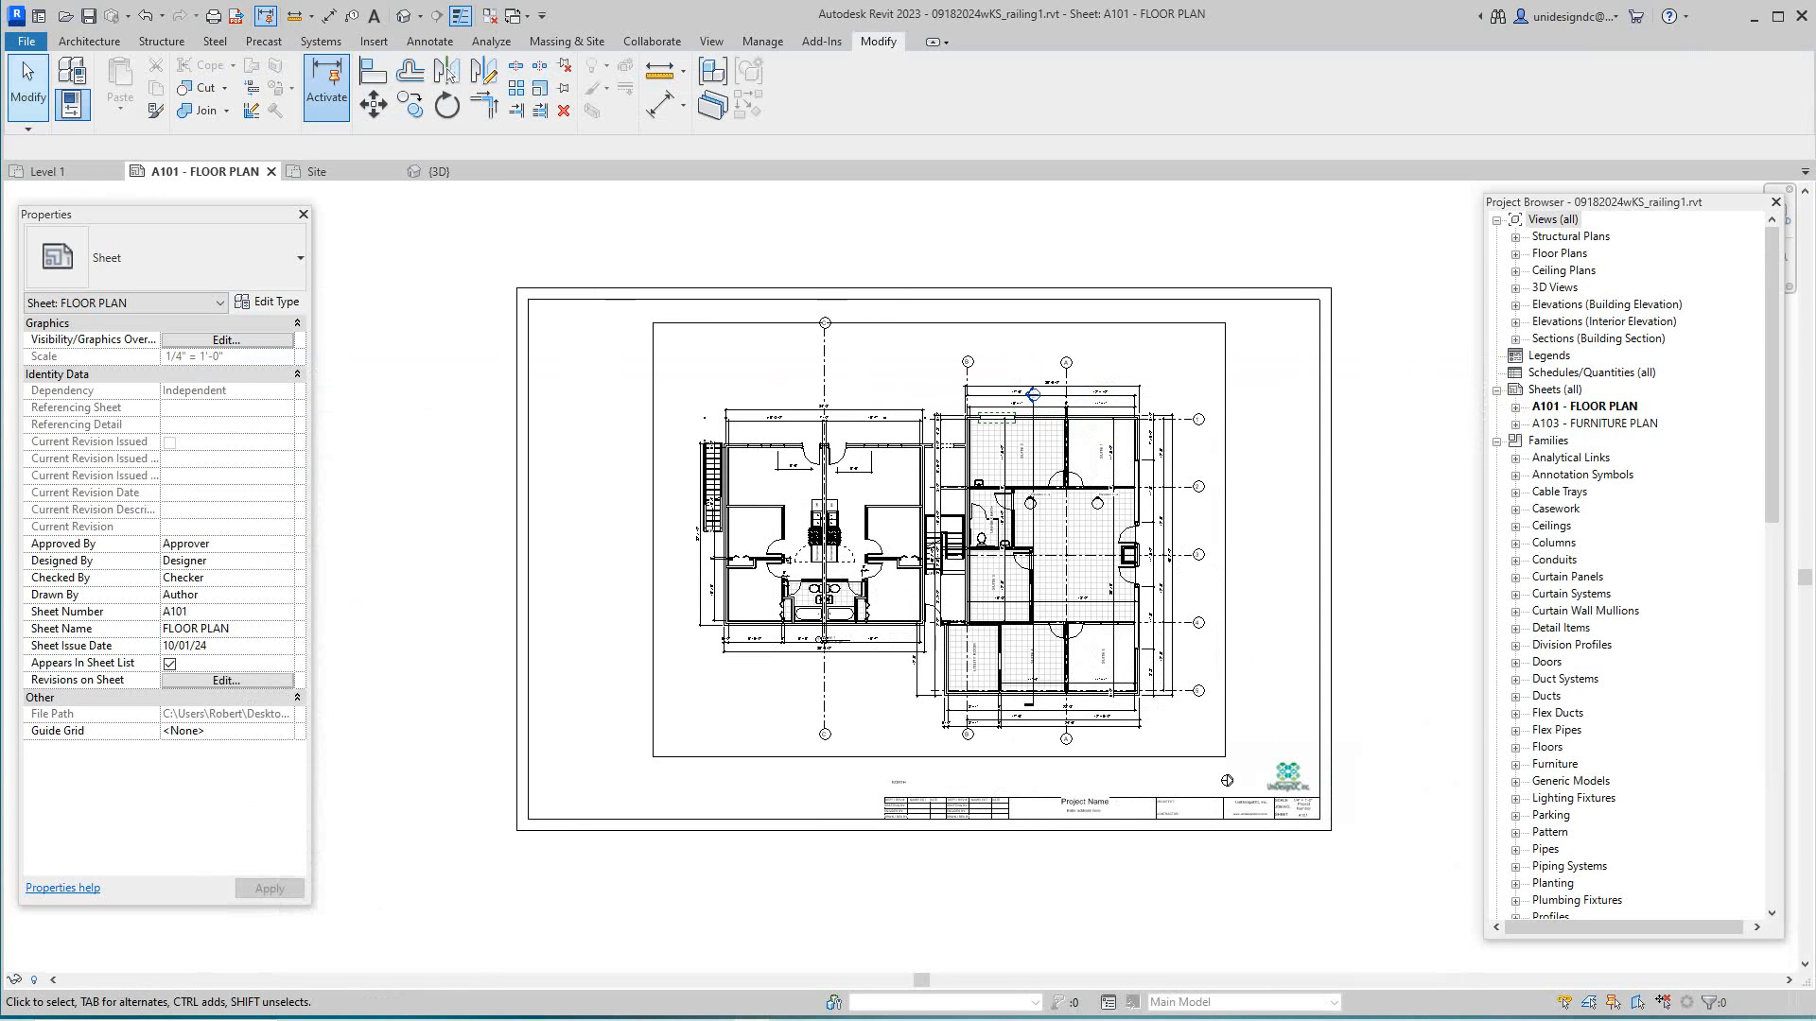
{"action": "left_click", "coordinate": [26, 41]}
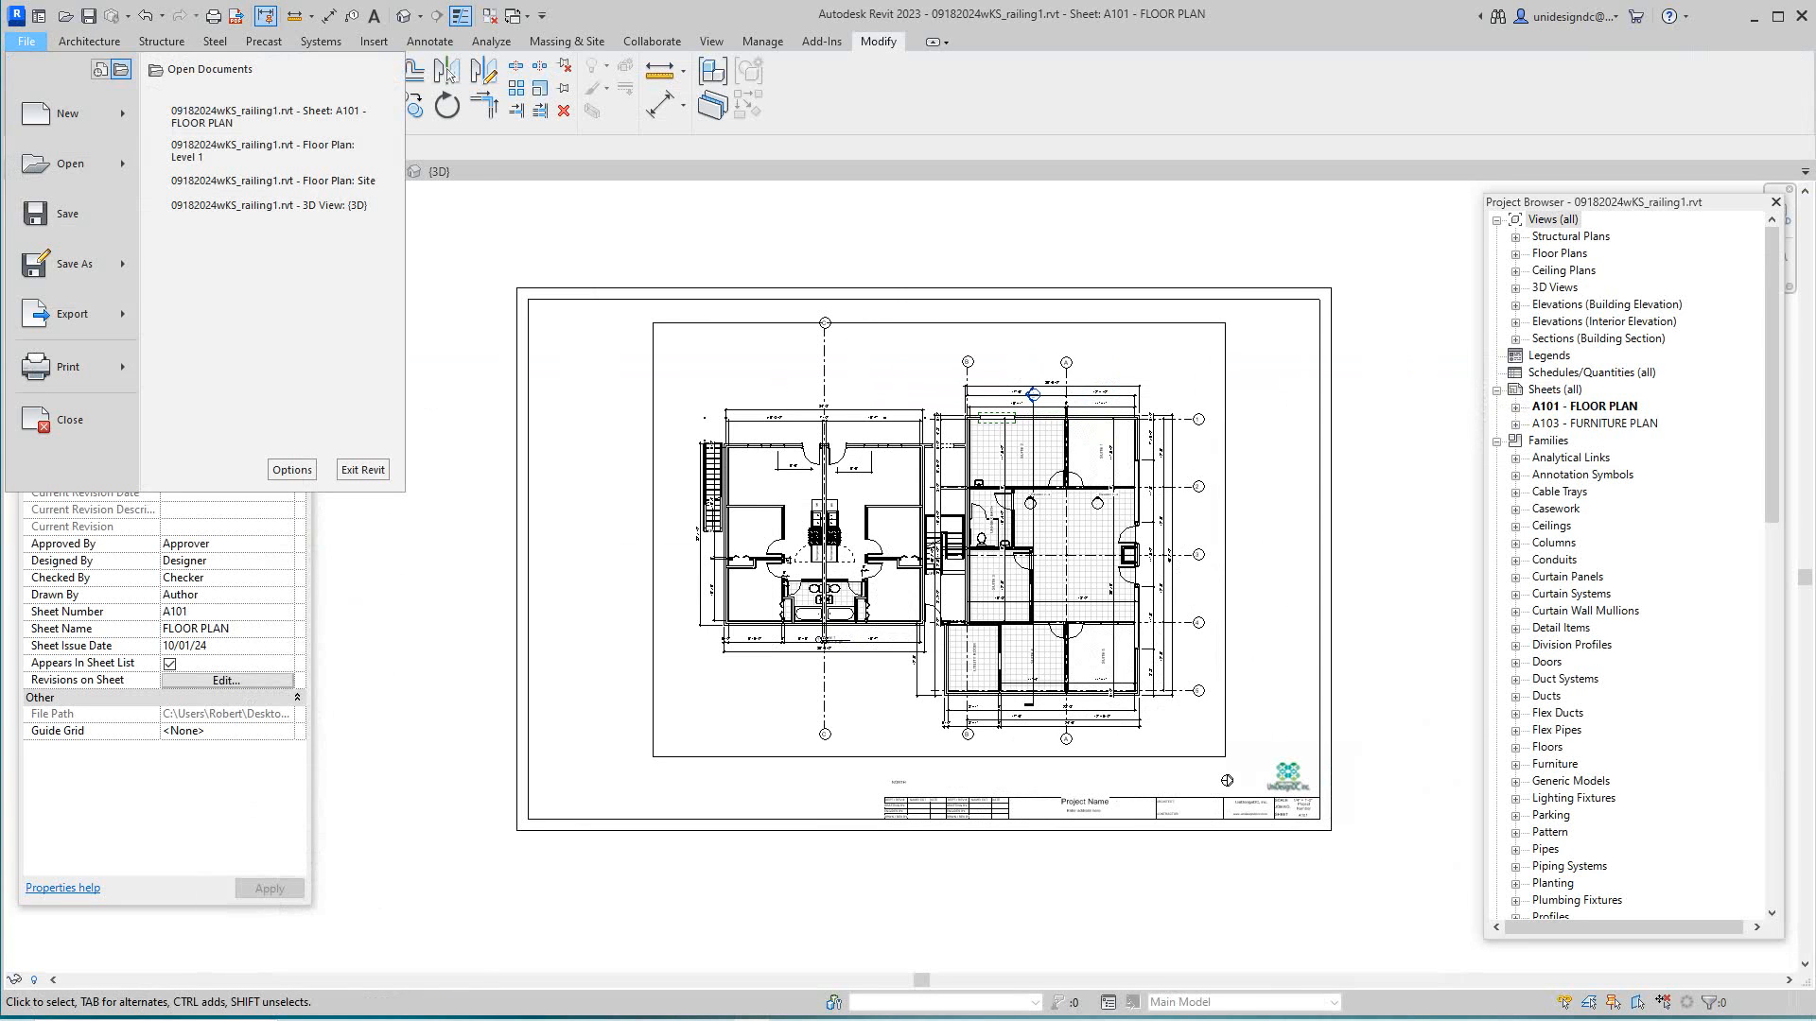
{"action": "mouse_move", "coordinate": [68, 114]}
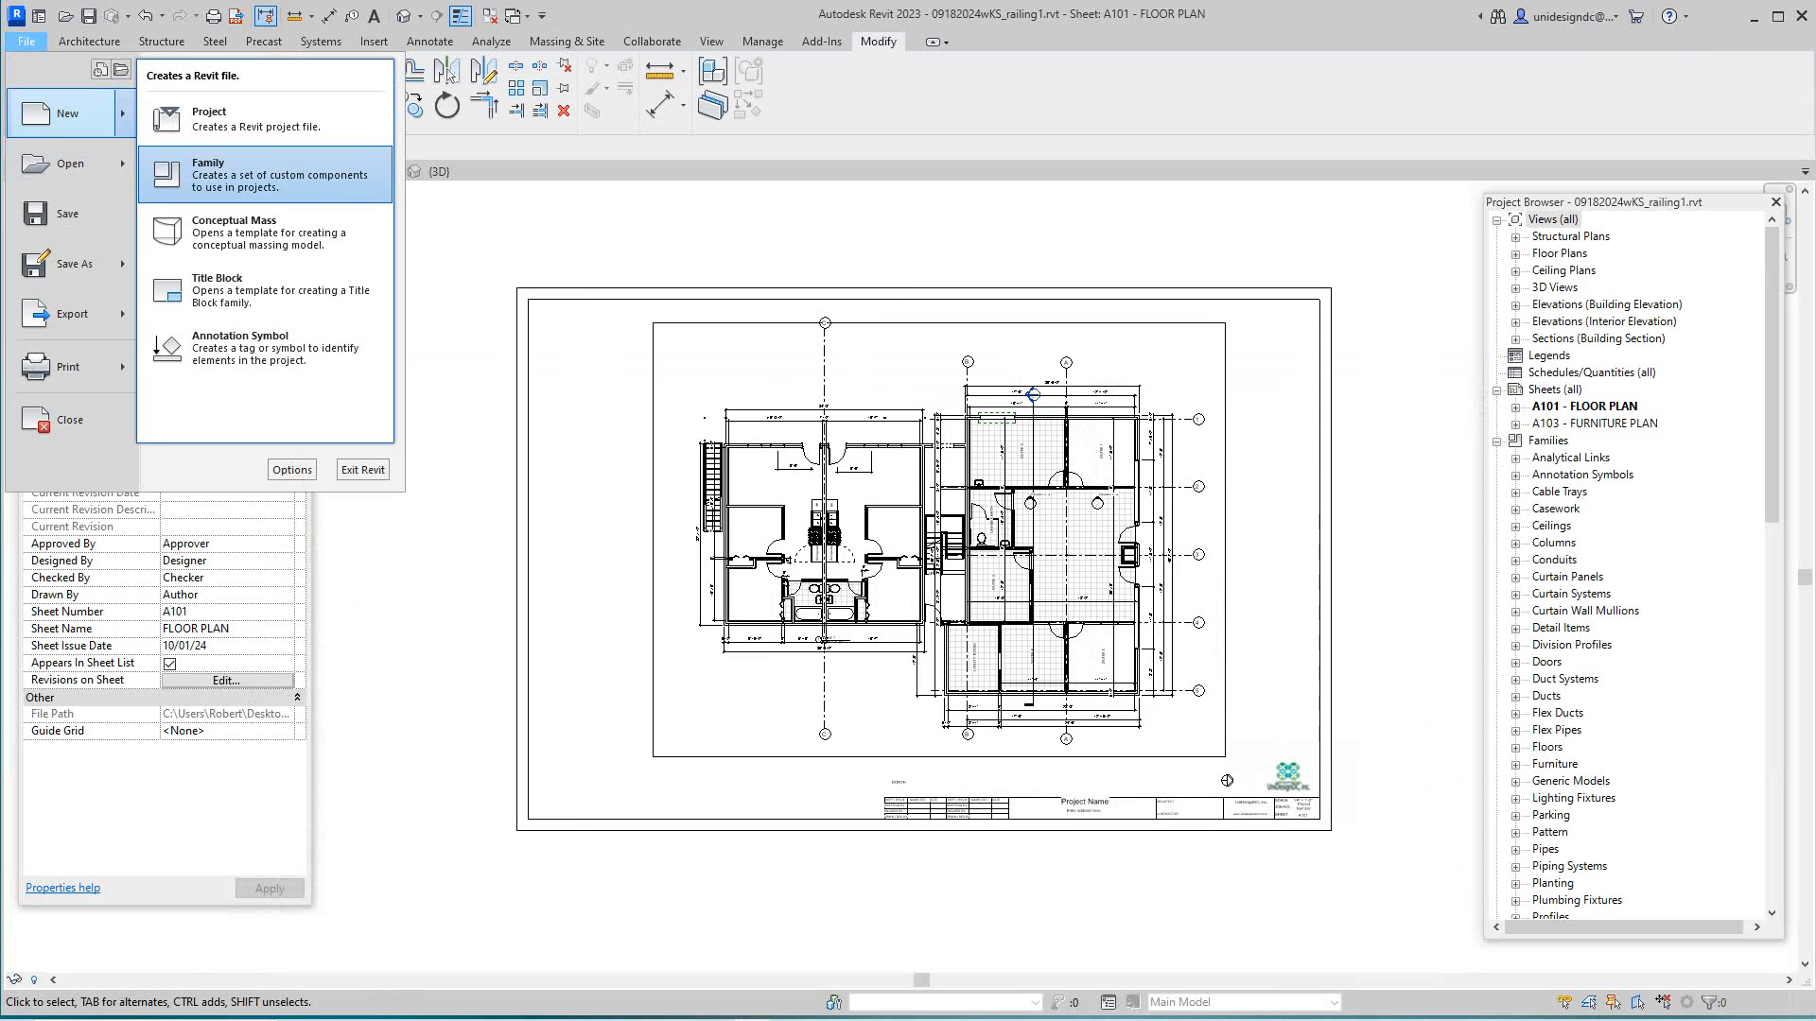
{"action": "left_click", "coordinate": [255, 119]}
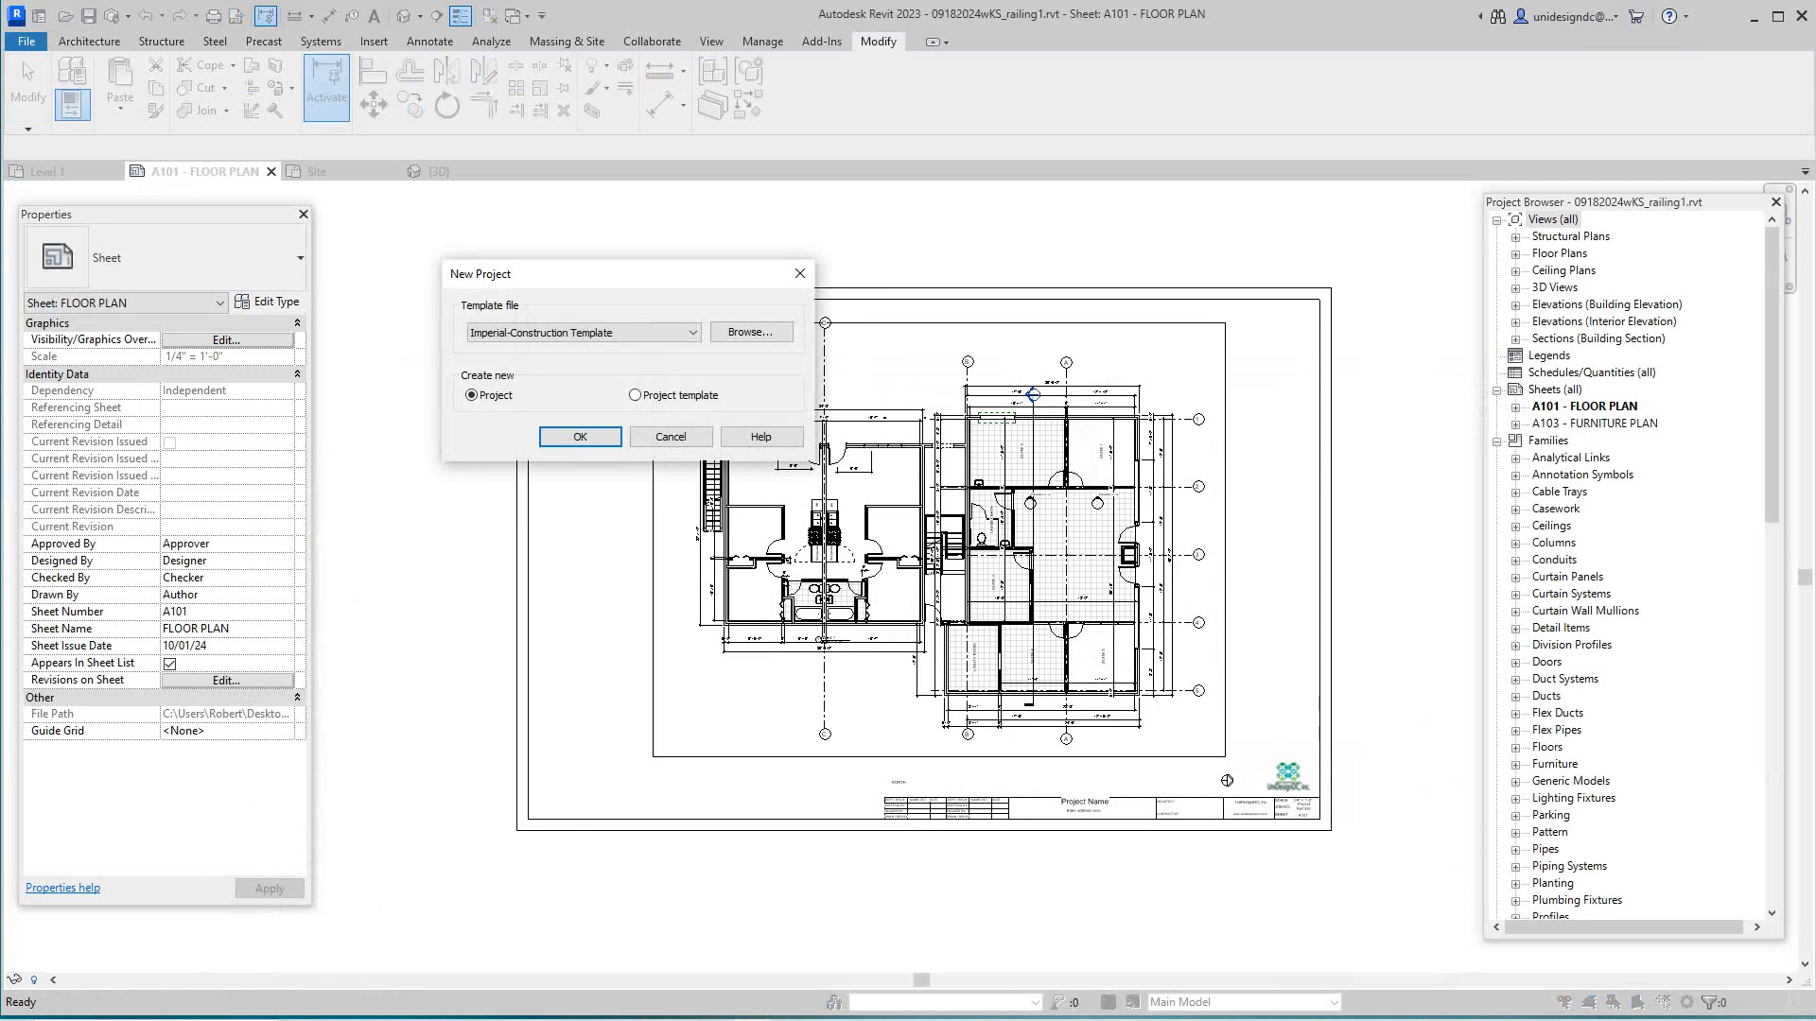
{"action": "left_click", "coordinate": [692, 333]}
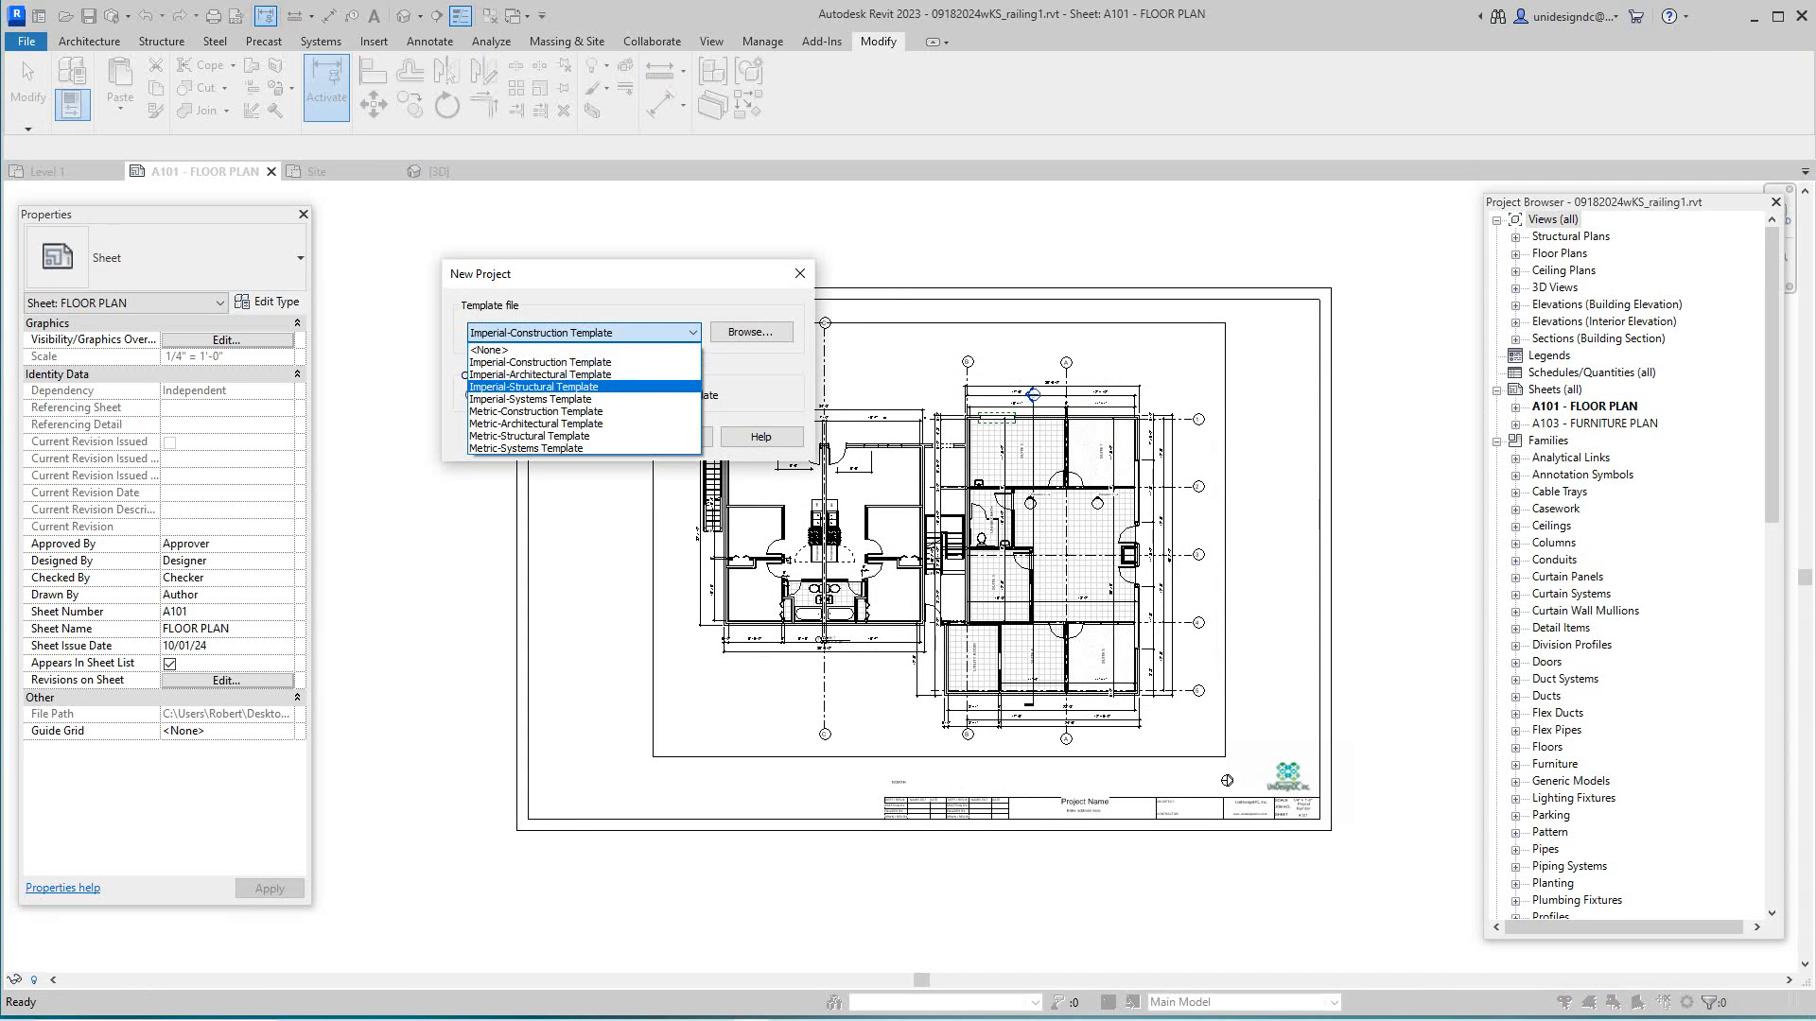
{"action": "left_click", "coordinate": [568, 374]}
{"action": "left_click", "coordinate": [580, 437]}
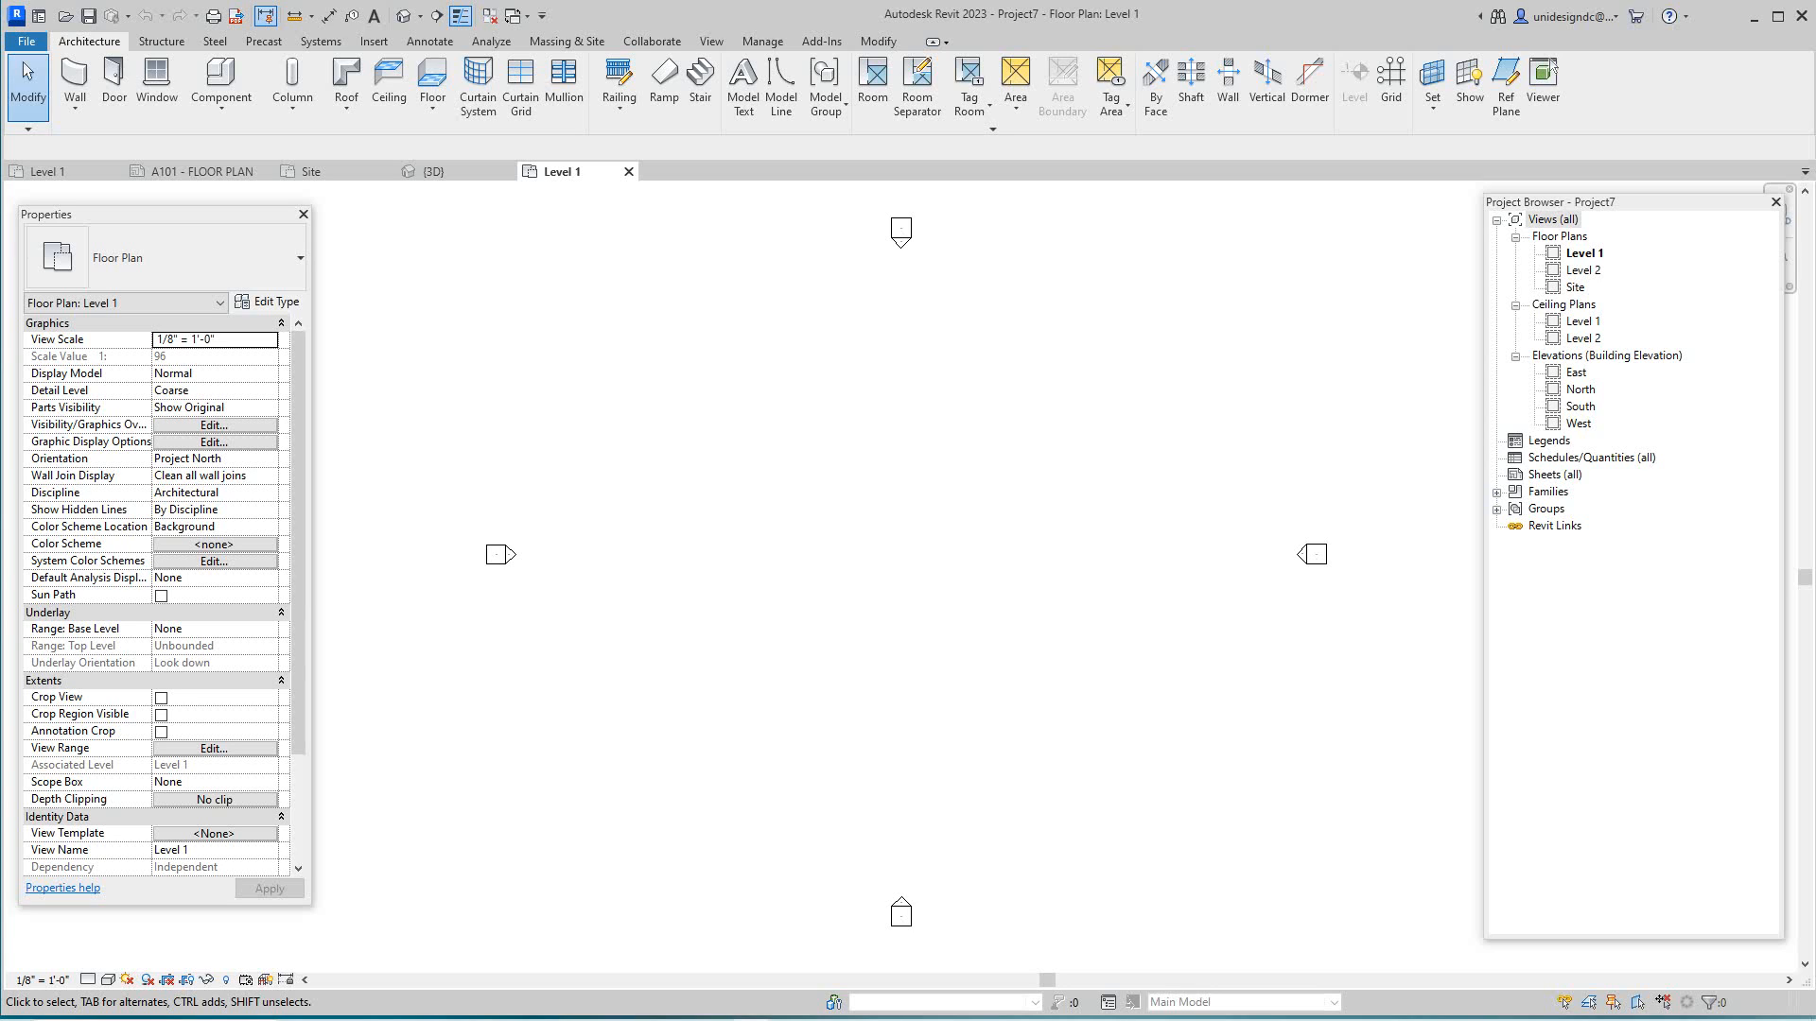
- Open the Site floor plan and confirm the Project Base Point sits at 0'0" coordinates
{"action": "double_click", "coordinate": [1575, 288]}
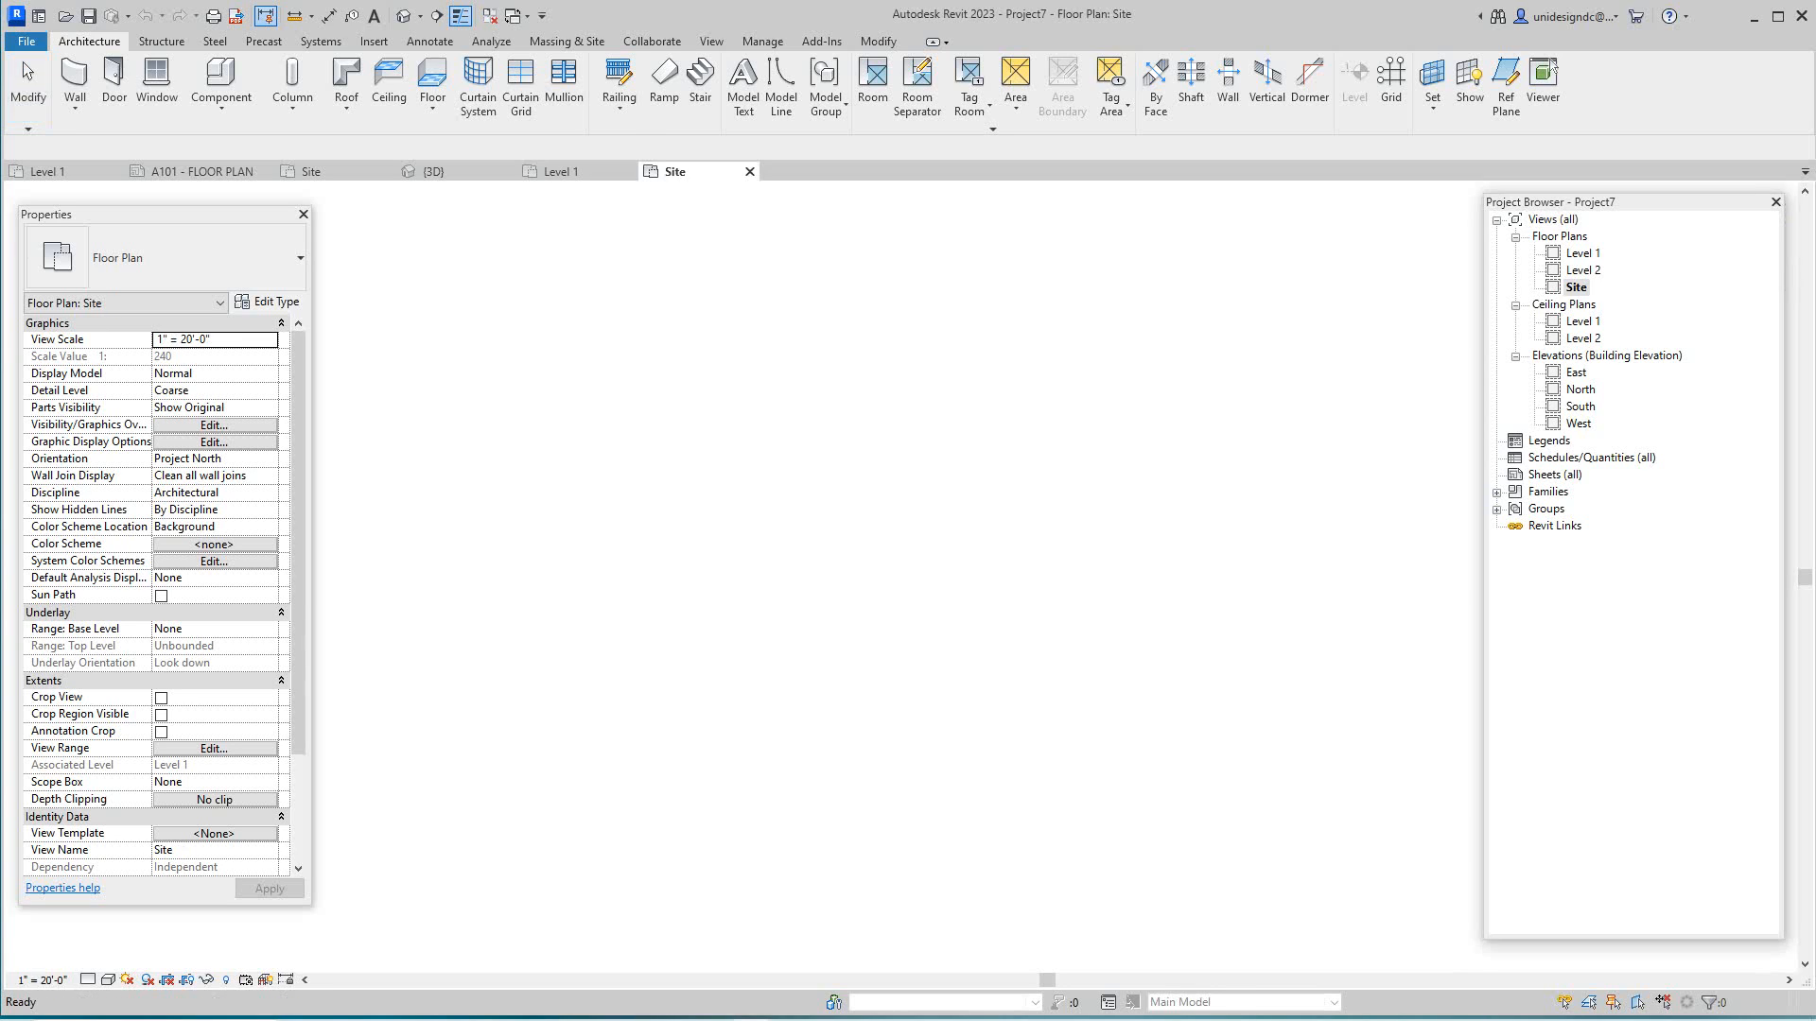
{"action": "scroll", "coordinate": [932, 563], "scroll_direction": "up", "scroll_amount": 4}
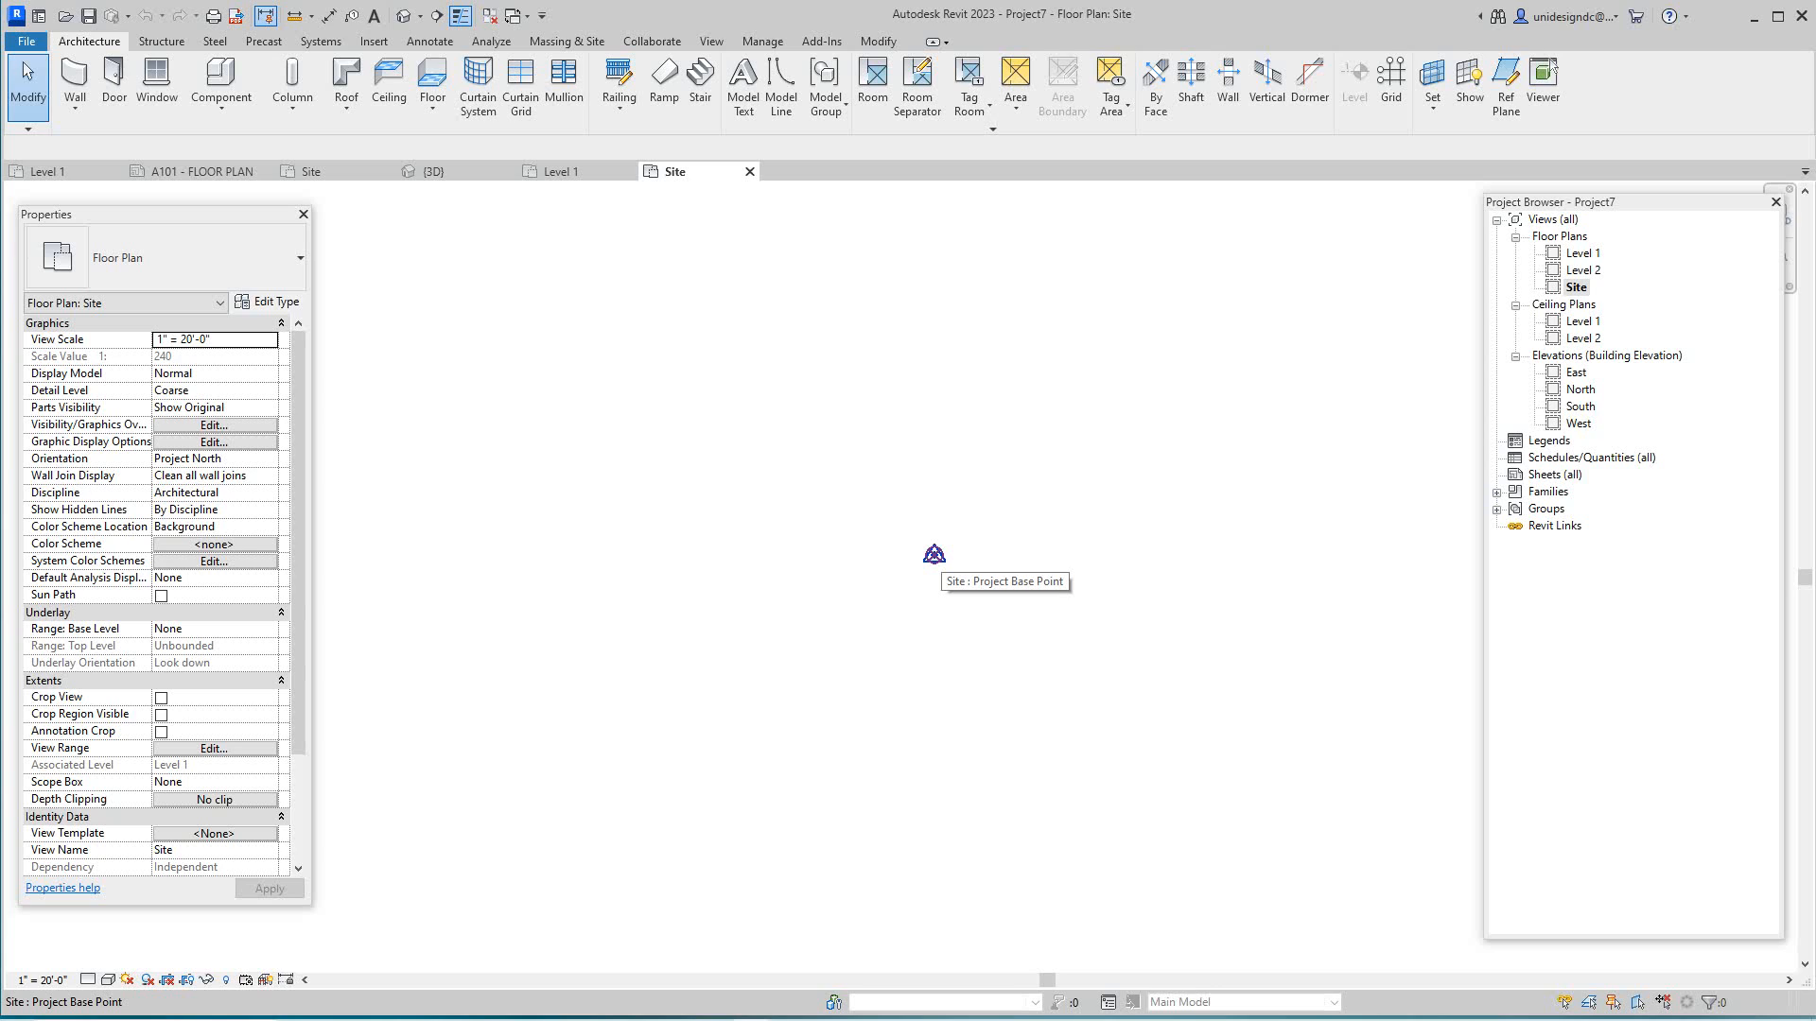
{"action": "key", "text": "Tab"}
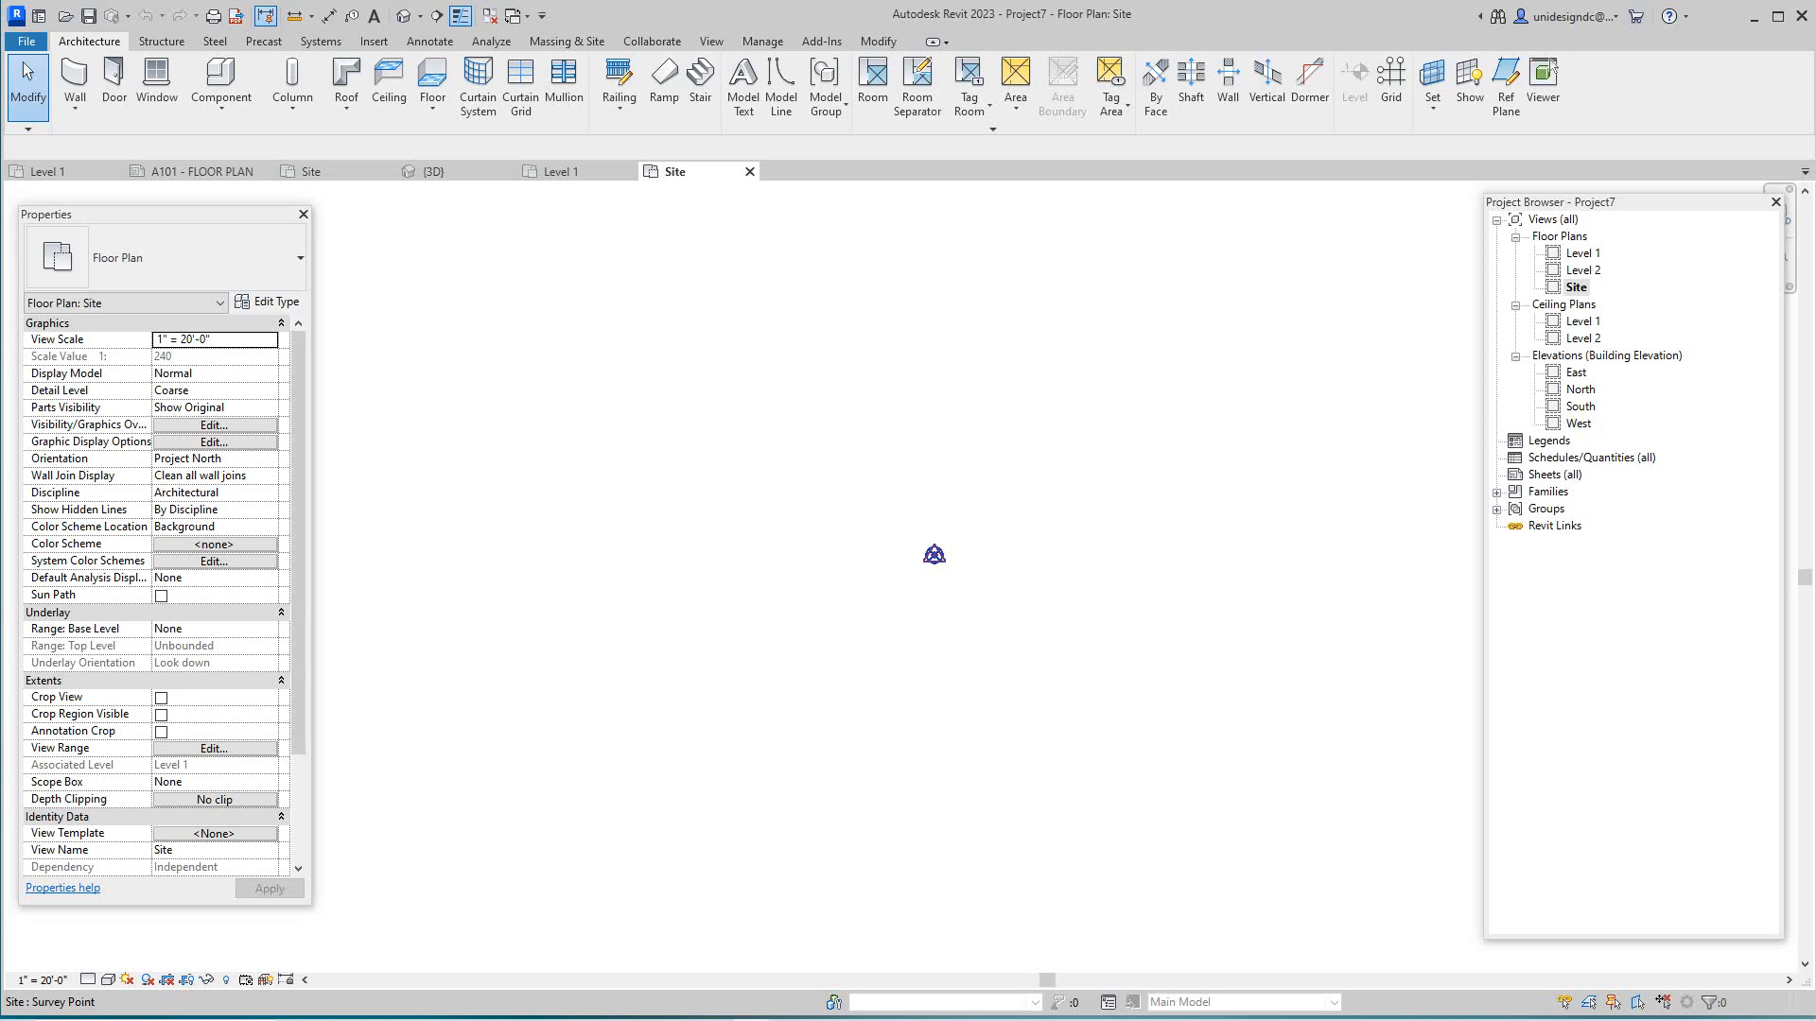
{"action": "key", "text": "Tab"}
{"action": "left_click", "coordinate": [928, 555]}
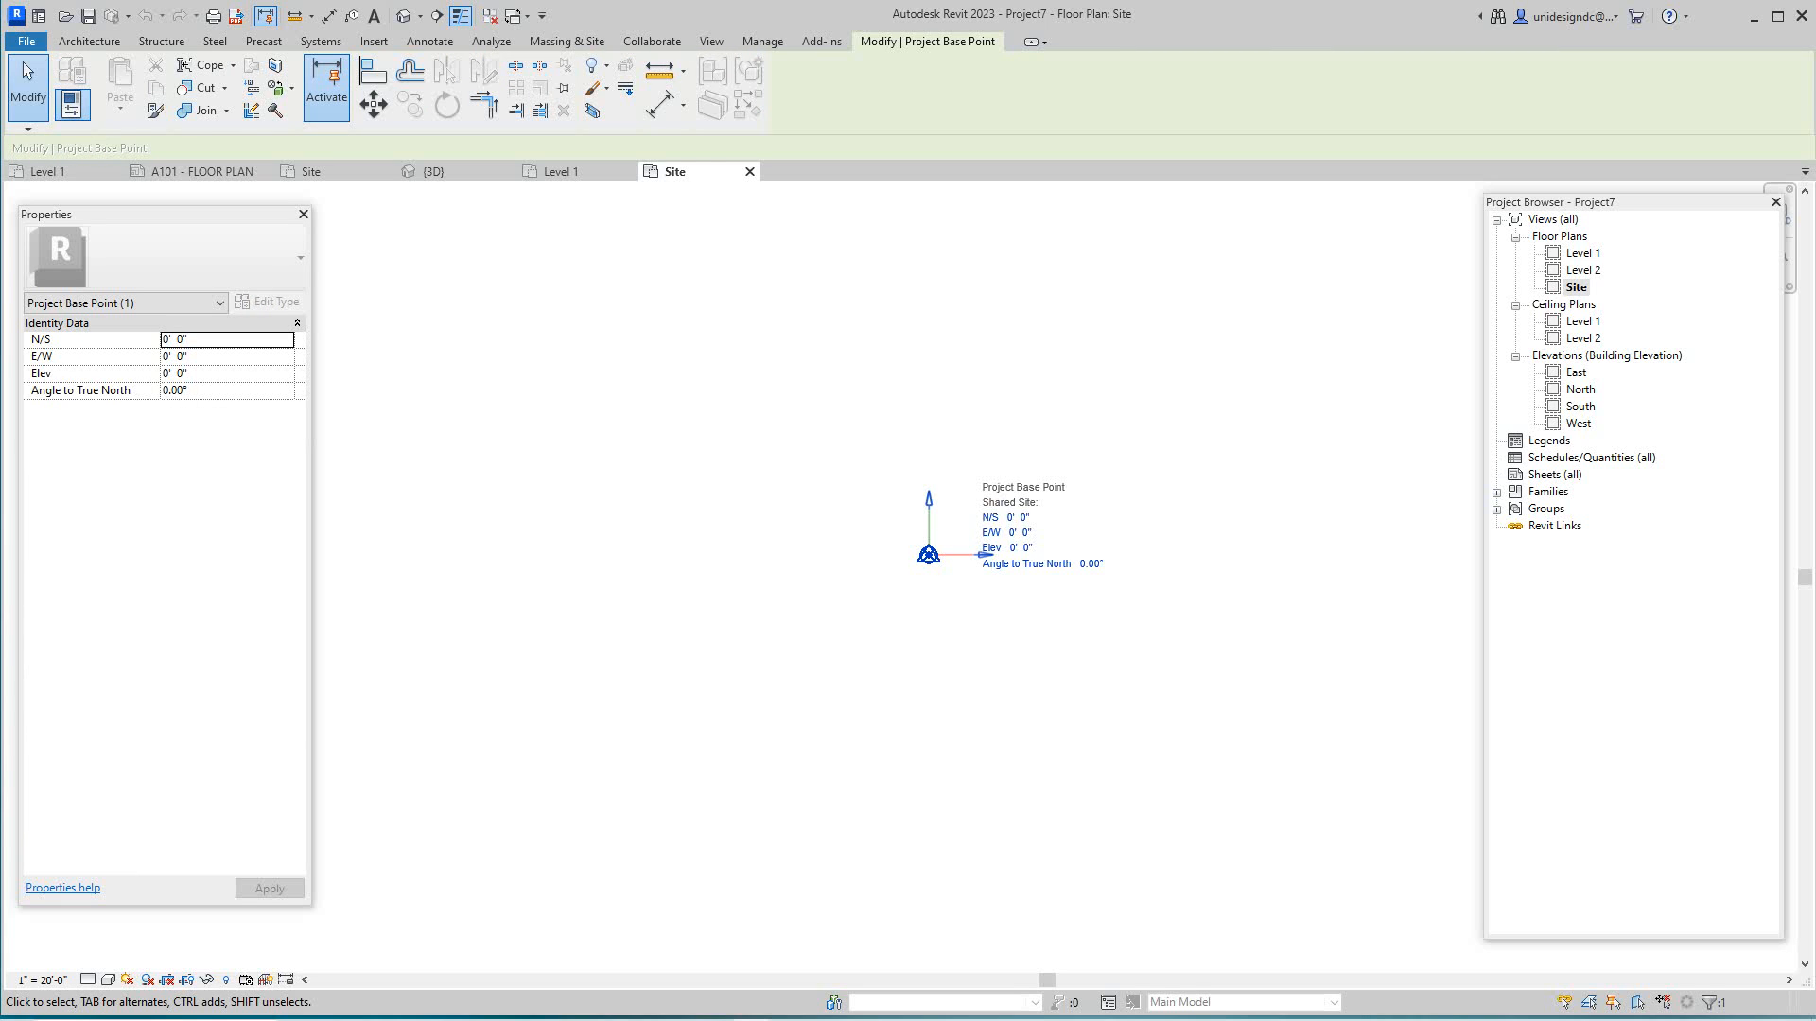
{"action": "key", "text": "Escape"}
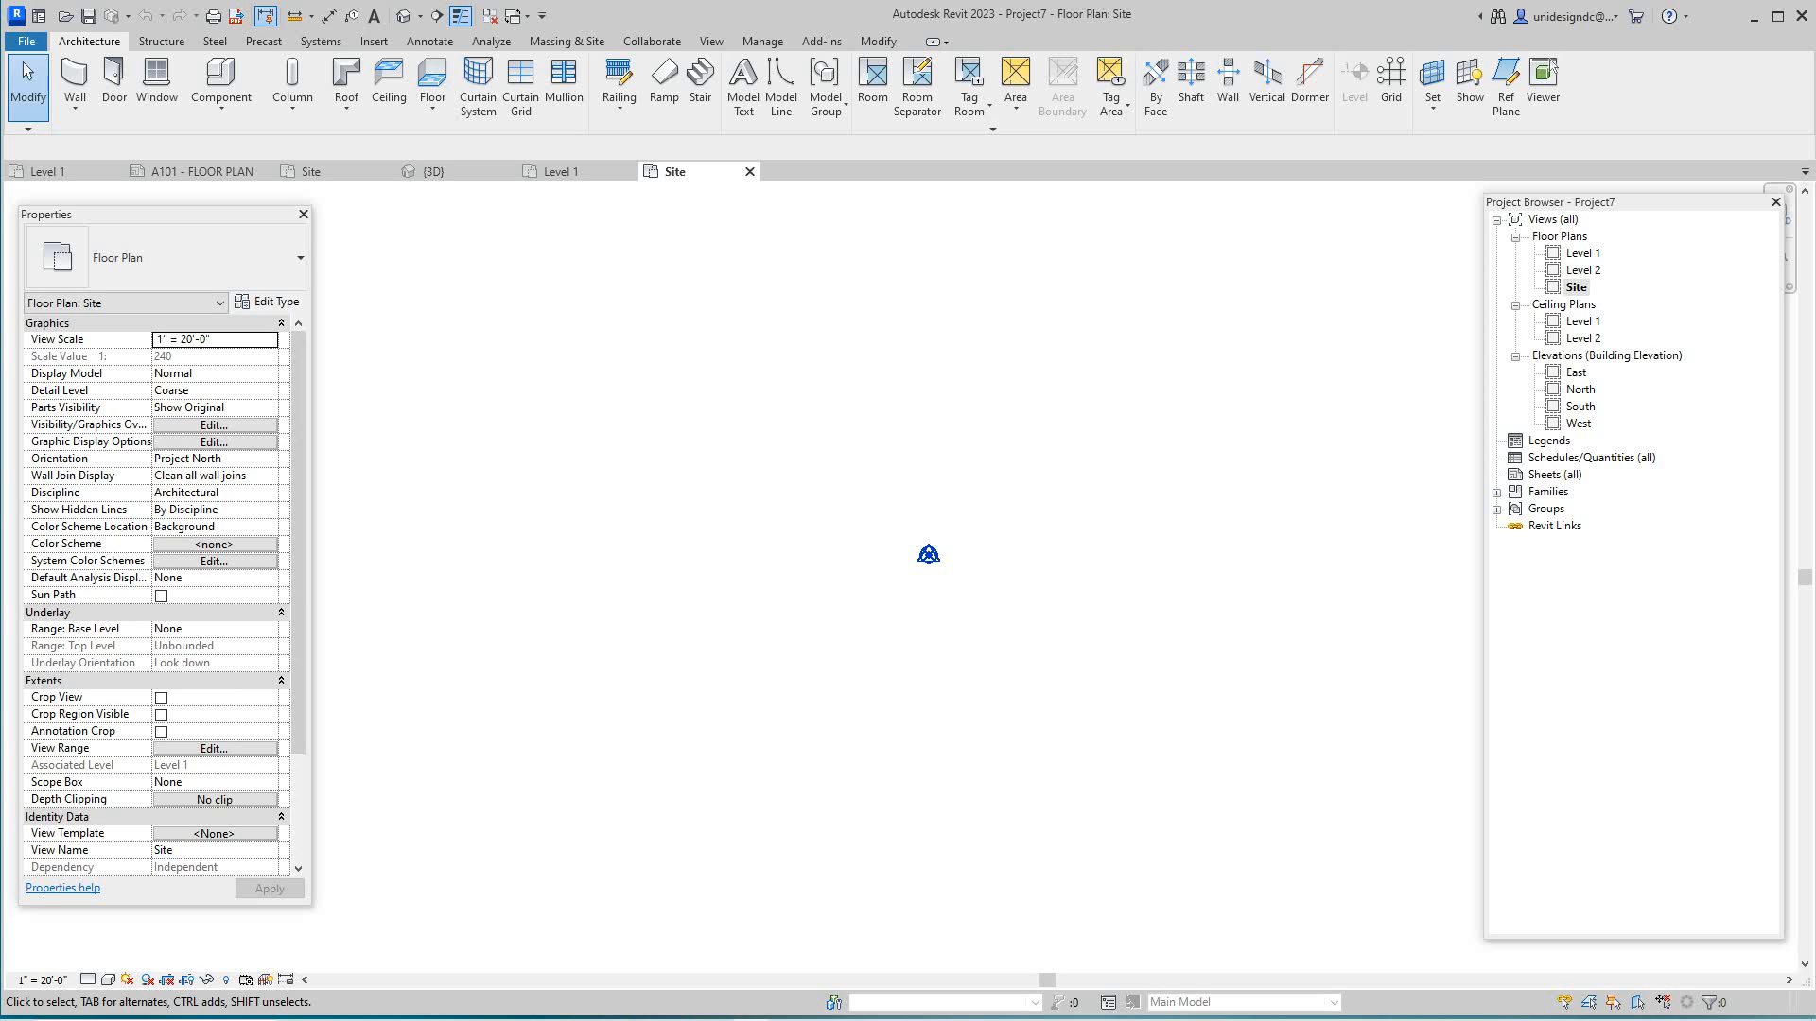
- Link Import Site.dwg into the Site plan using Link CAD from the Insert tab
{"action": "scroll", "coordinate": [157, 596], "scroll_direction": "down", "scroll_amount": 5}
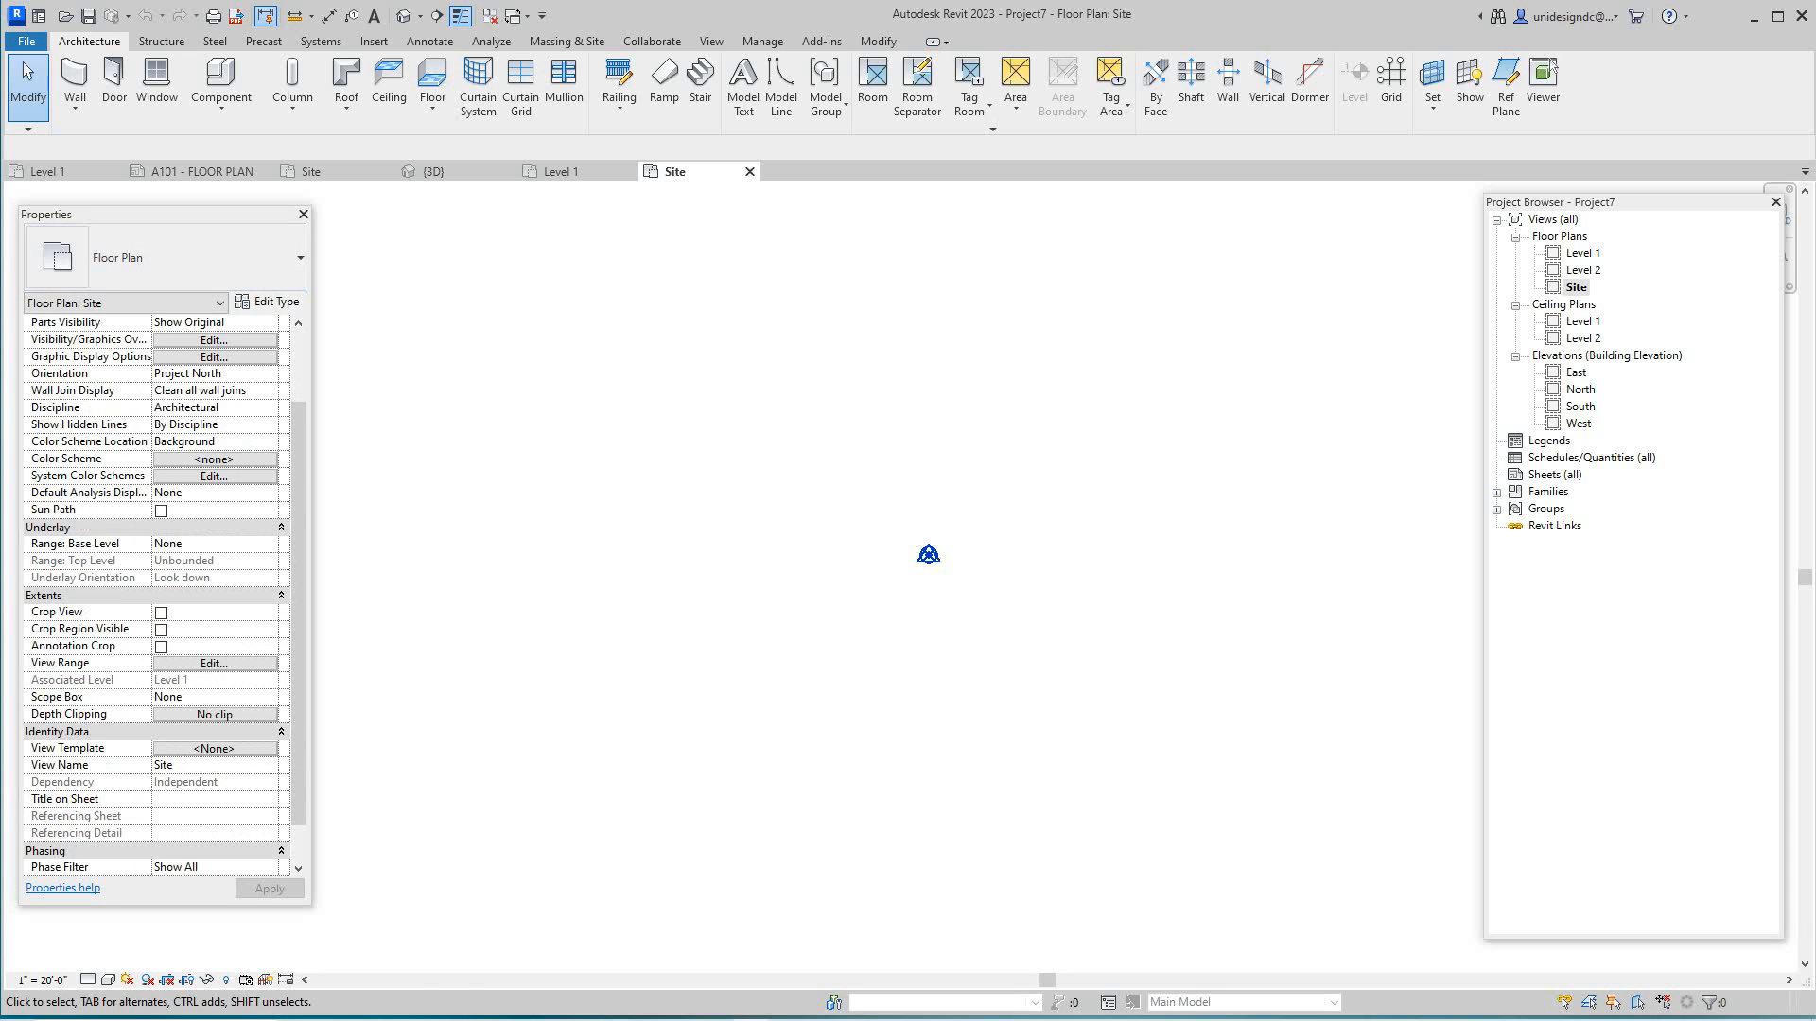
{"action": "middle_click_drag", "start_coordinate": [908, 529], "coordinate": [700, 540]}
{"action": "left_click", "coordinate": [374, 41]}
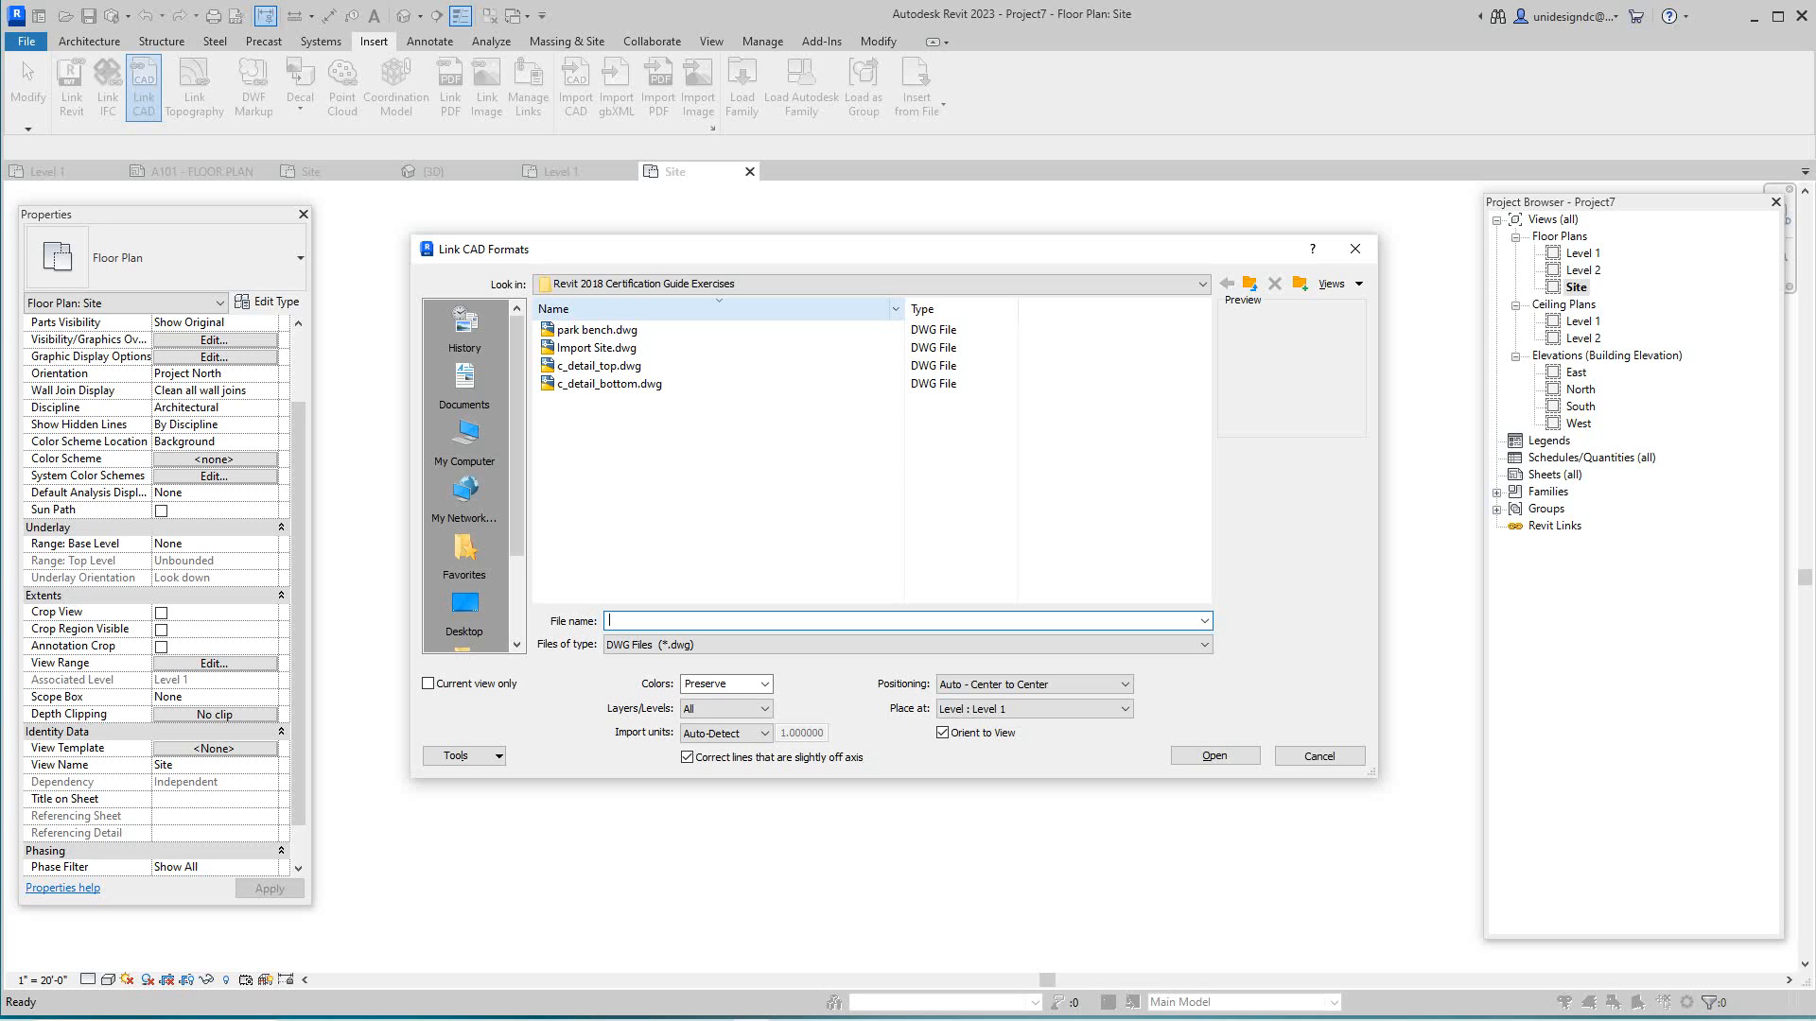
{"action": "left_click", "coordinate": [597, 348]}
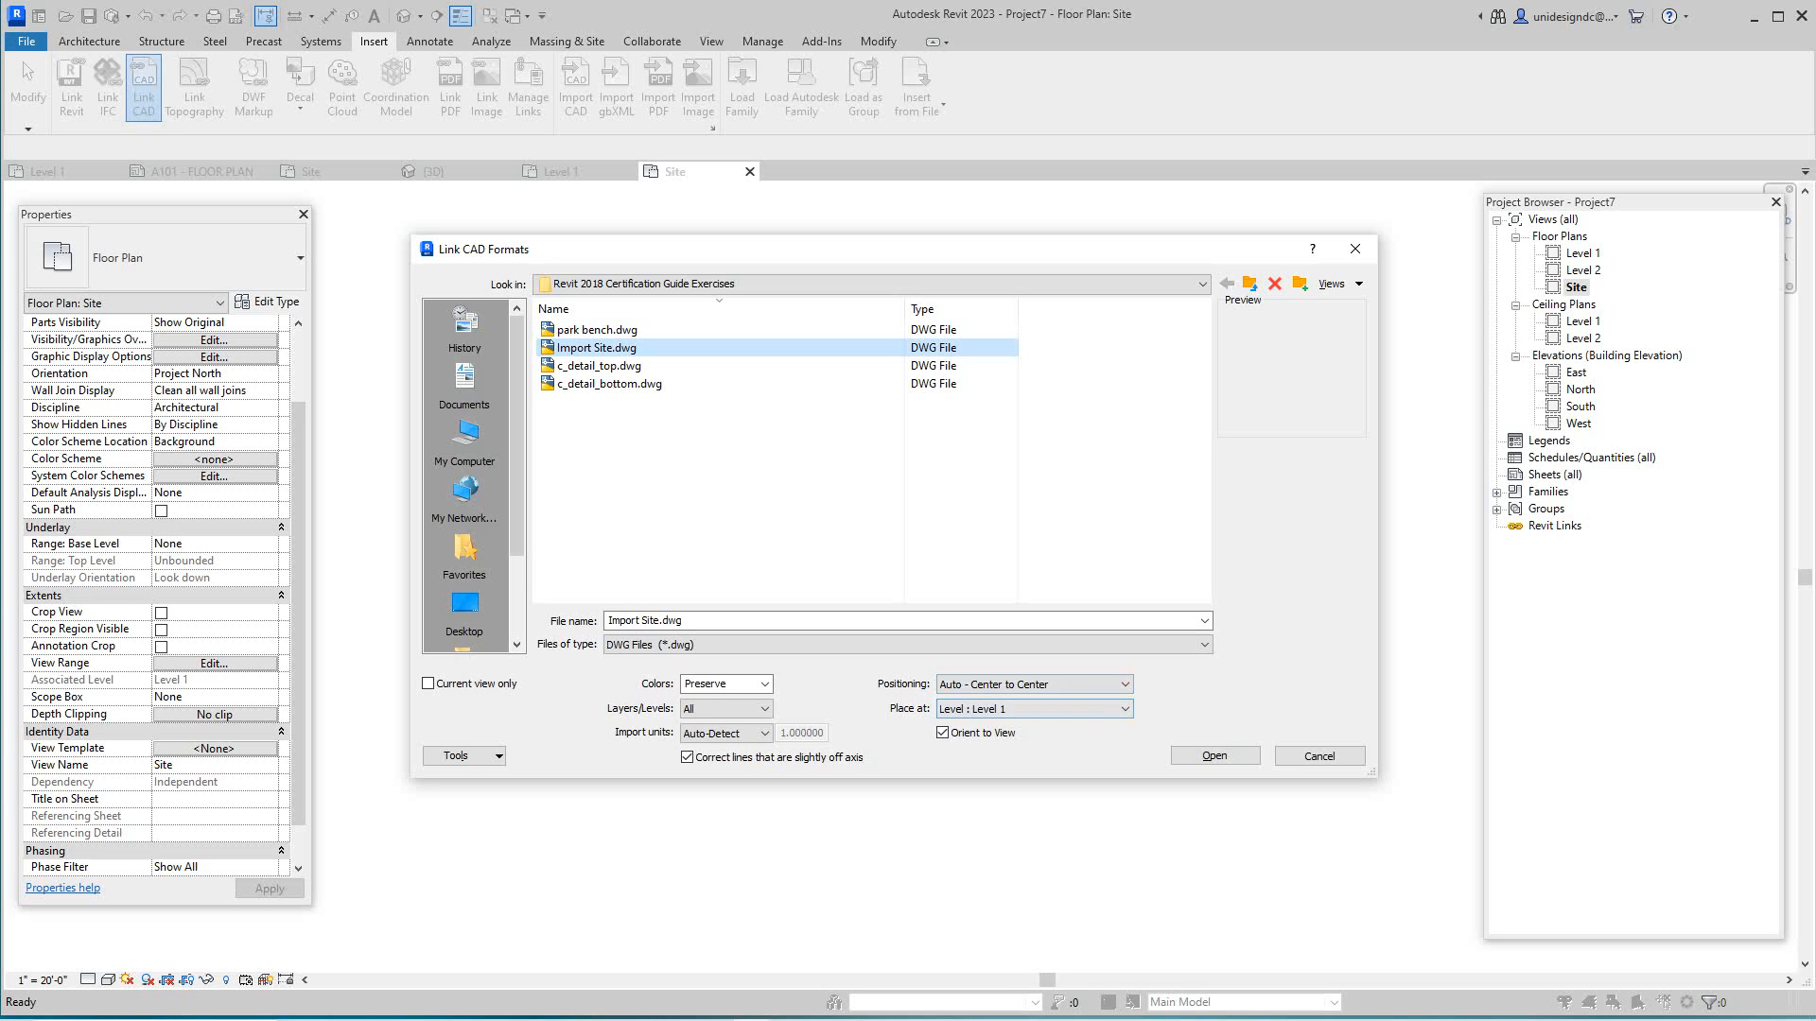
{"action": "left_click", "coordinate": [1215, 755]}
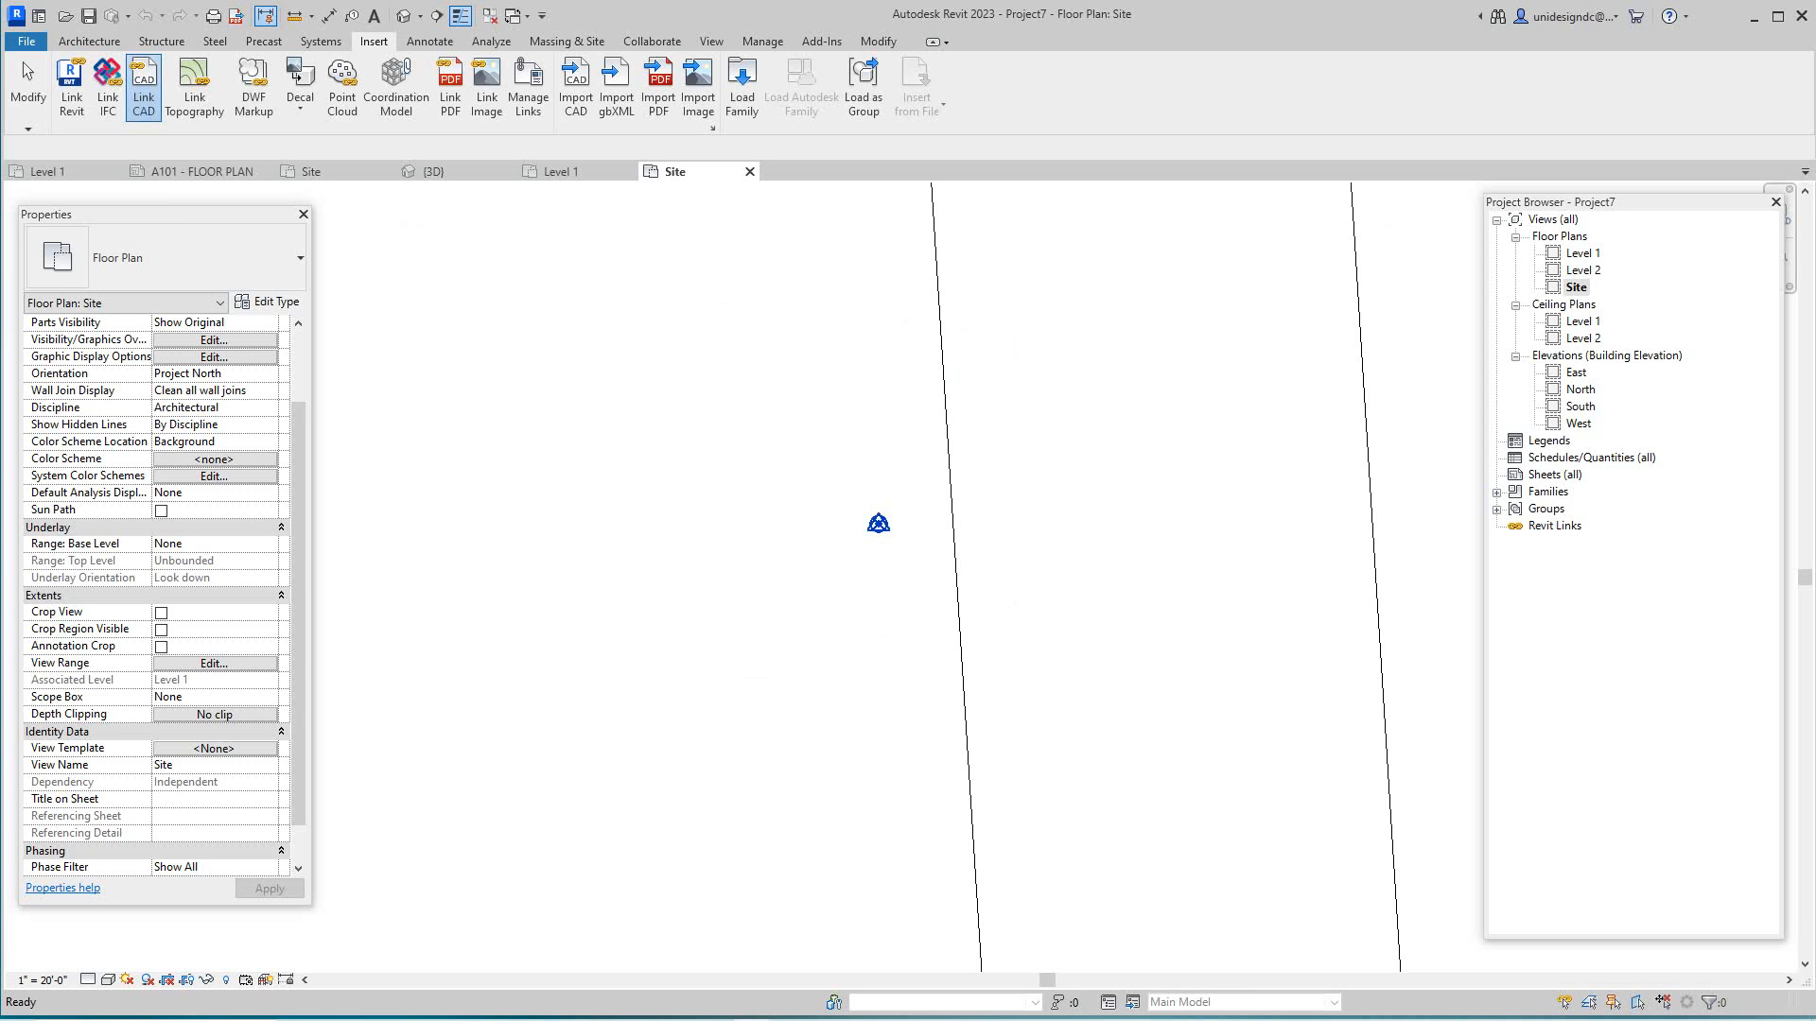
- Select the linked Import Site.dwg and open Share Coordinates from its <Not Shared> Shared Site property
{"action": "scroll", "coordinate": [940, 681], "scroll_direction": "down", "scroll_amount": 6}
{"action": "mouse_move", "coordinate": [940, 681]}
{"action": "middle_mouse_down"}
{"action": "mouse_move", "coordinate": [883, 700]}
{"action": "mouse_move", "coordinate": [879, 683]}
{"action": "middle_mouse_up"}
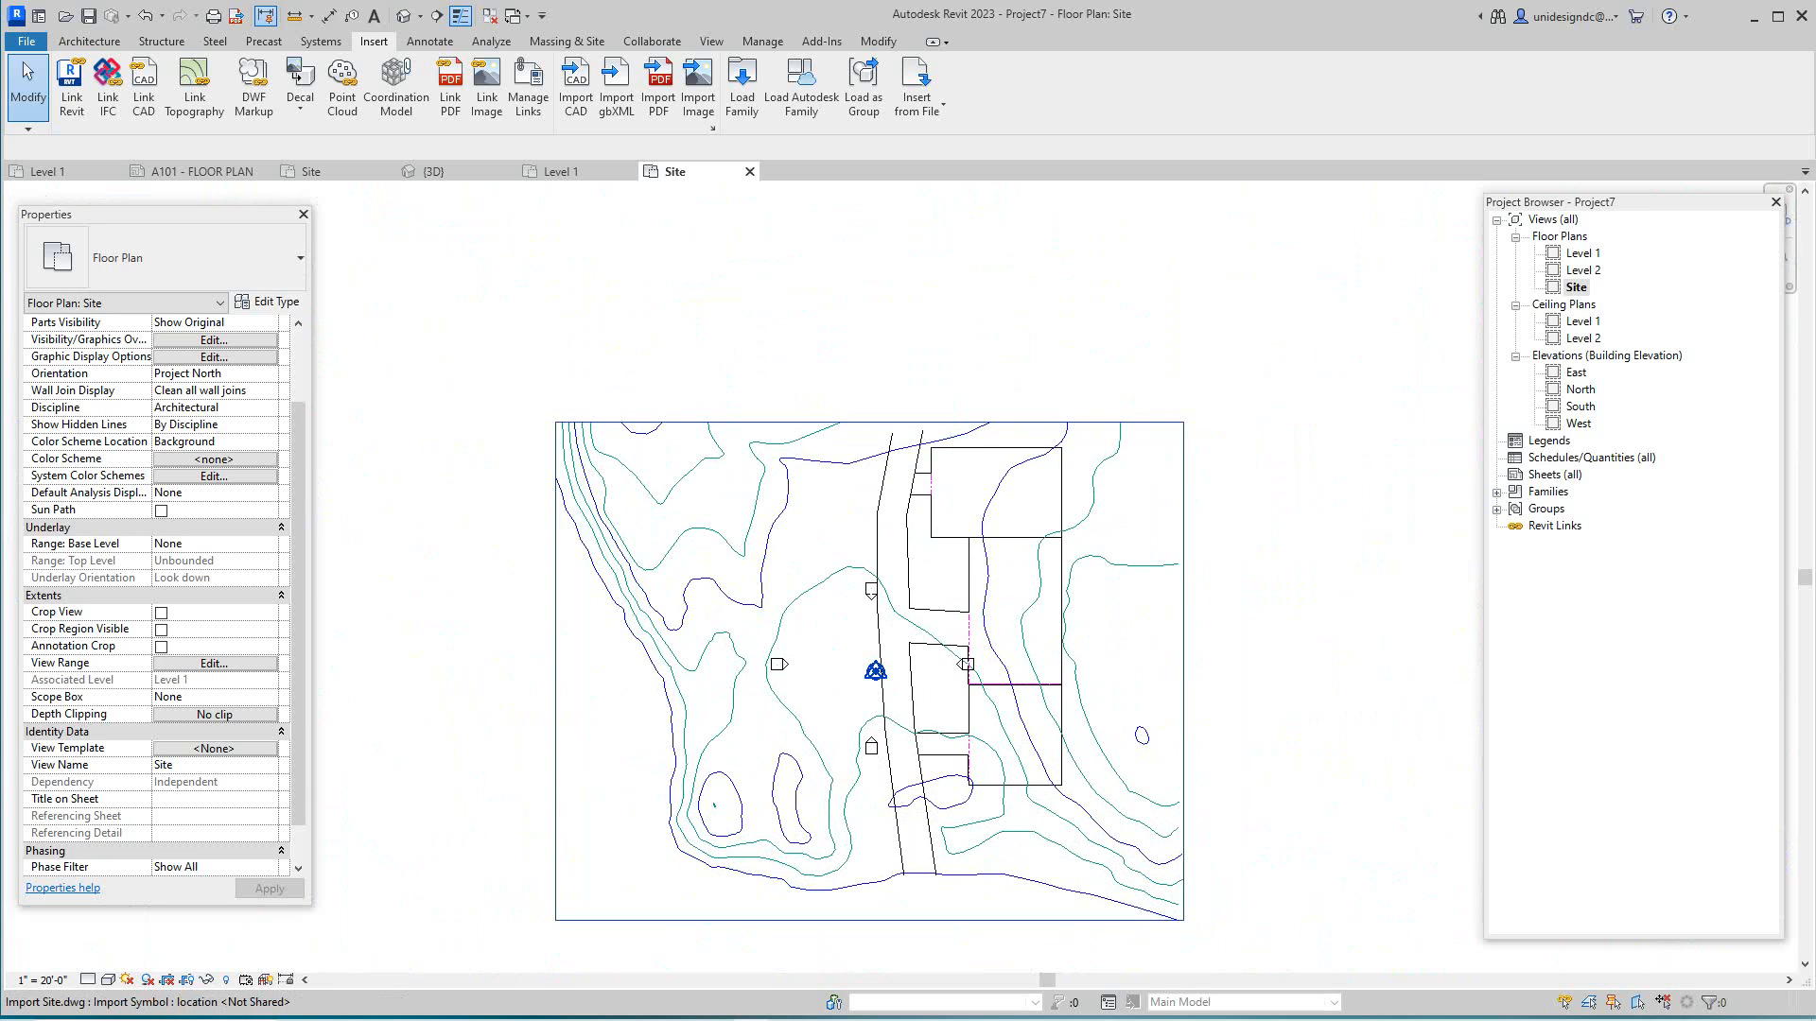
{"action": "left_click", "coordinate": [1179, 866]}
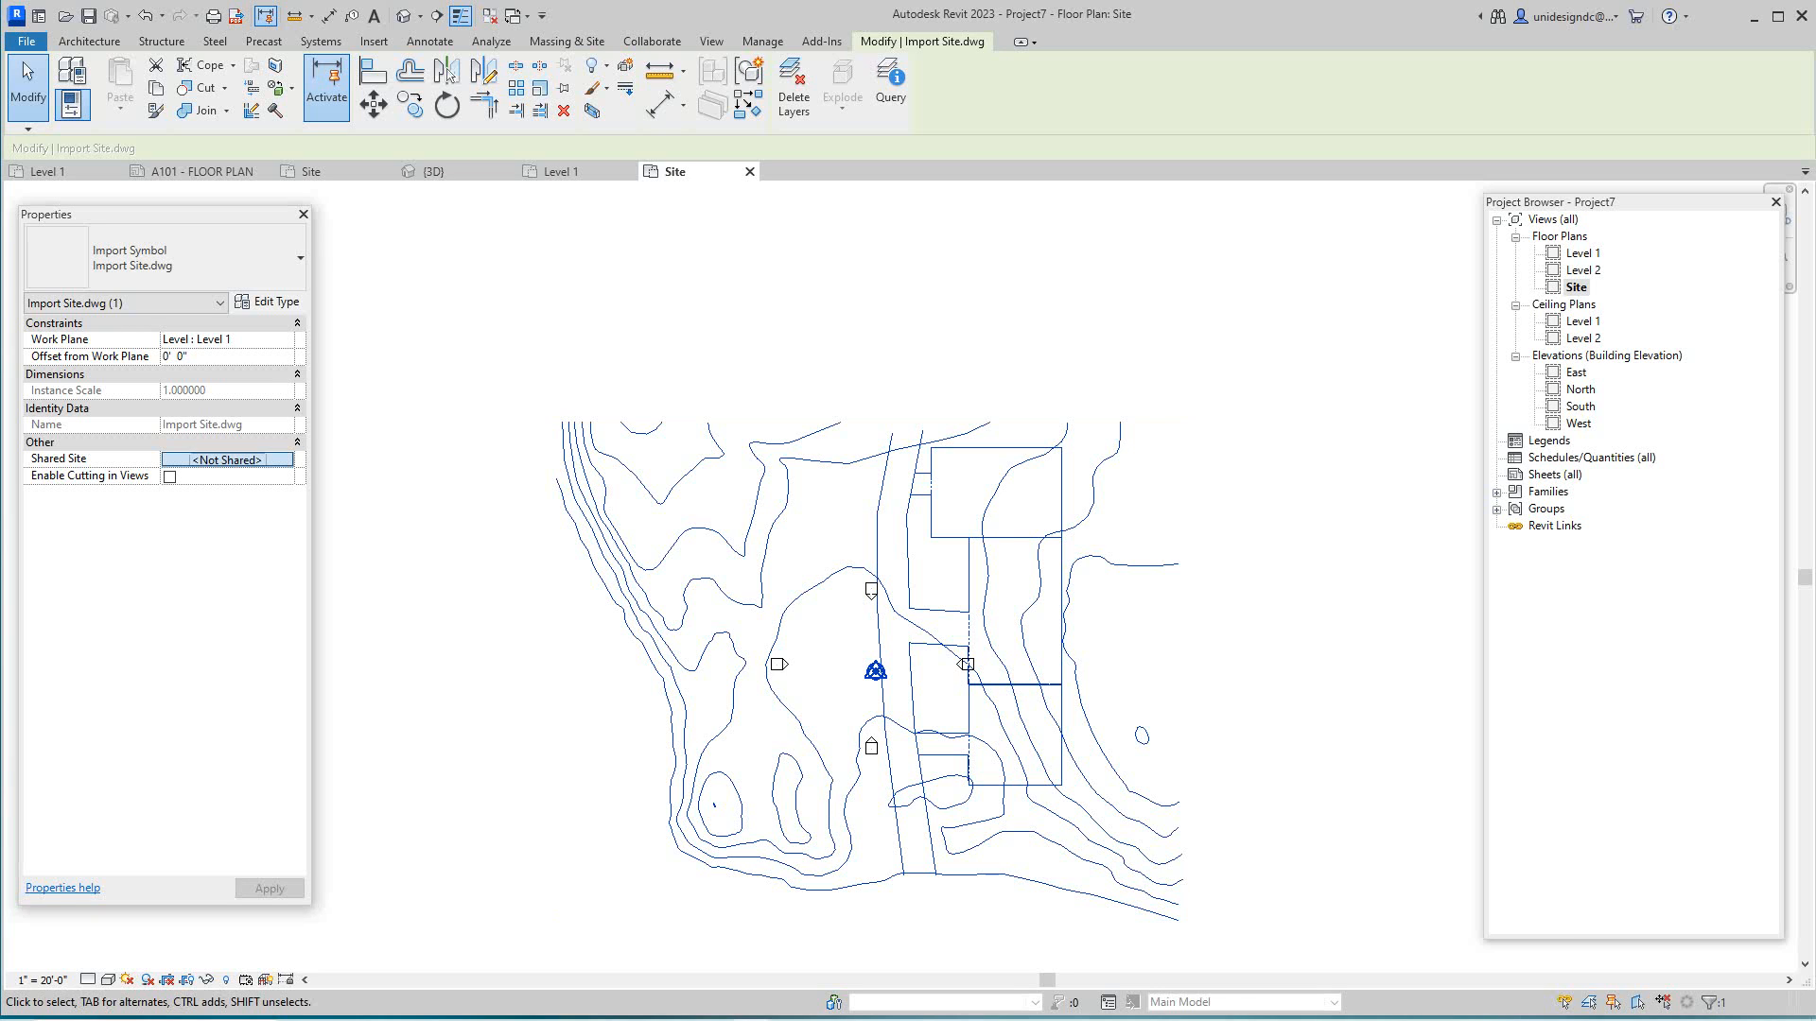
{"action": "left_click", "coordinate": [227, 459]}
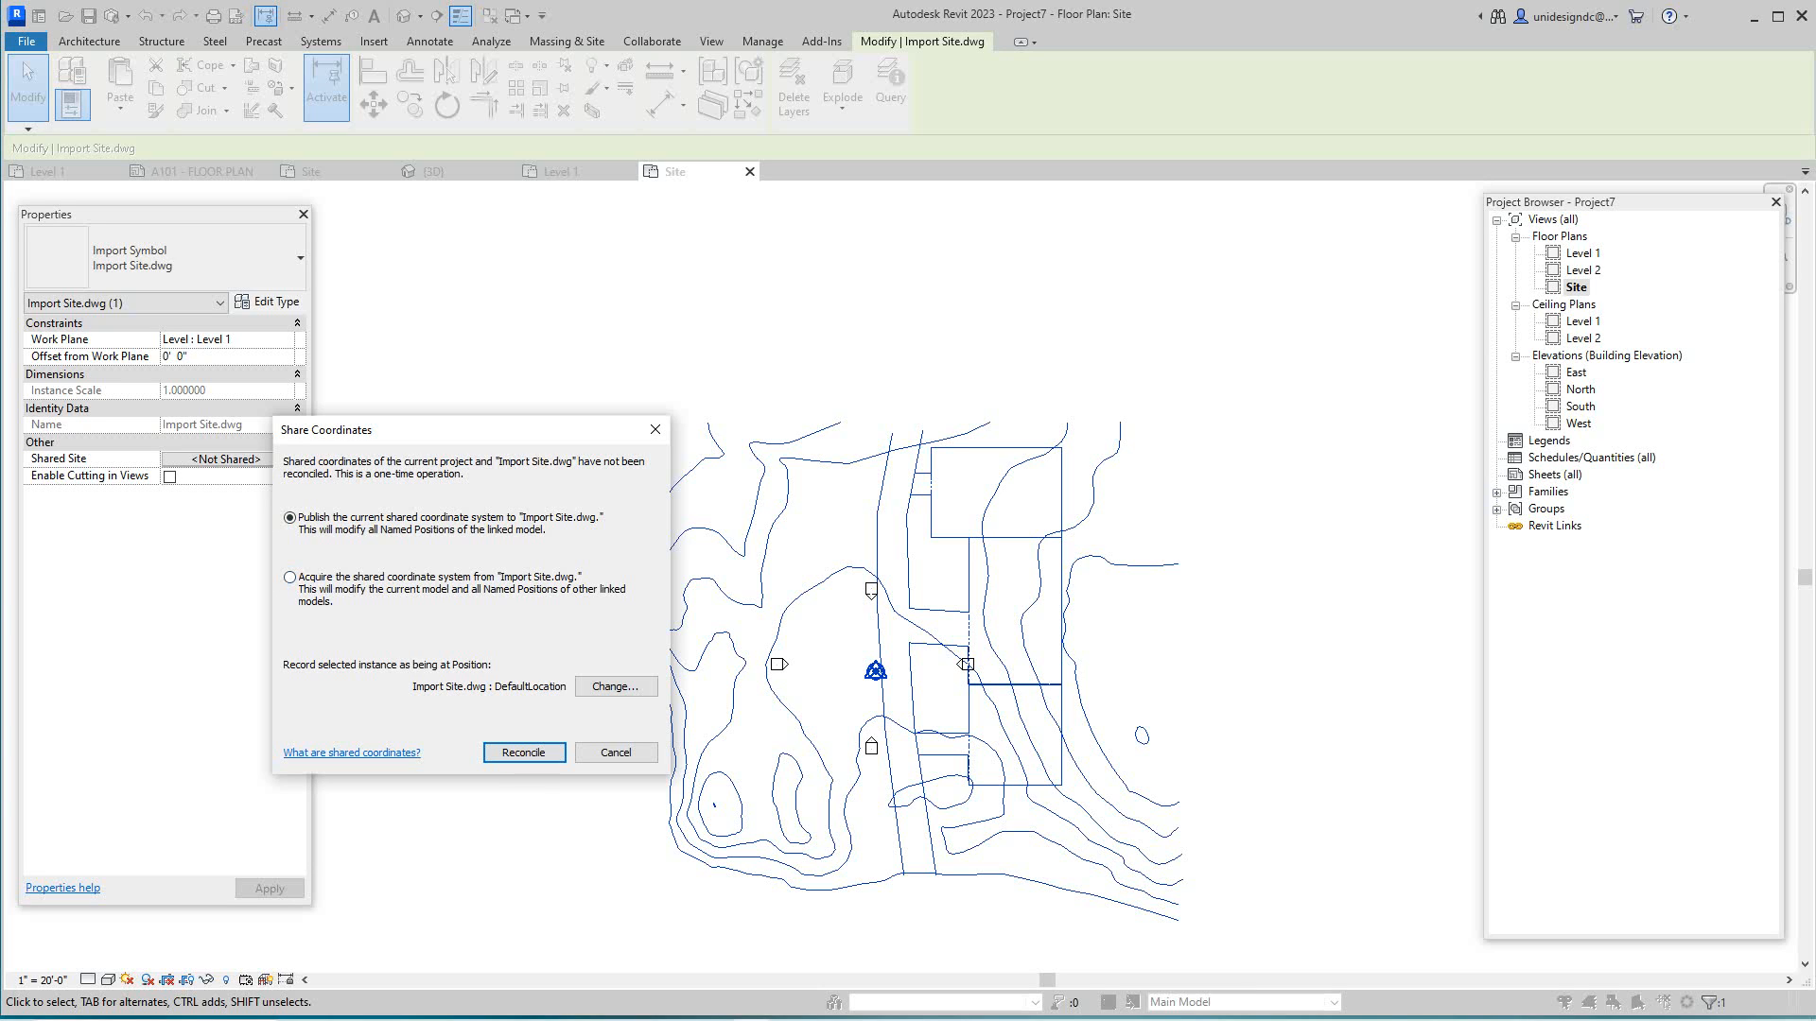
- Choose to acquire the shared coordinate system from Import Site.dwg and open Location and Site
{"action": "left_click", "coordinate": [290, 577]}
{"action": "left_click", "coordinate": [615, 686]}
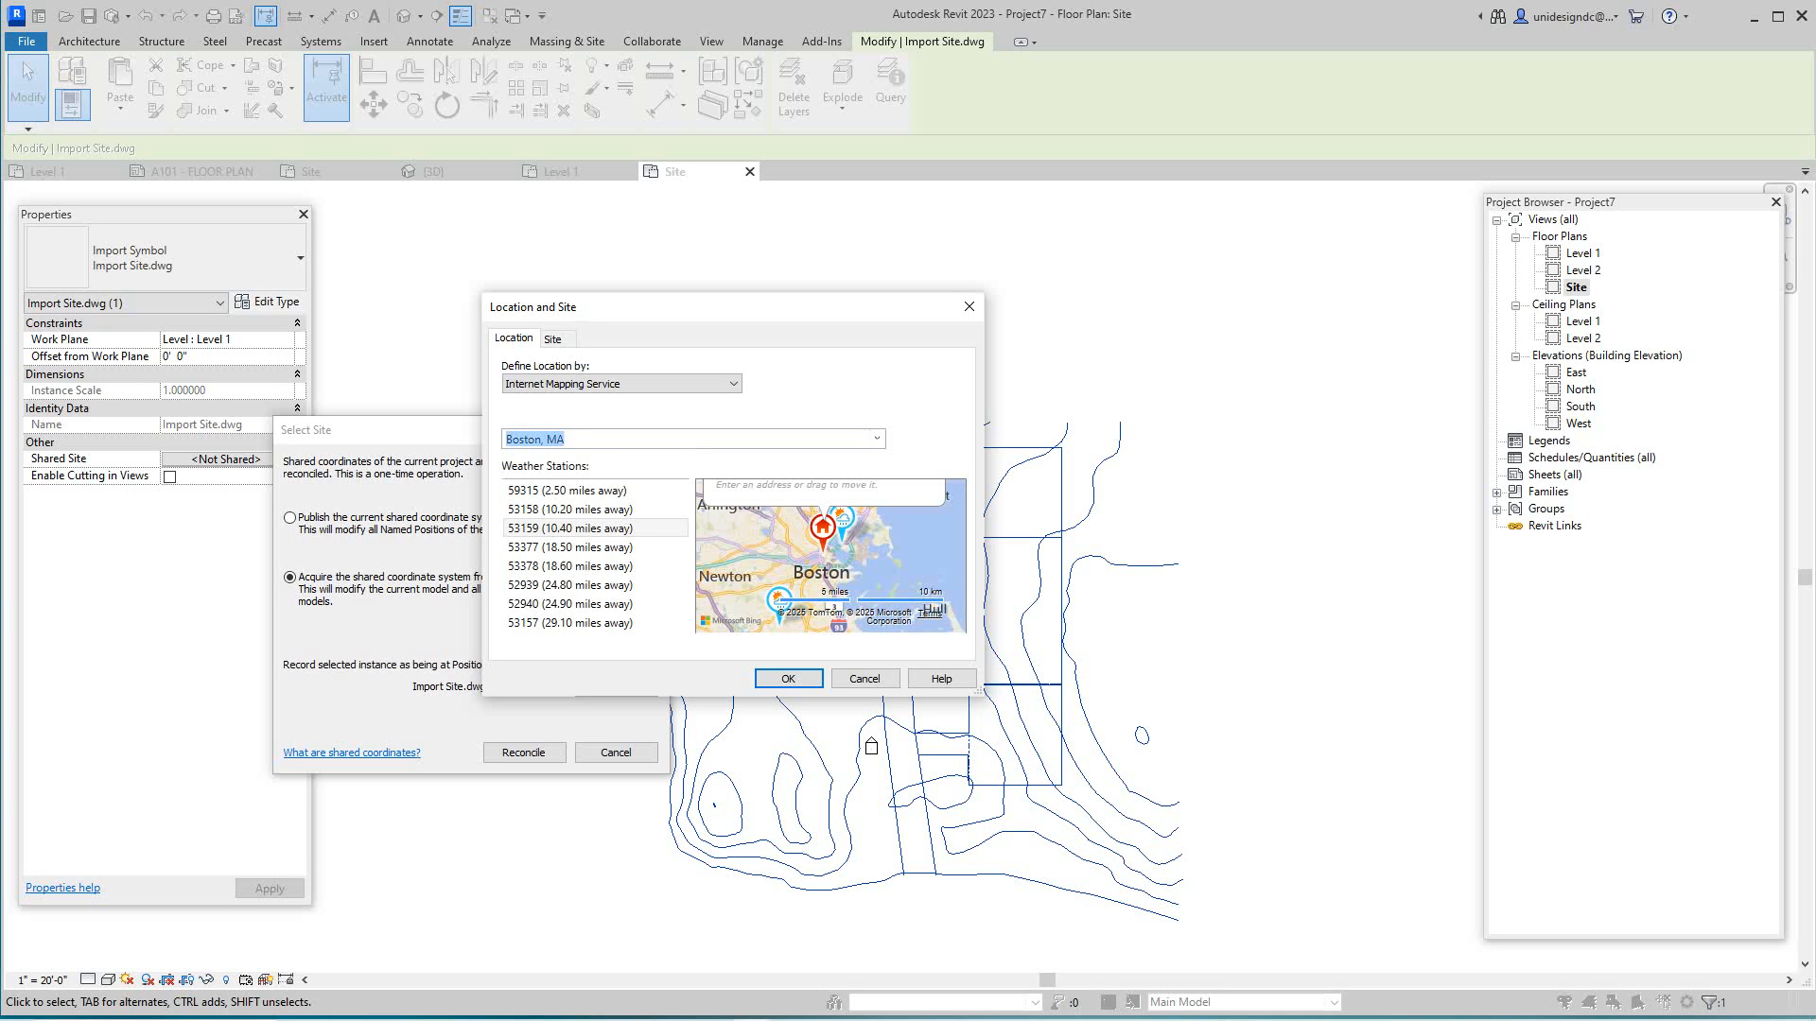
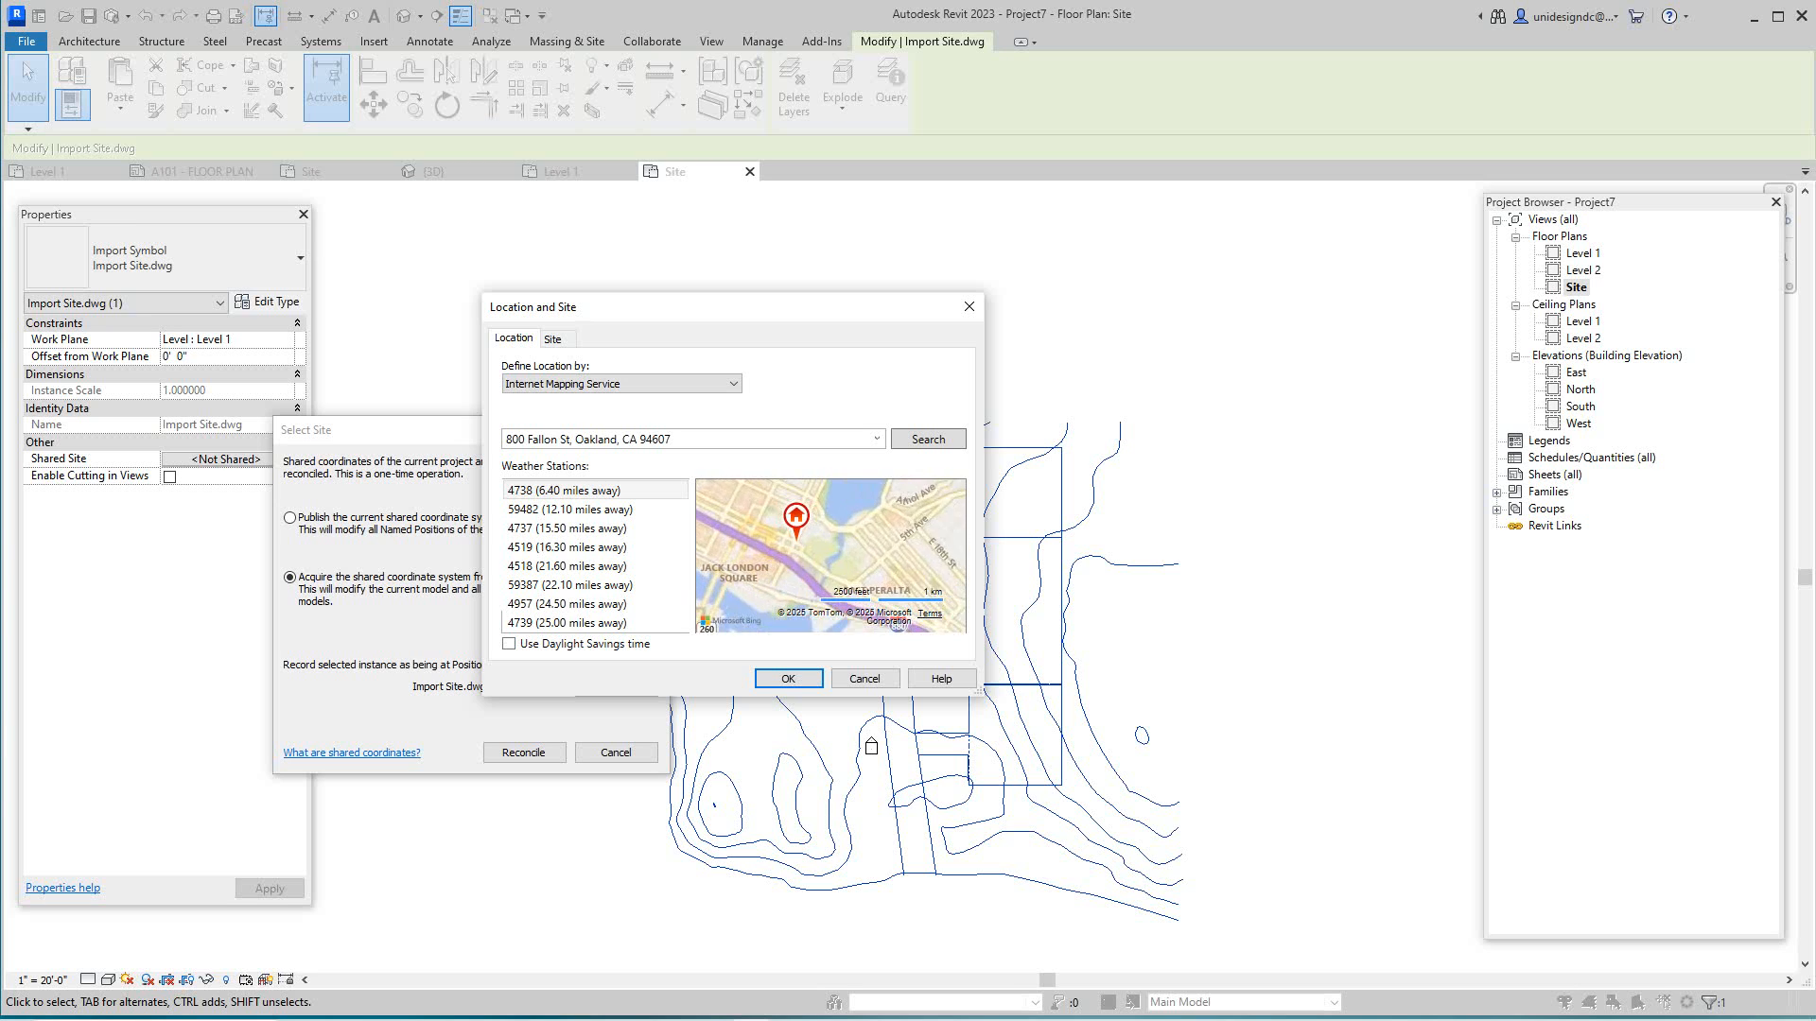
- Search for the project's street address in Oakland, CA and accept it as the project location
{"action": "scroll", "coordinate": [812, 556], "scroll_direction": "down", "scroll_amount": 5}
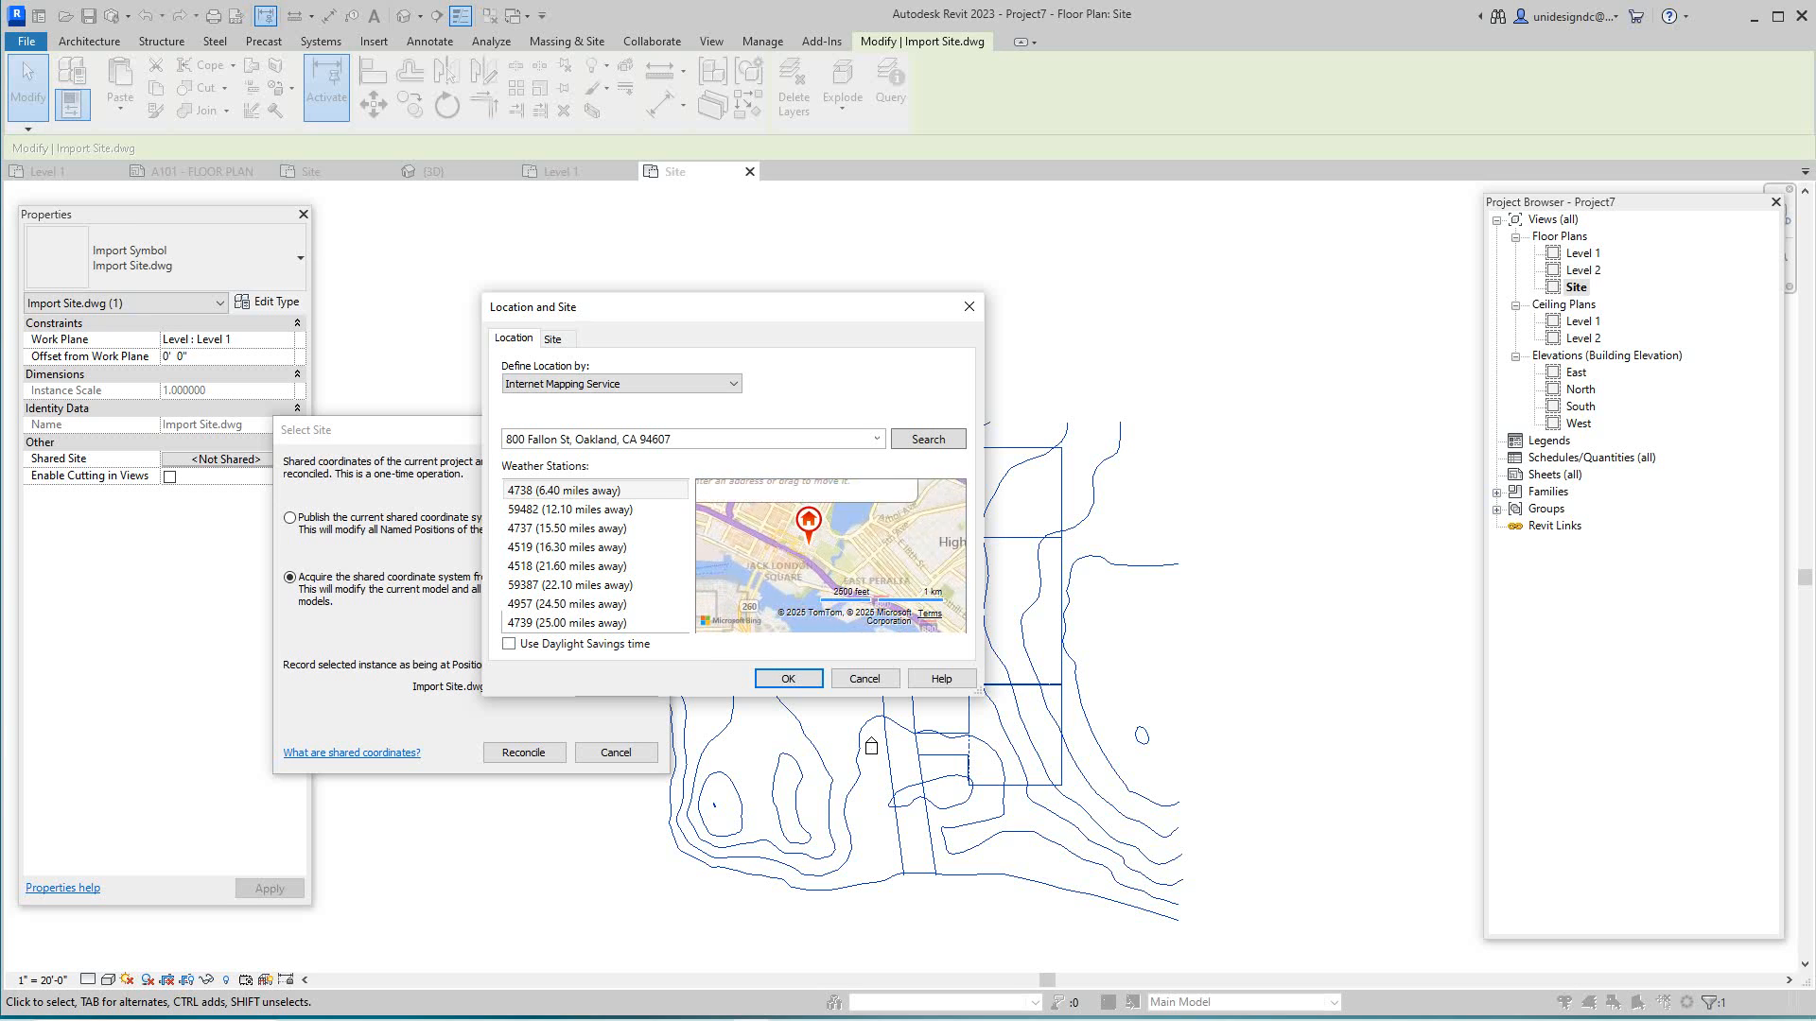
{"action": "scroll", "coordinate": [812, 556], "scroll_direction": "up", "scroll_amount": 2}
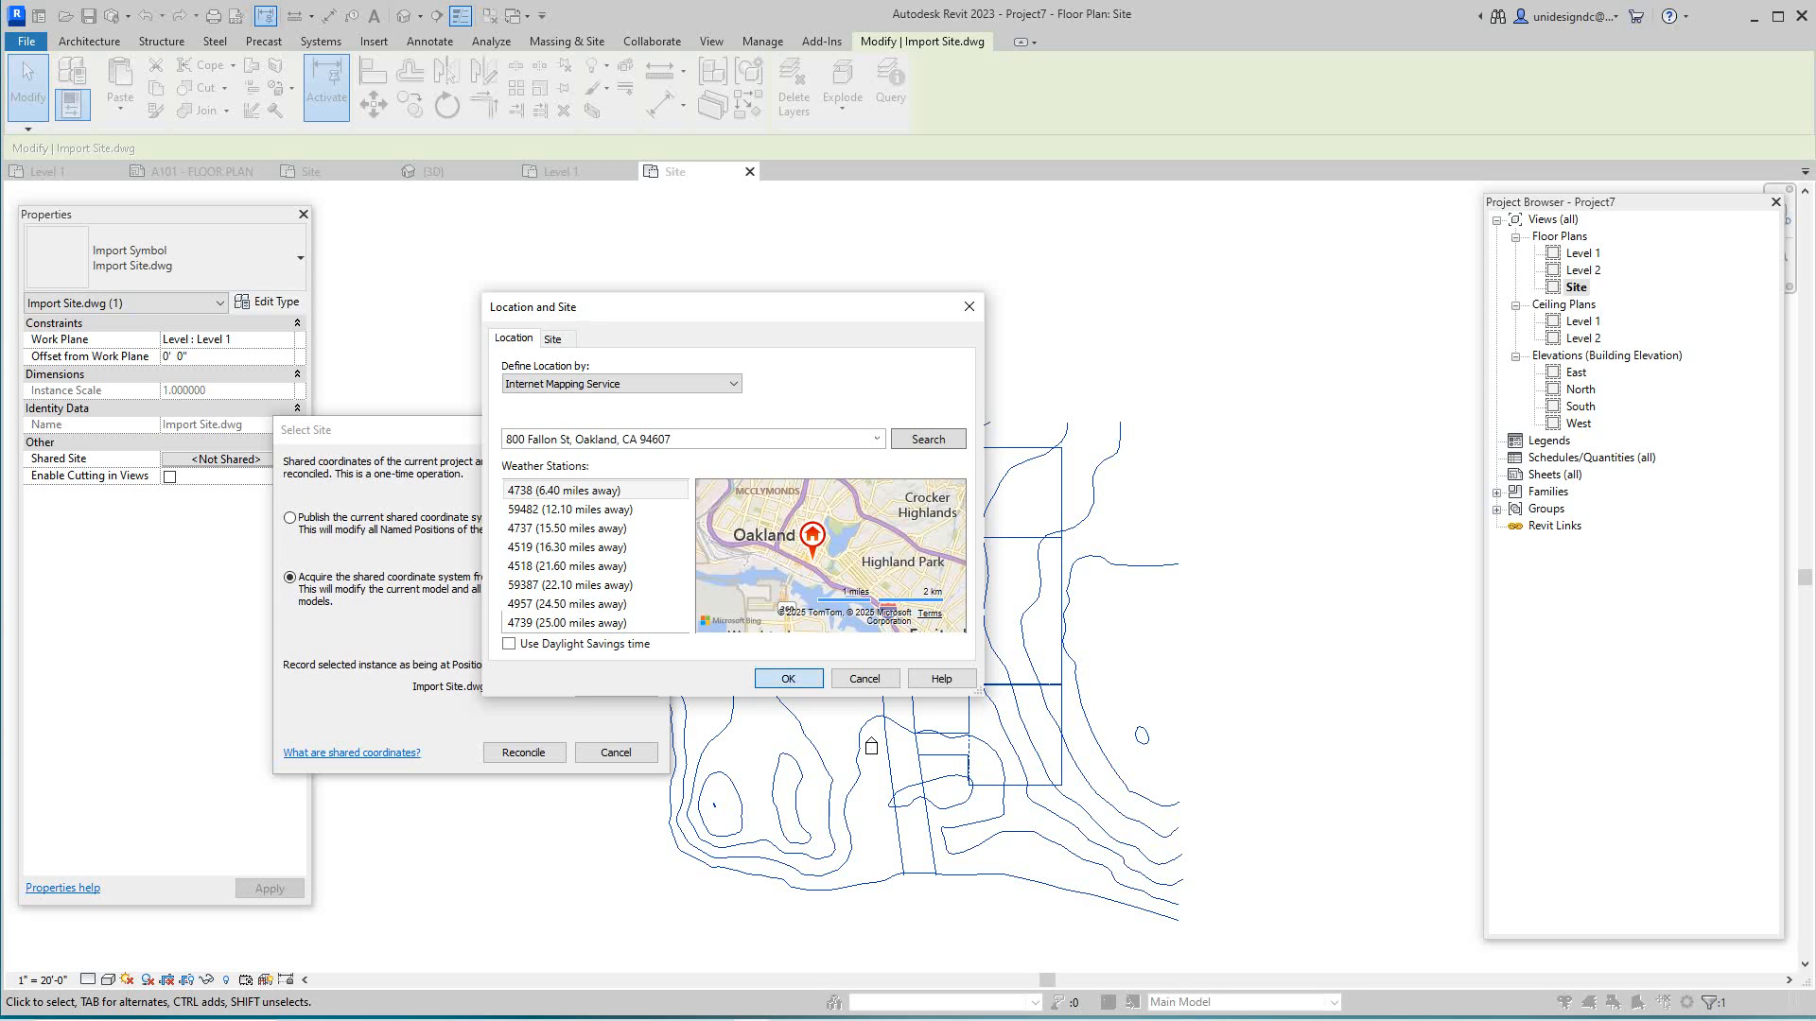
{"action": "left_click", "coordinate": [788, 678]}
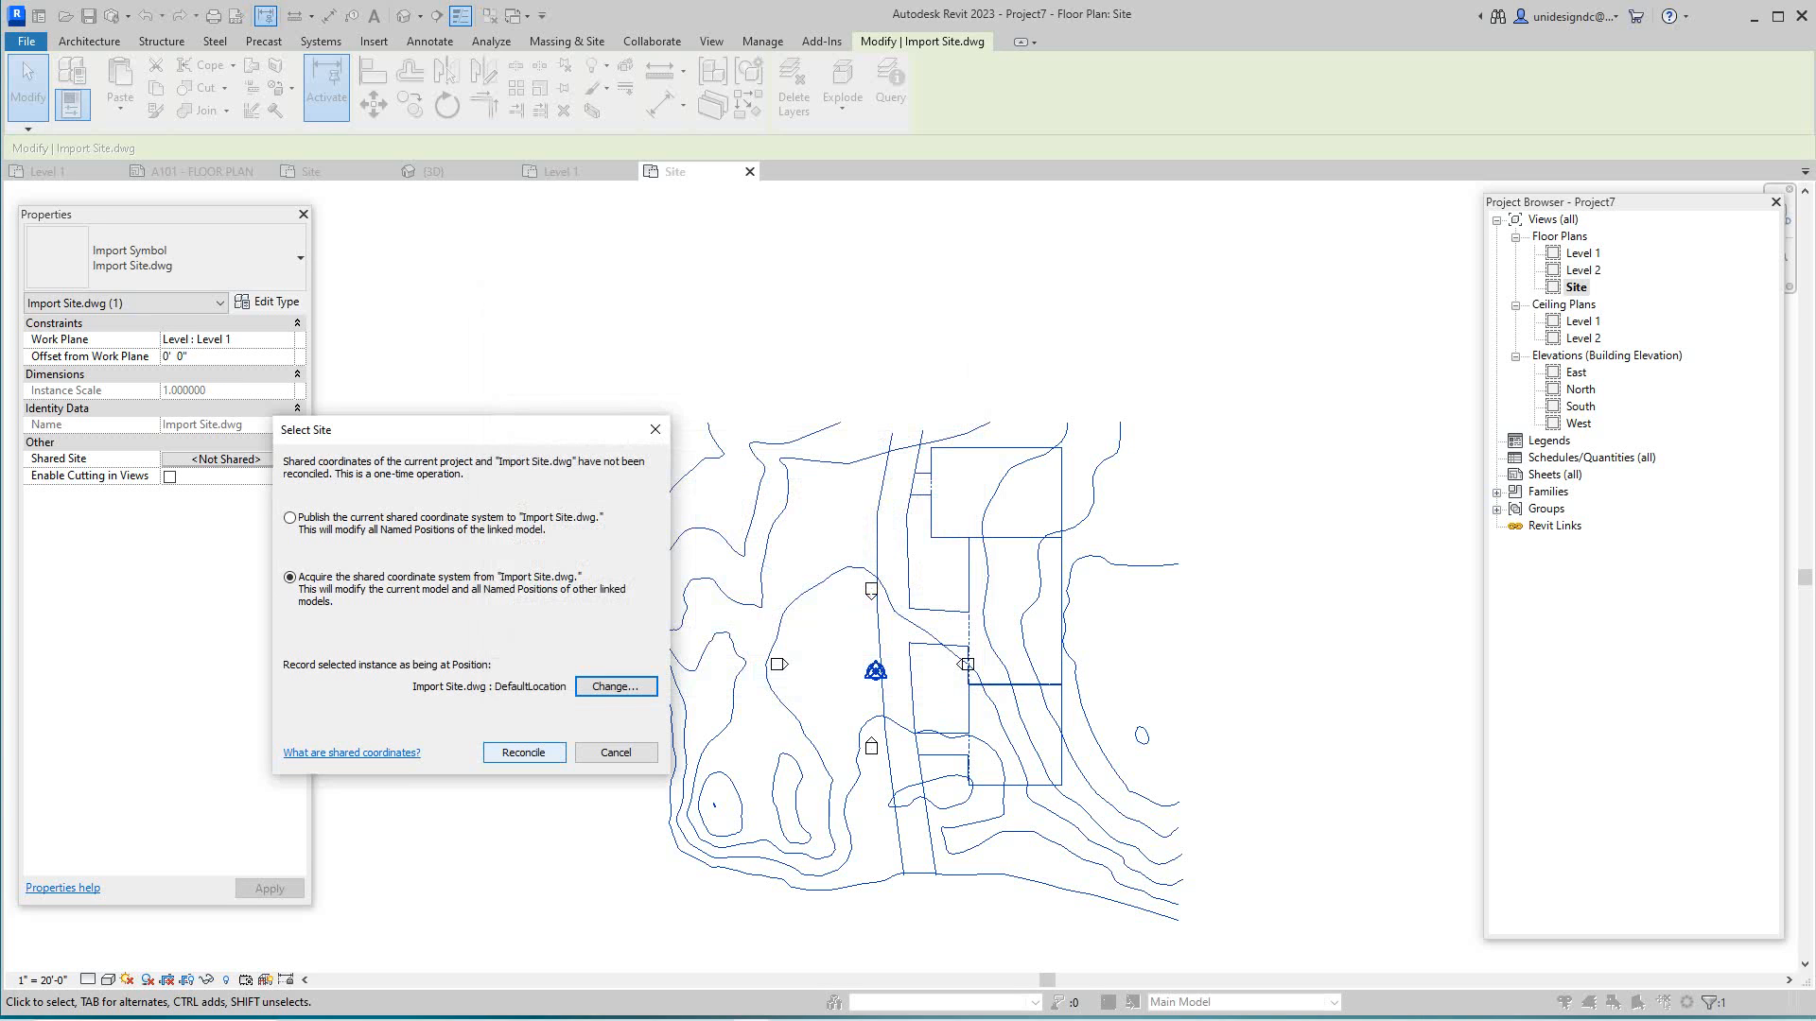
- Reconcile Import Site.dwg to the DefaultLocation shared site and check that the survey point still reads 0'0"
{"action": "left_click", "coordinate": [523, 753]}
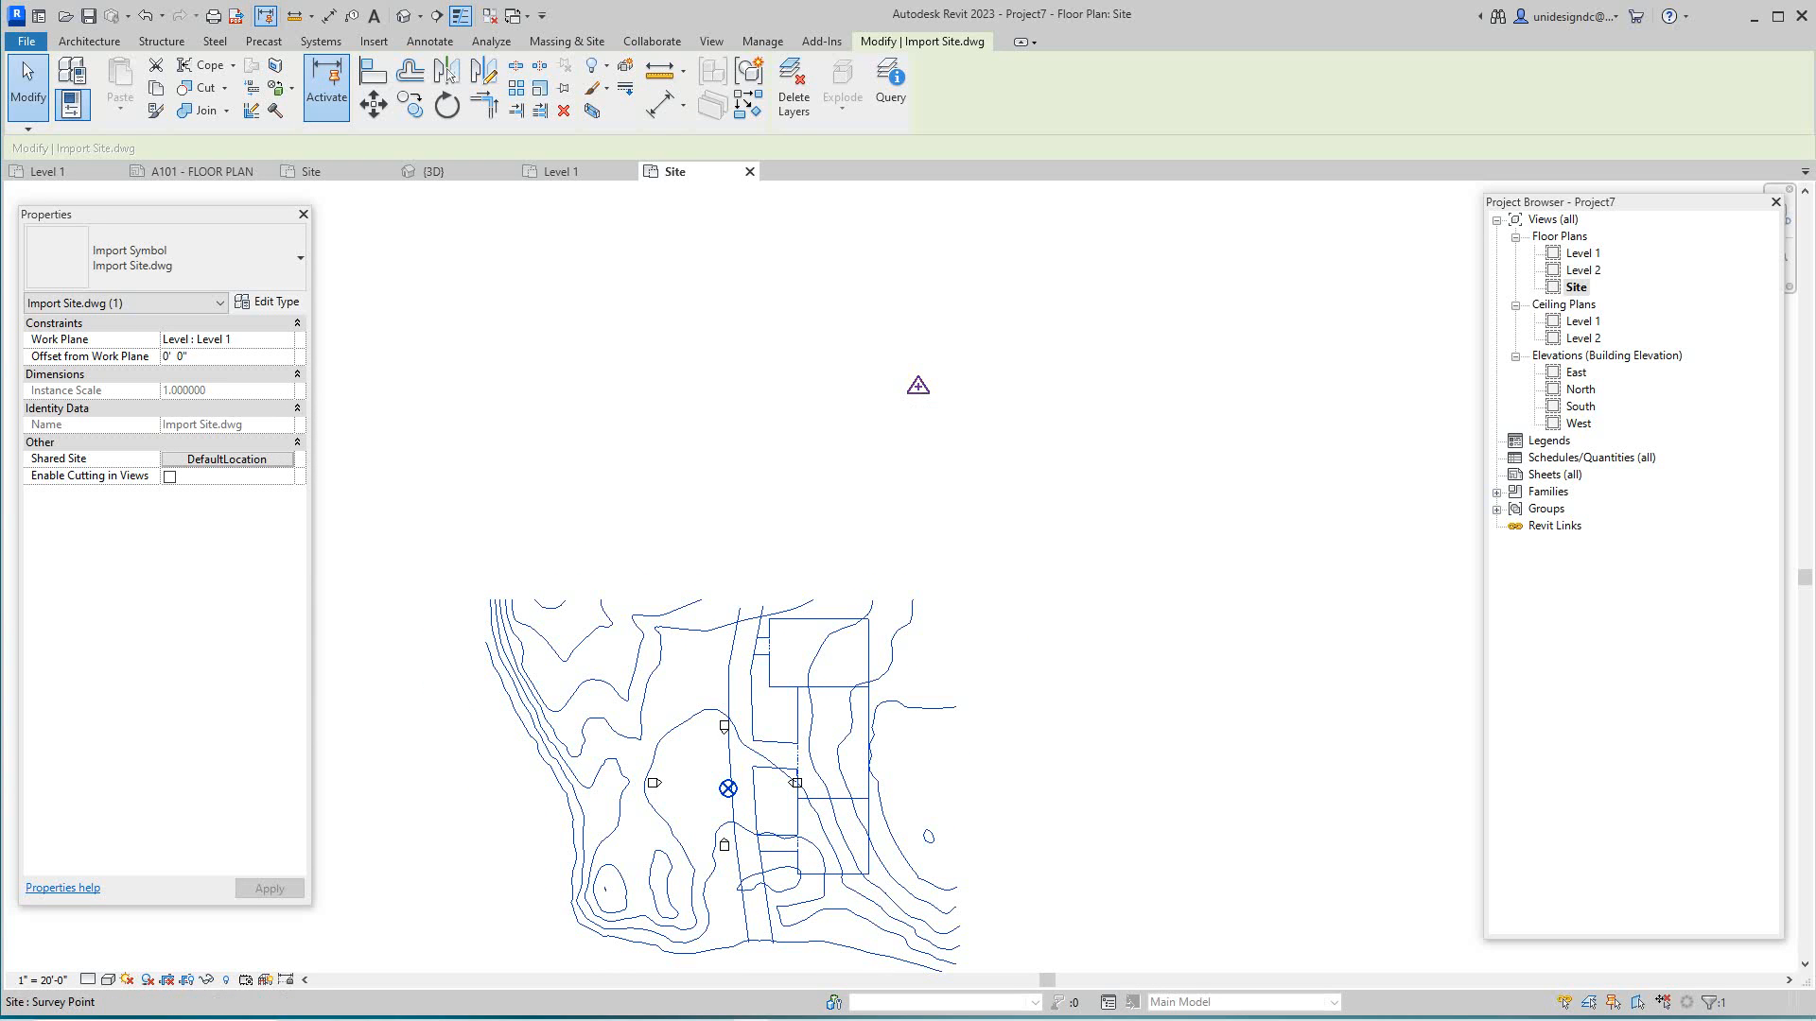
{"action": "left_click", "coordinate": [917, 385]}
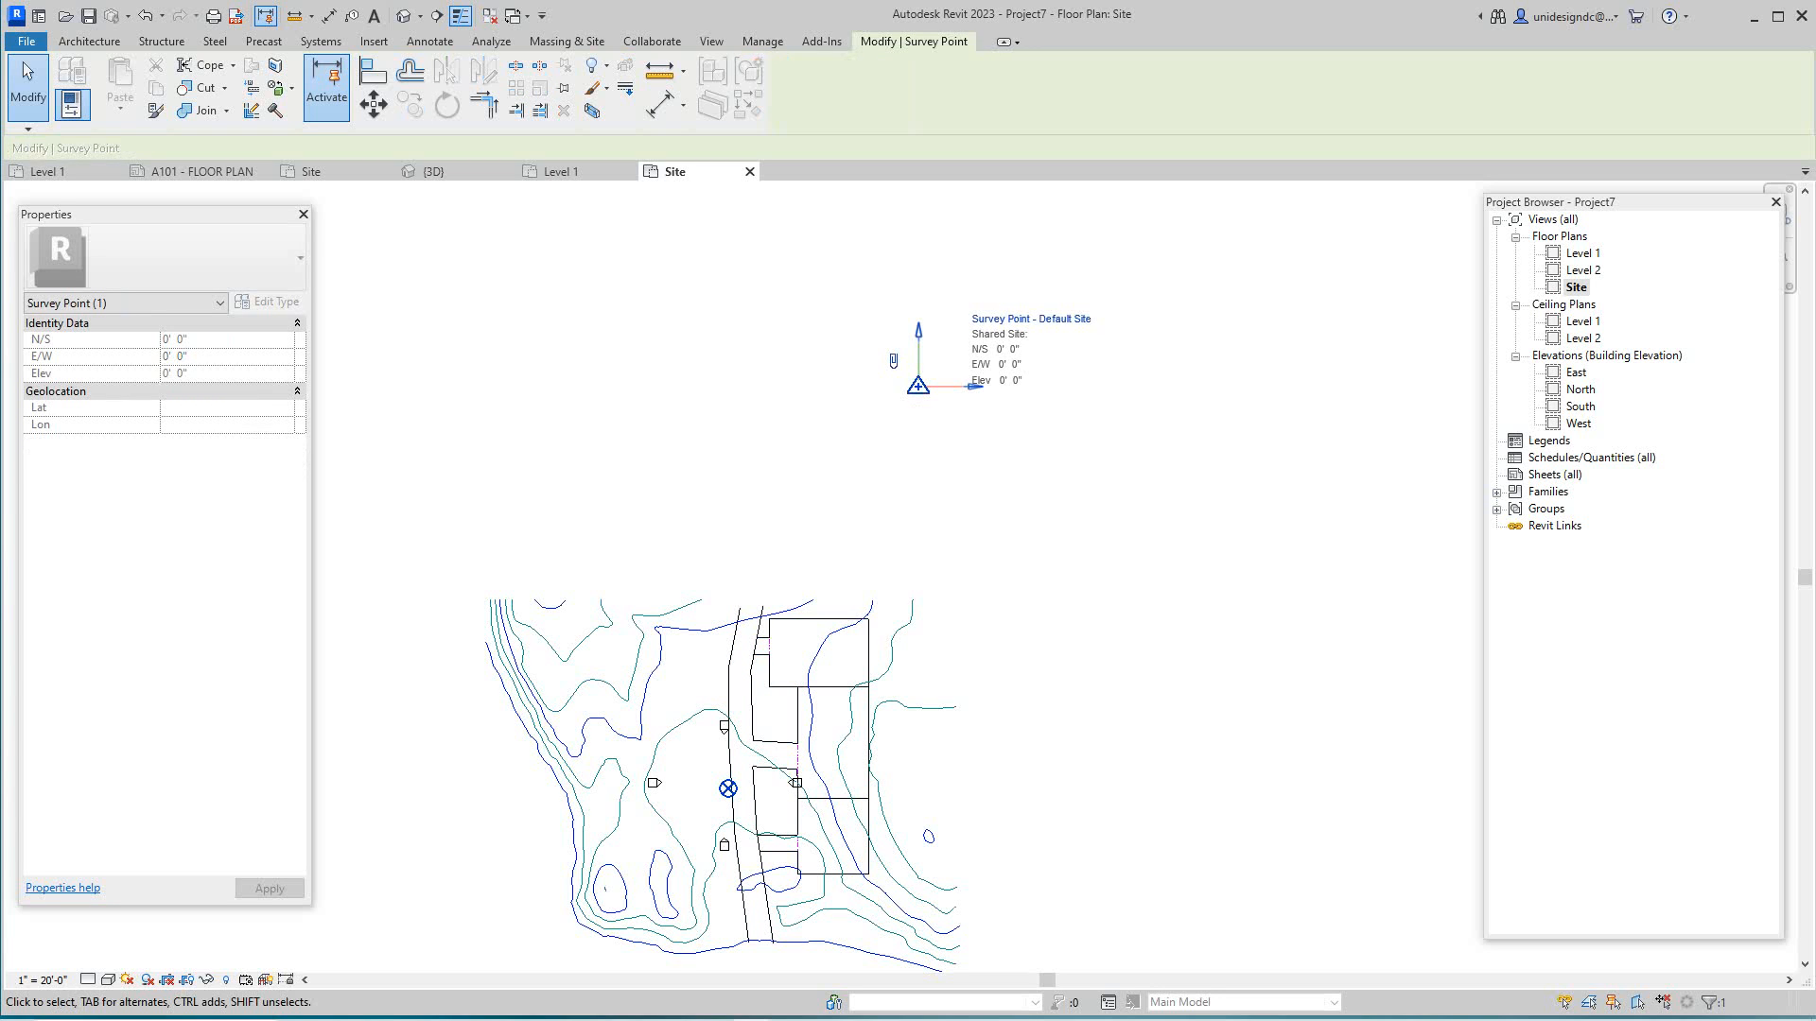
{"action": "key", "text": "Escape"}
{"action": "scroll", "coordinate": [708, 883], "scroll_direction": "up", "scroll_amount": 3}
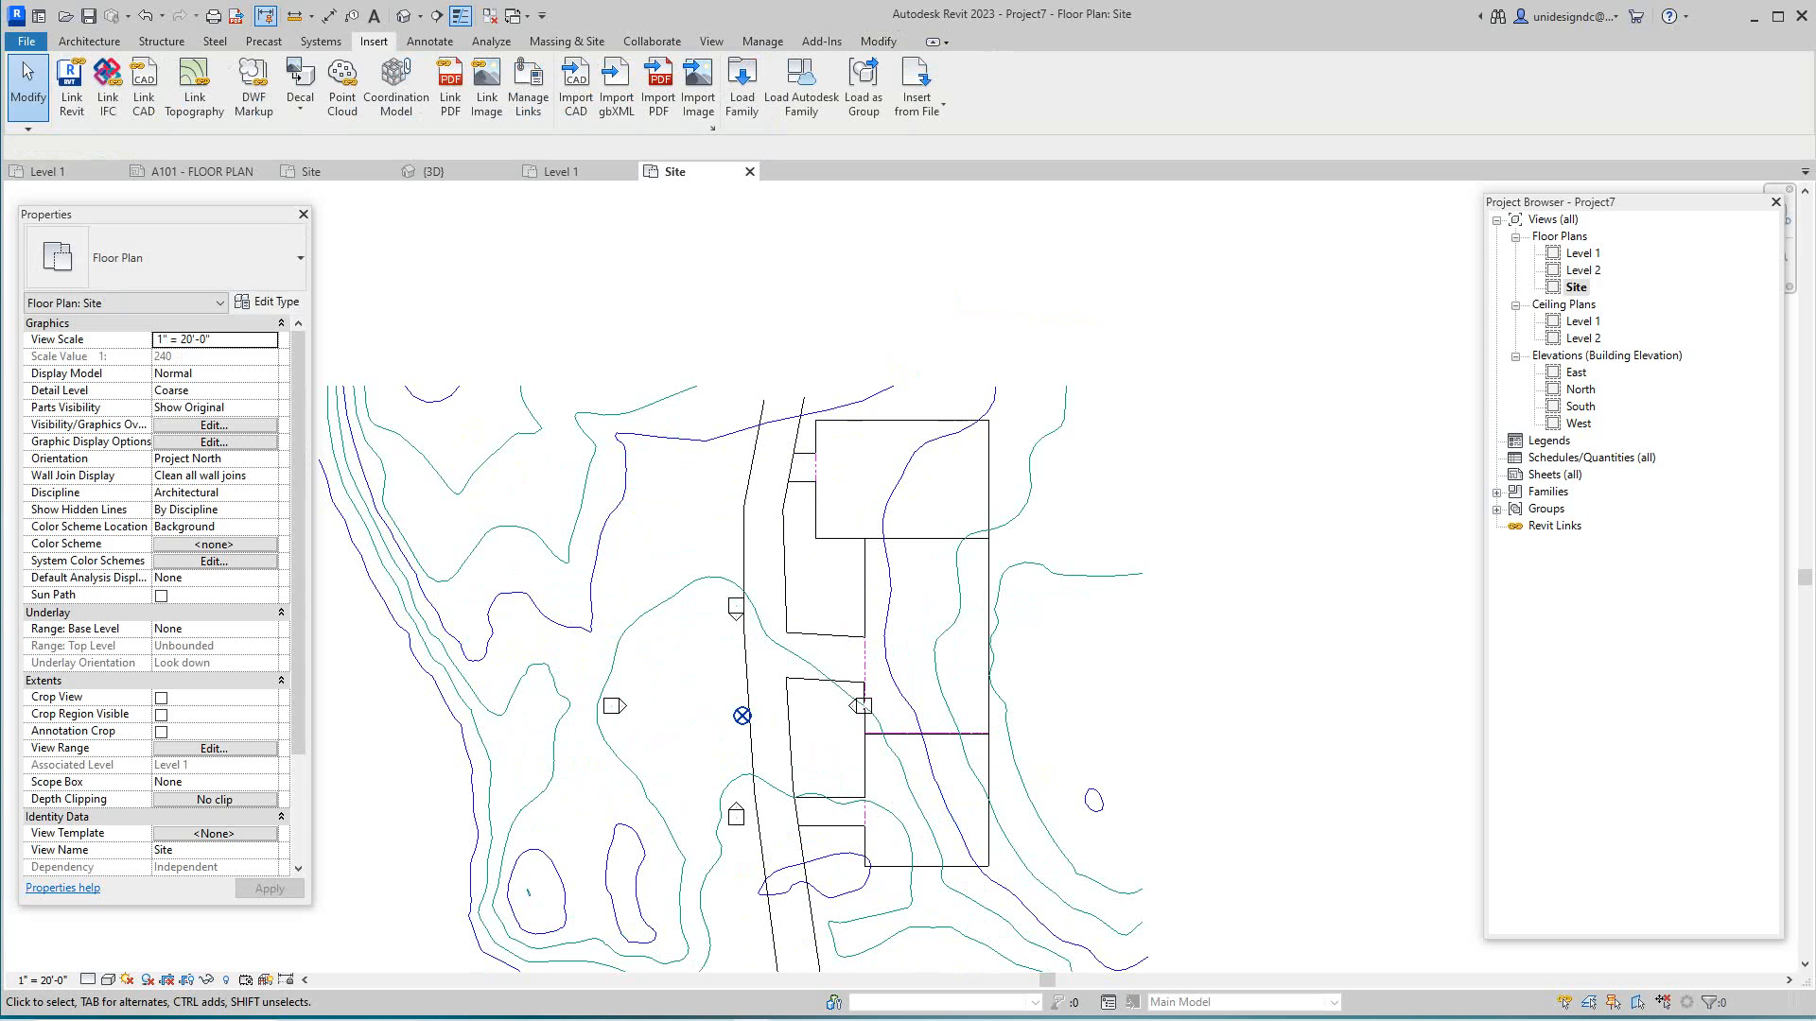
- Set the project base point's Angle to True North to 90°, rotating the linked site drawing
{"action": "left_click", "coordinate": [743, 716]}
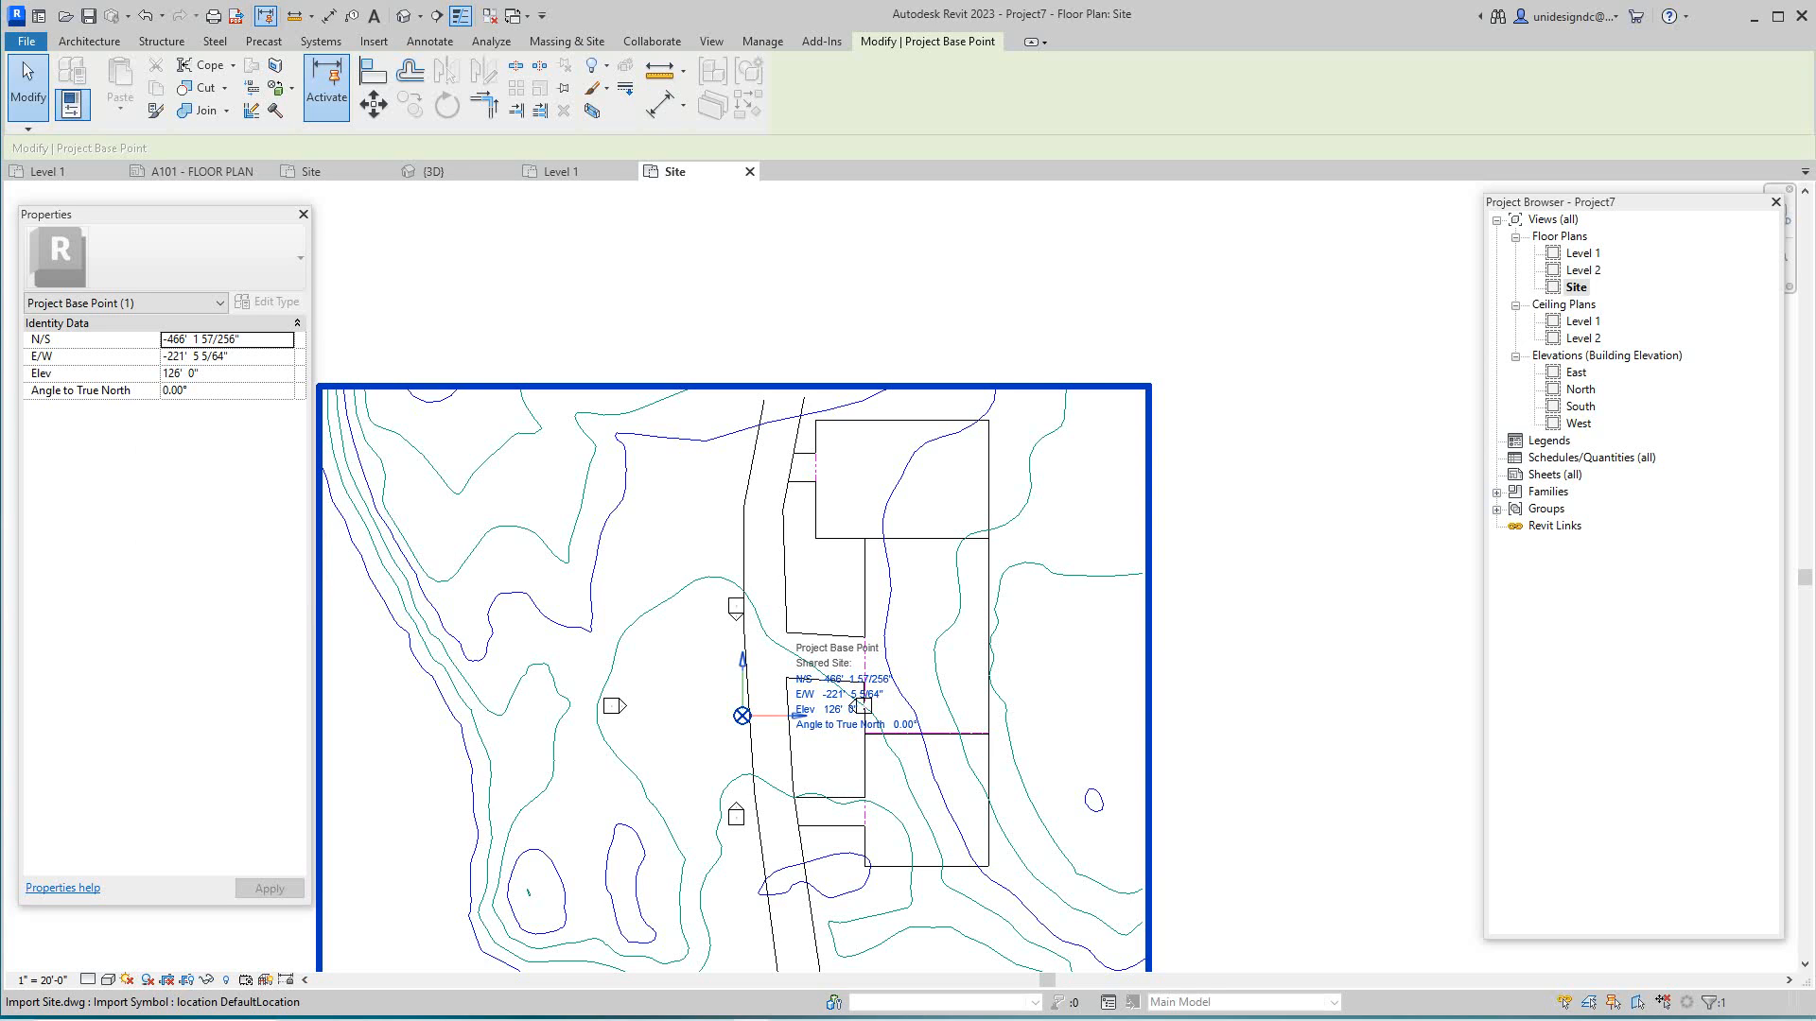
{"action": "left_click", "coordinate": [164, 391]}
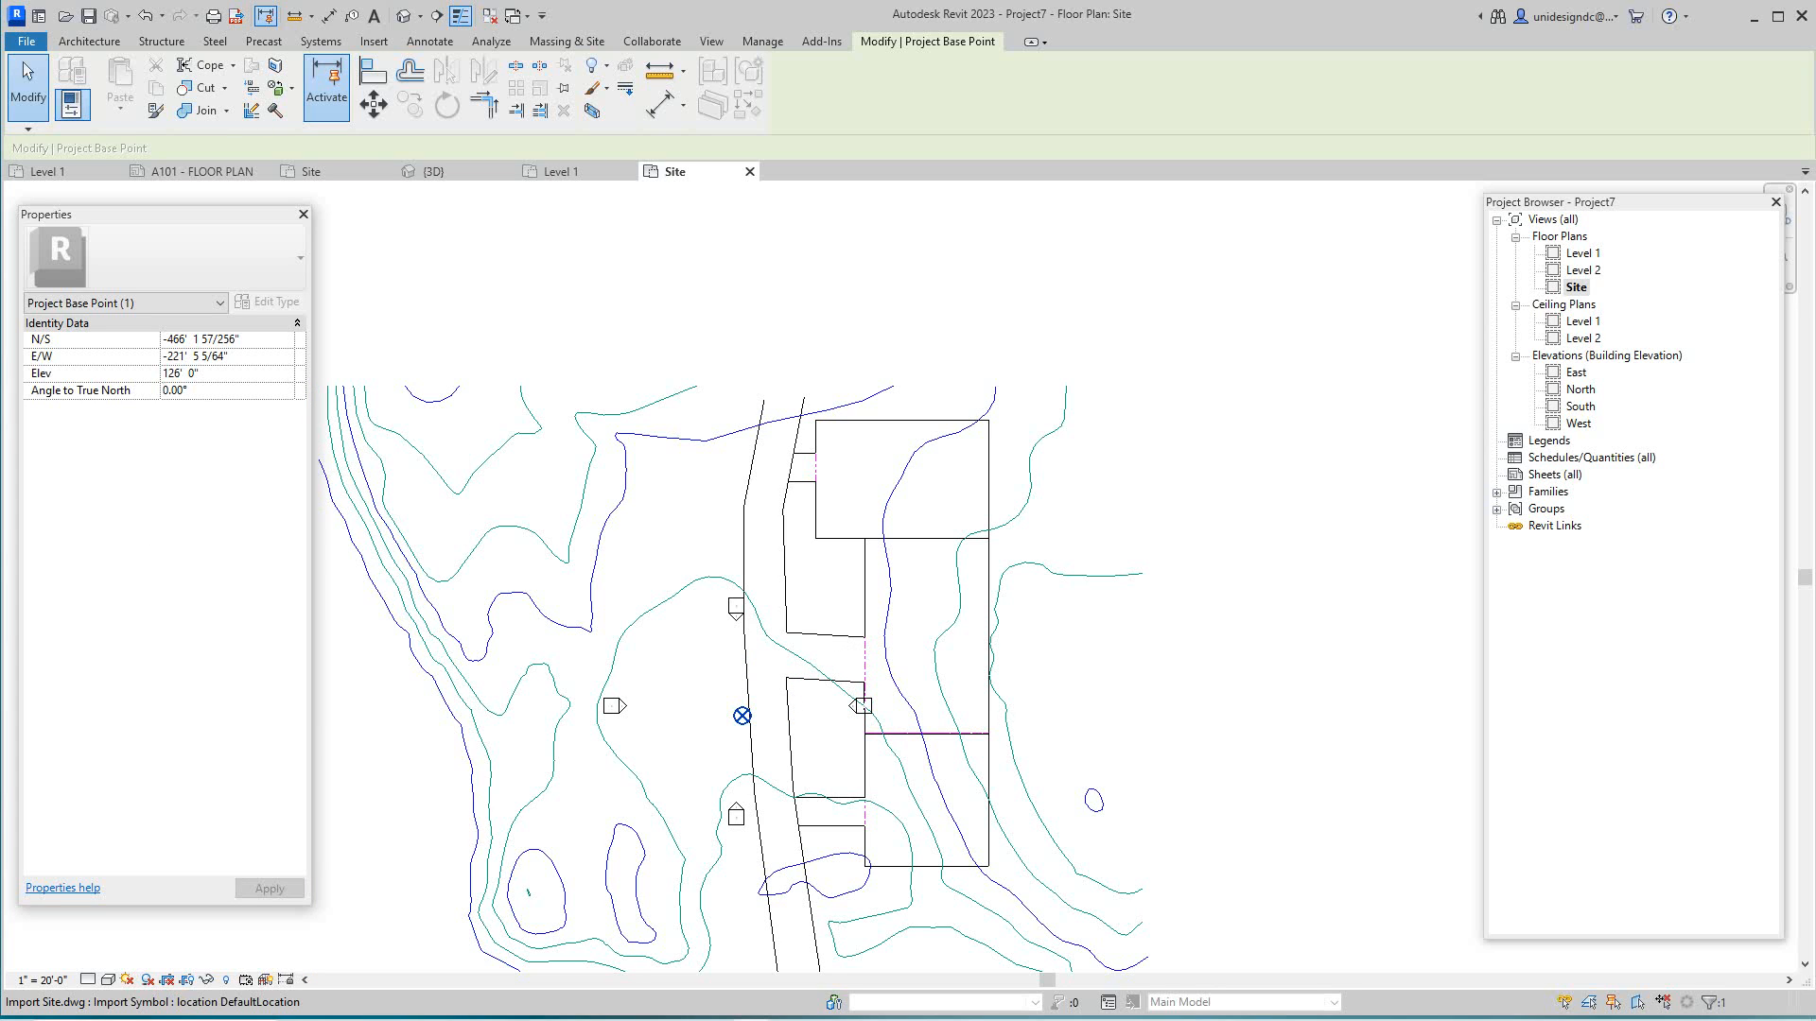
{"action": "type", "text": "9"}
{"action": "key", "text": "Return"}
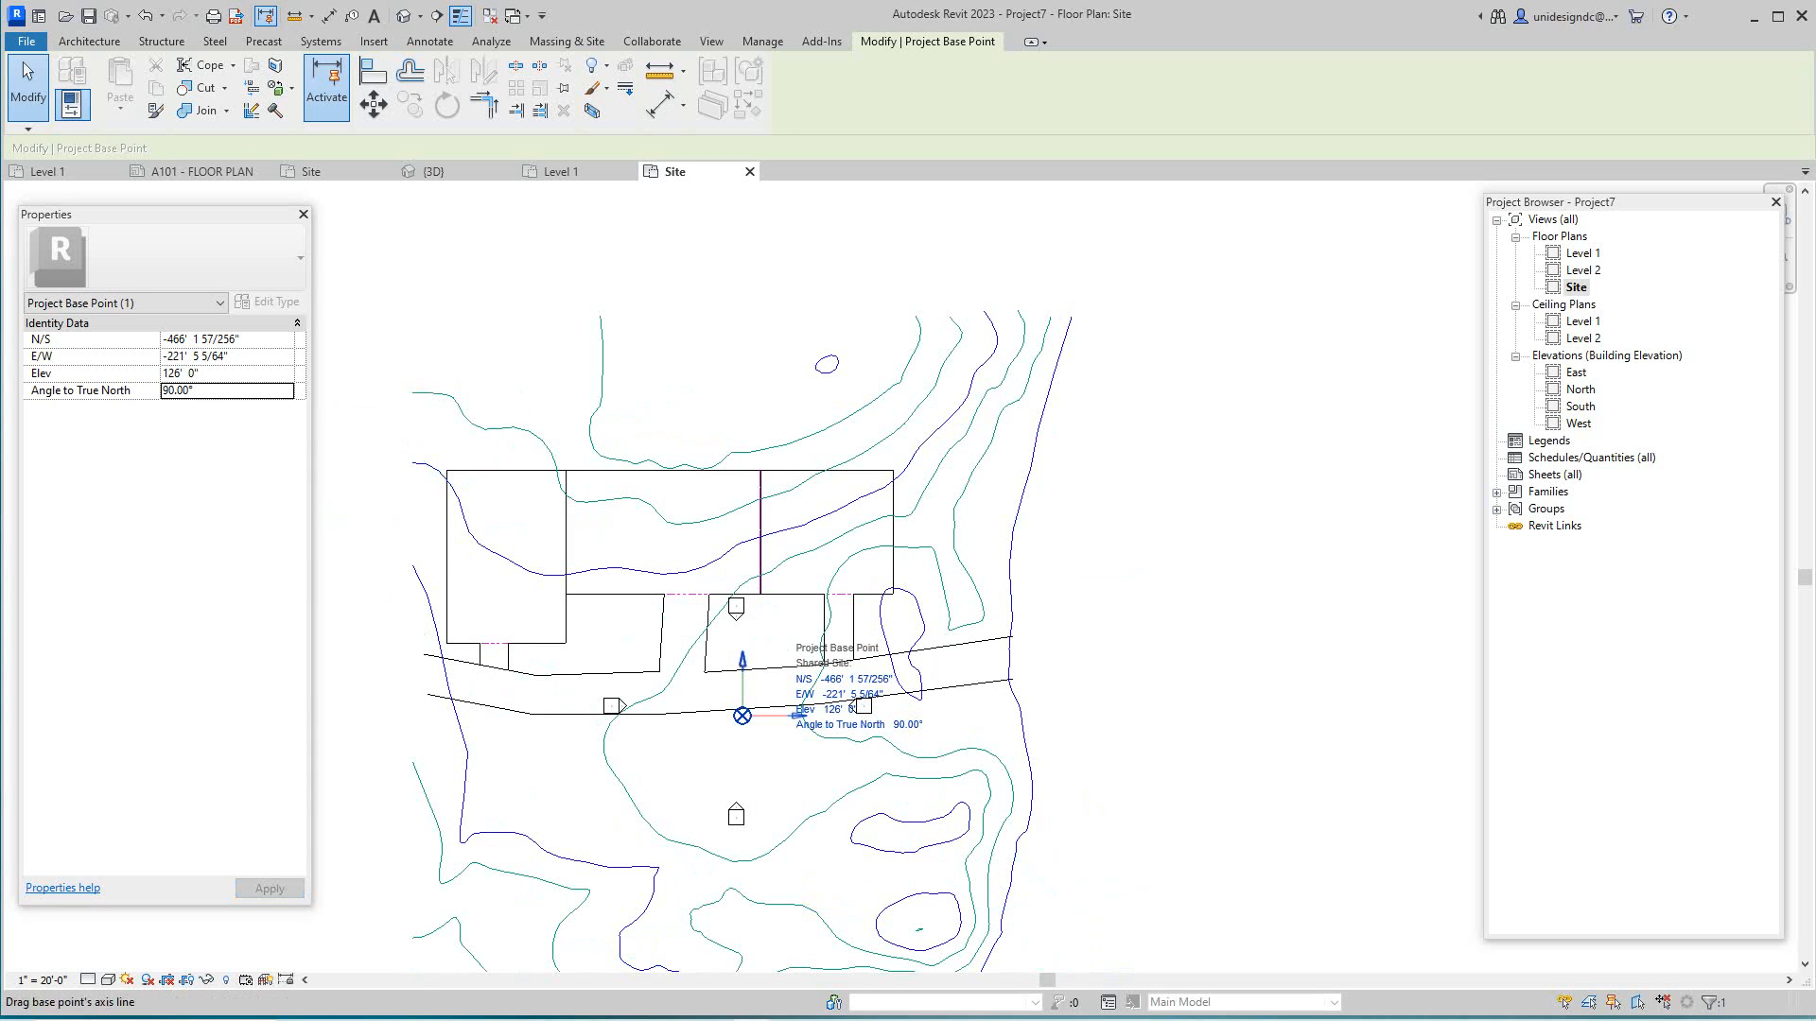
{"action": "scroll", "coordinate": [780, 599], "scroll_direction": "down", "scroll_amount": 1}
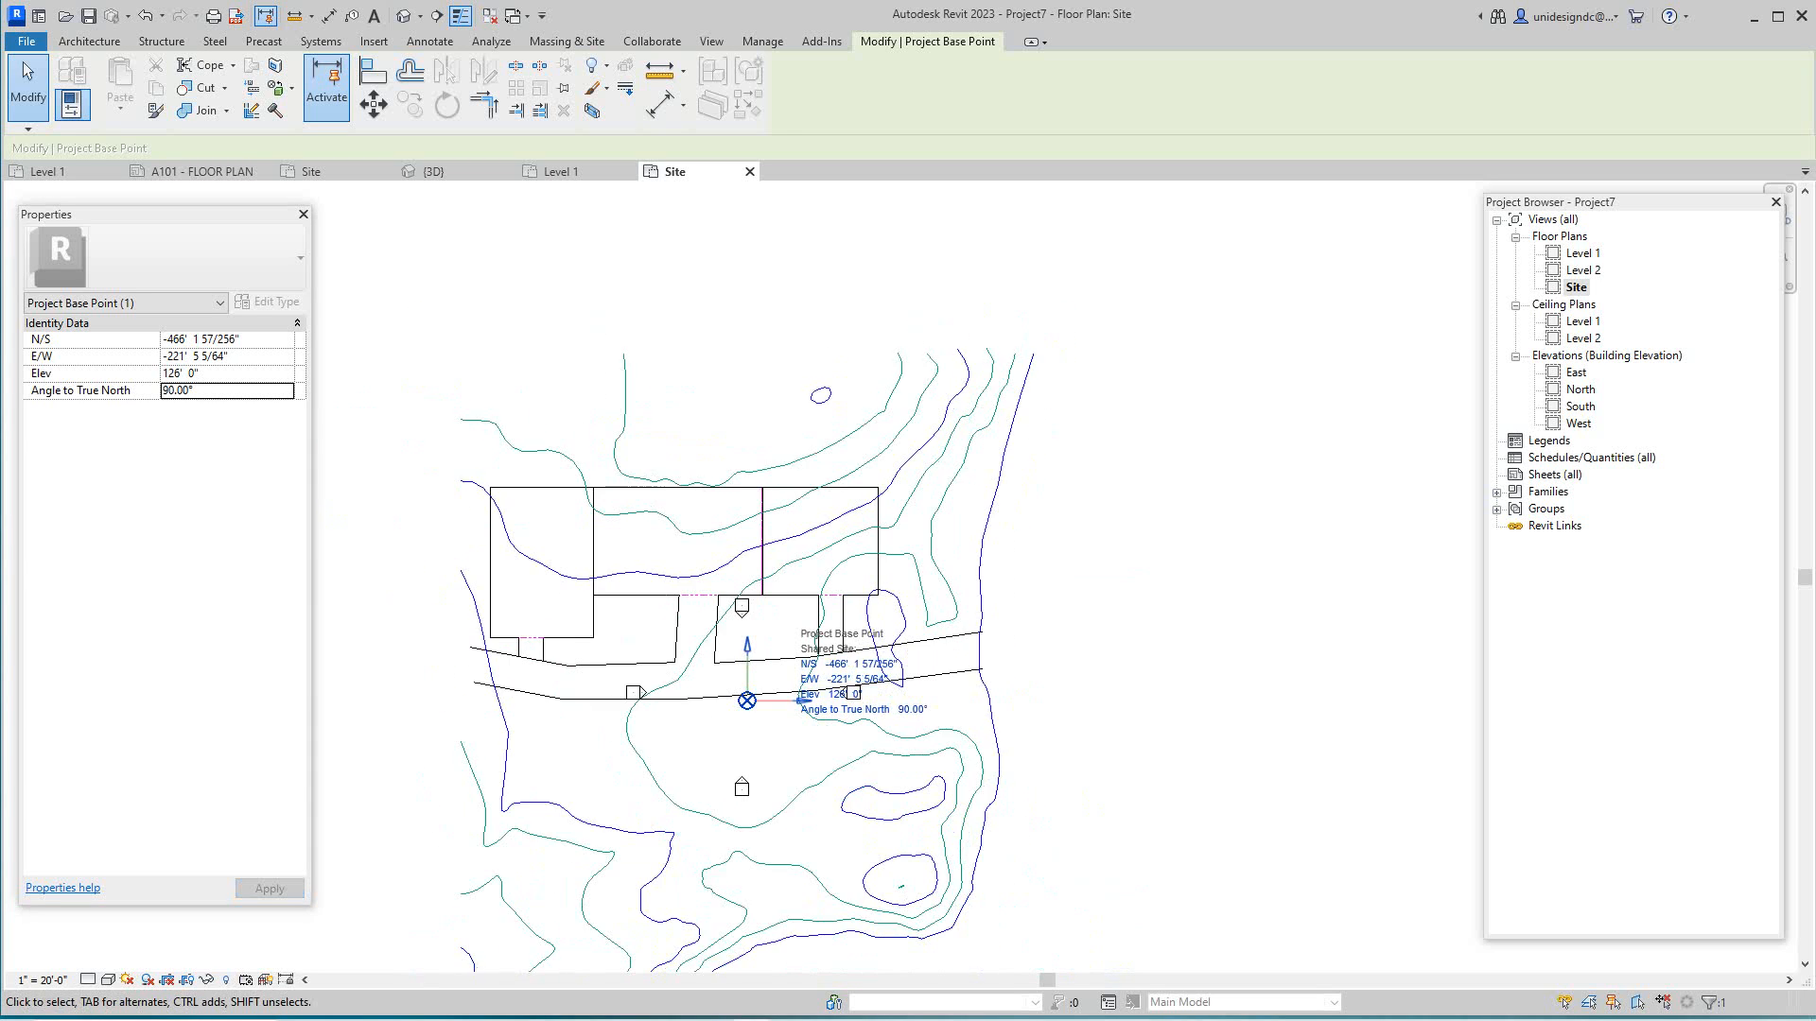
{"action": "scroll", "coordinate": [783, 605], "scroll_direction": "down", "scroll_amount": 1}
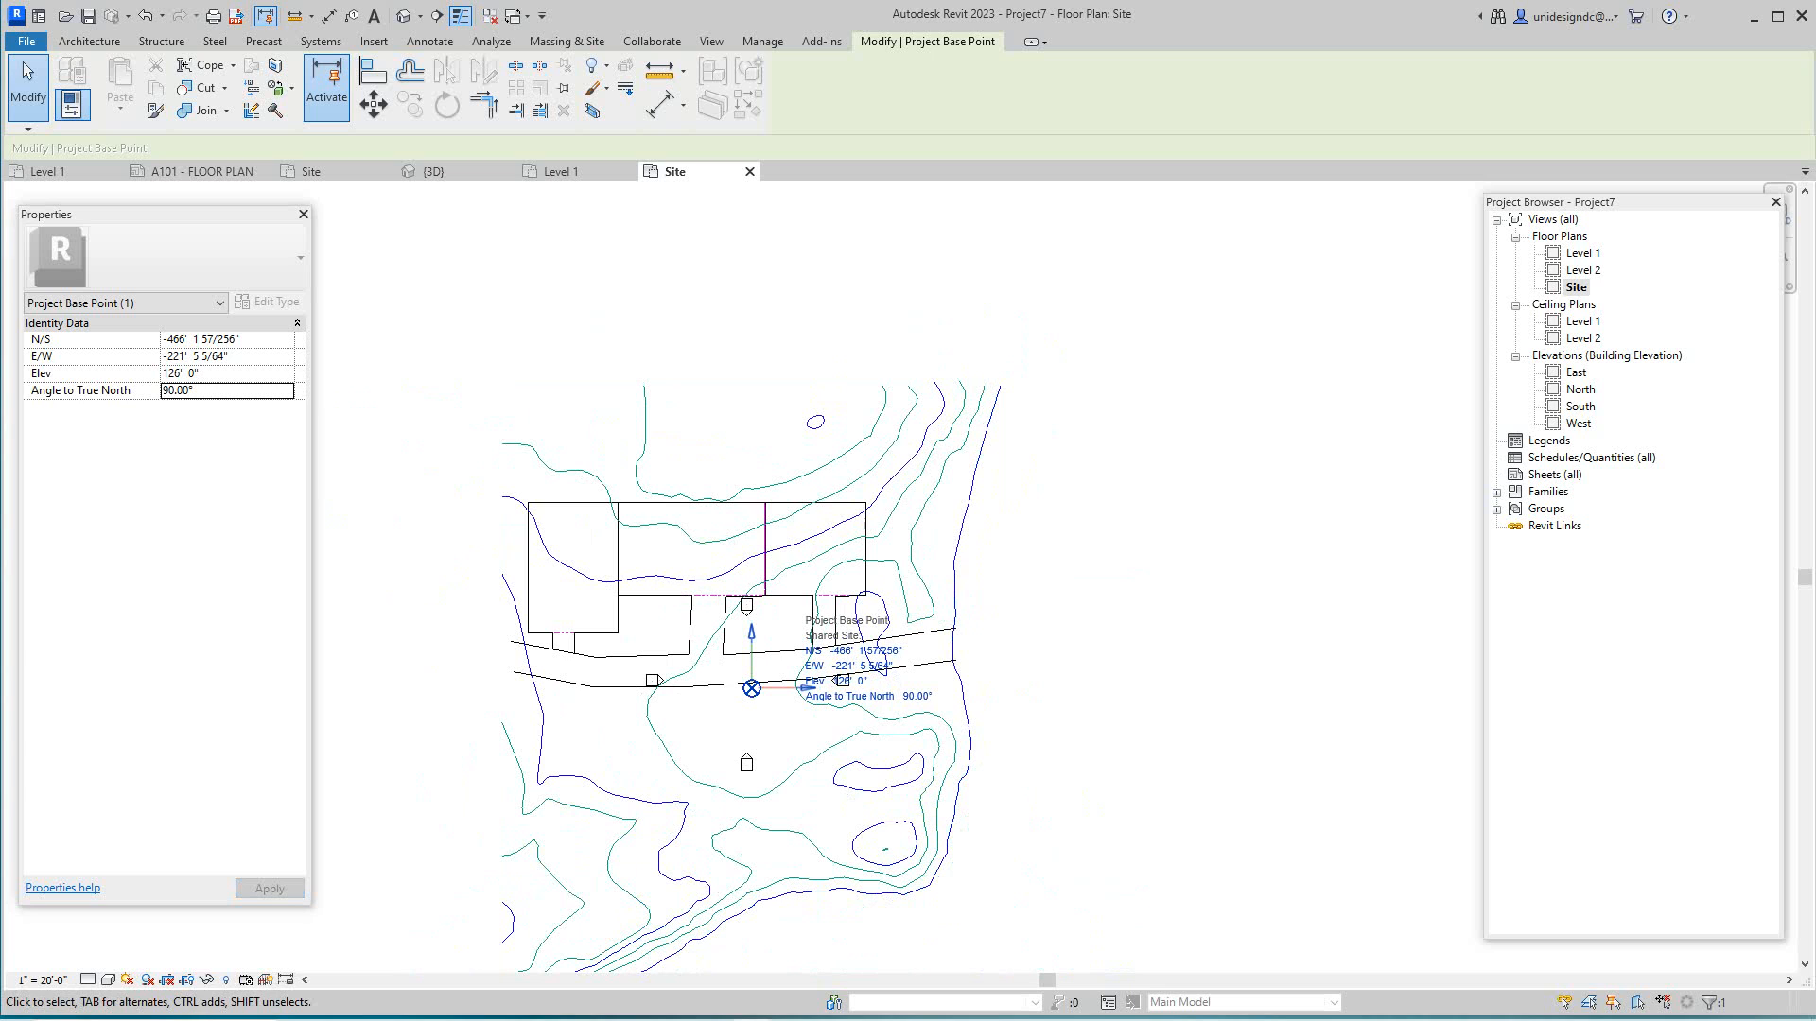
{"action": "key", "text": "Escape"}
{"action": "scroll", "coordinate": [970, 689], "scroll_direction": "down", "scroll_amount": 6}
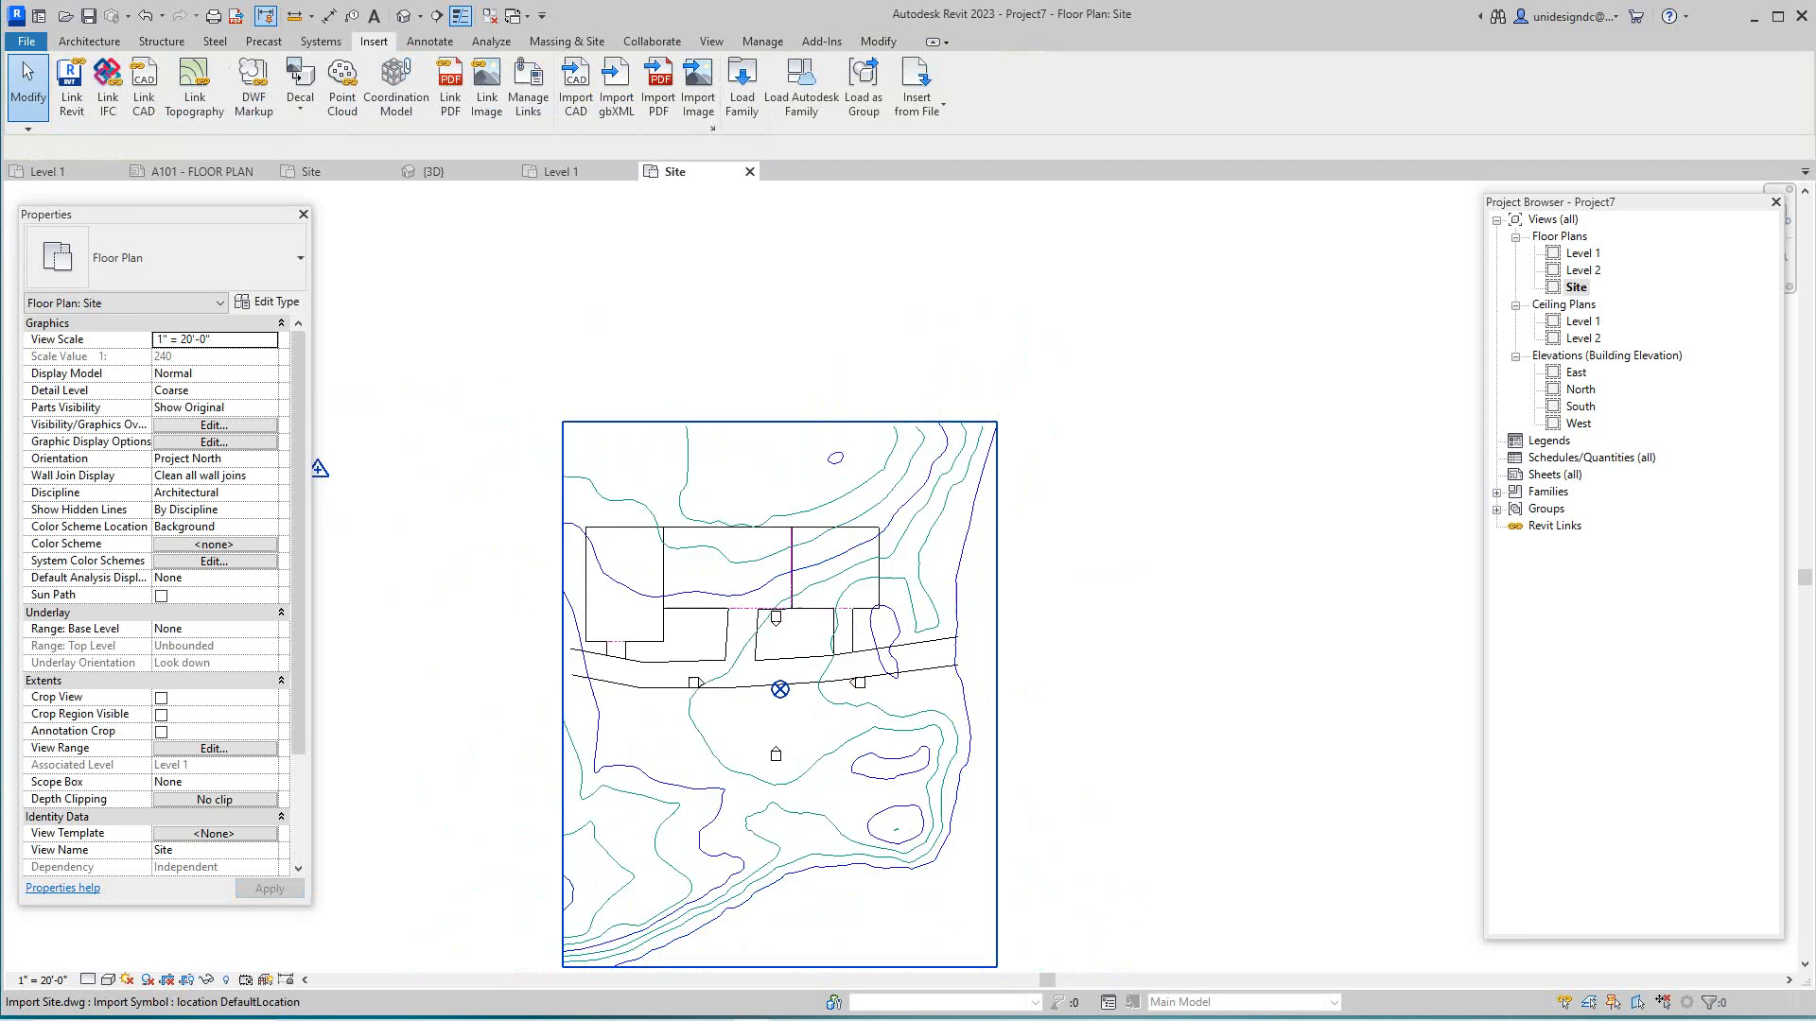
- Zoom in on the site plan and select the linked Import Site.dwg
{"action": "scroll", "coordinate": [649, 585], "scroll_direction": "up", "scroll_amount": 3}
{"action": "scroll", "coordinate": [649, 584], "scroll_direction": "up", "scroll_amount": 1}
{"action": "middle_click_drag", "start_coordinate": [988, 747], "coordinate": [962, 653]}
{"action": "scroll", "coordinate": [1125, 895], "scroll_direction": "up", "scroll_amount": 3}
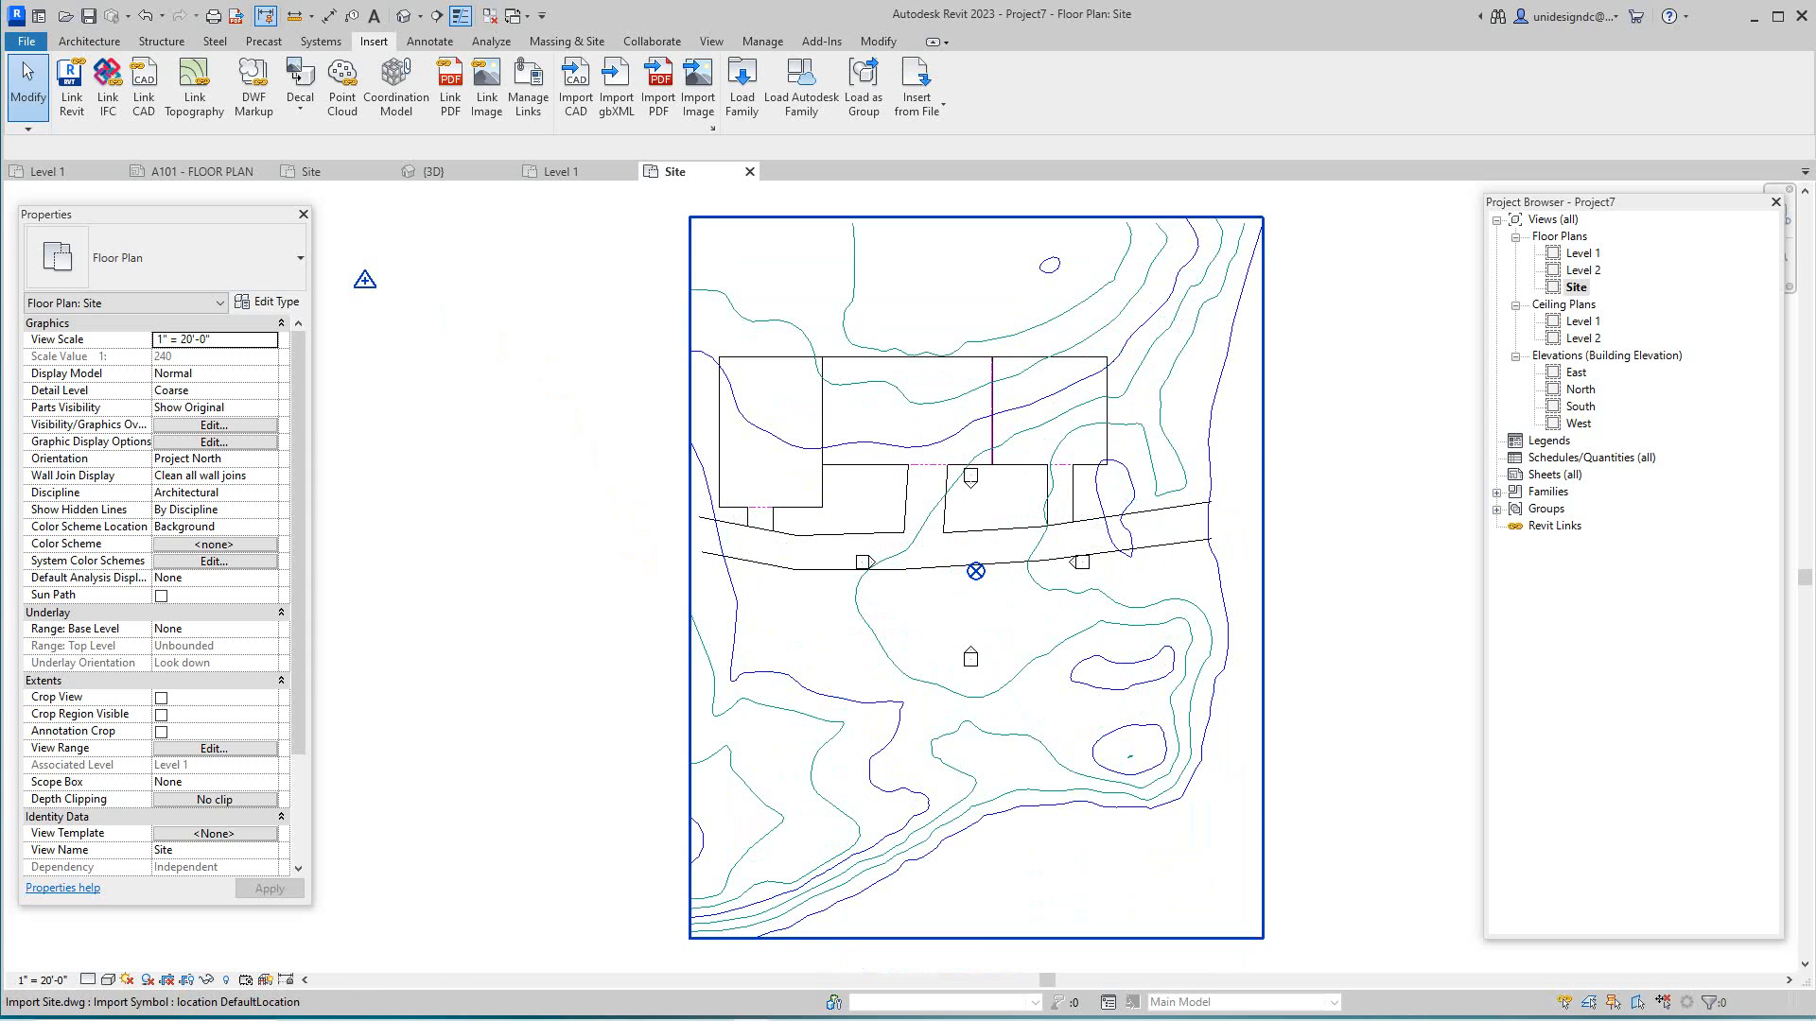
{"action": "scroll", "coordinate": [851, 564], "scroll_direction": "up", "scroll_amount": 3}
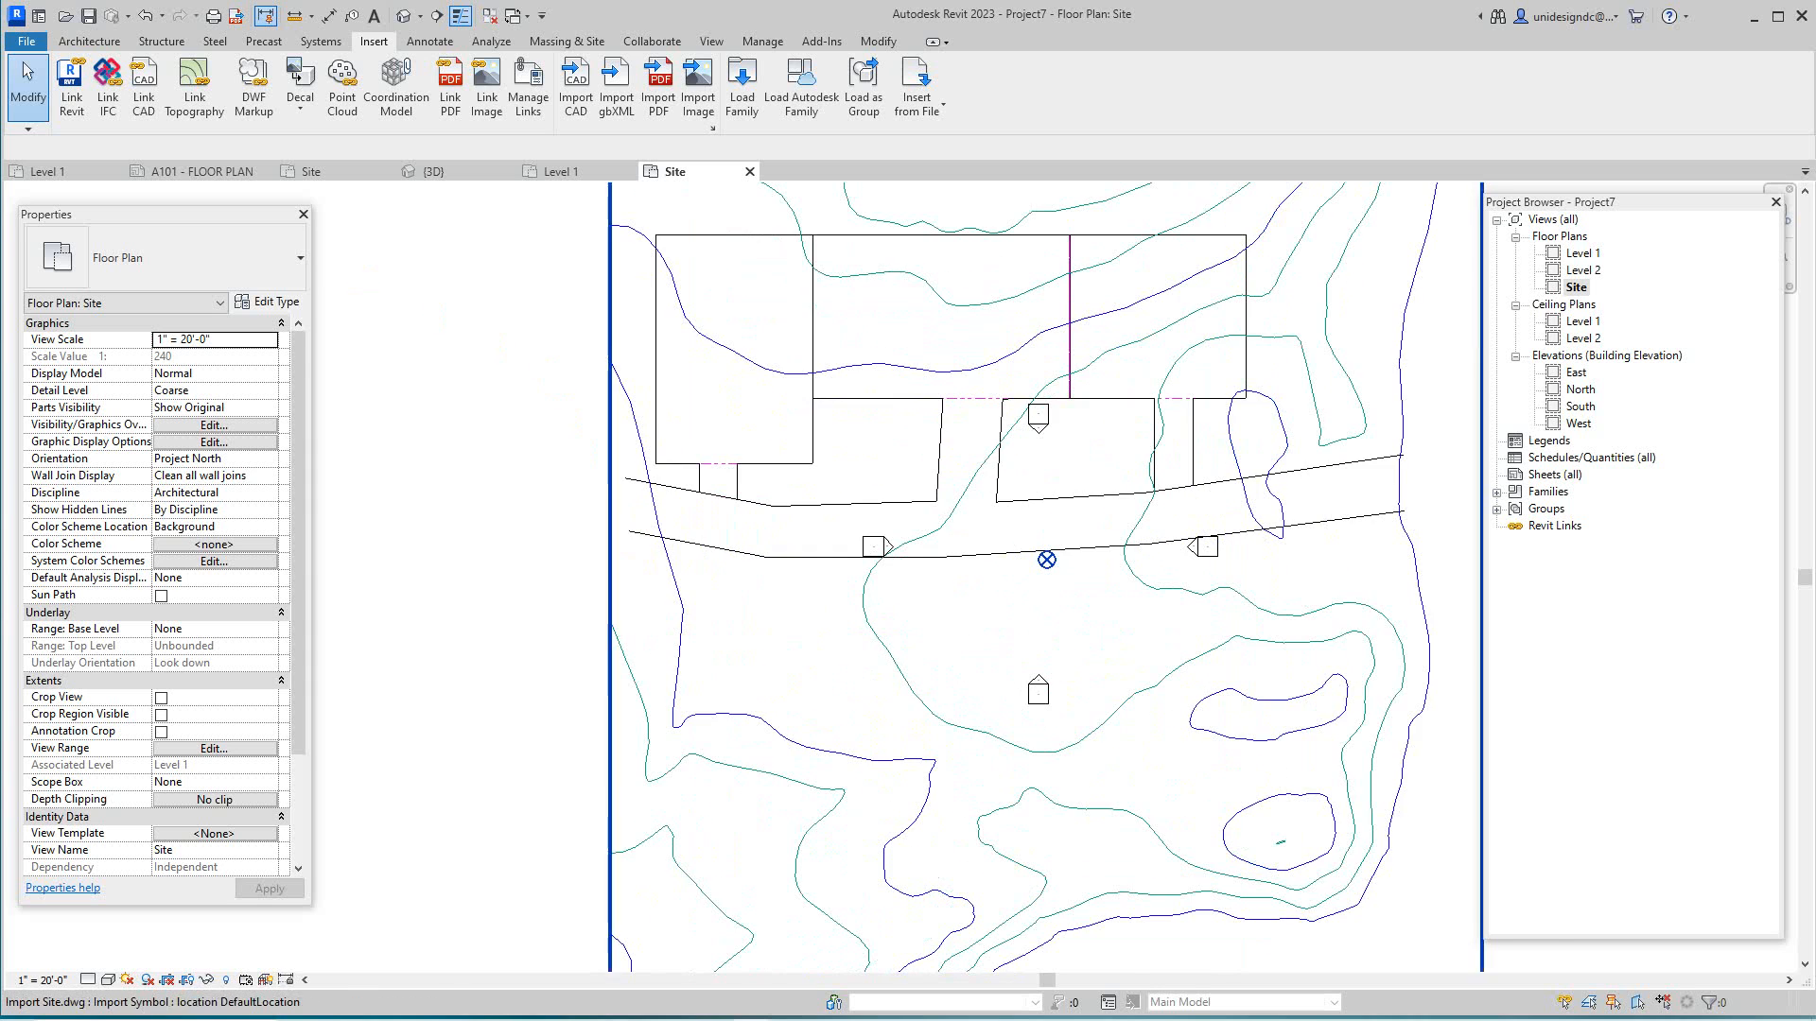
{"action": "scroll", "coordinate": [1006, 571], "scroll_direction": "up", "scroll_amount": 2}
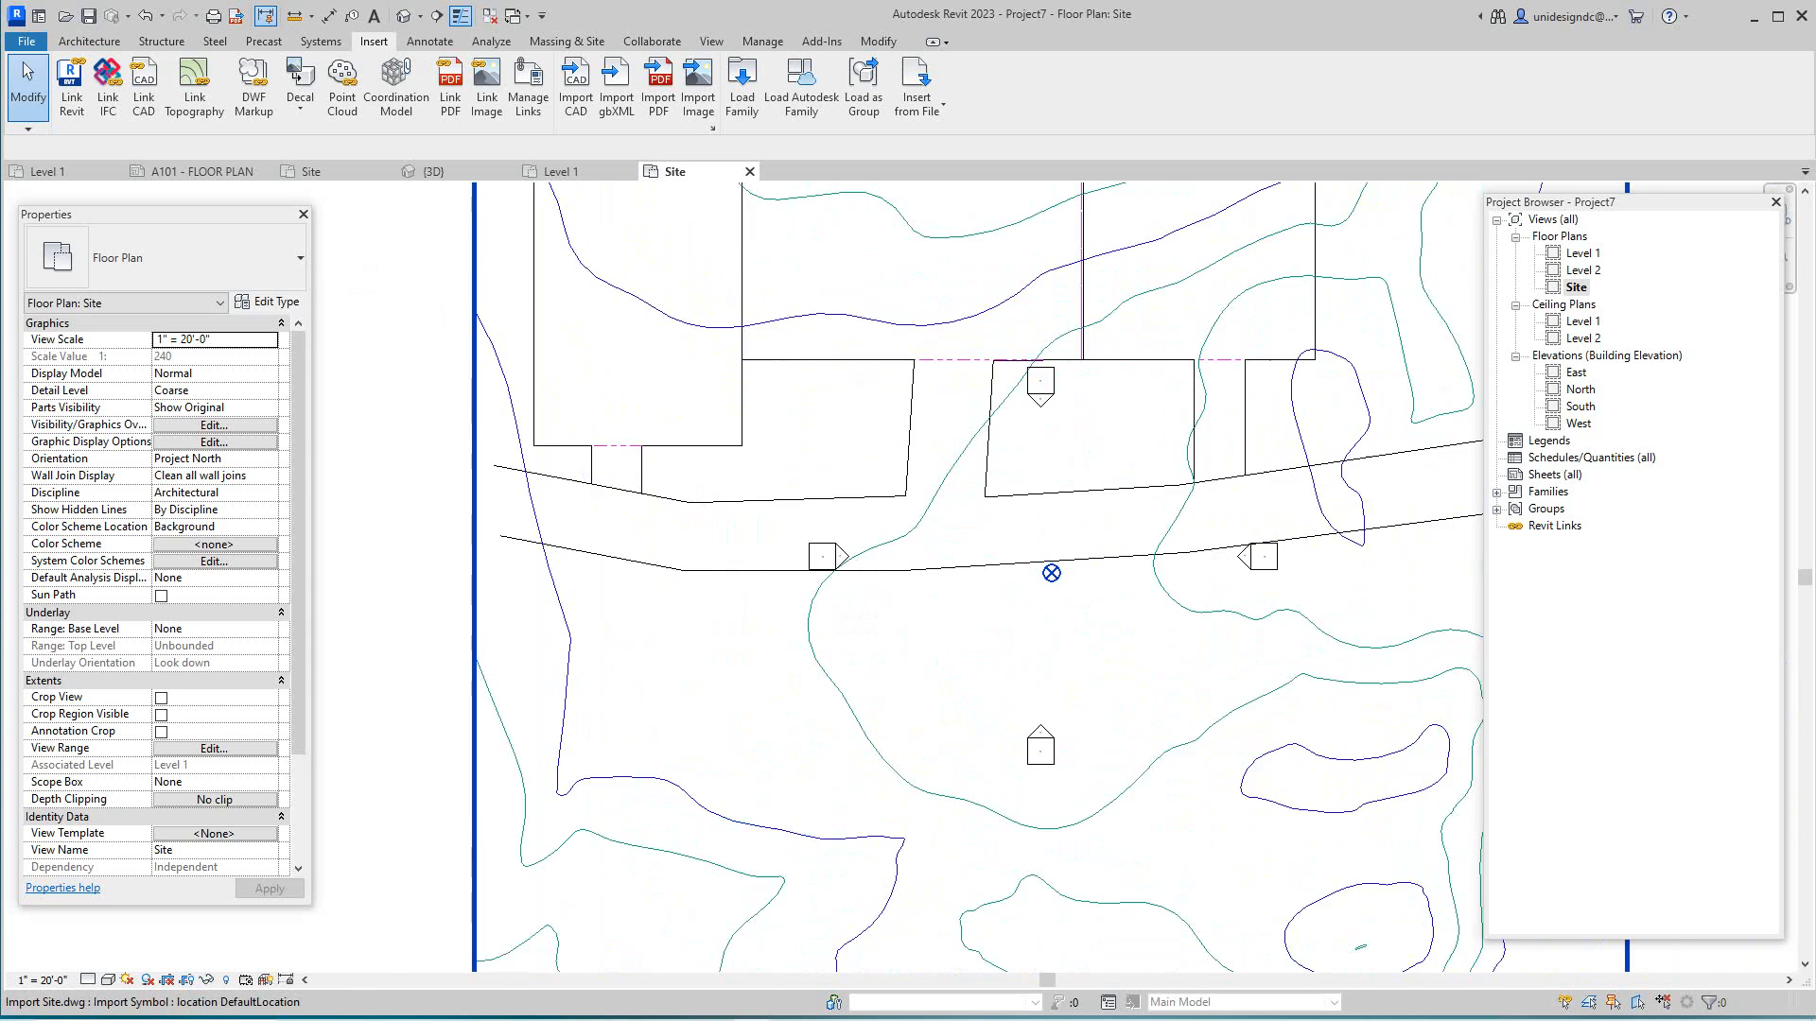
{"action": "scroll", "coordinate": [1057, 579], "scroll_direction": "down", "scroll_amount": 4}
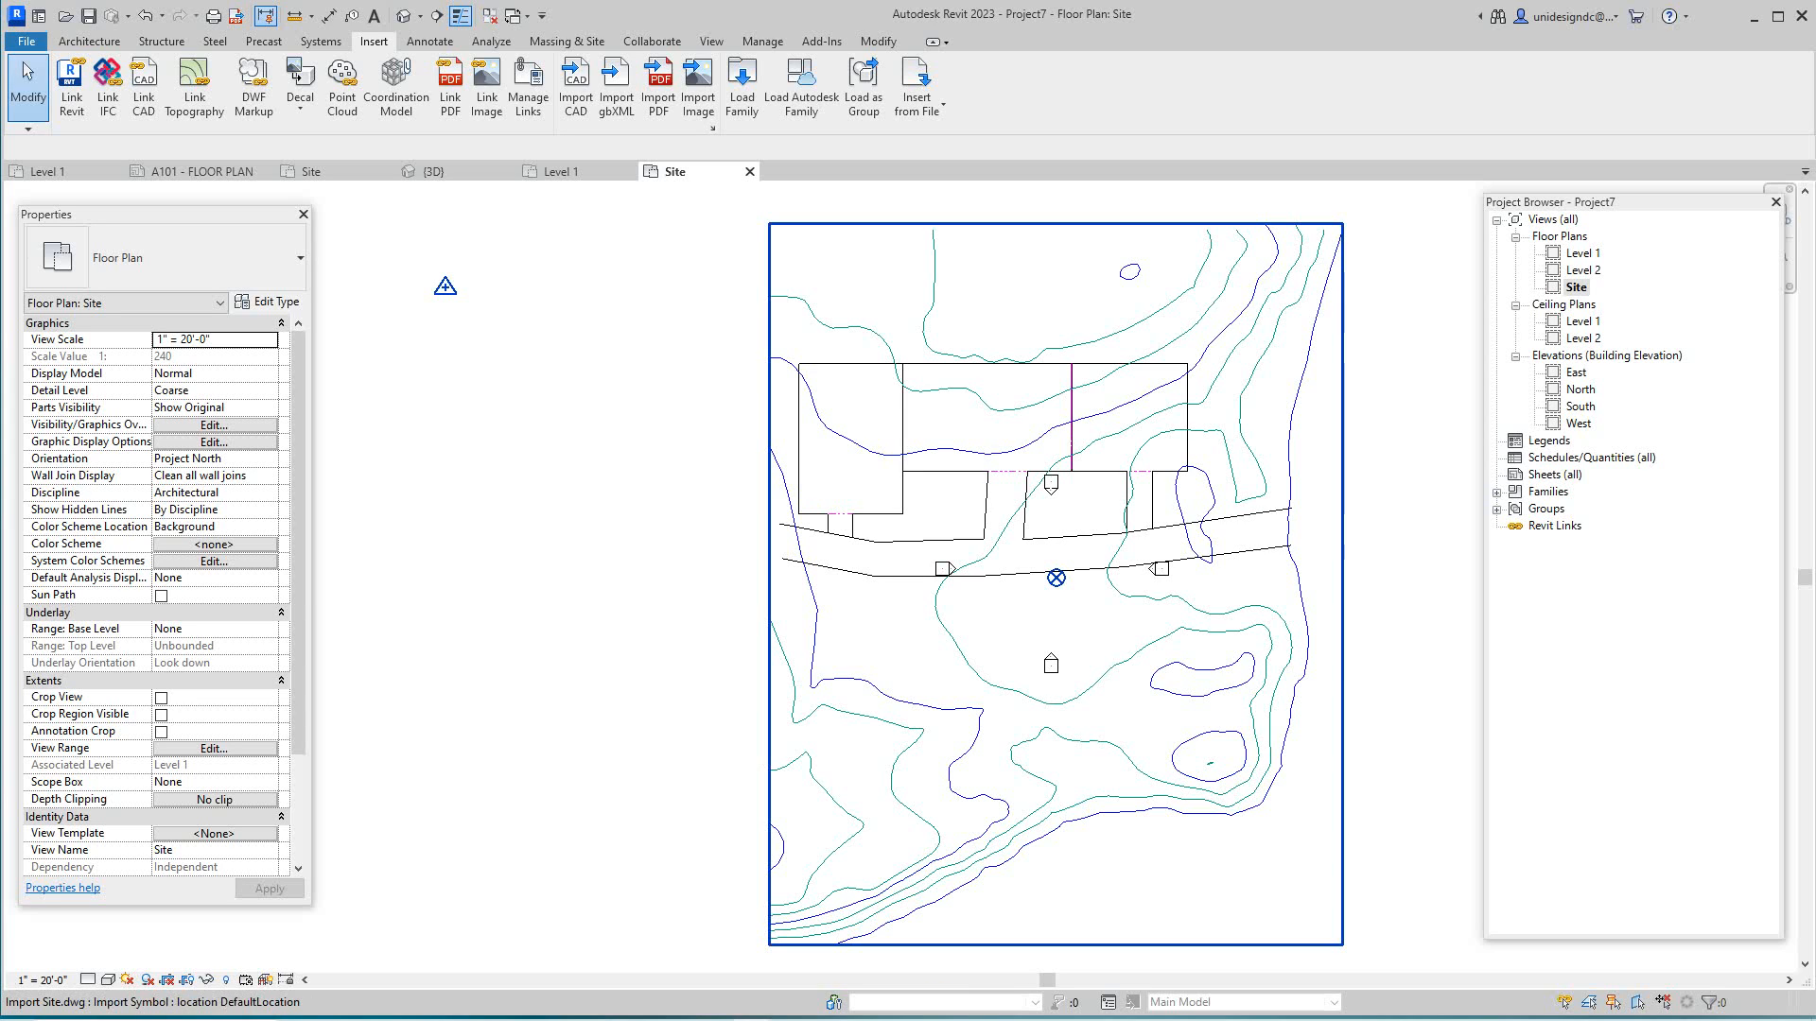
{"action": "left_click", "coordinate": [1342, 435]}
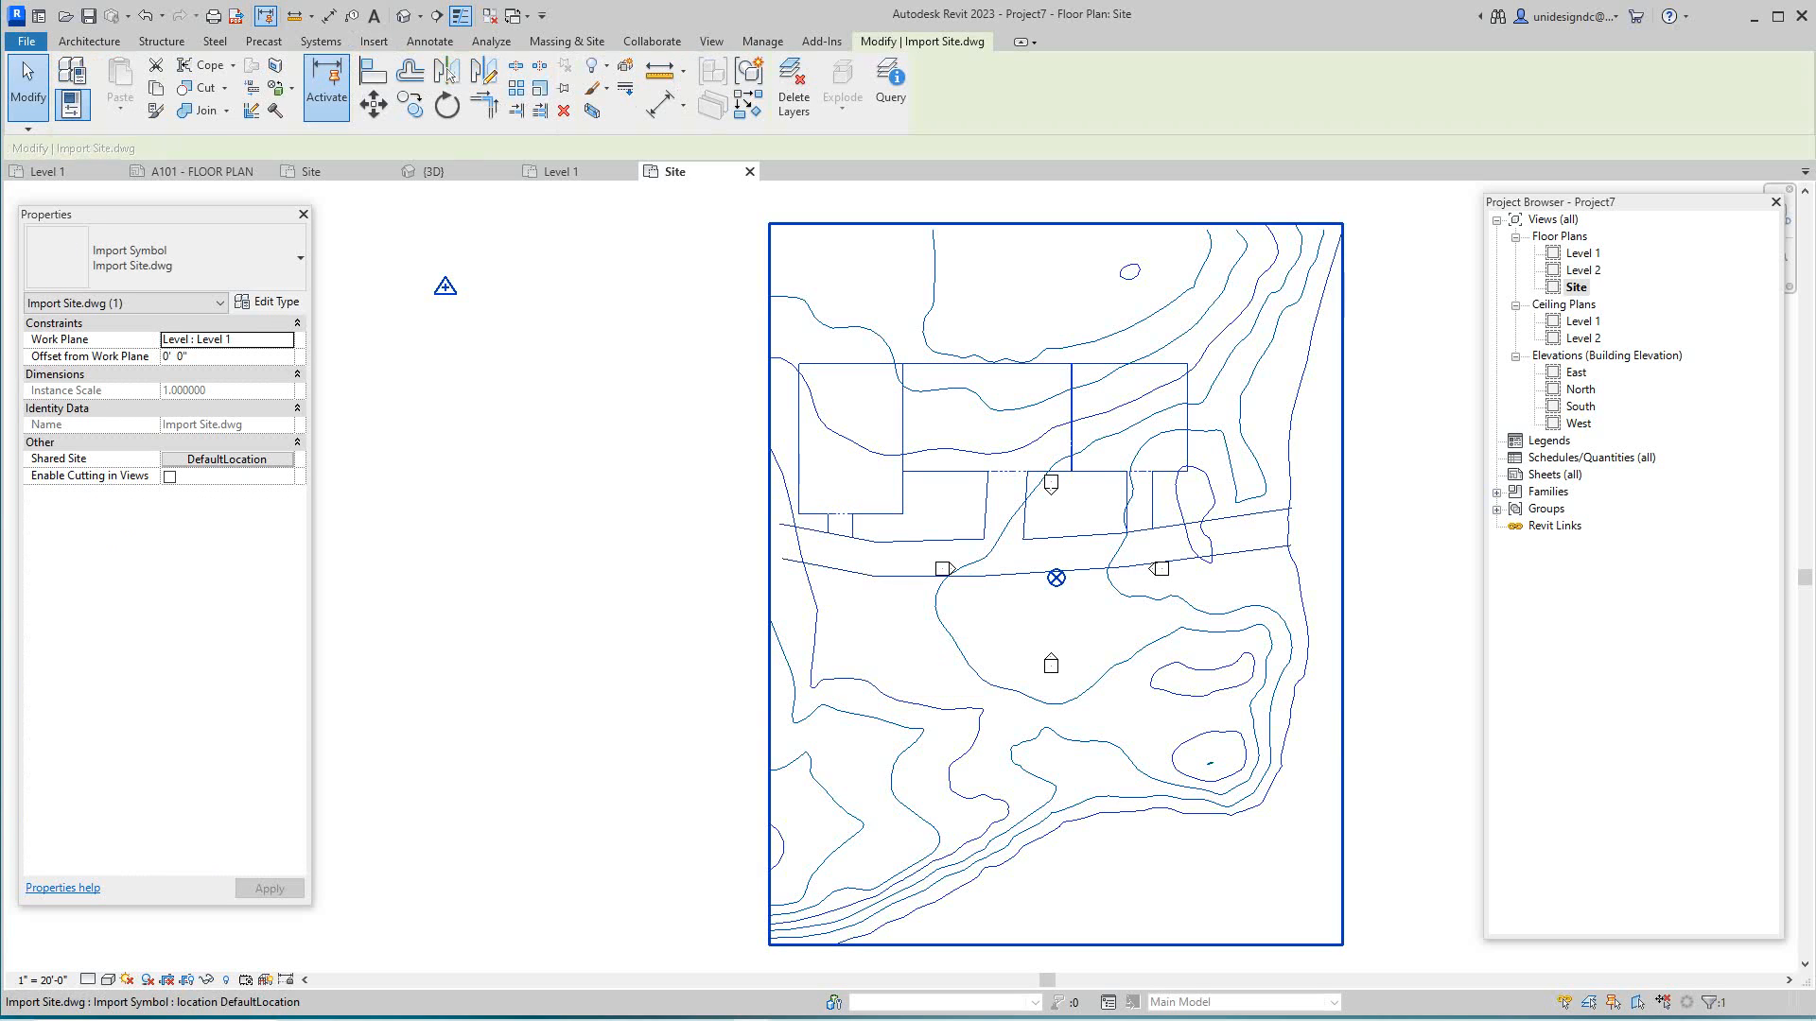
- Move the DWG's building corner onto the Project Base Point and accept the Shared Sites warning
{"action": "scroll", "coordinate": [926, 548], "scroll_direction": "up", "scroll_amount": 2}
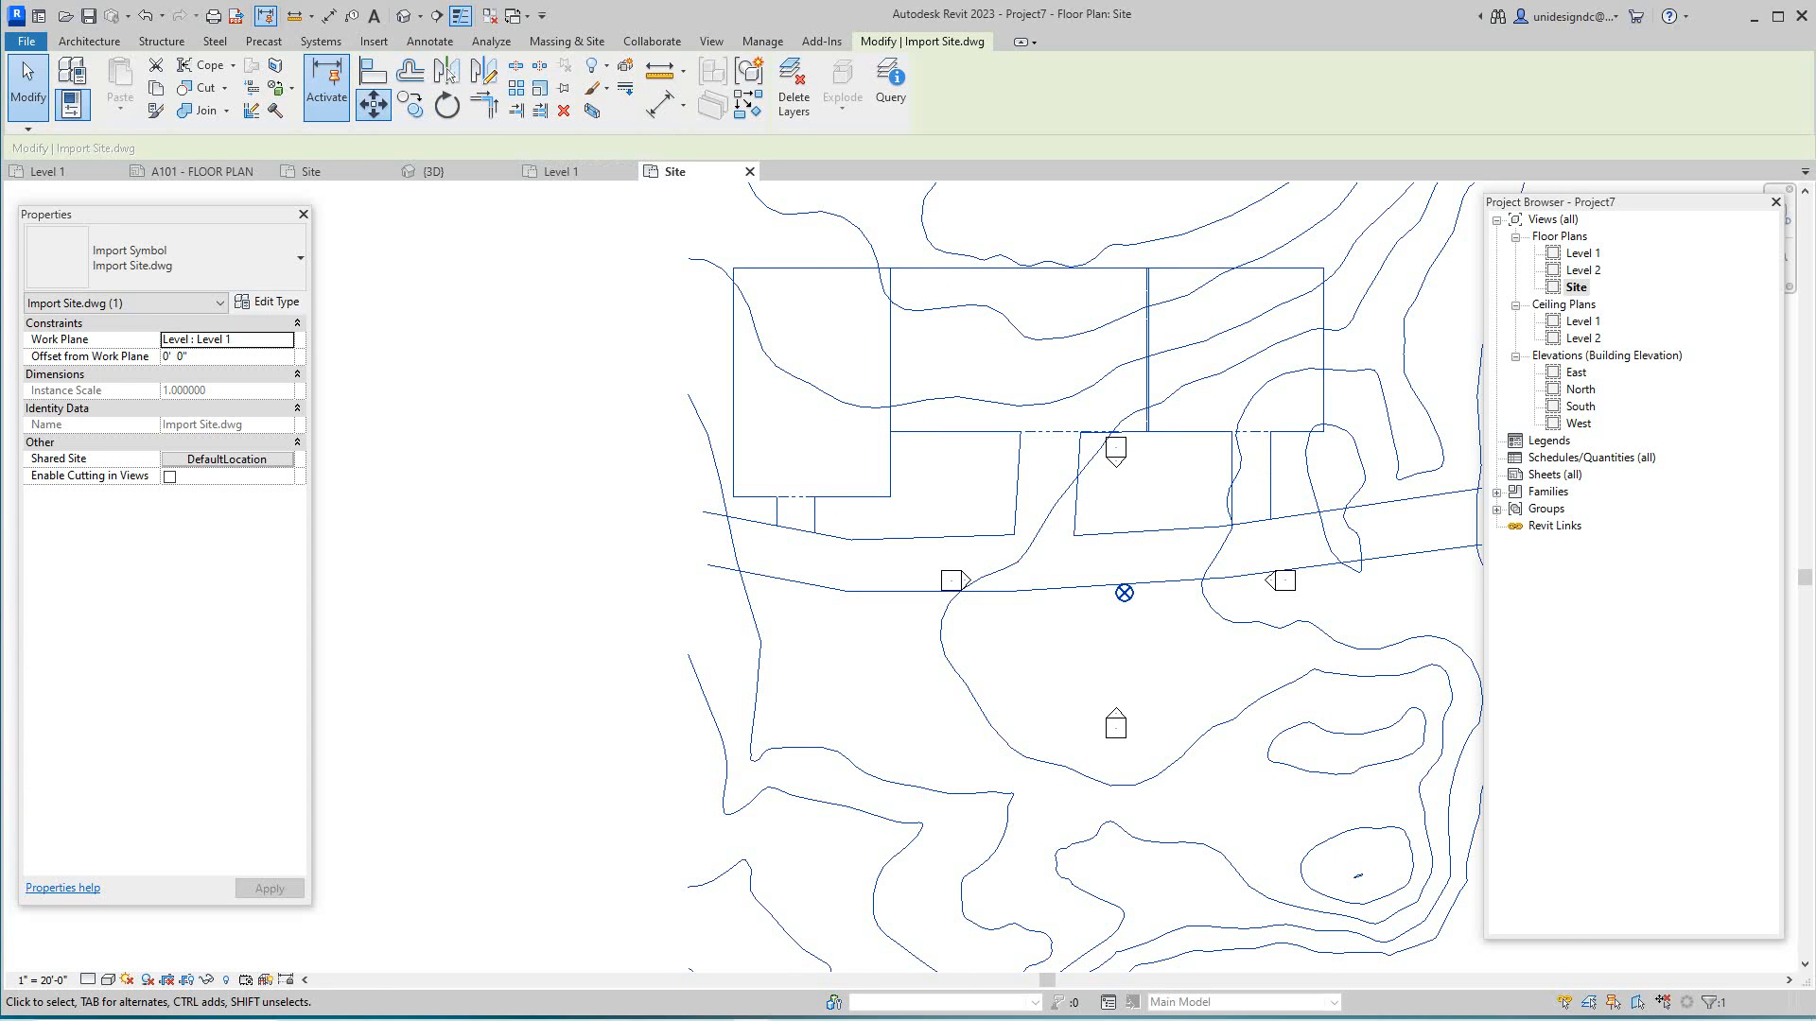
{"action": "left_click", "coordinate": [373, 104]}
{"action": "scroll", "coordinate": [733, 511], "scroll_direction": "up", "scroll_amount": 2}
{"action": "left_click", "coordinate": [735, 482]}
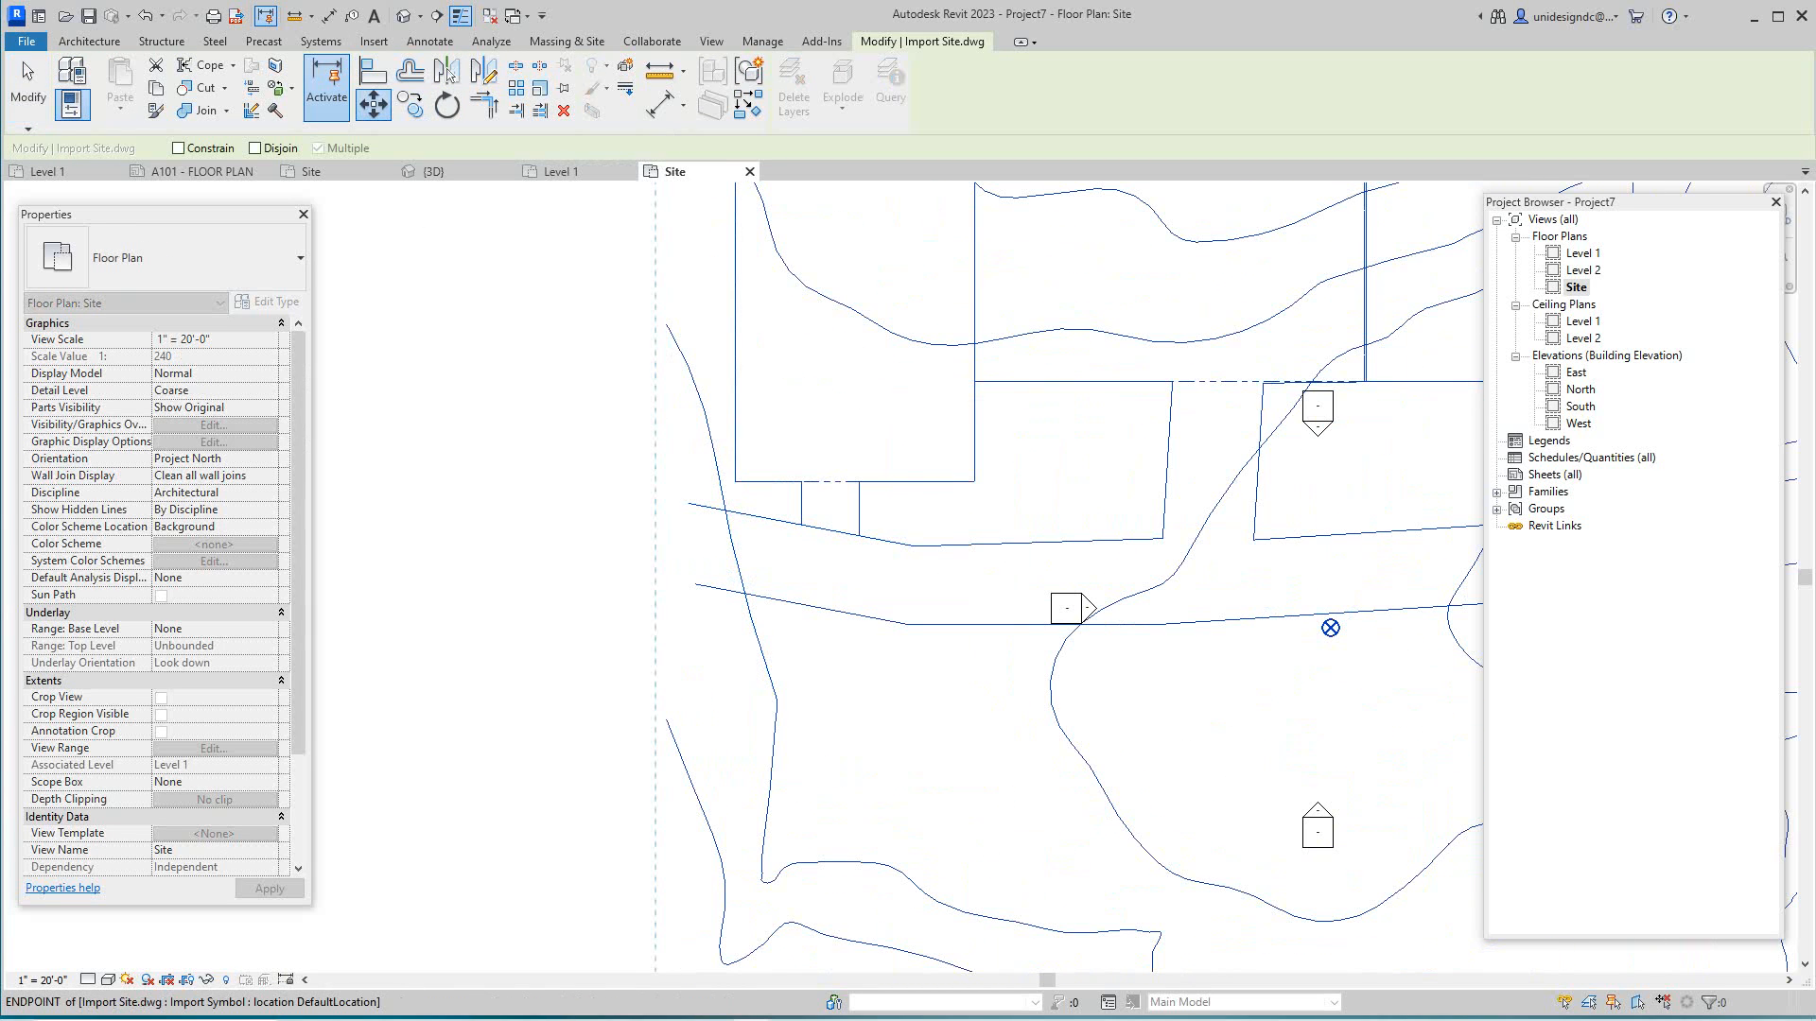
{"action": "scroll", "coordinate": [1330, 628], "scroll_direction": "up", "scroll_amount": 6}
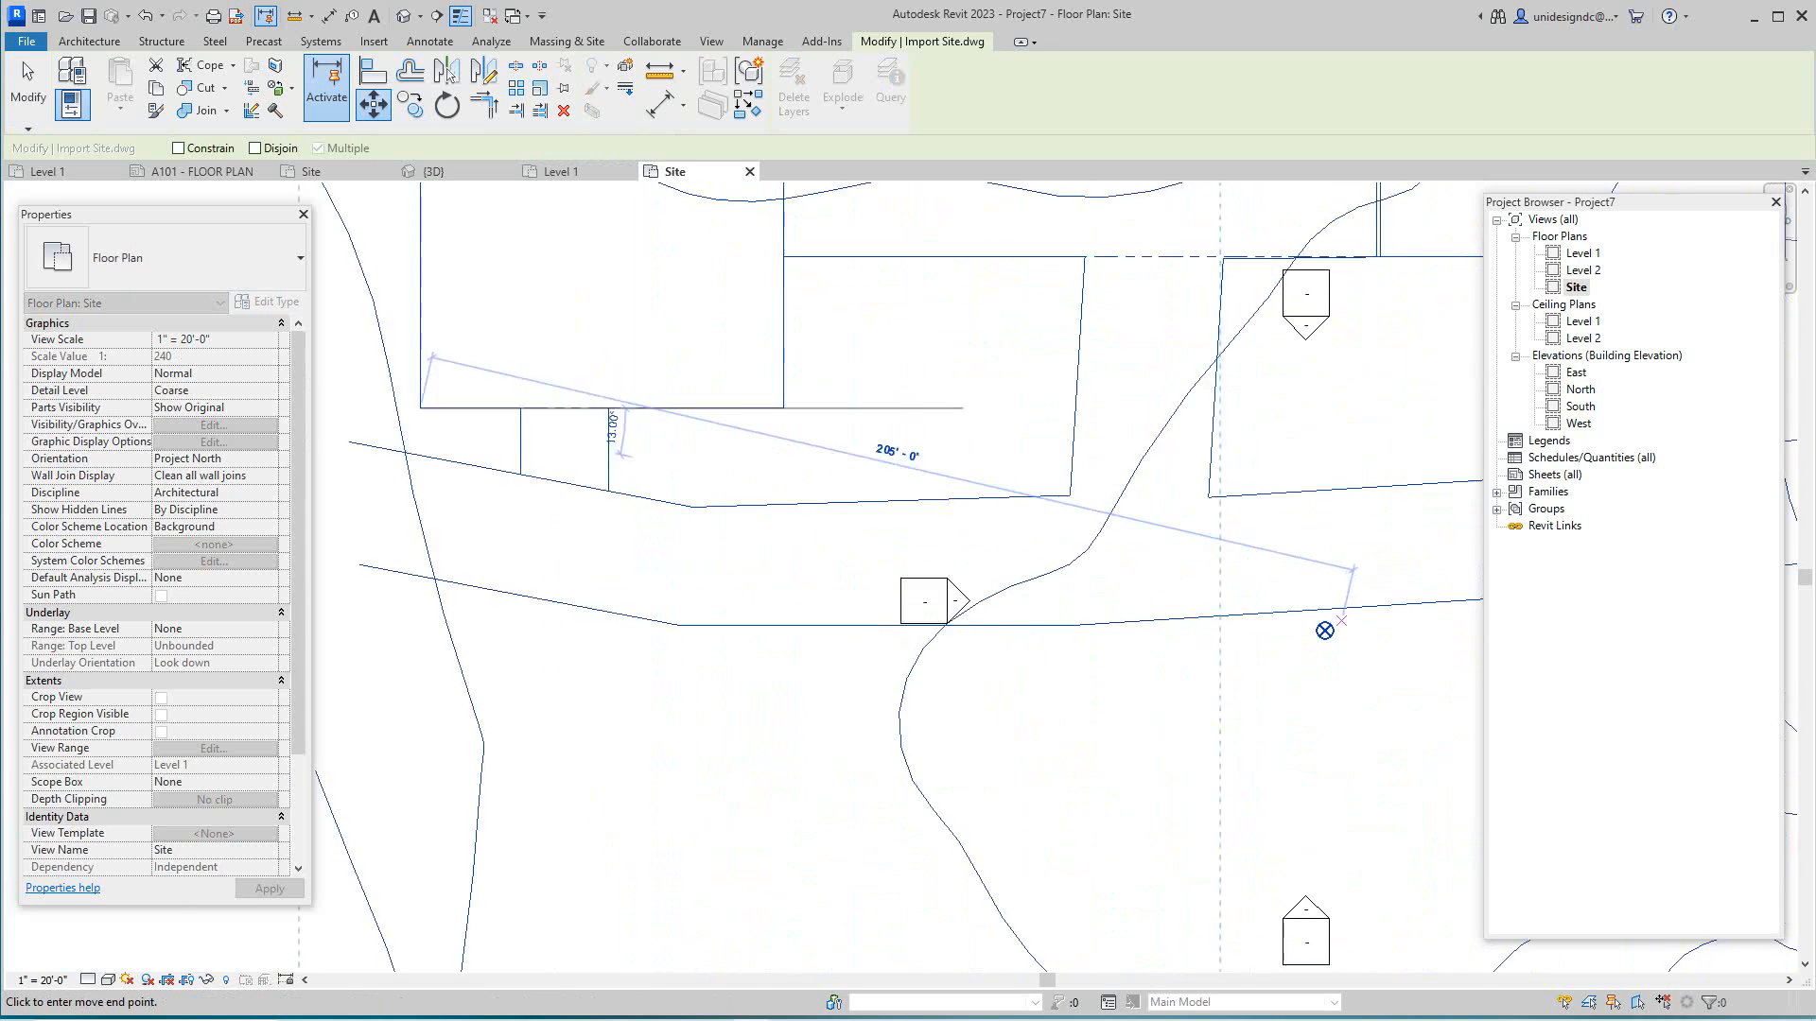
{"action": "scroll", "coordinate": [1310, 643], "scroll_direction": "up", "scroll_amount": 4}
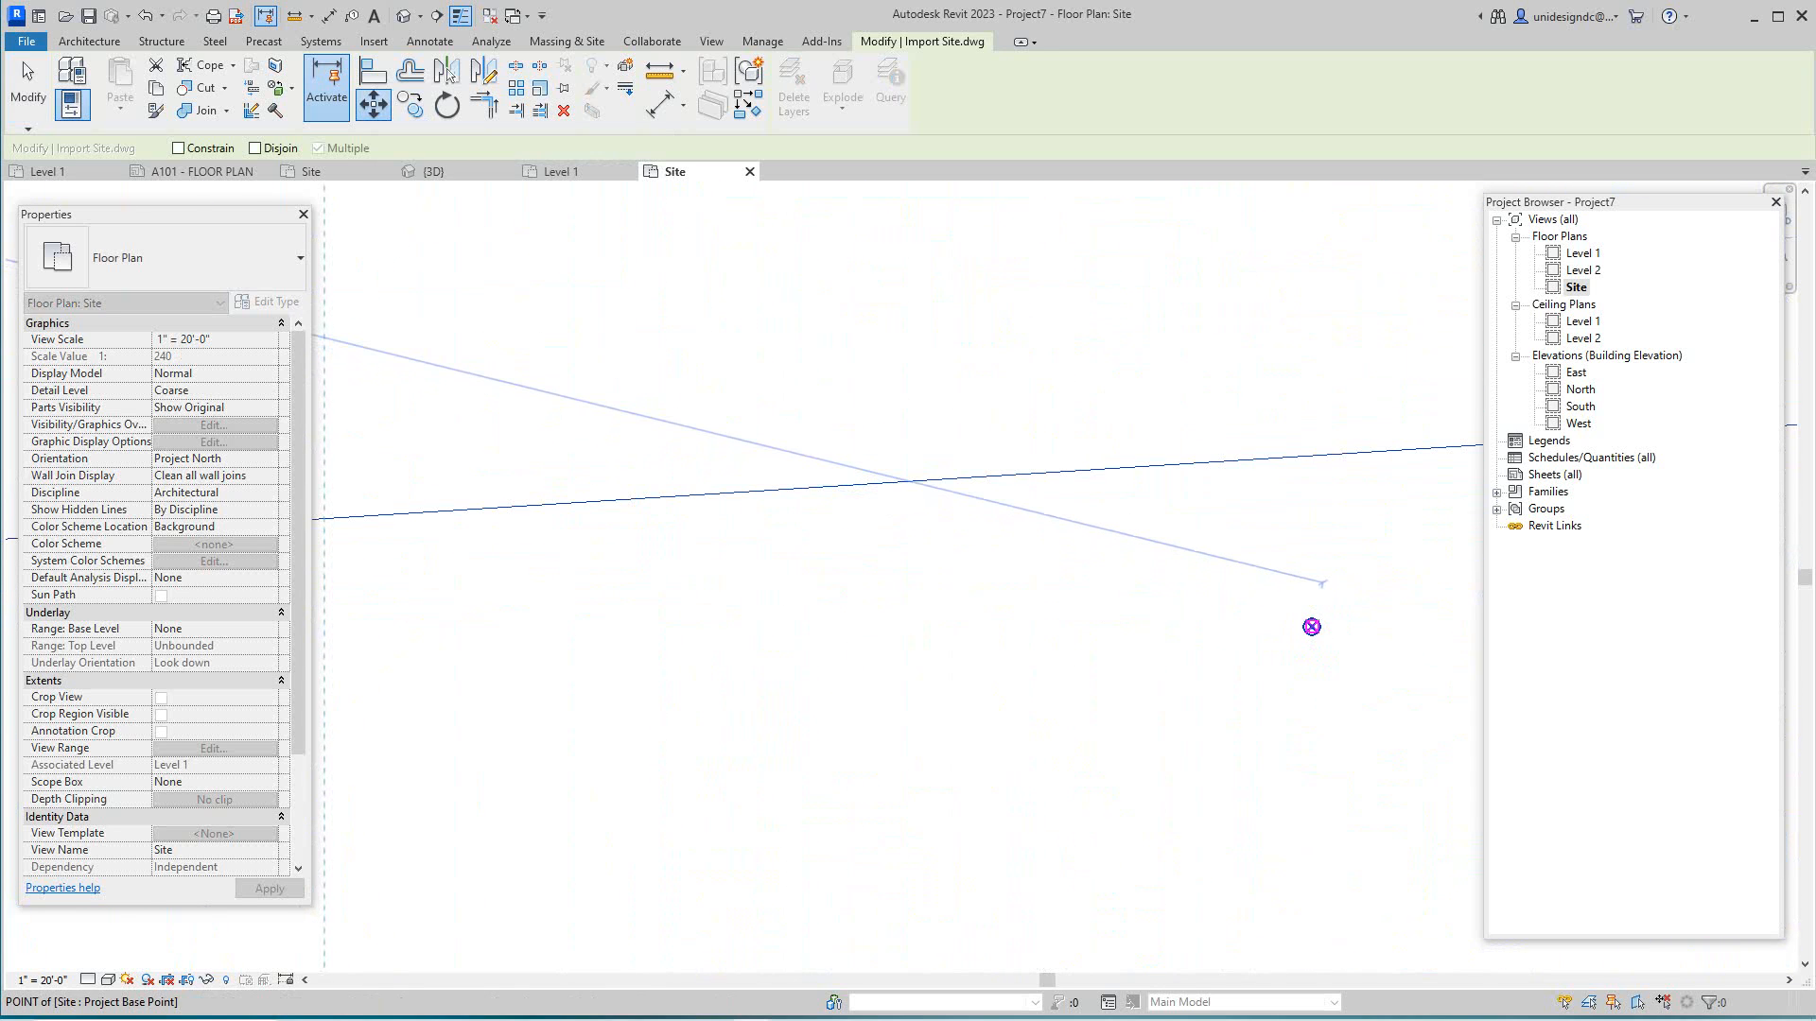
{"action": "left_click", "coordinate": [1311, 627]}
{"action": "scroll", "coordinate": [1232, 644], "scroll_direction": "up", "scroll_amount": 3}
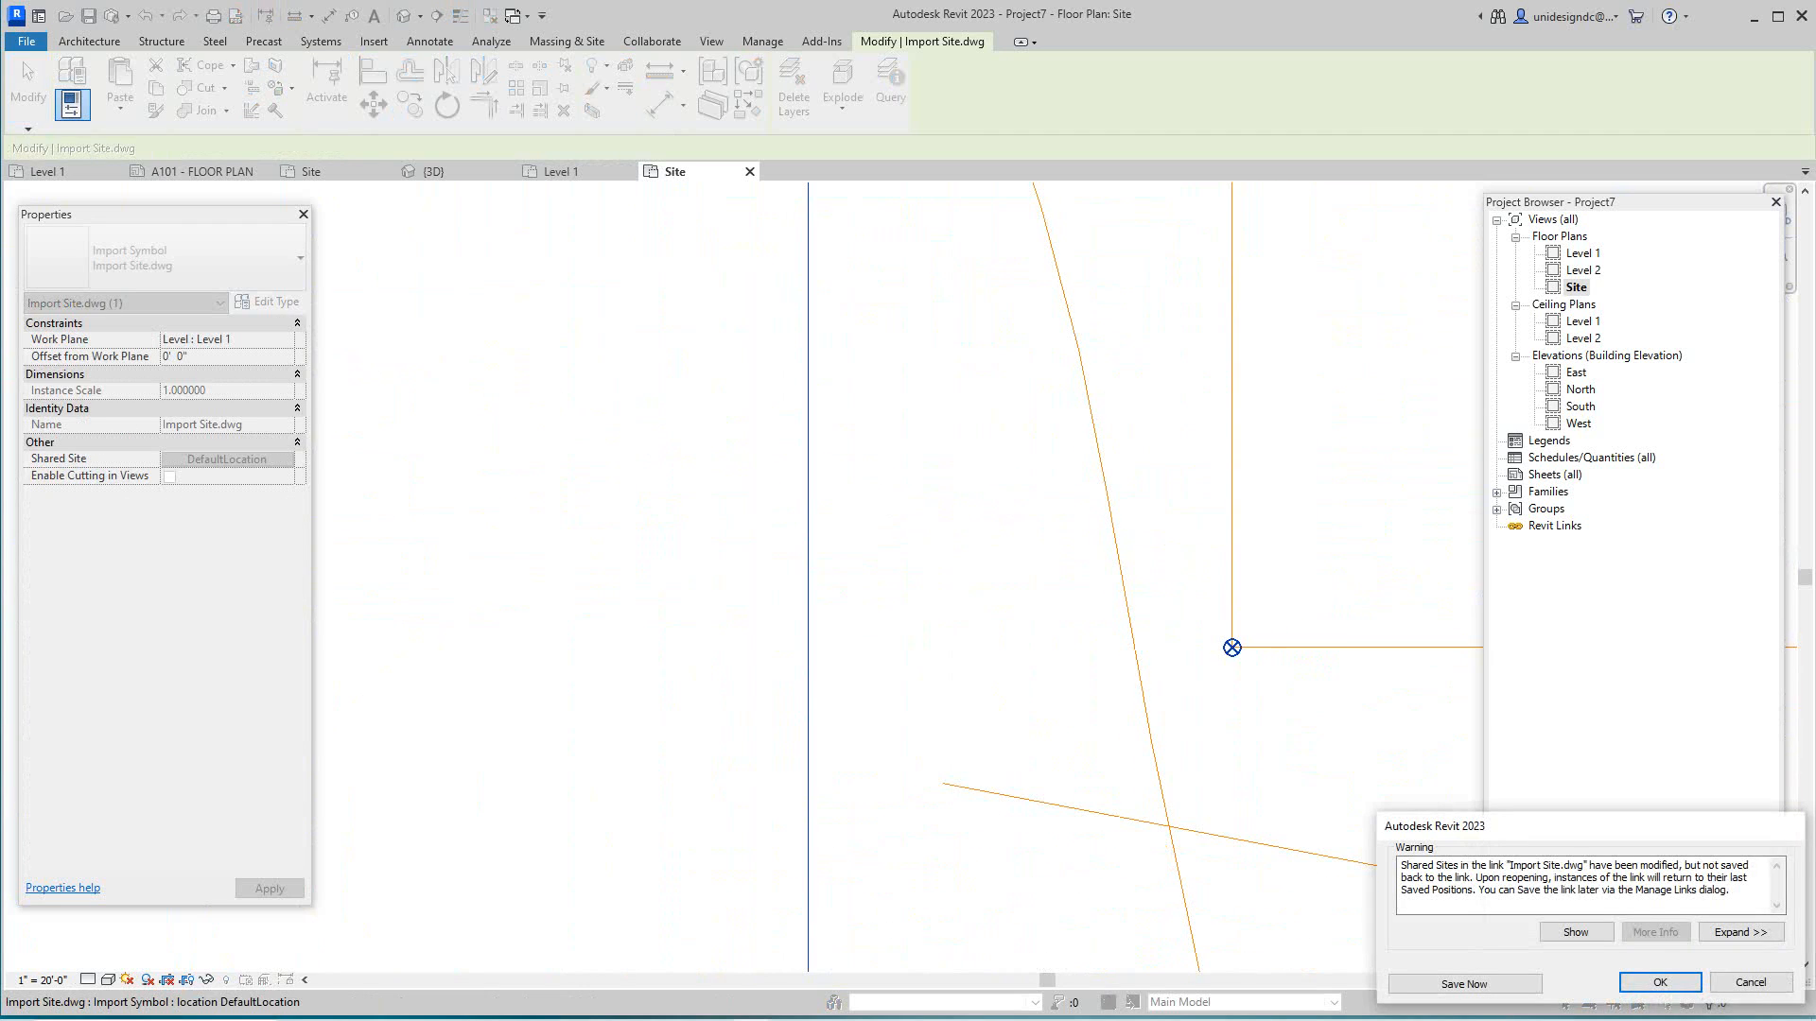
{"action": "middle_click_drag", "start_coordinate": [1283, 656], "coordinate": [941, 469]}
{"action": "scroll", "coordinate": [941, 469], "scroll_direction": "up", "scroll_amount": 1}
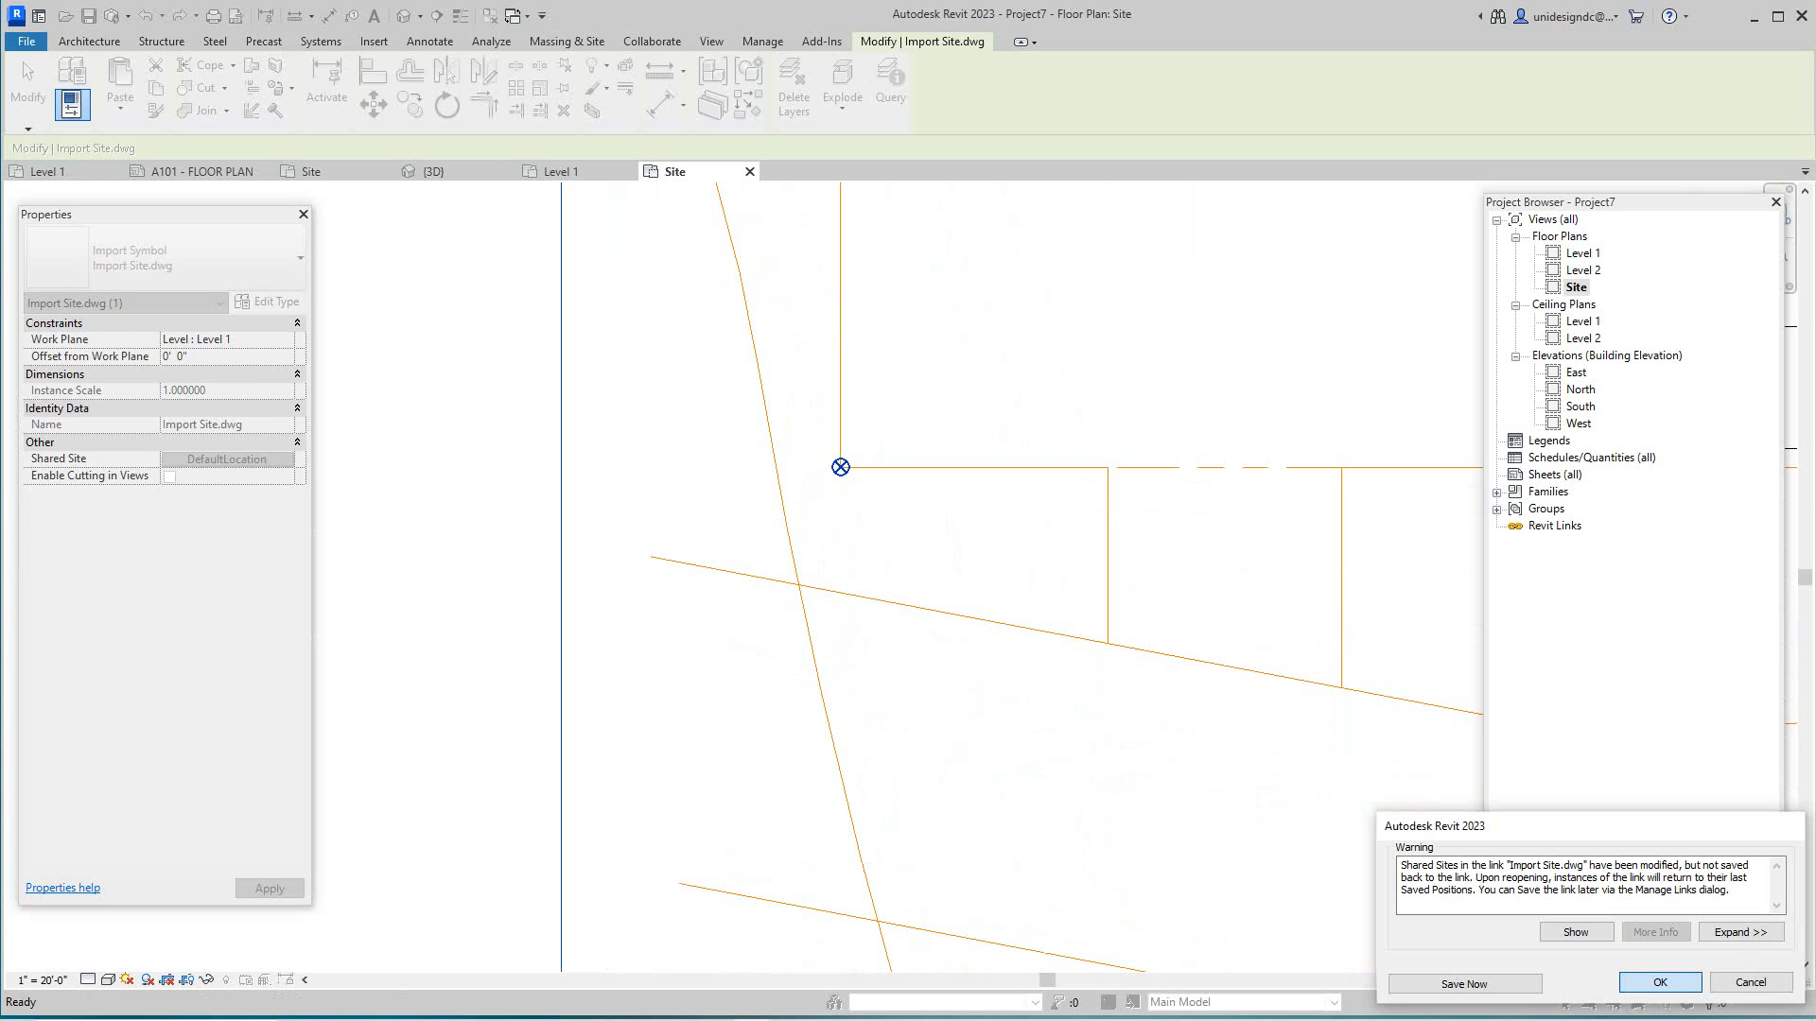
{"action": "key", "text": "Return"}
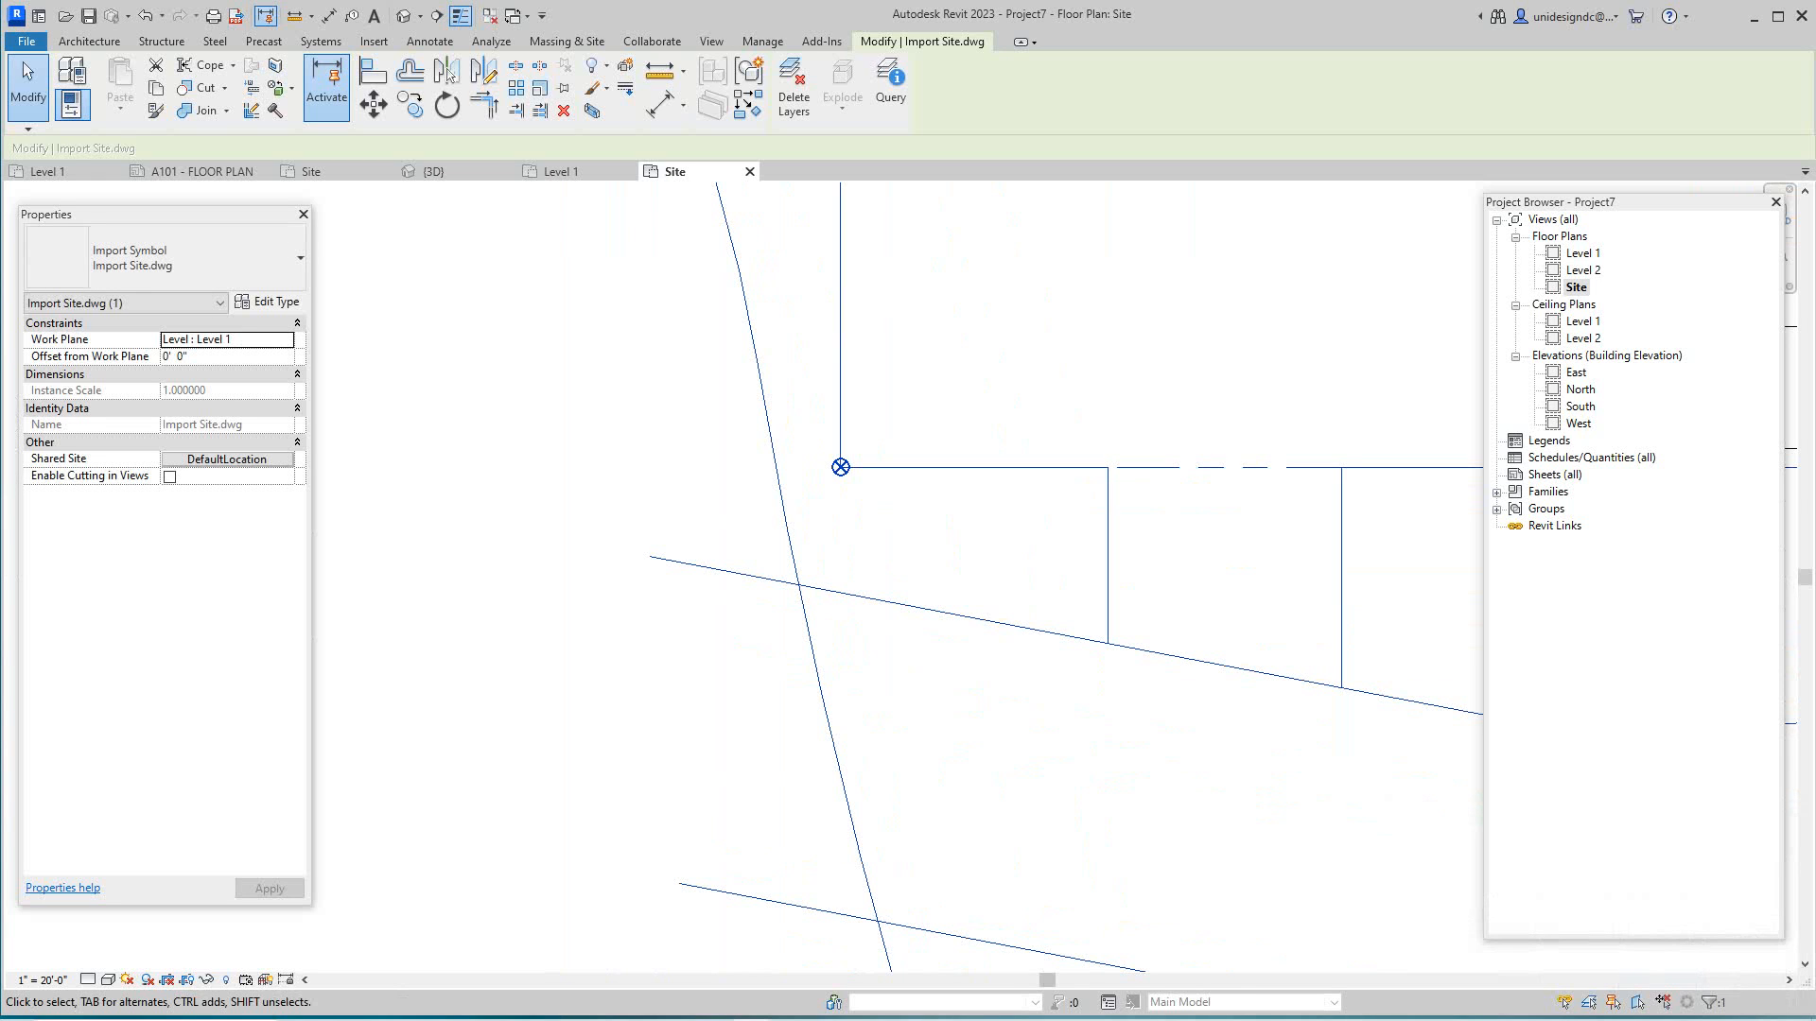
- Deselect Import Site.dwg and zoom out to frame the whole site drawing
{"action": "scroll", "coordinate": [1033, 725], "scroll_direction": "down", "scroll_amount": 9}
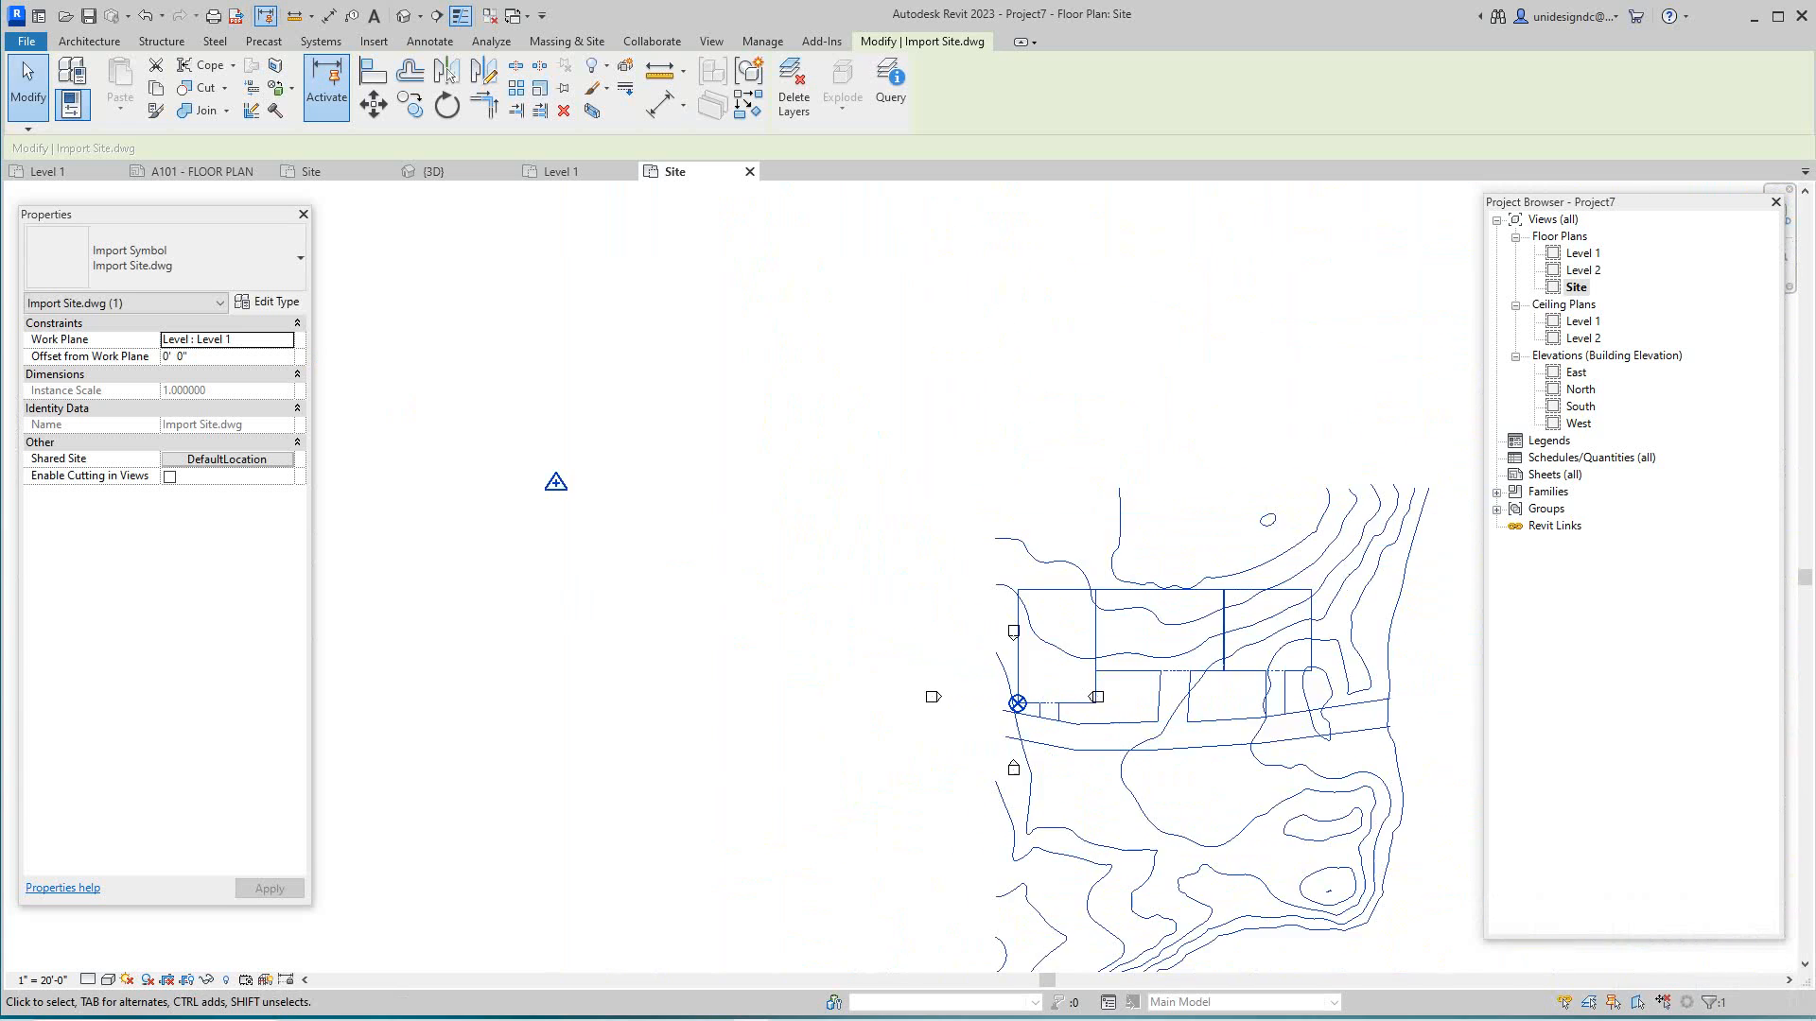
{"action": "middle_click_drag", "start_coordinate": [1034, 724], "coordinate": [863, 694]}
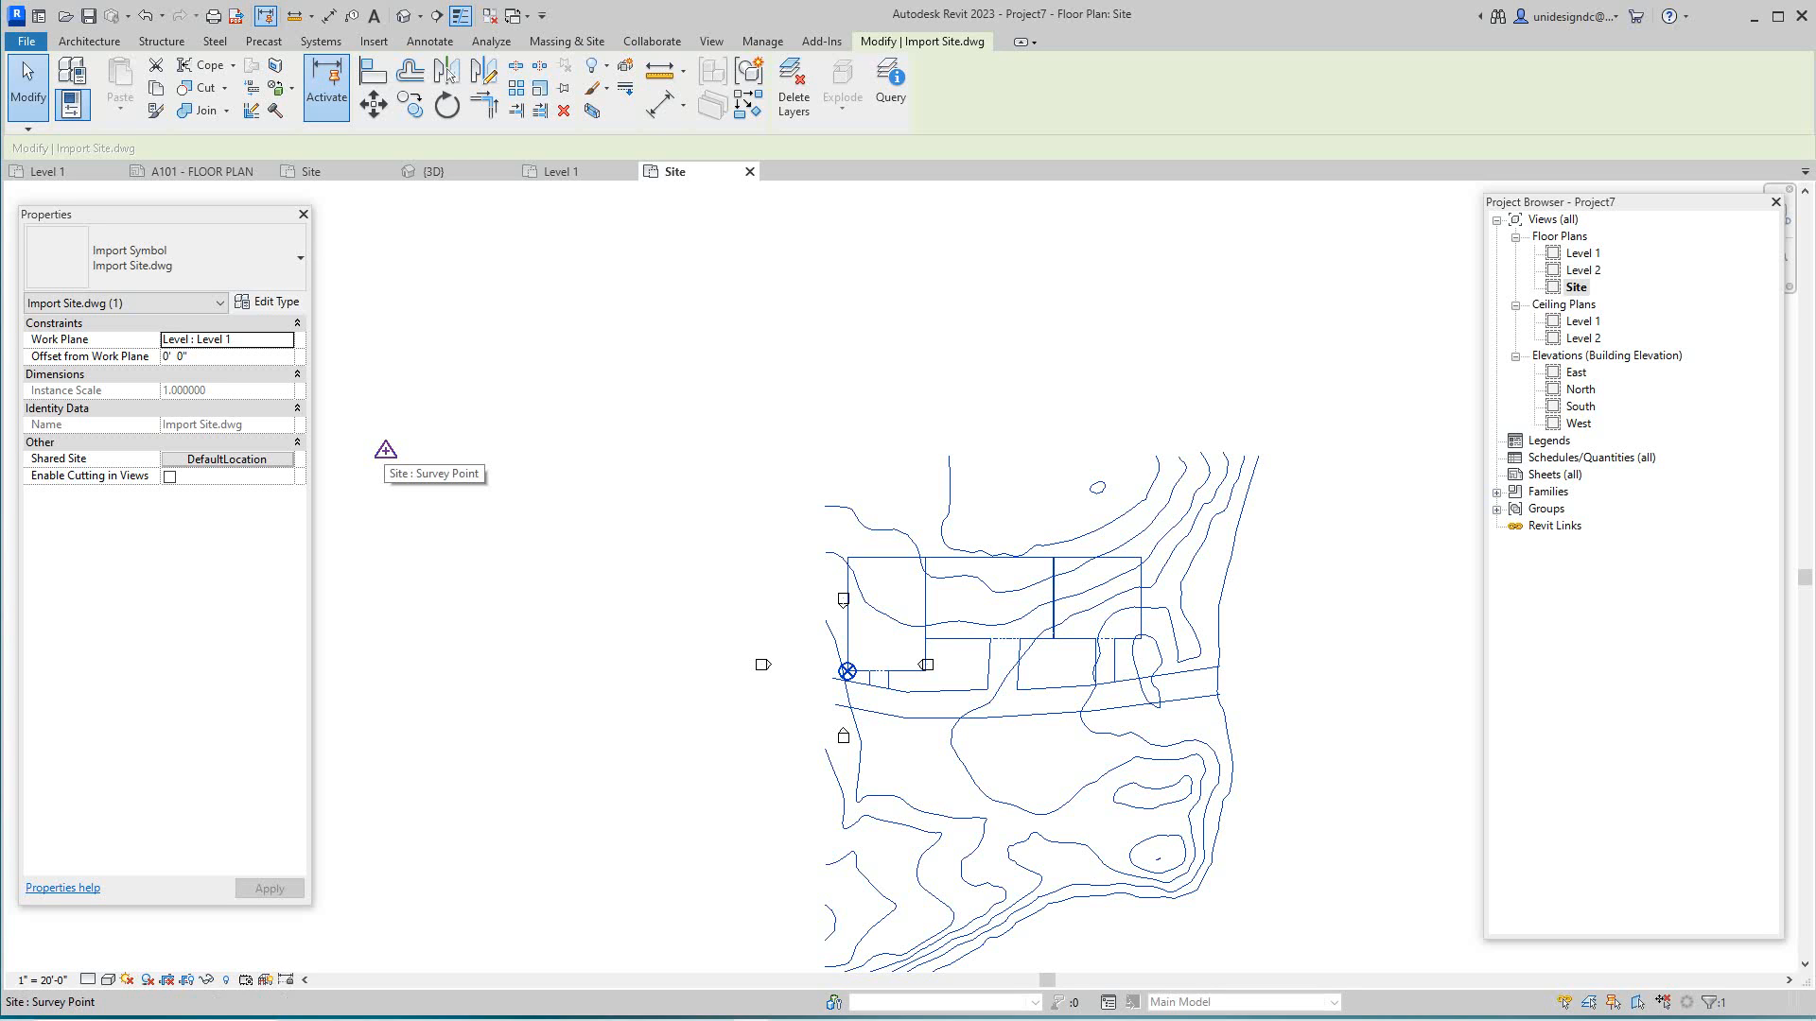
{"action": "key", "text": "Escape"}
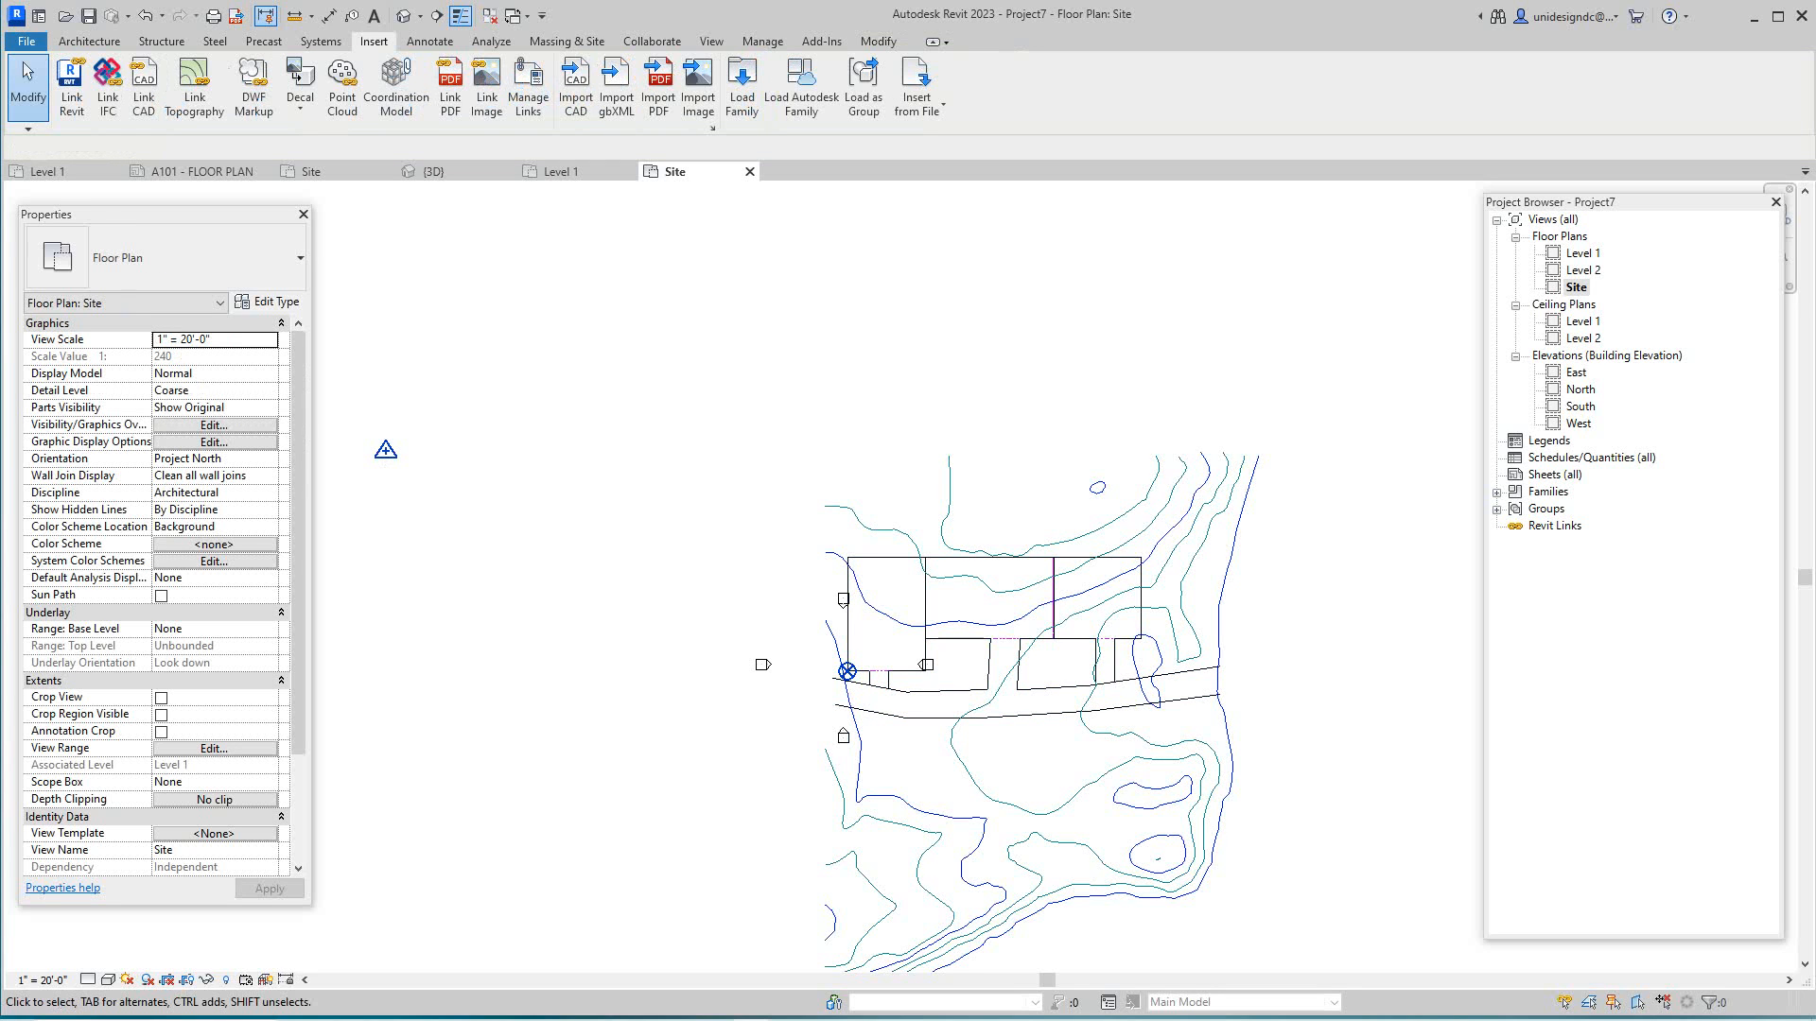
{"action": "scroll", "coordinate": [873, 672], "scroll_direction": "up", "scroll_amount": 1}
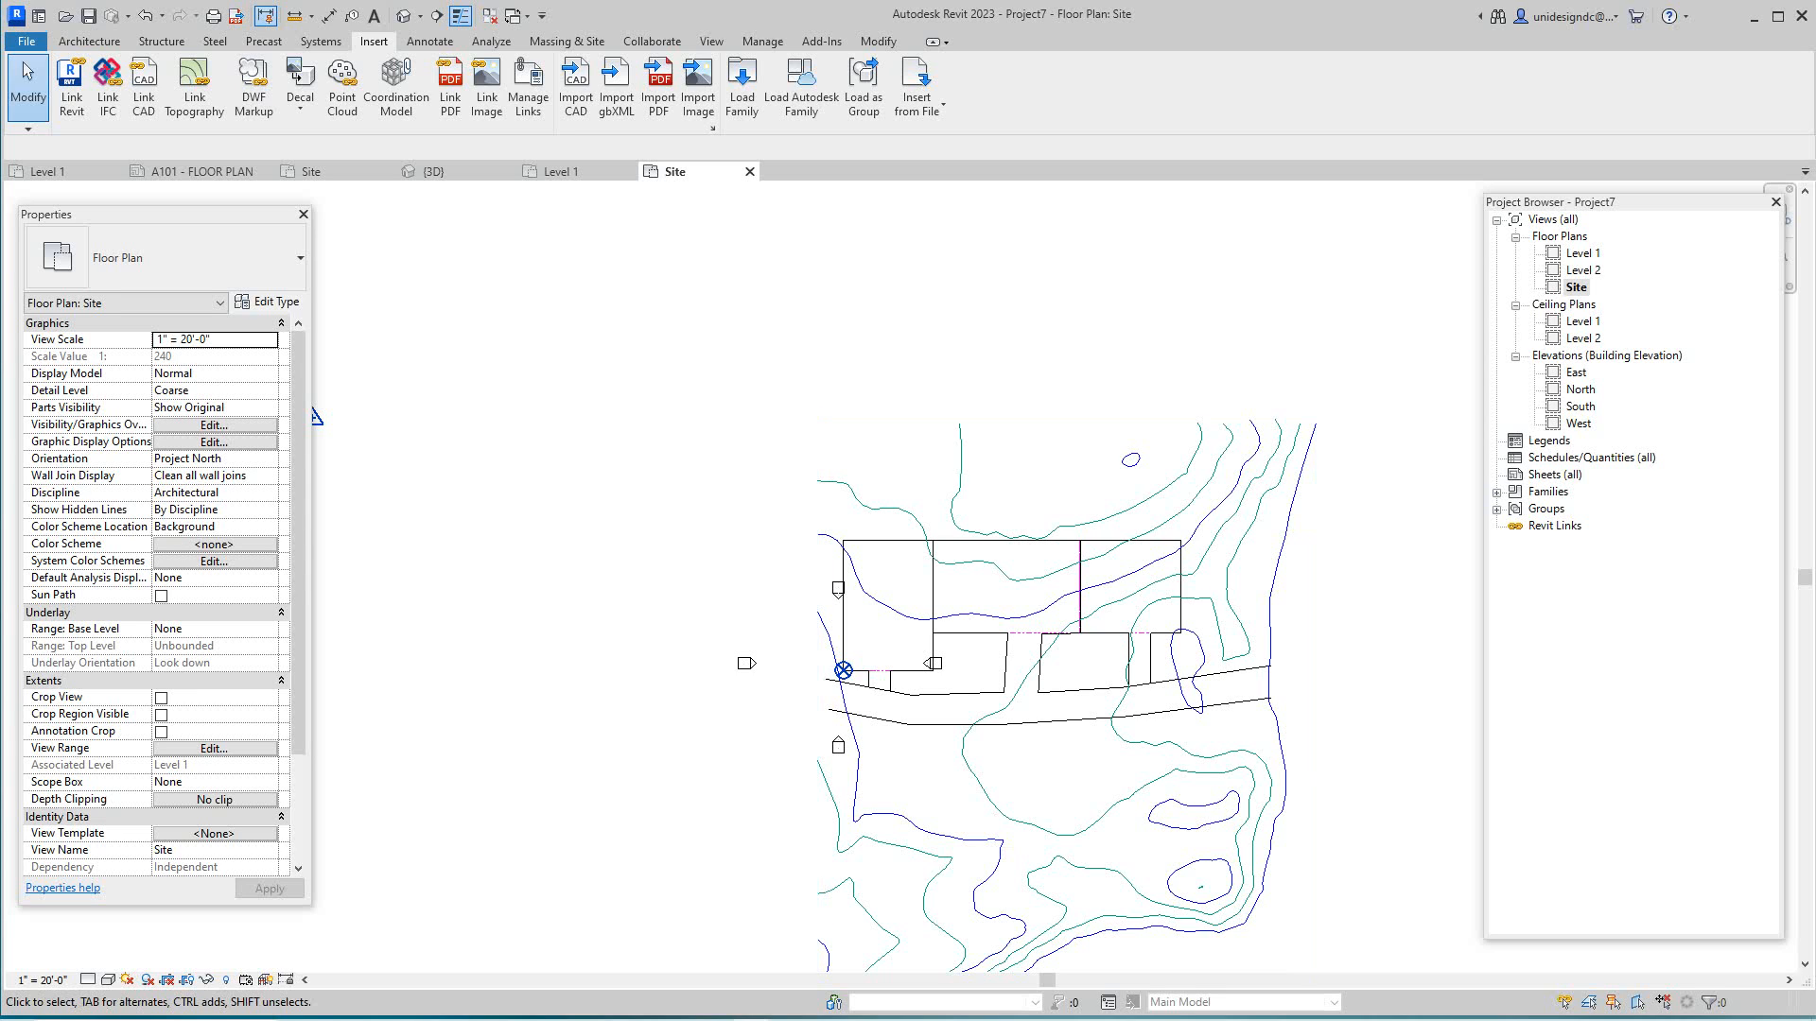
{"action": "scroll", "coordinate": [754, 430], "scroll_direction": "down", "scroll_amount": 2}
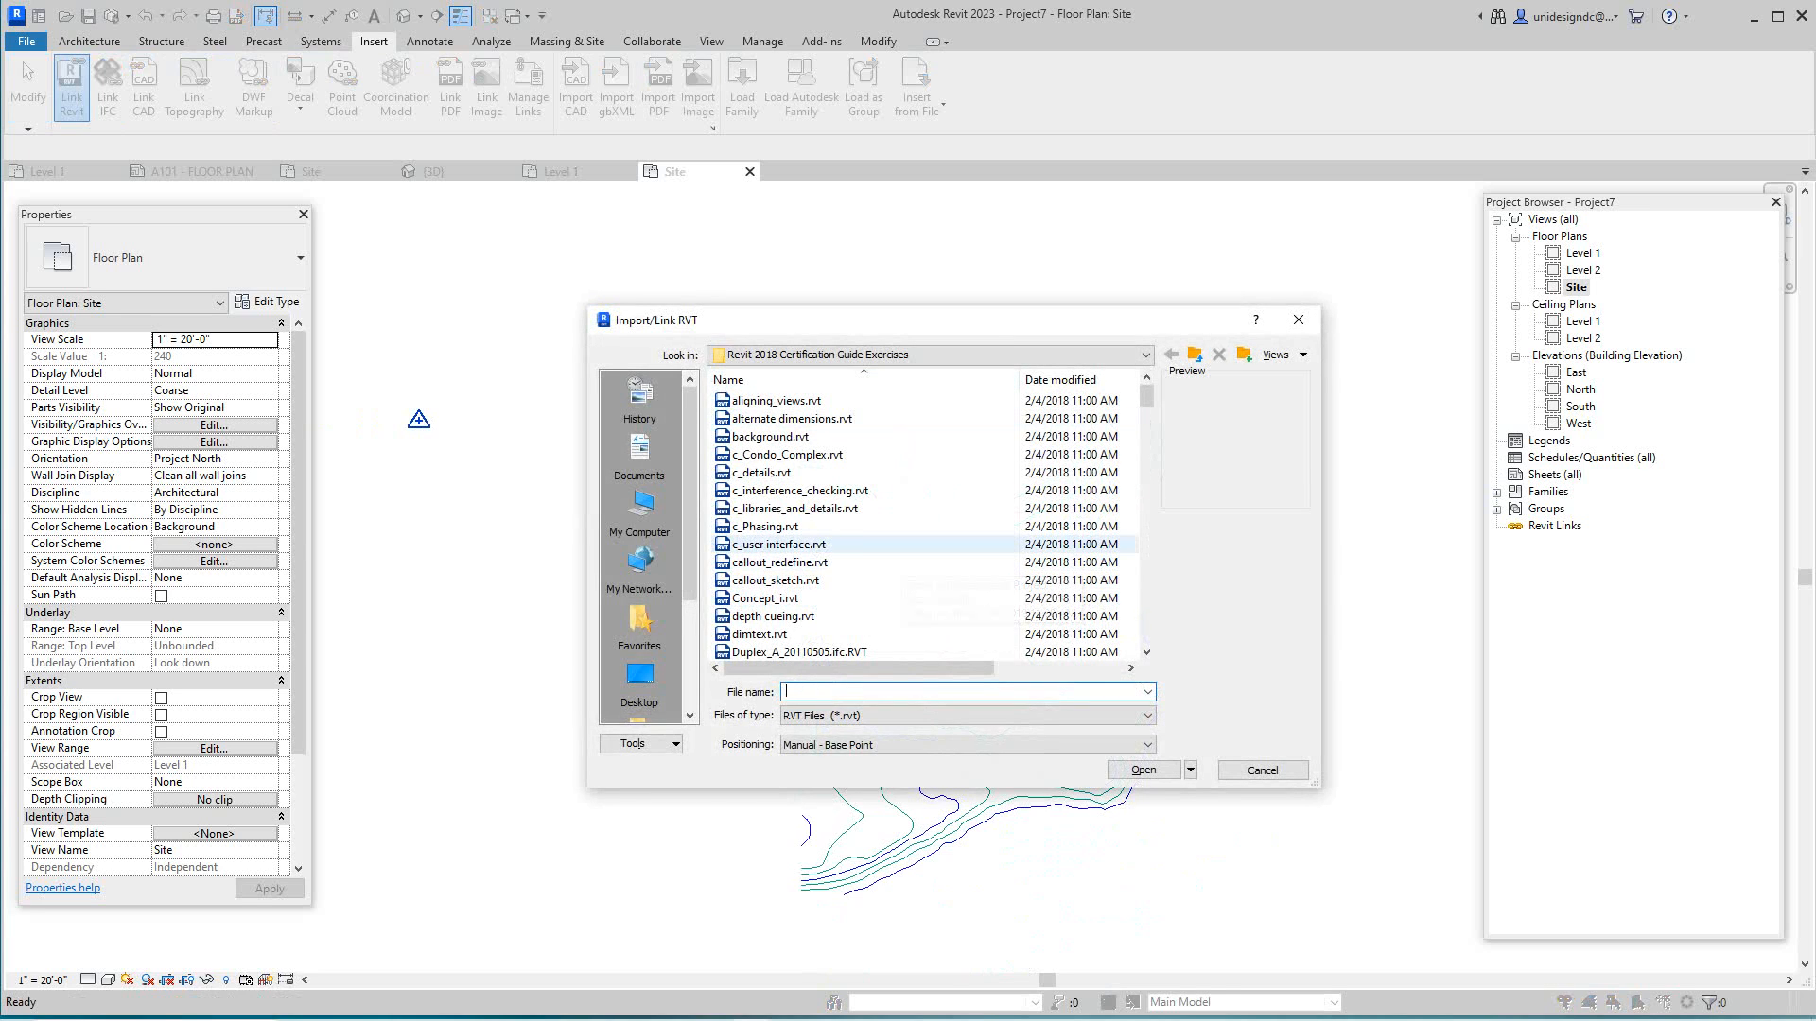
- Link i_shared_coords.rvt from the exercises folder and close the upgrade warning
{"action": "scroll", "coordinate": [804, 508], "scroll_direction": "down", "scroll_amount": 9}
{"action": "scroll", "coordinate": [803, 507], "scroll_direction": "down", "scroll_amount": 15}
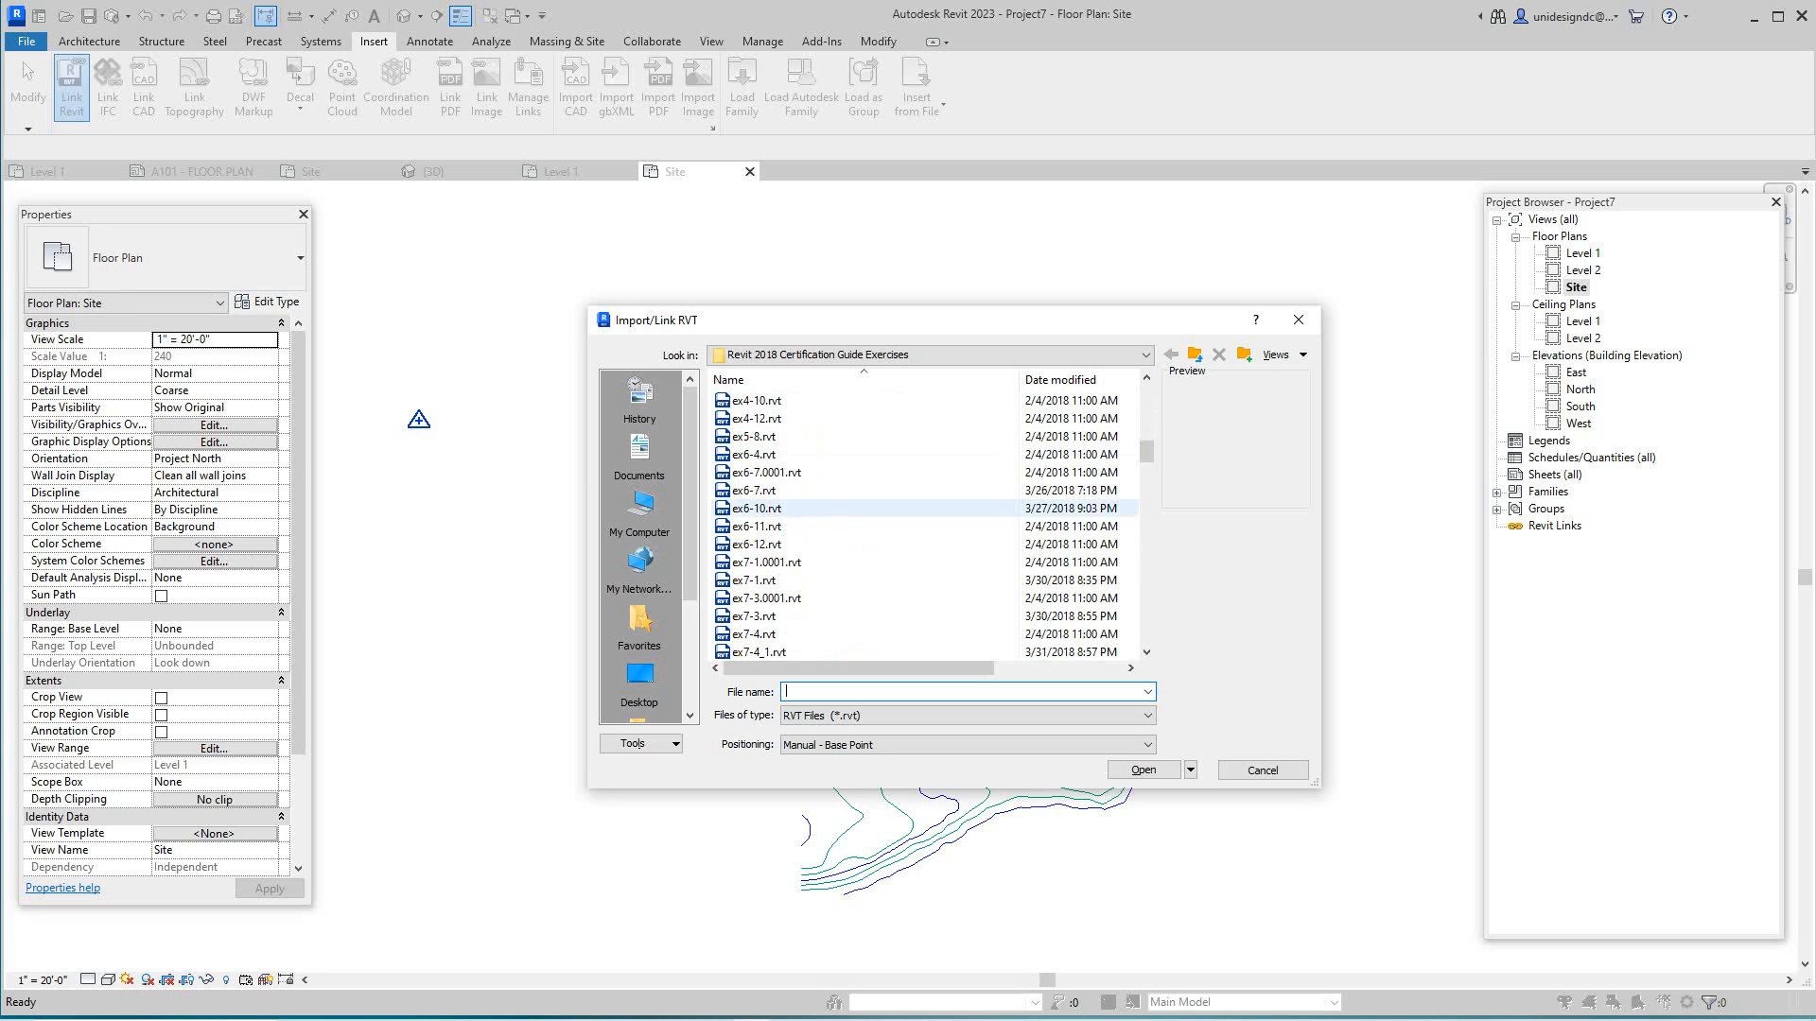
{"action": "scroll", "coordinate": [804, 508], "scroll_direction": "down", "scroll_amount": 4}
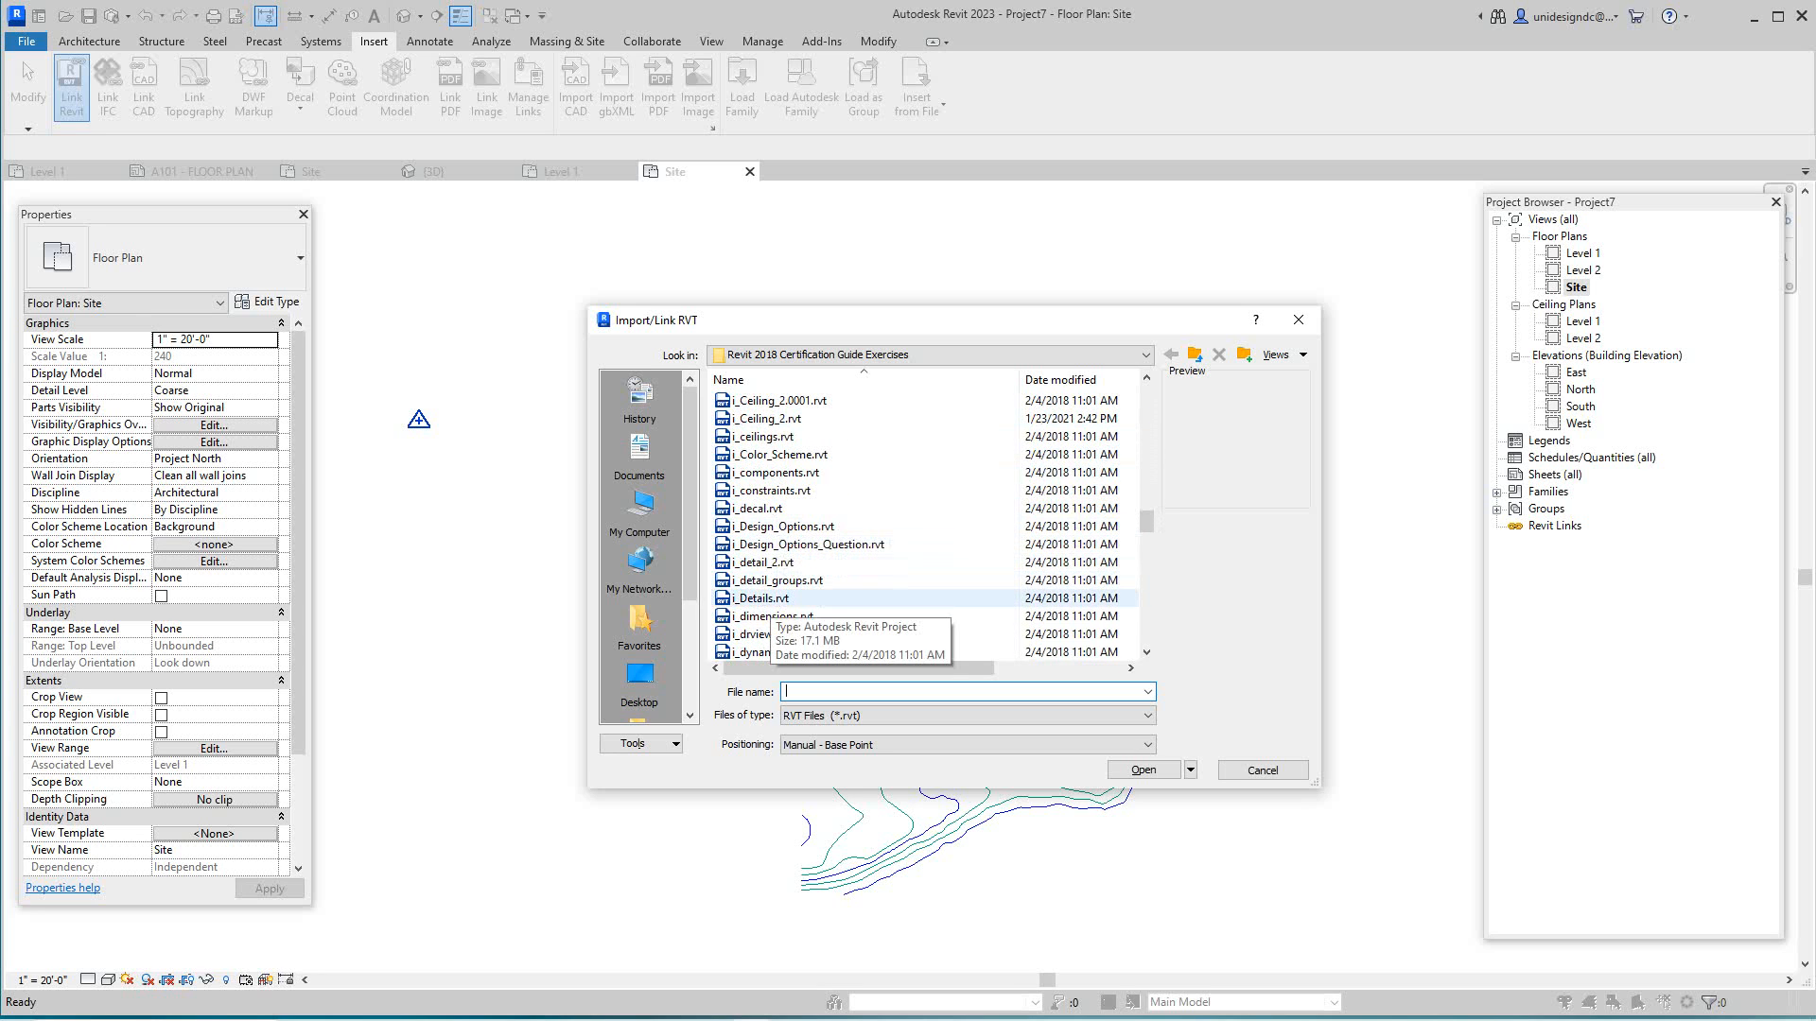
{"action": "scroll", "coordinate": [804, 562], "scroll_direction": "down", "scroll_amount": 4}
{"action": "scroll", "coordinate": [804, 567], "scroll_direction": "down", "scroll_amount": 6}
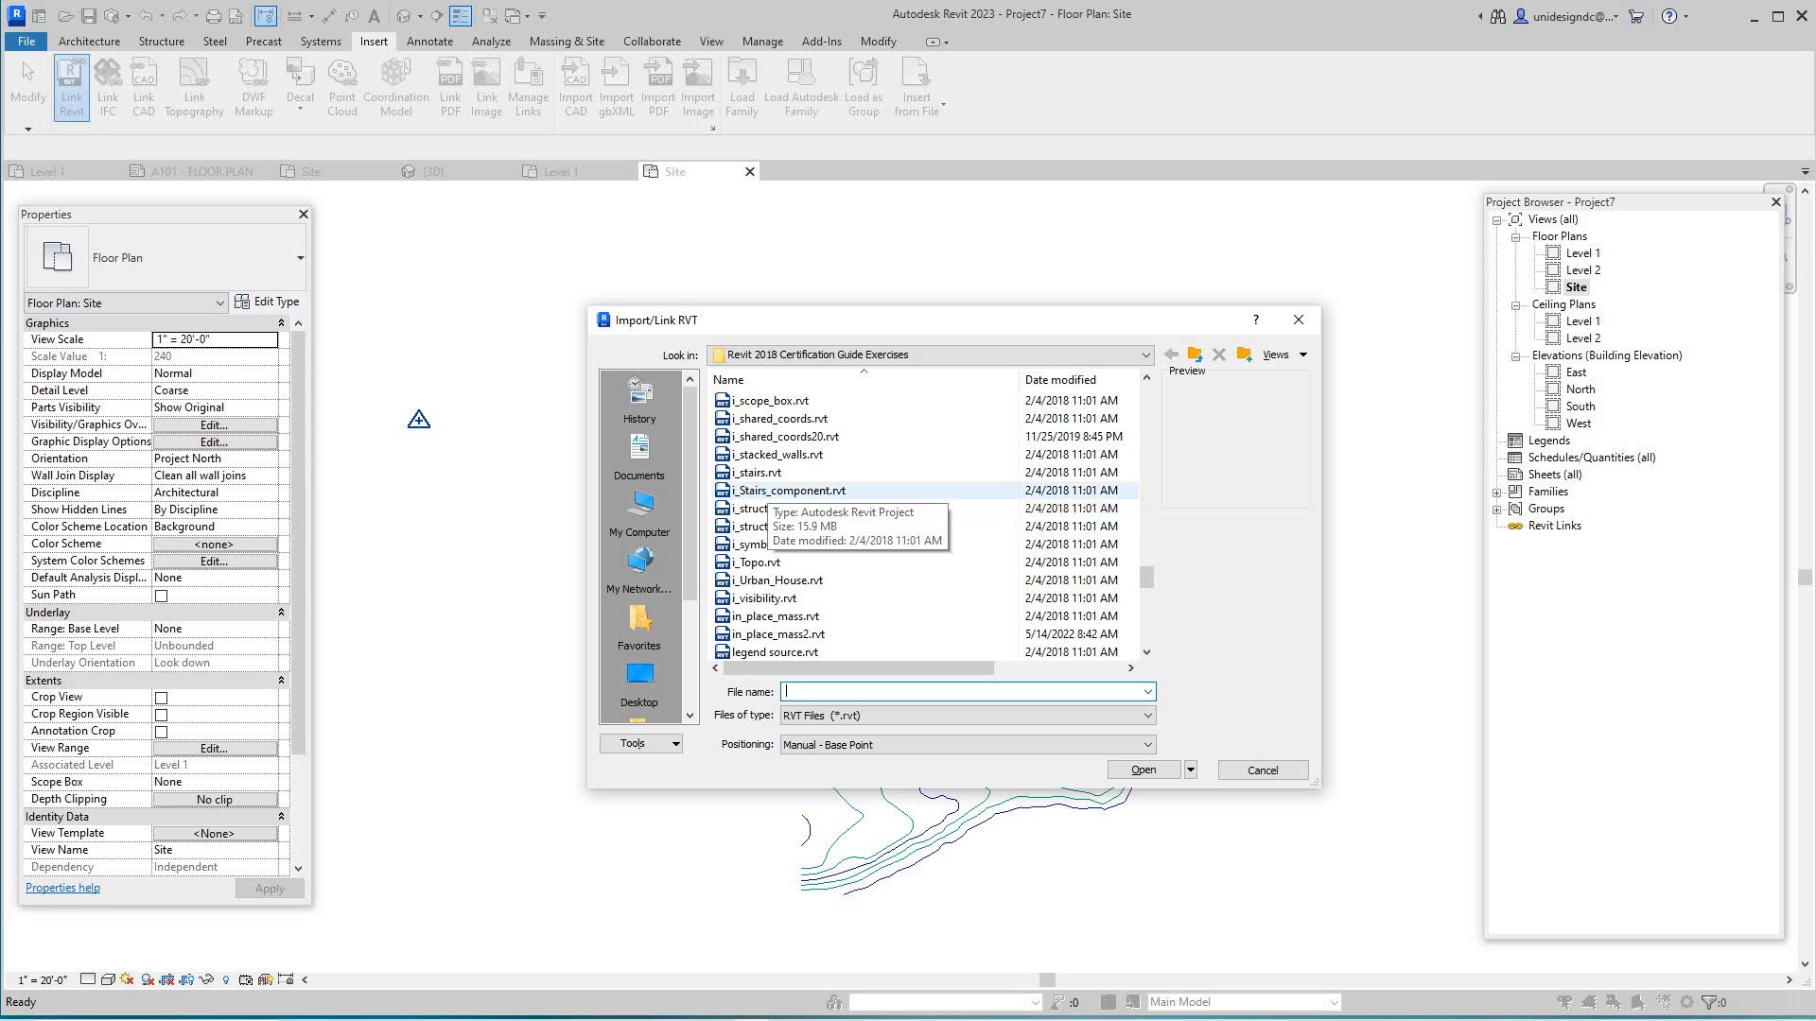
{"action": "left_click", "coordinate": [791, 419]}
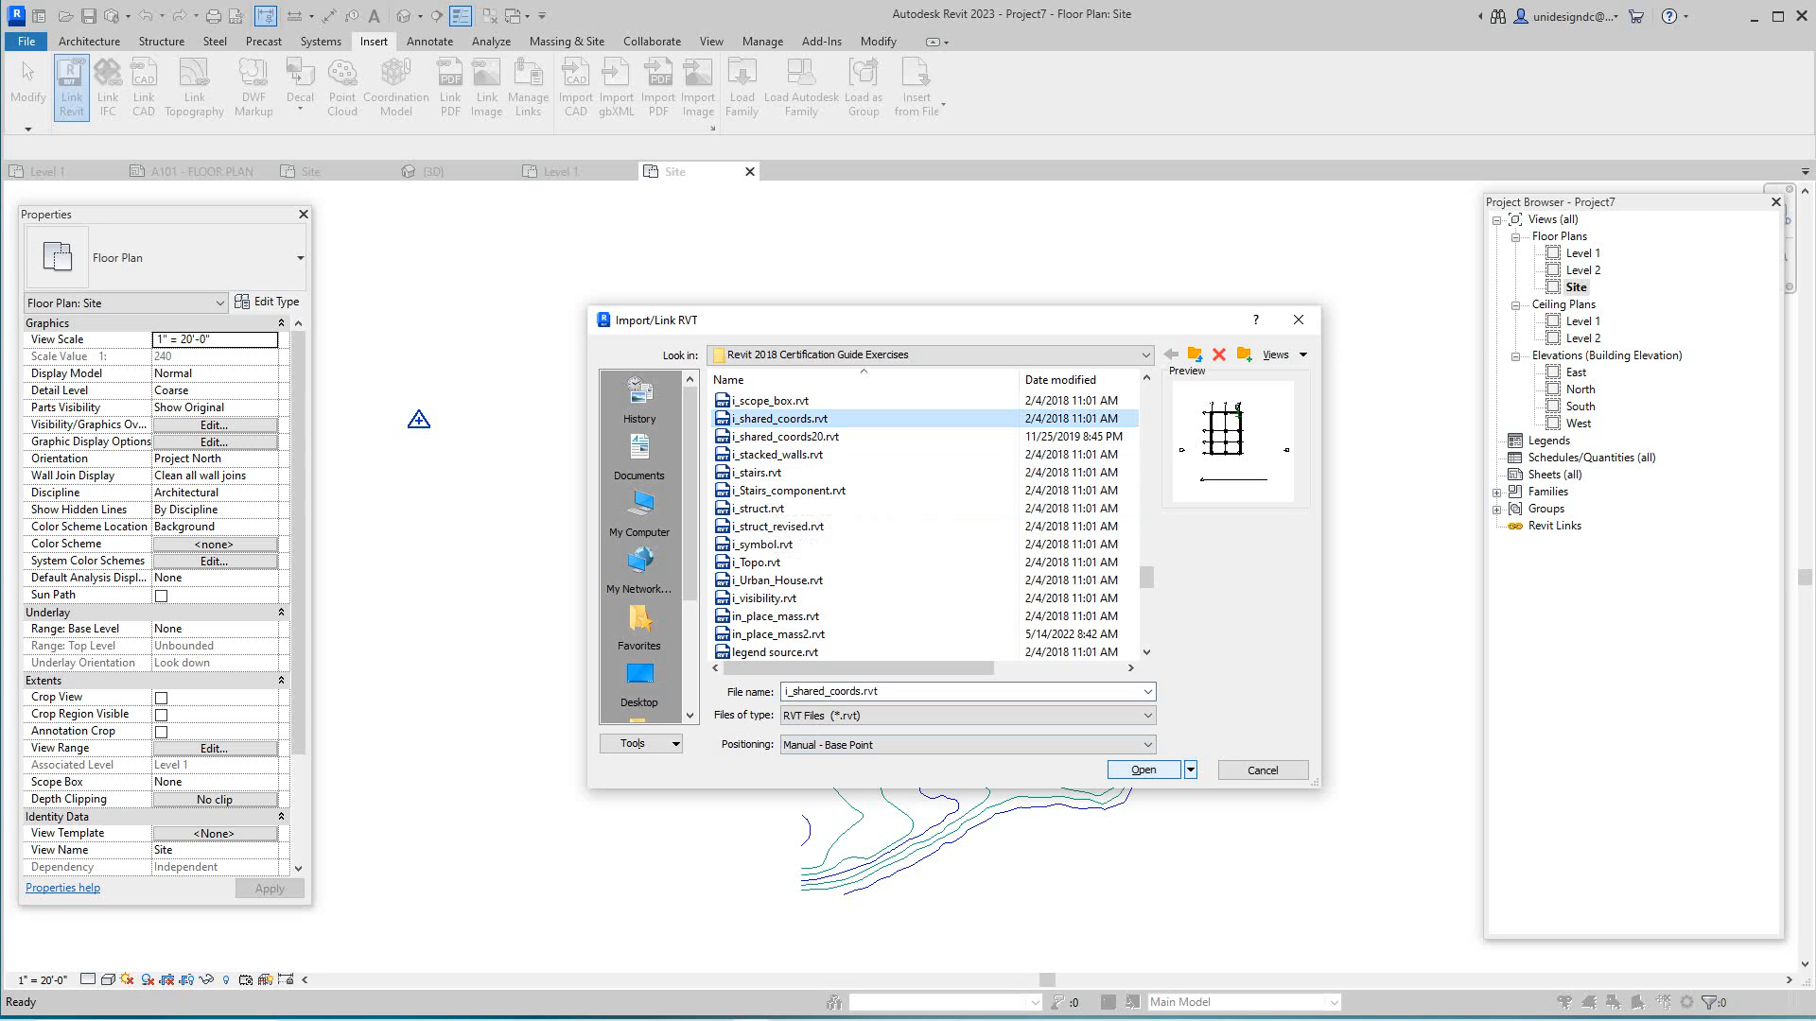
{"action": "left_click", "coordinate": [1143, 770]}
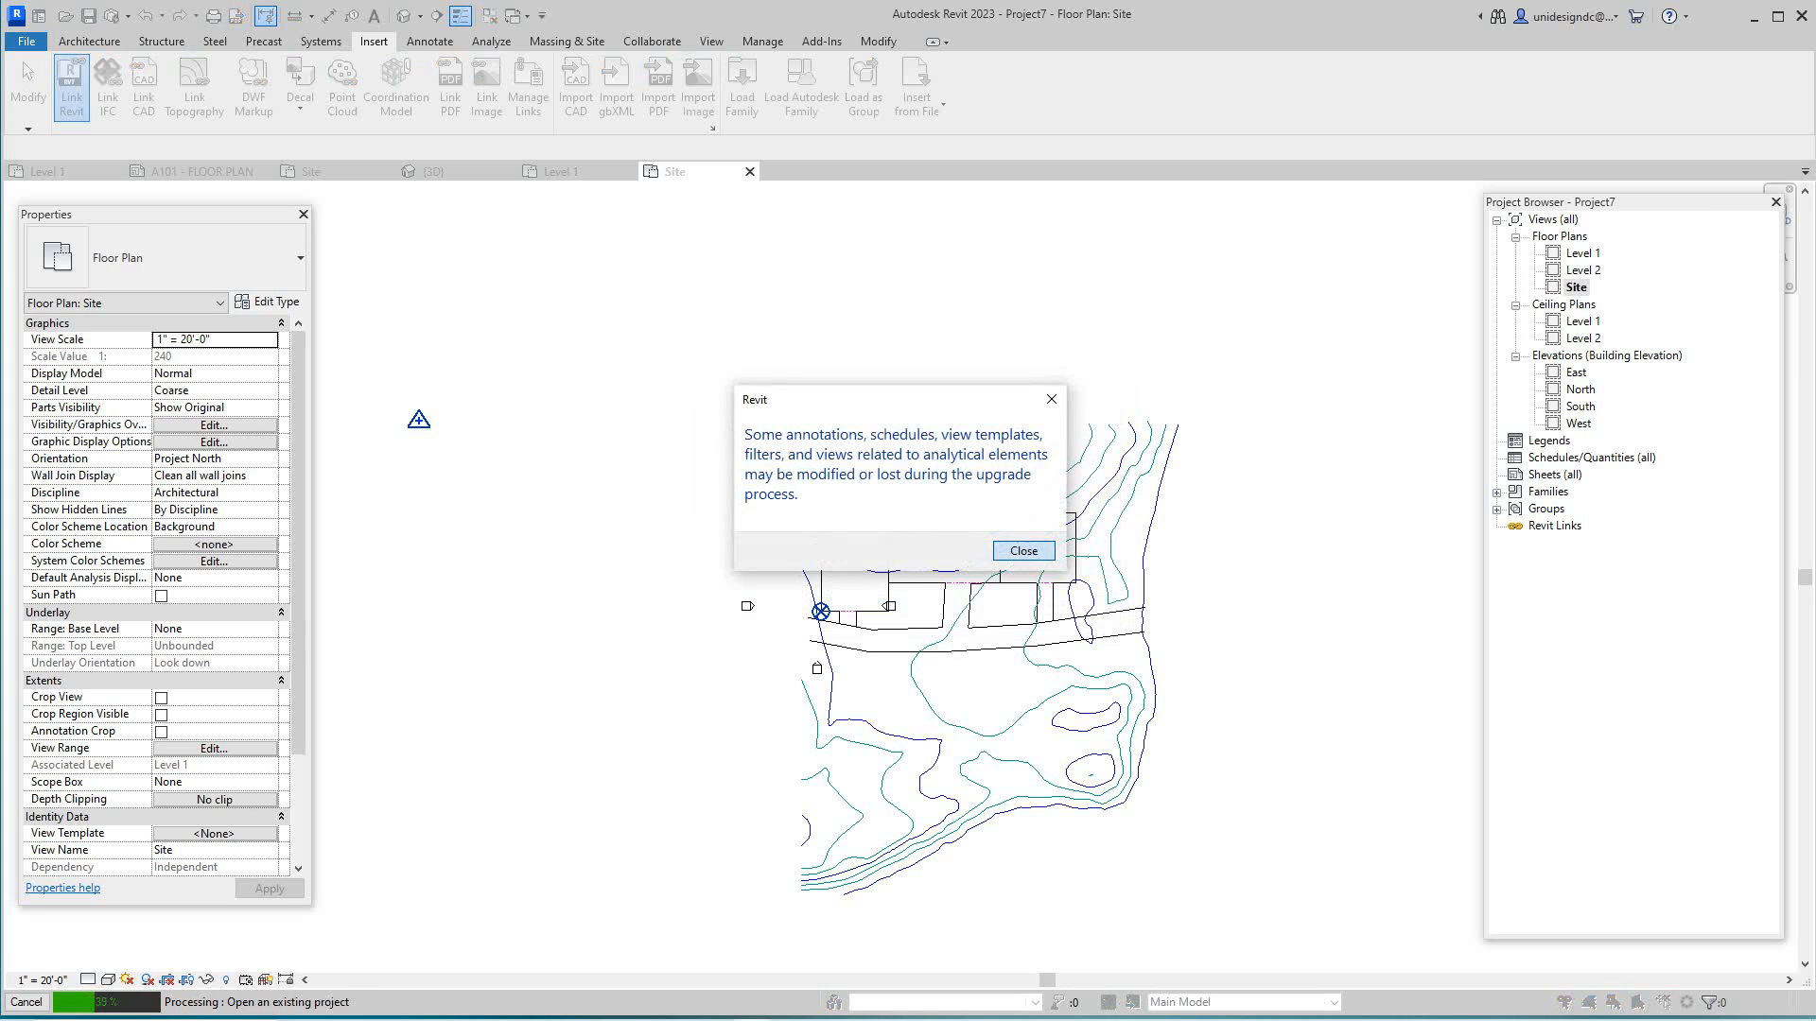
{"action": "left_click", "coordinate": [1024, 551]}
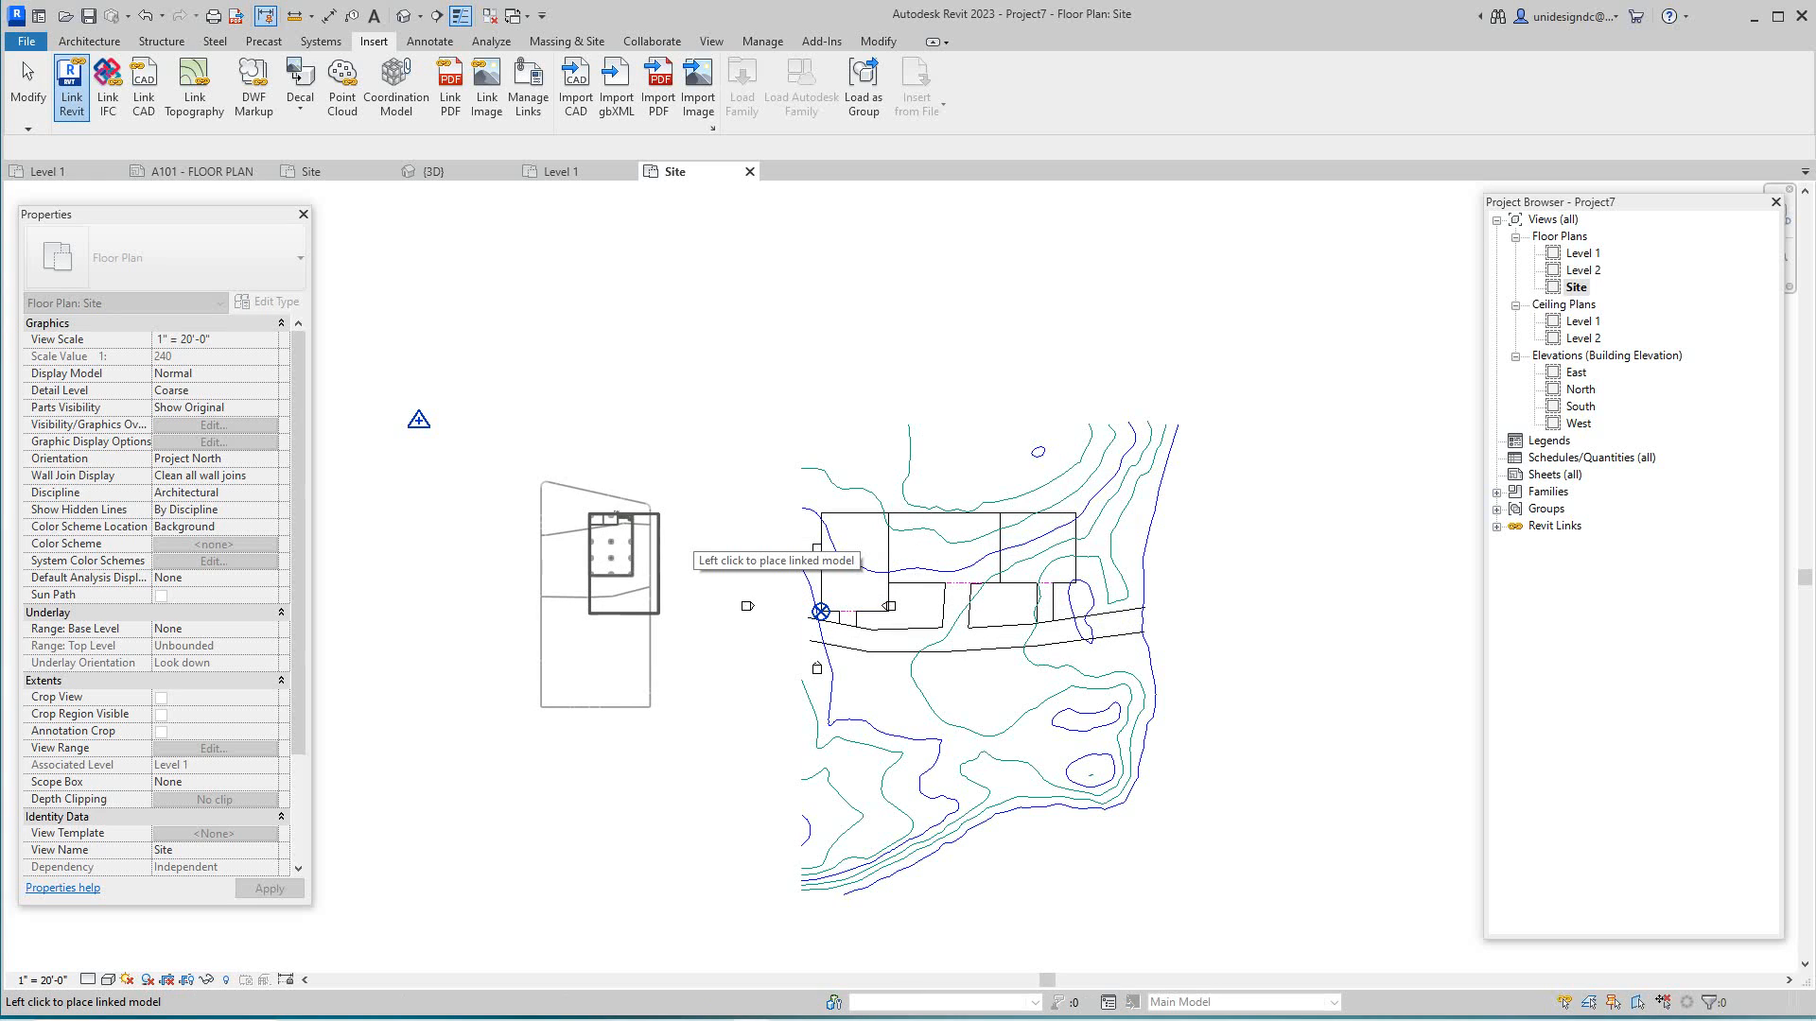
- Place i_shared_coords.rvt left of the site drawing, then start Align from the Modify tab
{"action": "left_click", "coordinate": [693, 537]}
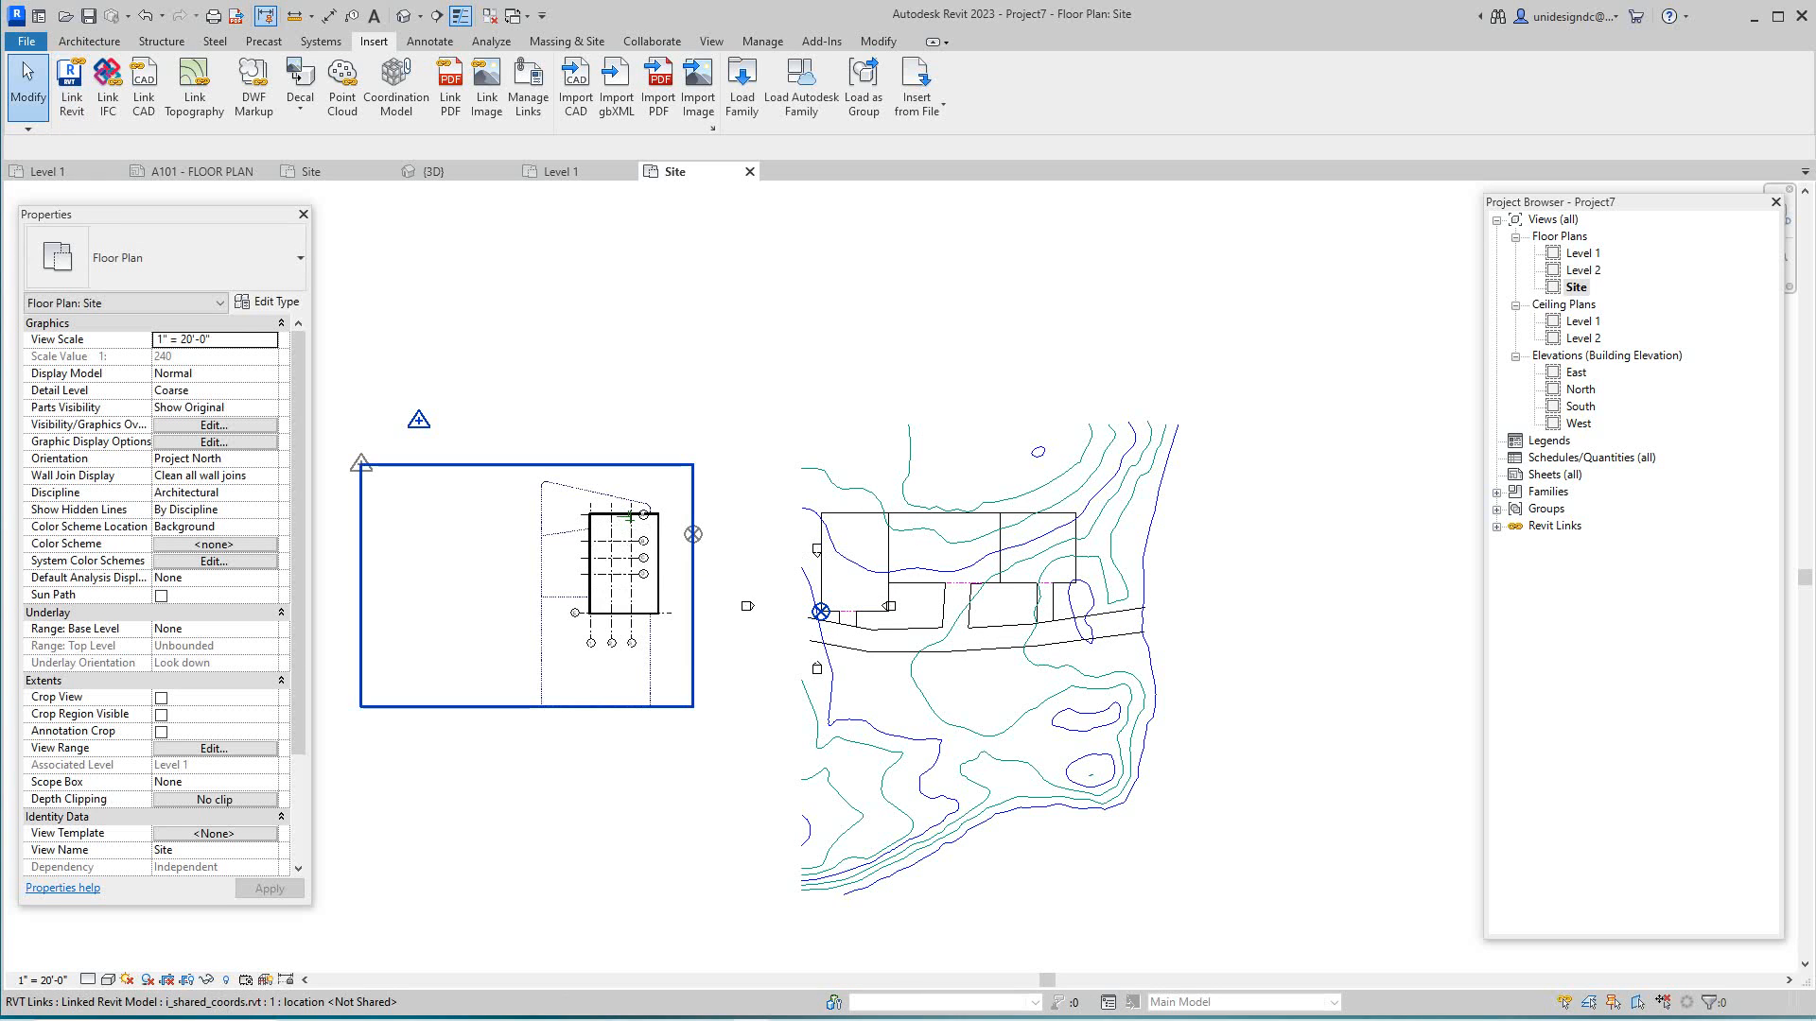
{"action": "scroll", "coordinate": [583, 619], "scroll_direction": "up", "scroll_amount": 8}
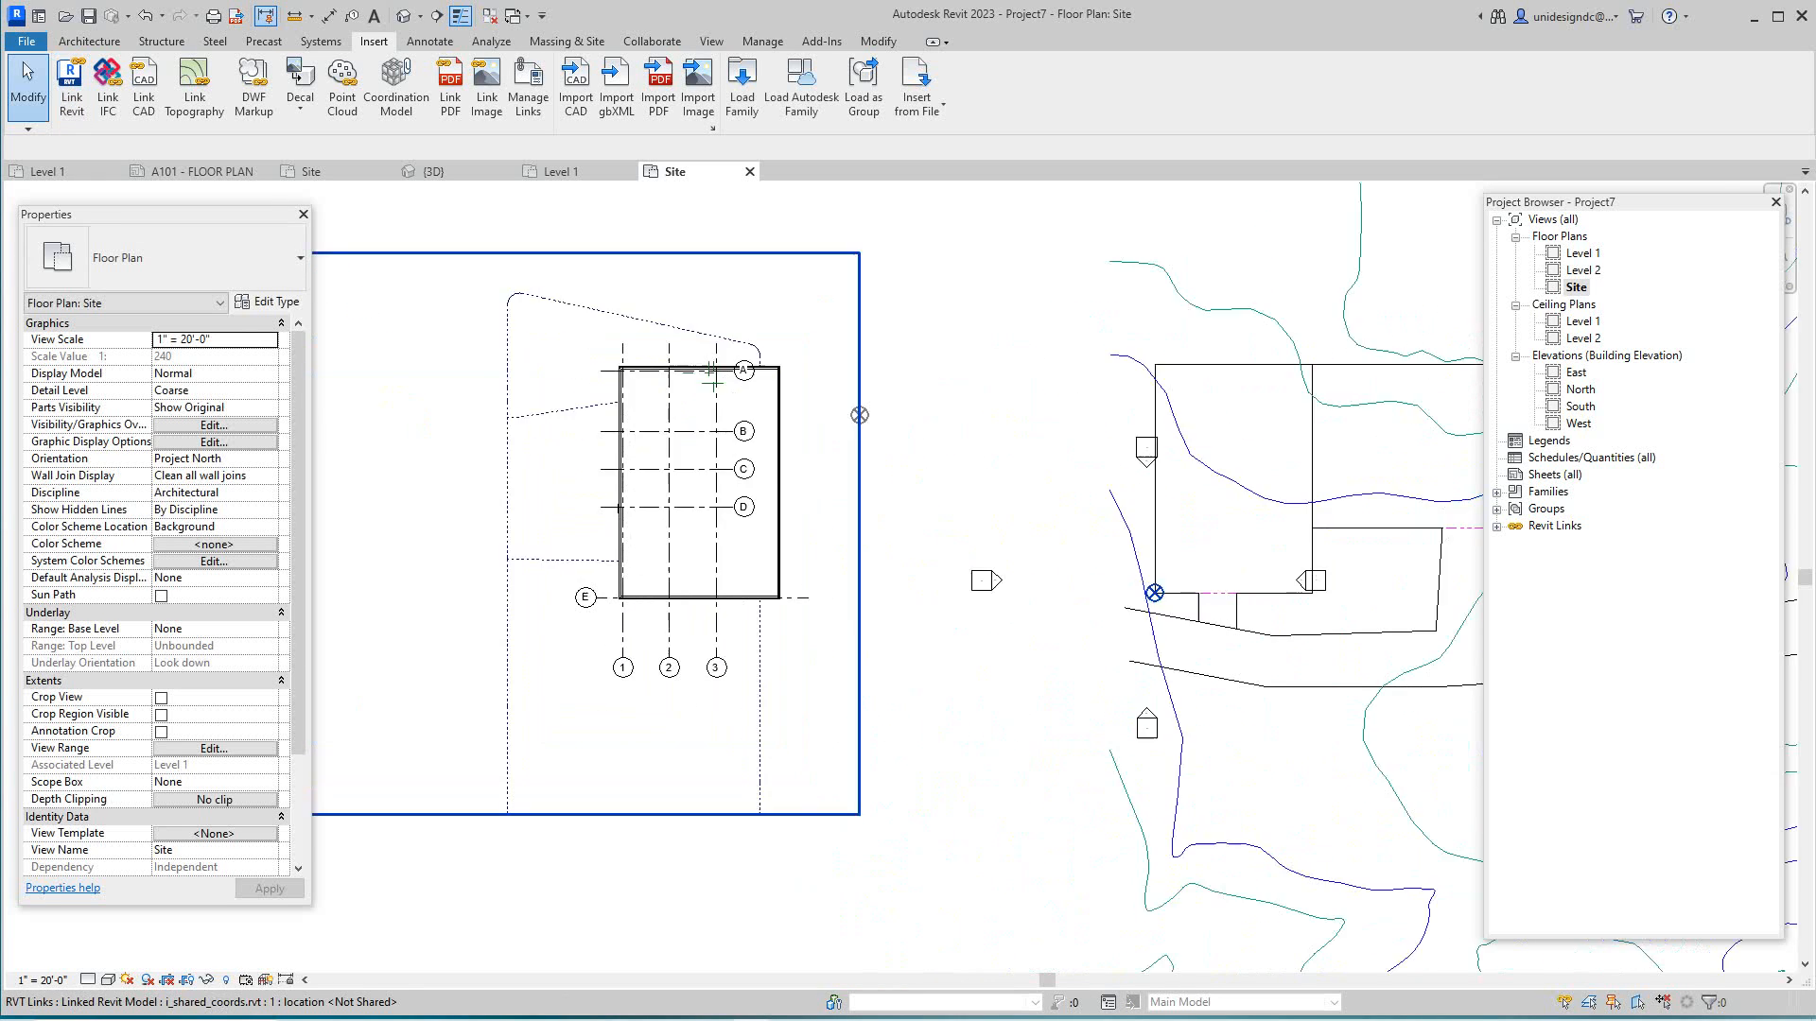
{"action": "scroll", "coordinate": [642, 573], "scroll_direction": "up", "scroll_amount": 5}
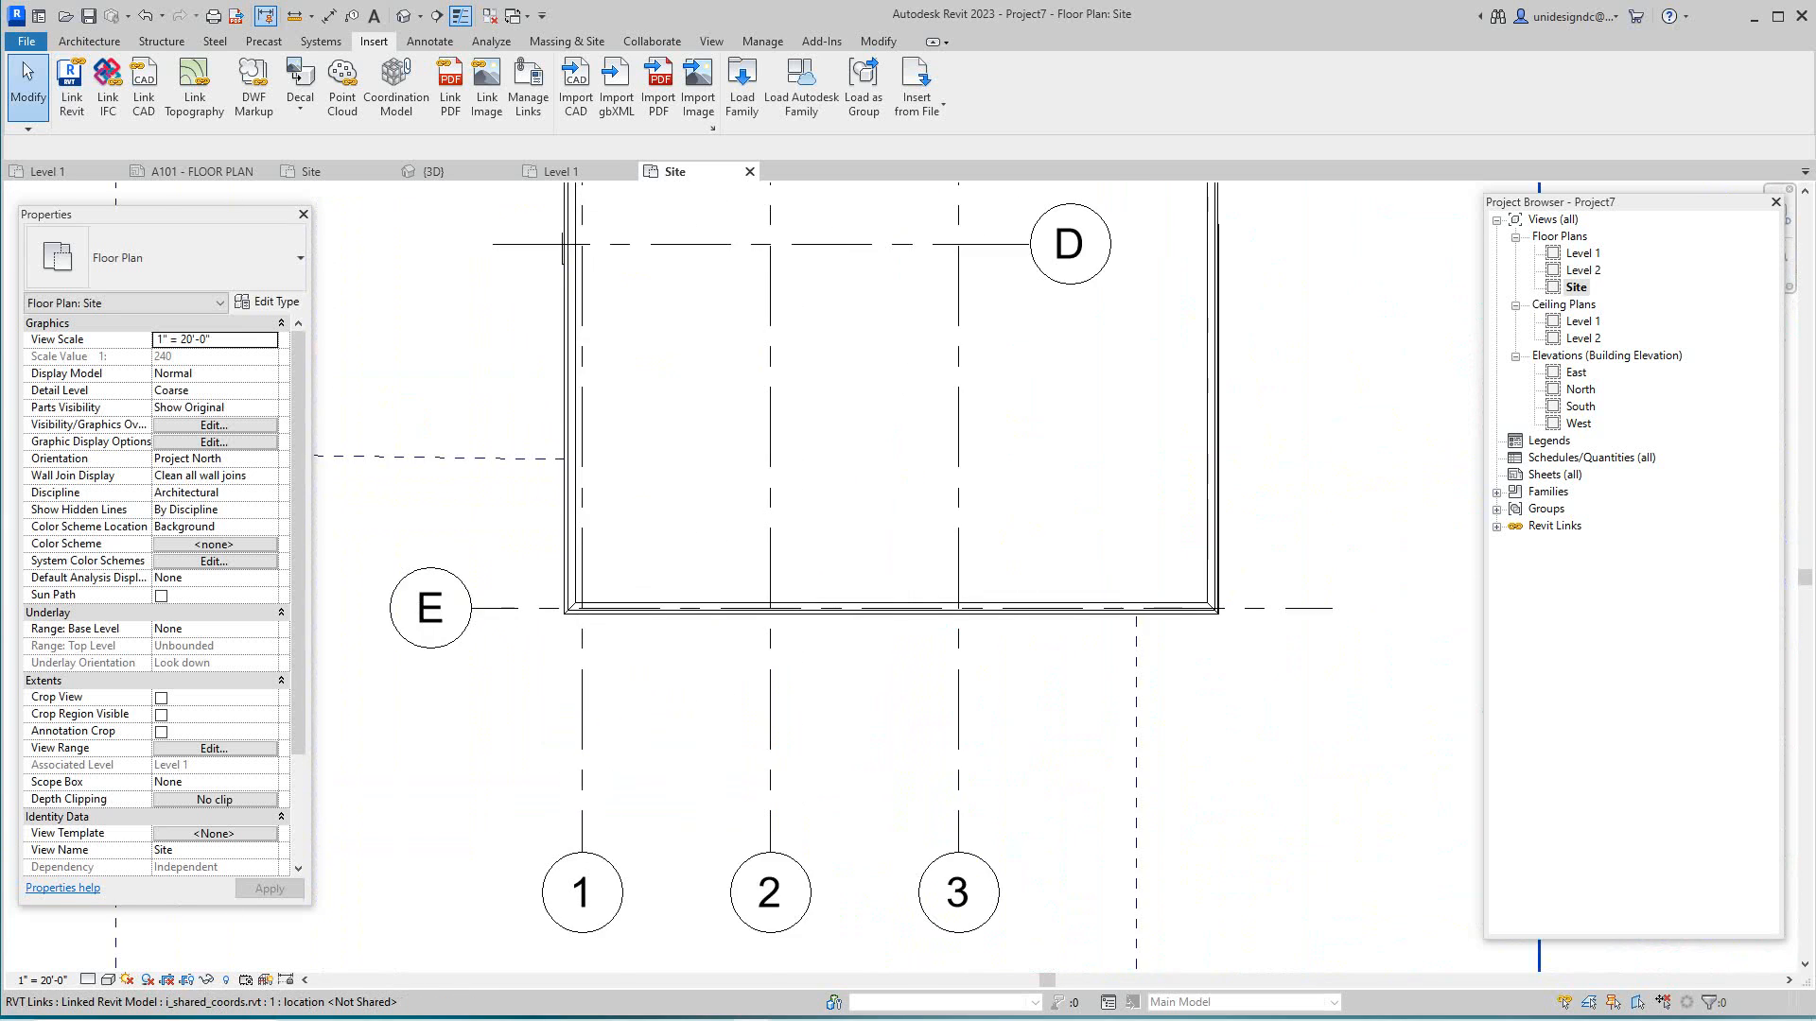
{"action": "scroll", "coordinate": [587, 617], "scroll_direction": "down", "scroll_amount": 4}
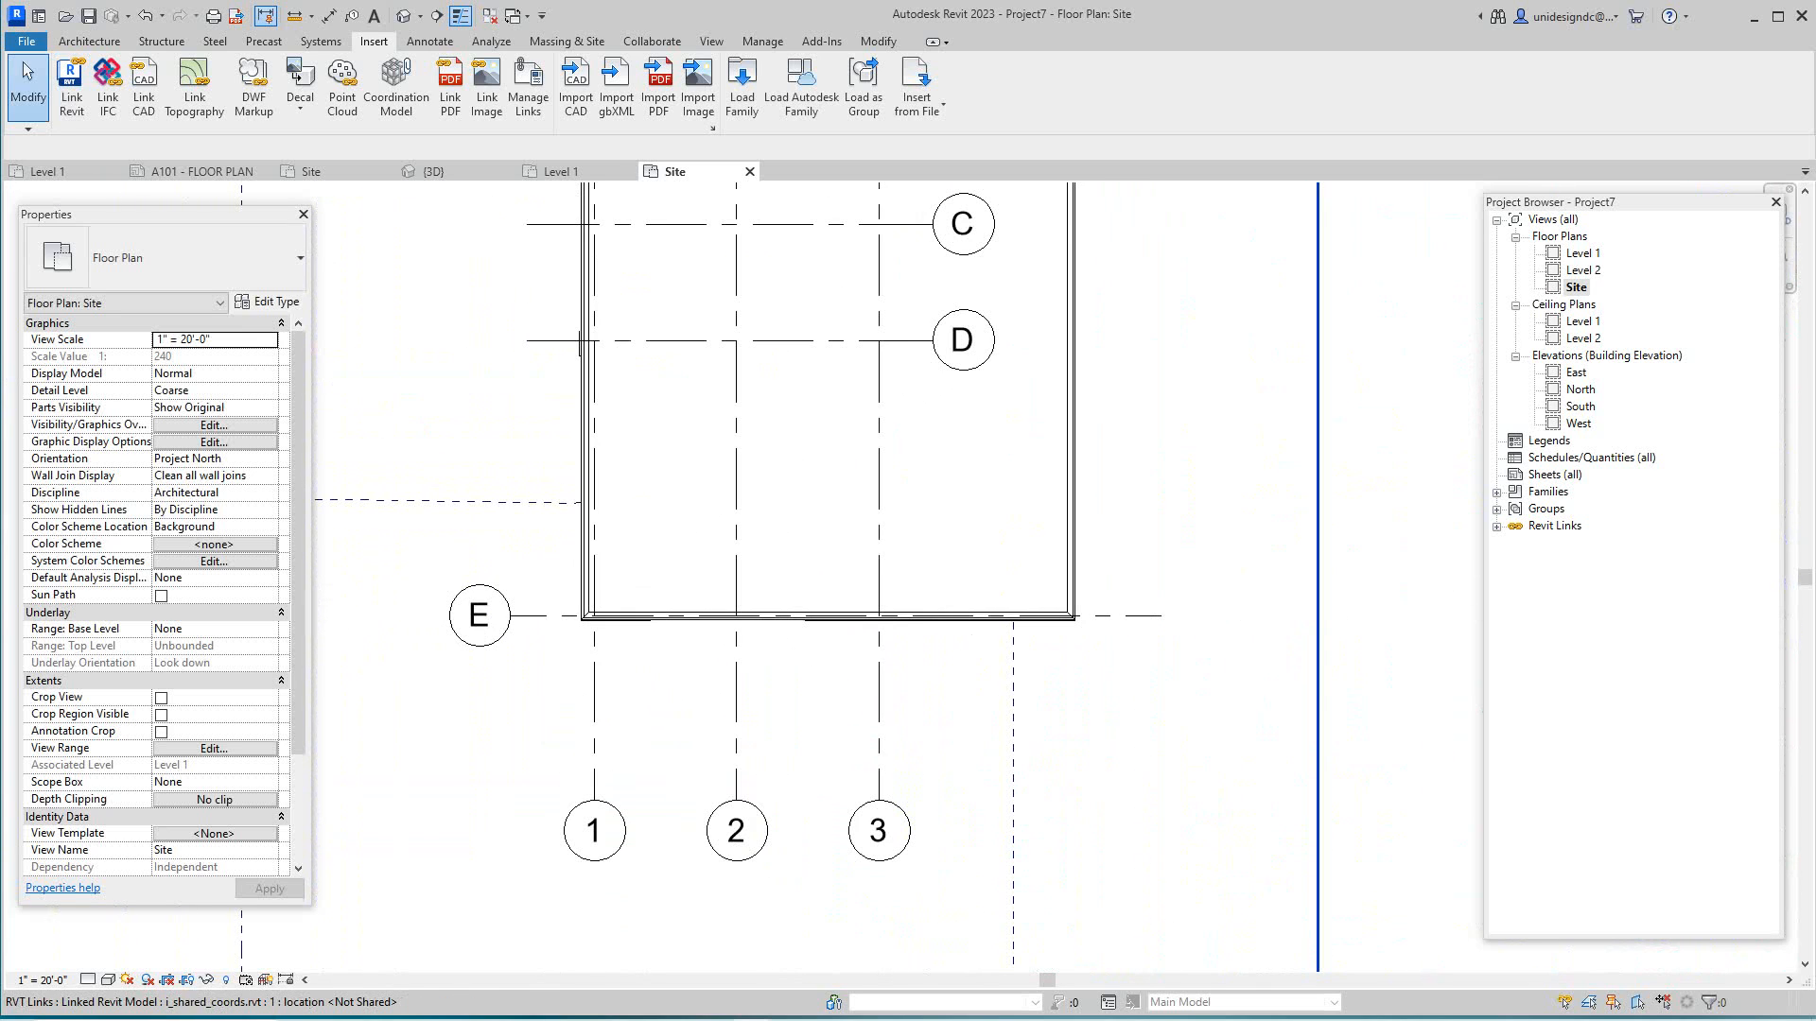
{"action": "scroll", "coordinate": [584, 617], "scroll_direction": "up", "scroll_amount": 2}
{"action": "scroll", "coordinate": [579, 621], "scroll_direction": "up", "scroll_amount": 2}
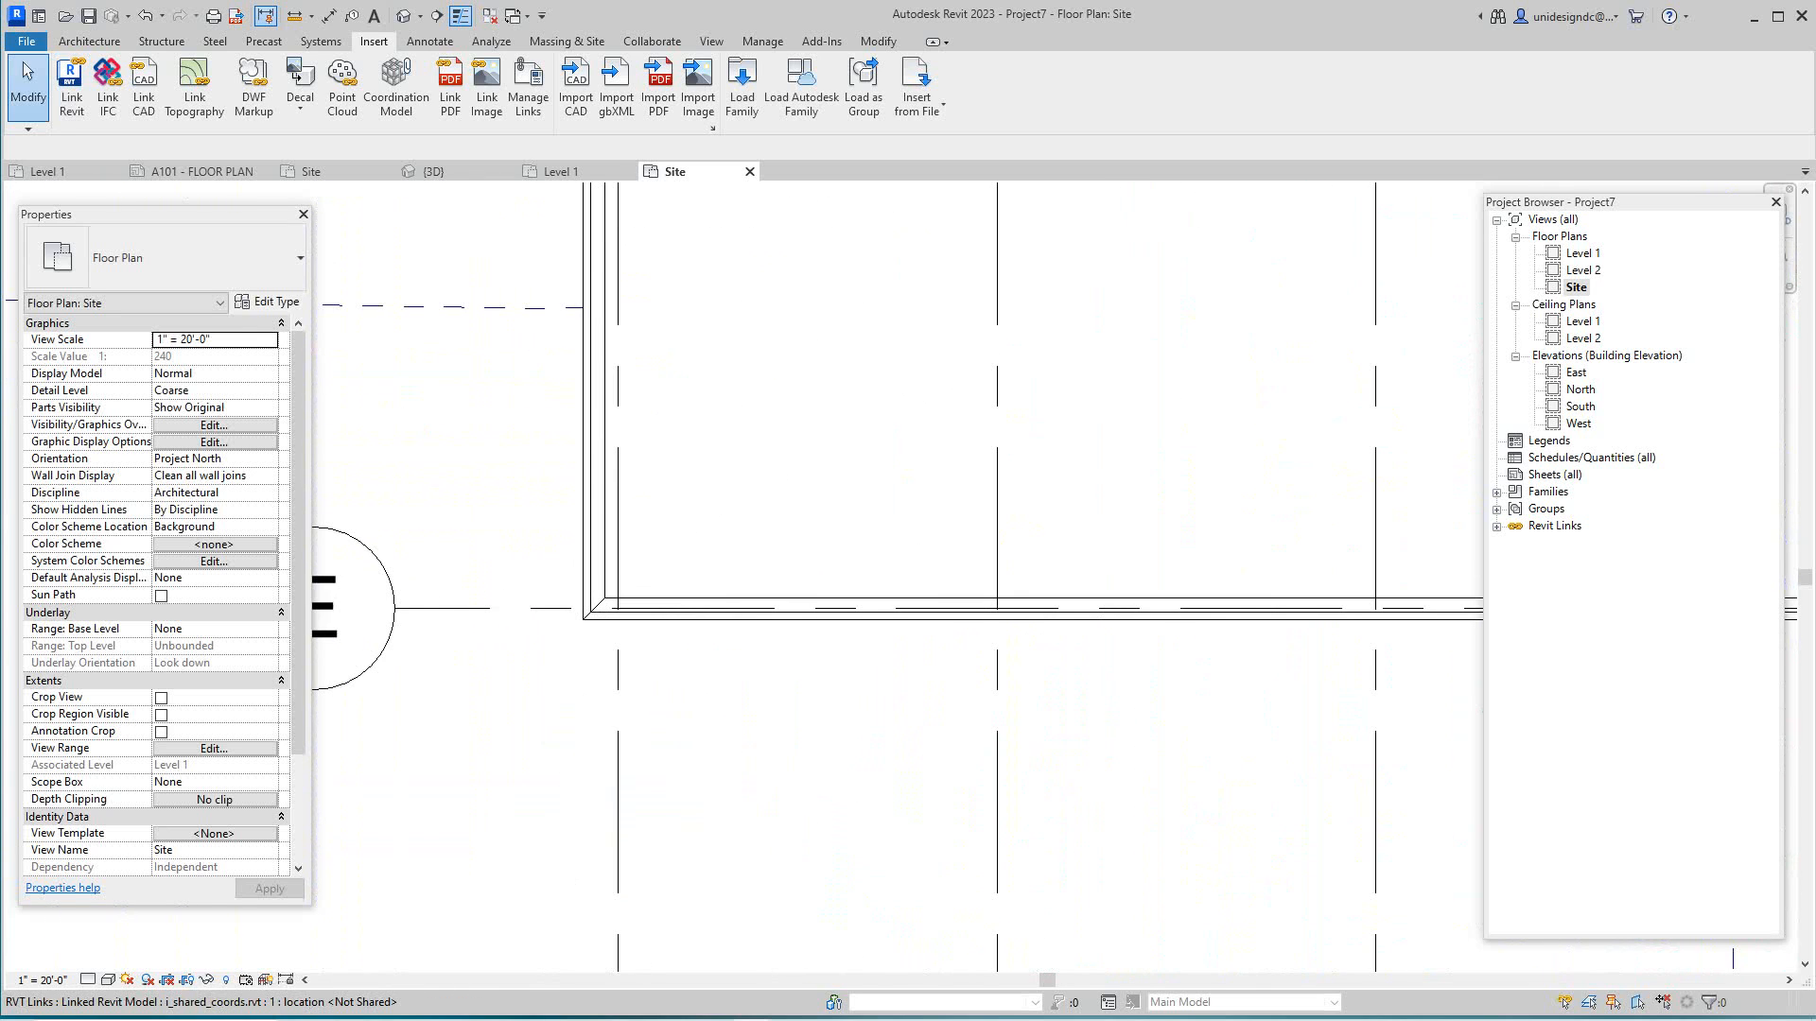
{"action": "scroll", "coordinate": [575, 619], "scroll_direction": "down", "scroll_amount": 6}
{"action": "middle_click_drag", "start_coordinate": [735, 624], "coordinate": [558, 638]}
{"action": "scroll", "coordinate": [558, 639], "scroll_direction": "down", "scroll_amount": 4}
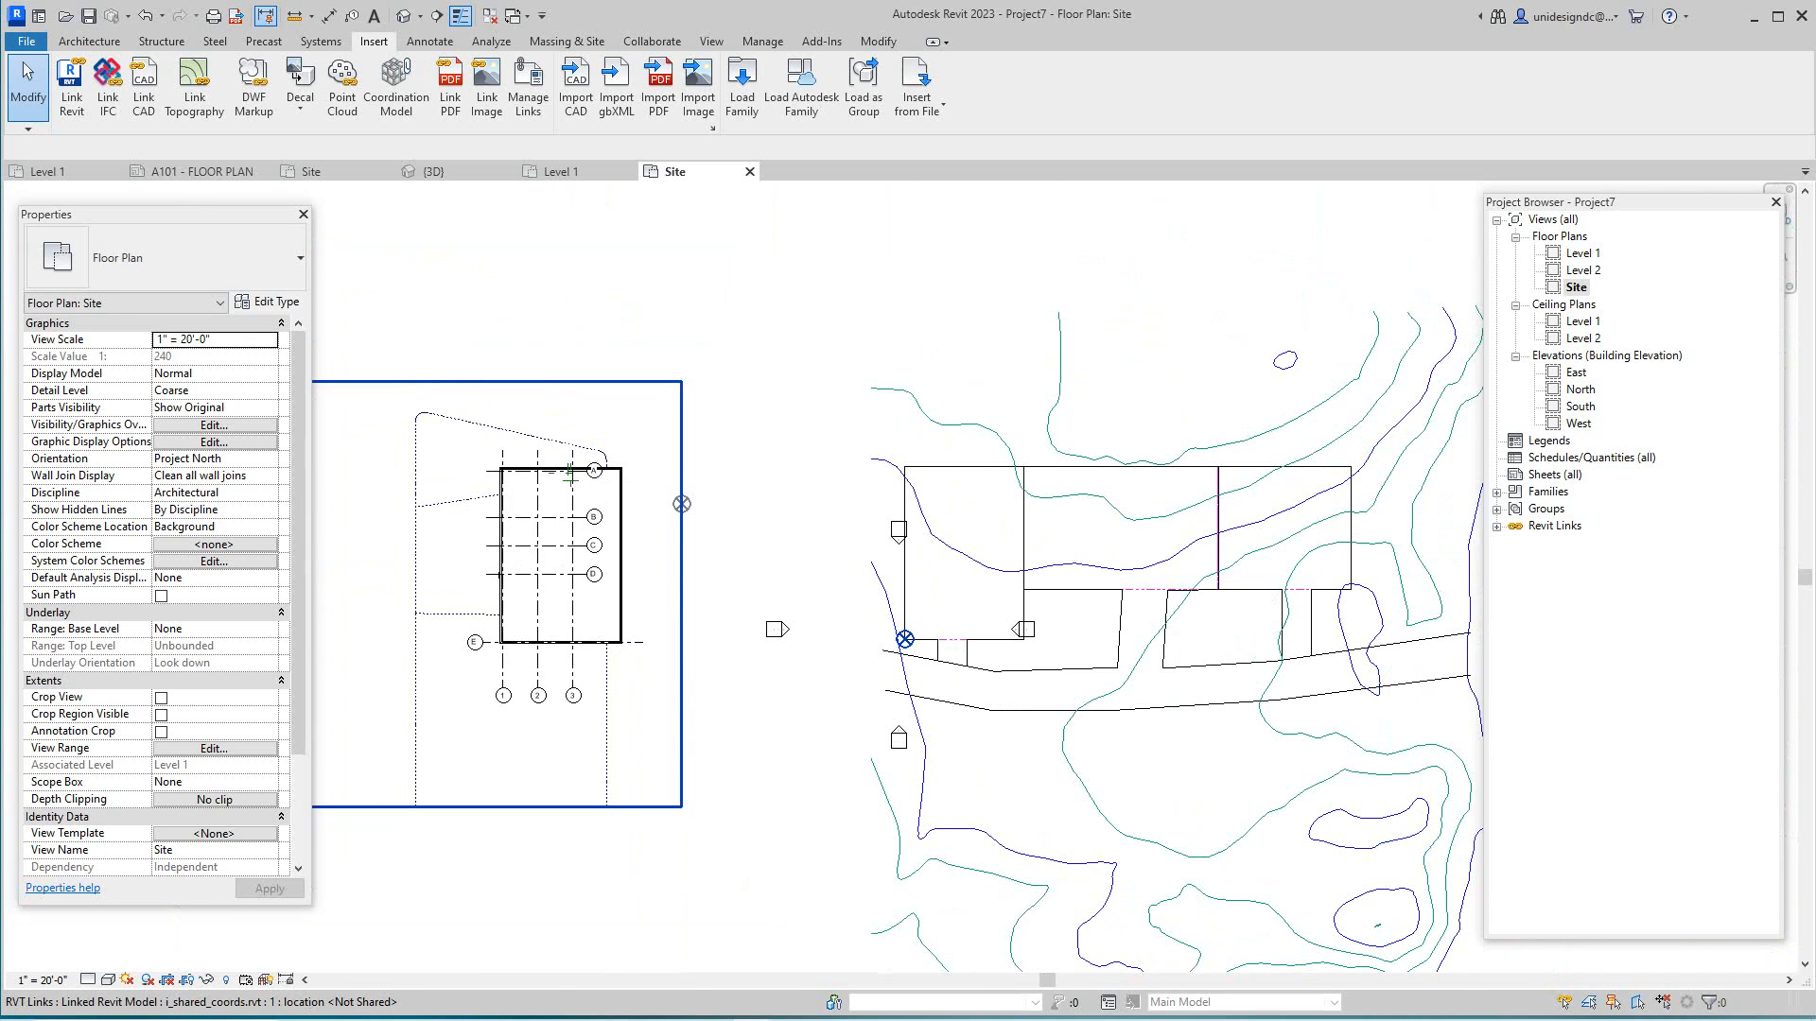
{"action": "scroll", "coordinate": [922, 626], "scroll_direction": "up", "scroll_amount": 3}
{"action": "scroll", "coordinate": [887, 649], "scroll_direction": "down", "scroll_amount": 1}
{"action": "scroll", "coordinate": [879, 649], "scroll_direction": "up", "scroll_amount": 3}
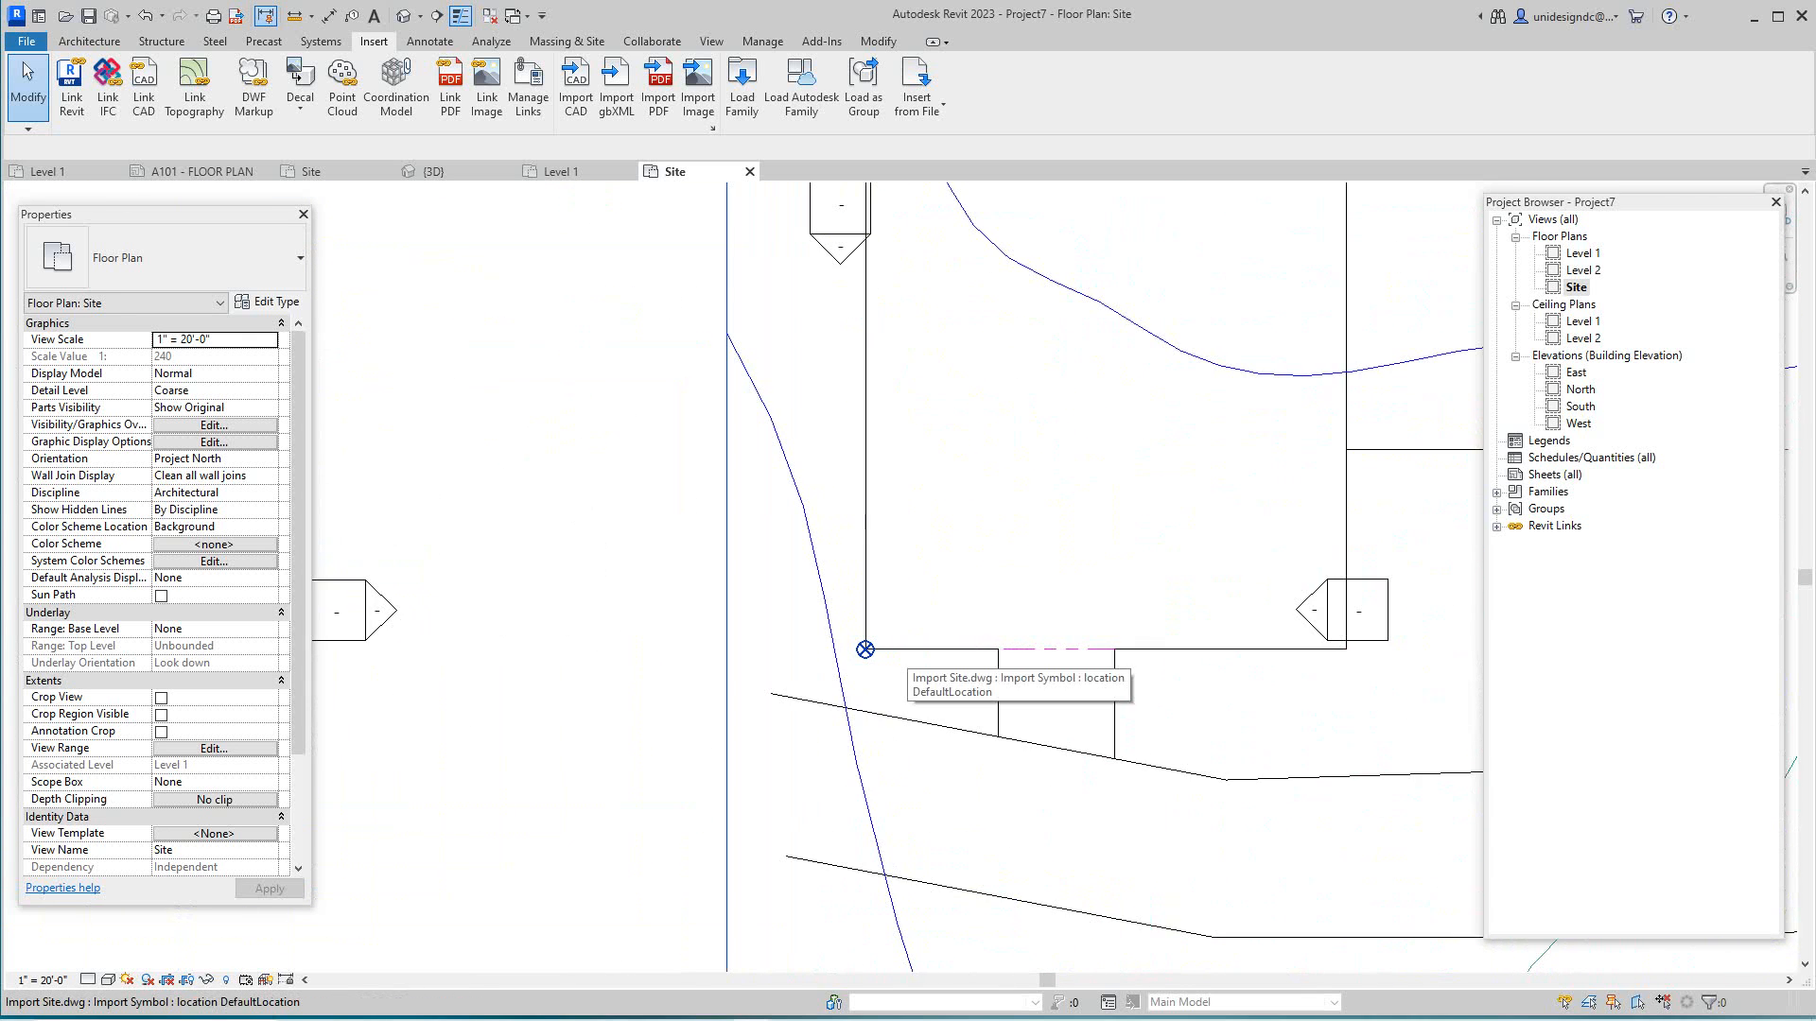
{"action": "scroll", "coordinate": [868, 651], "scroll_direction": "down", "scroll_amount": 4}
{"action": "scroll", "coordinate": [868, 651], "scroll_direction": "down", "scroll_amount": 3}
{"action": "scroll", "coordinate": [558, 652], "scroll_direction": "up", "scroll_amount": 8}
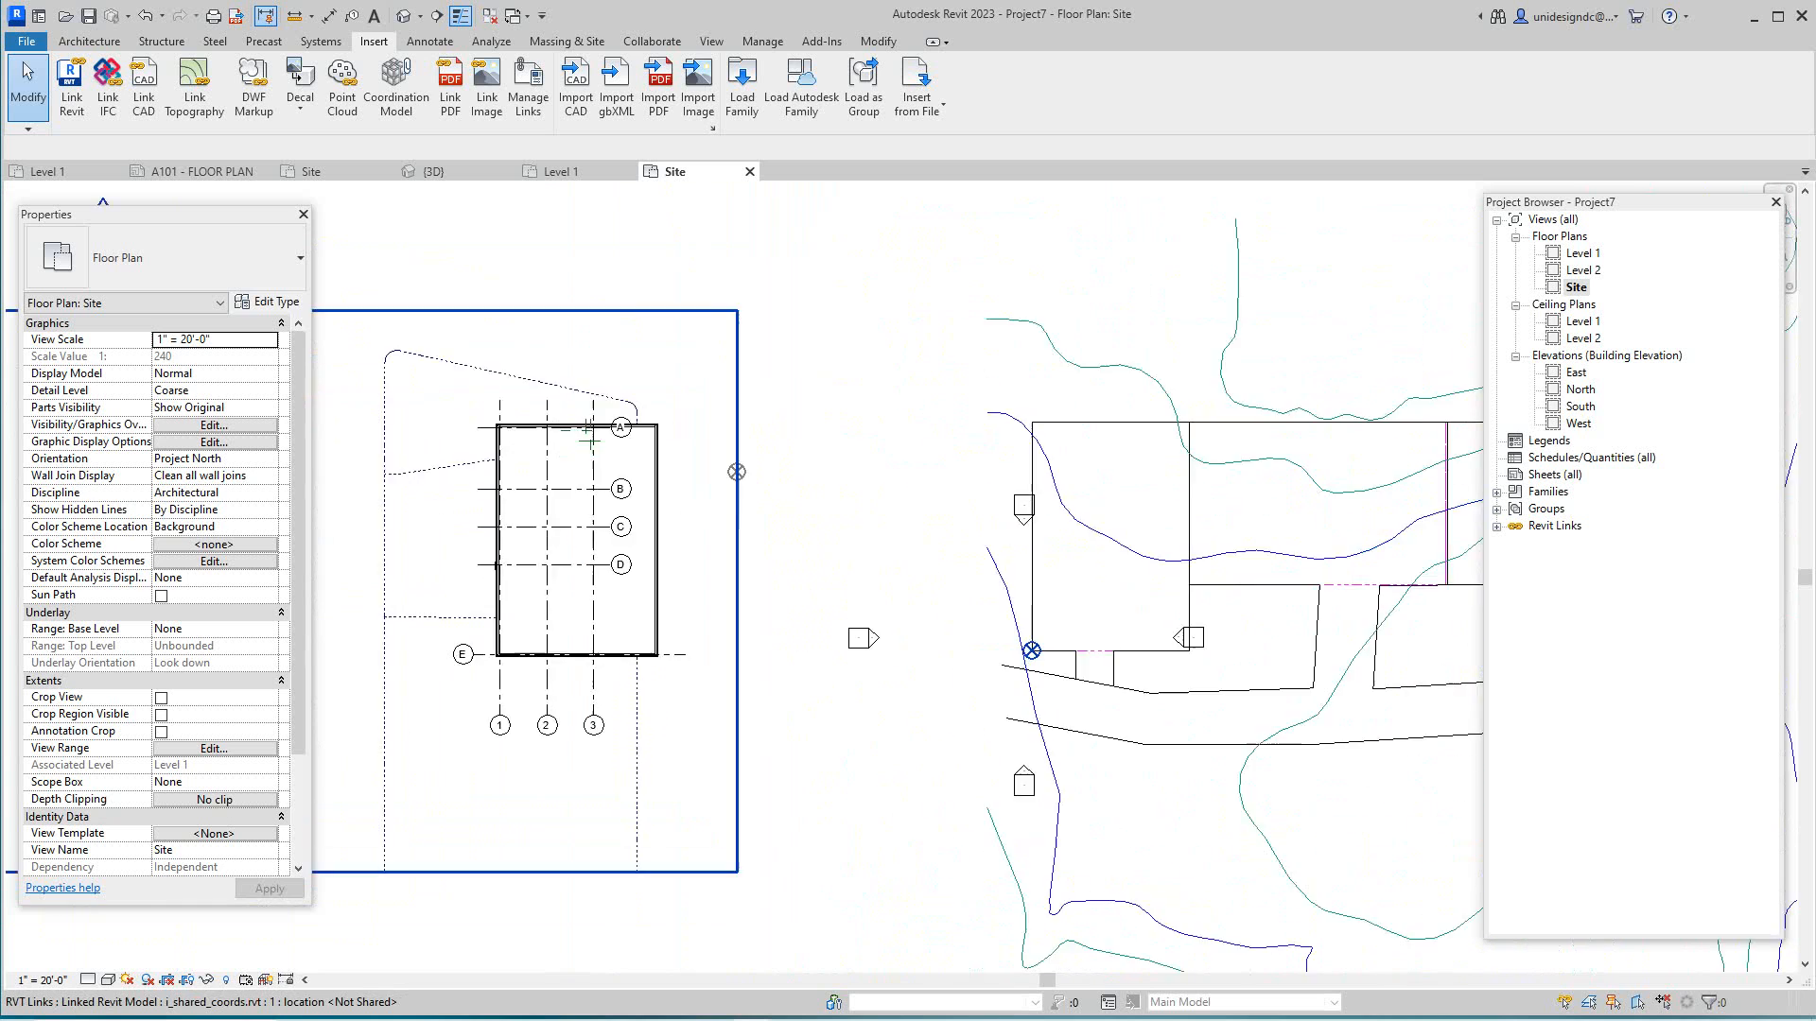
{"action": "scroll", "coordinate": [706, 567], "scroll_direction": "down", "scroll_amount": 6}
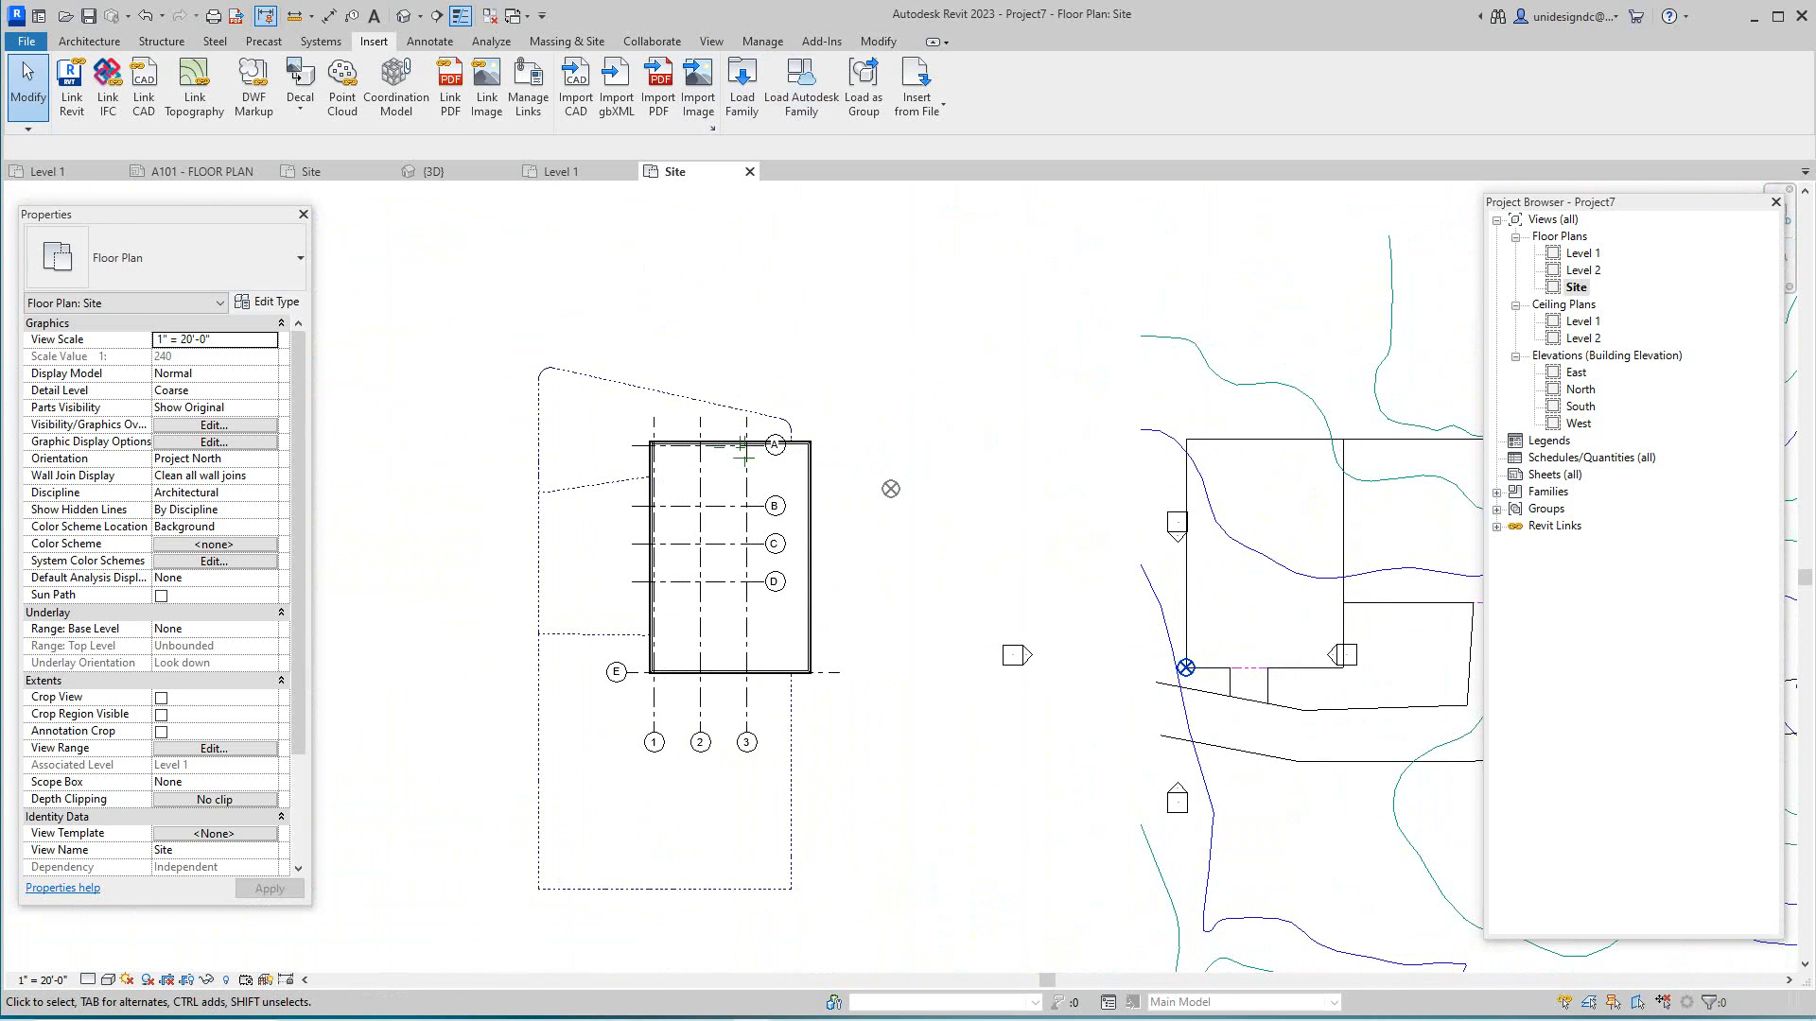
{"action": "left_click", "coordinate": [877, 40]}
{"action": "left_click", "coordinate": [372, 71]}
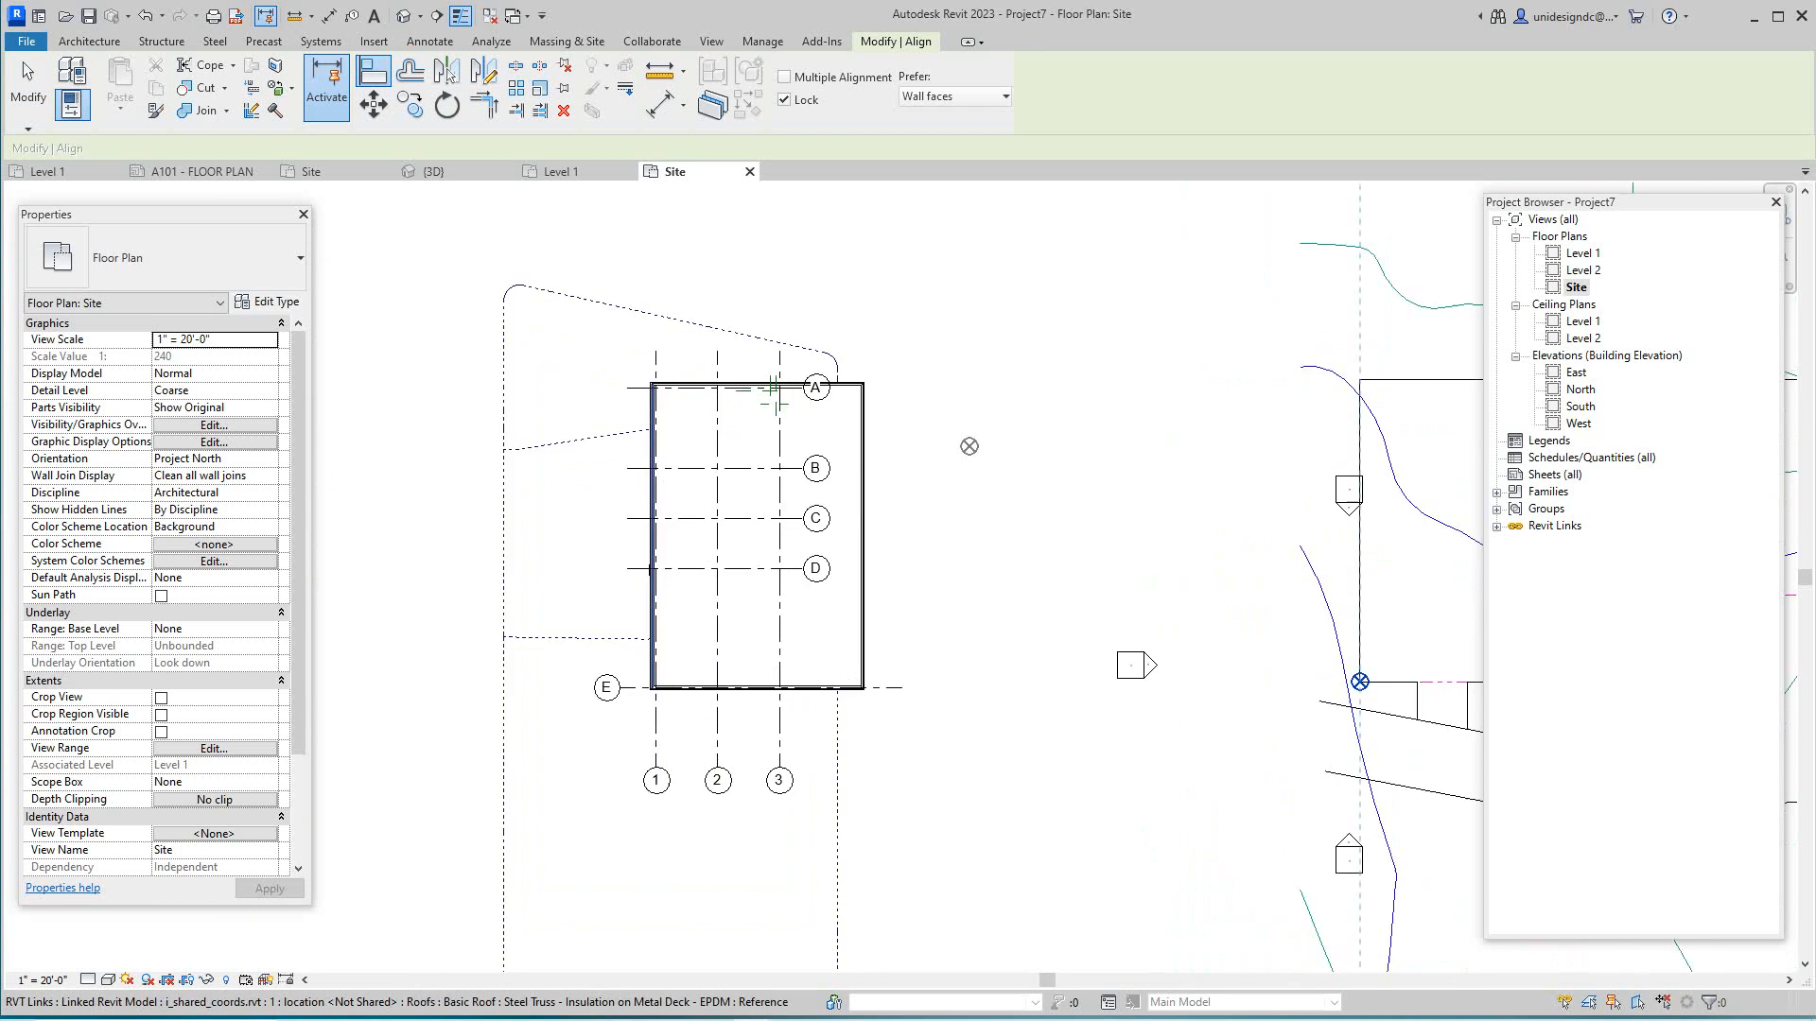
- Set the site plan's visual style to Wireframe
{"action": "scroll", "coordinate": [651, 647], "scroll_direction": "up", "scroll_amount": 6}
{"action": "scroll", "coordinate": [642, 724], "scroll_direction": "up", "scroll_amount": 5}
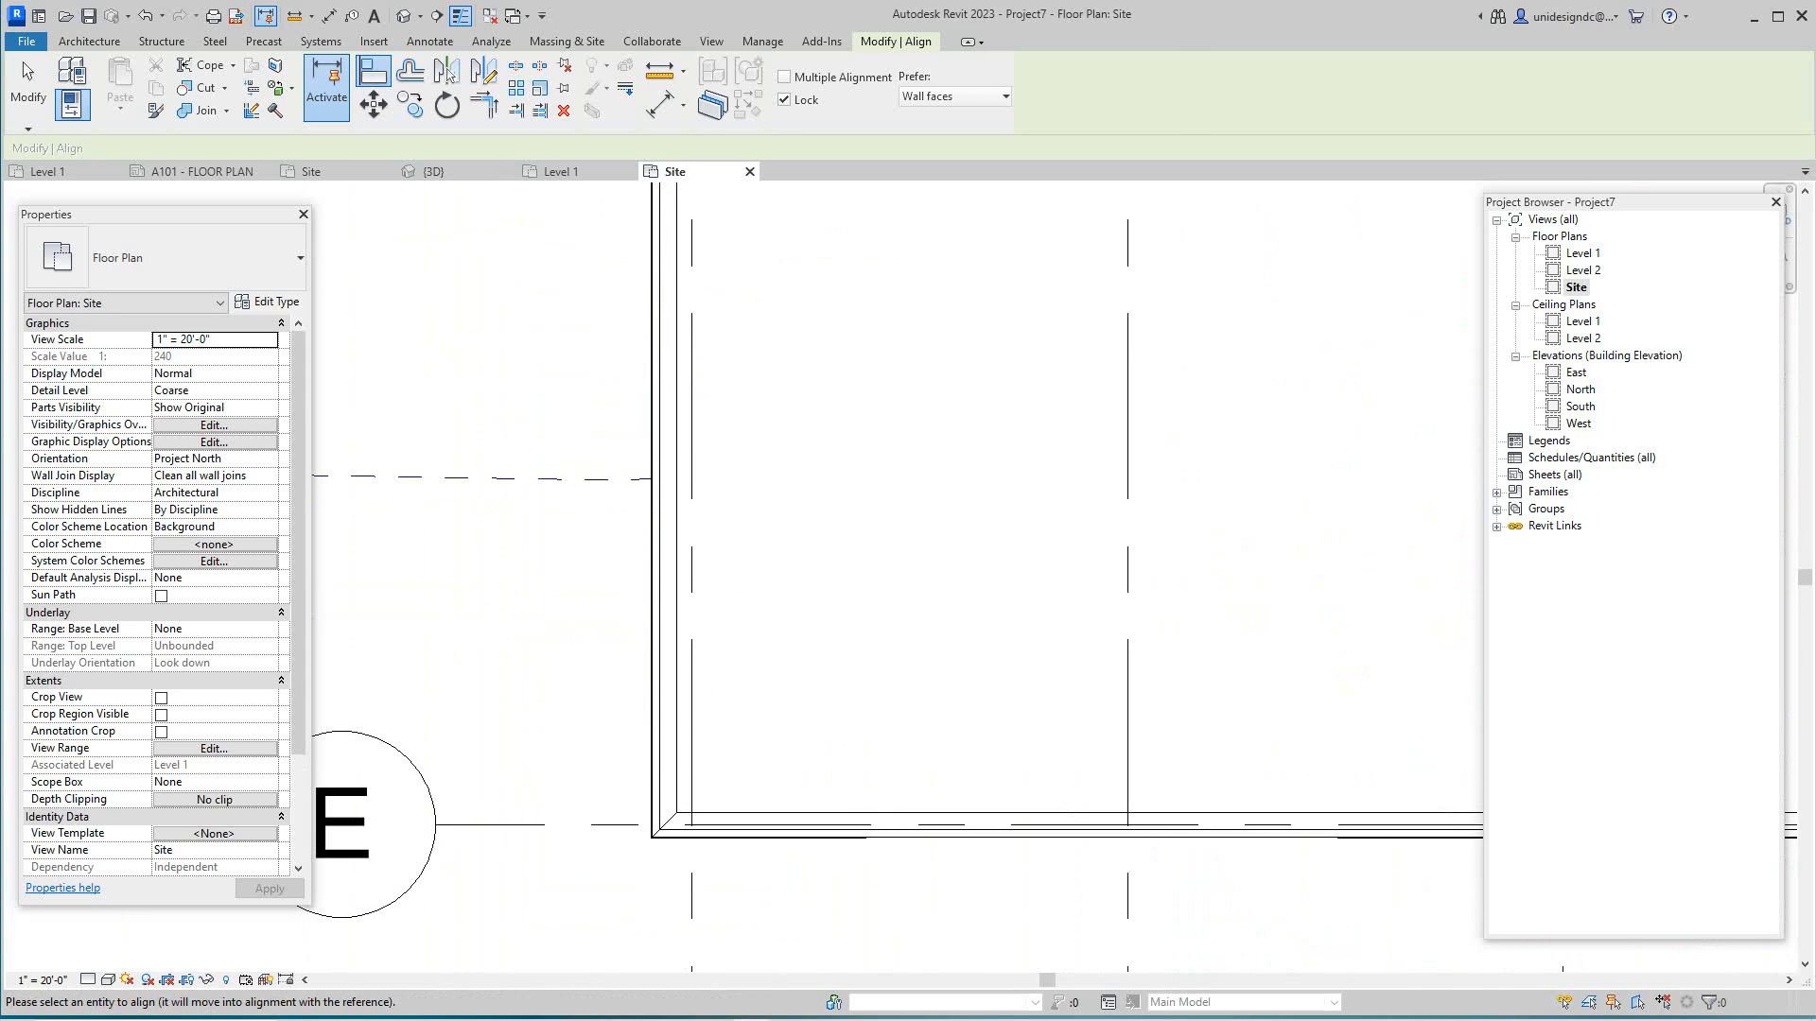
{"action": "scroll", "coordinate": [641, 766], "scroll_direction": "up", "scroll_amount": 1}
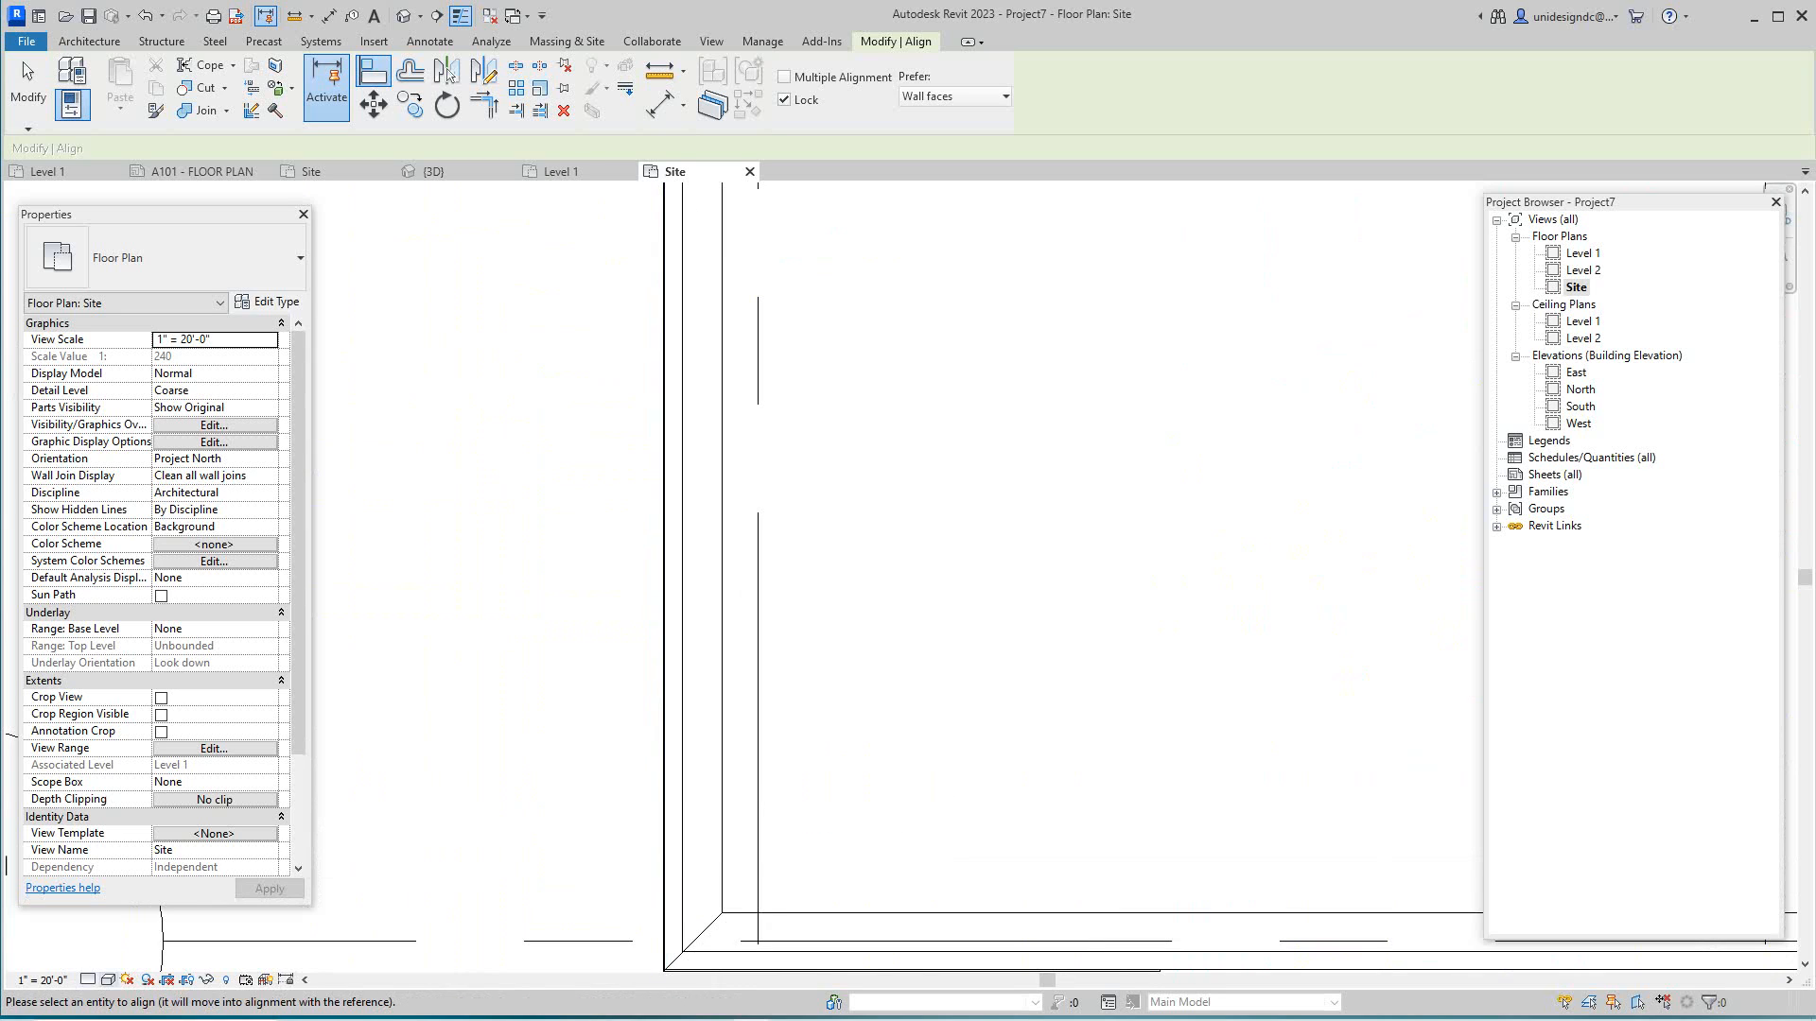
{"action": "left_click", "coordinate": [109, 980]}
{"action": "left_click", "coordinate": [146, 883]}
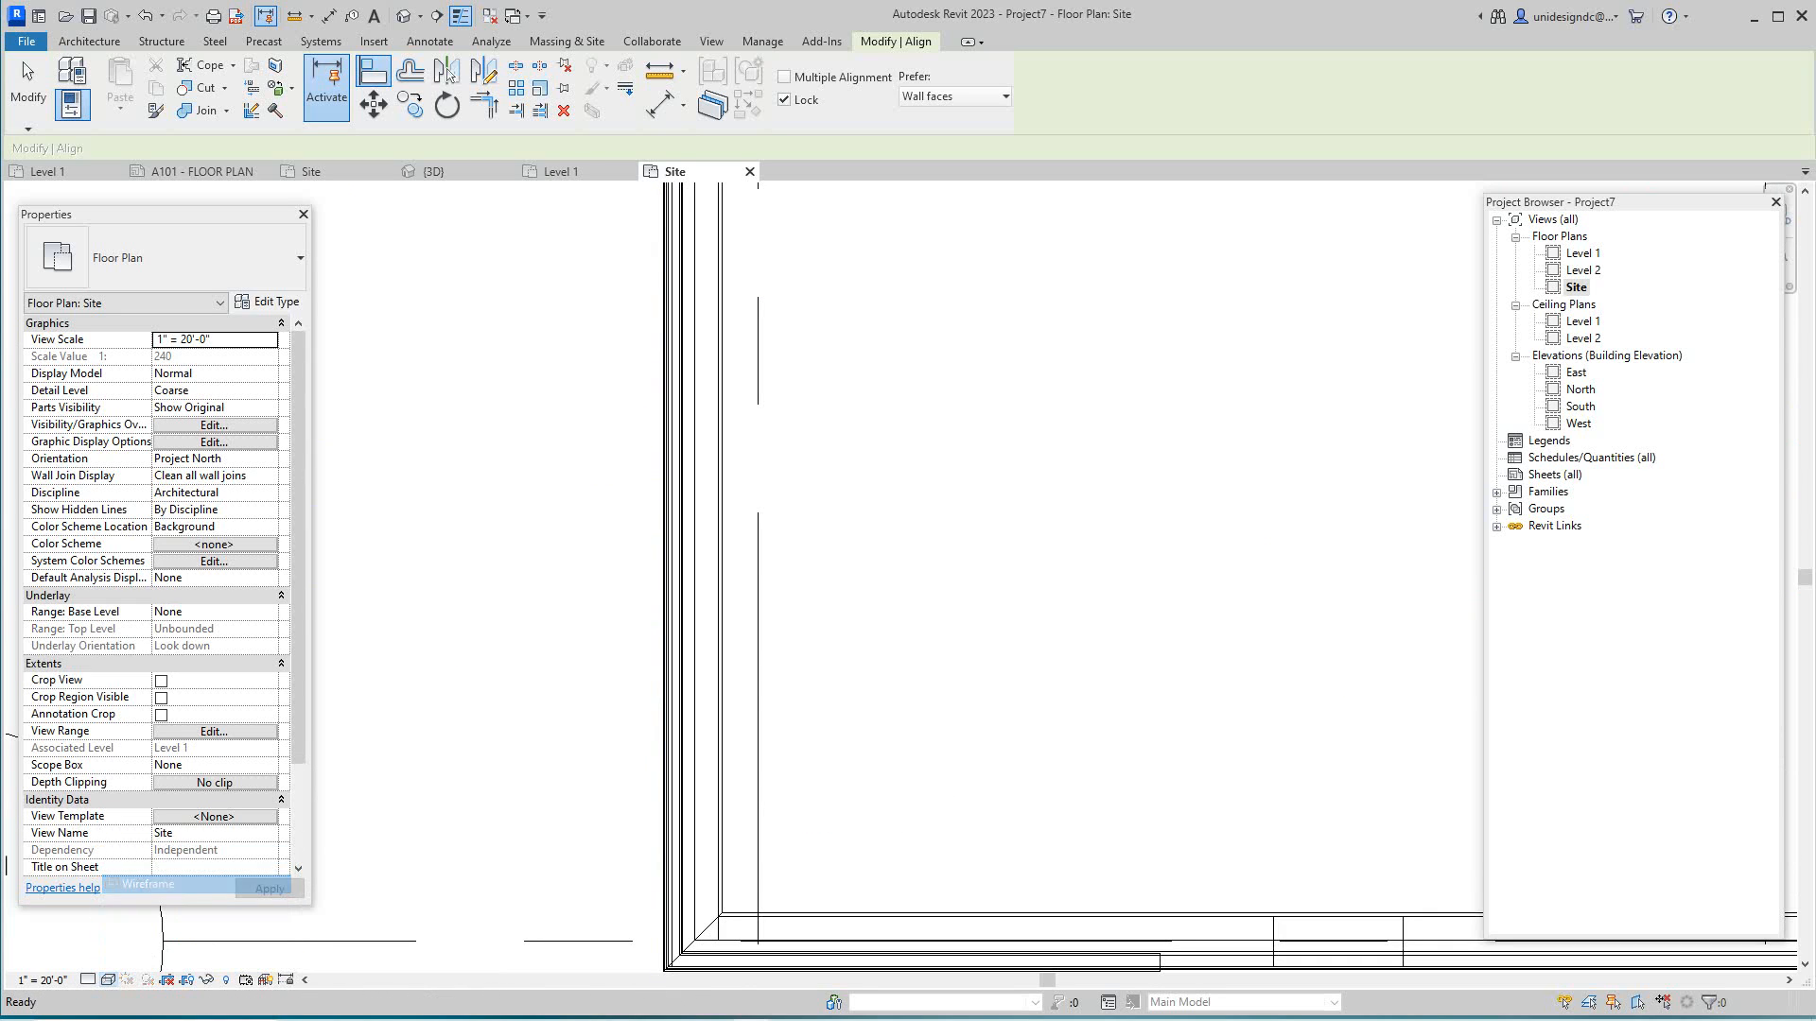
- Align the linked building's left wall to the site drawing's line
{"action": "scroll", "coordinate": [667, 945], "scroll_direction": "up", "scroll_amount": 4}
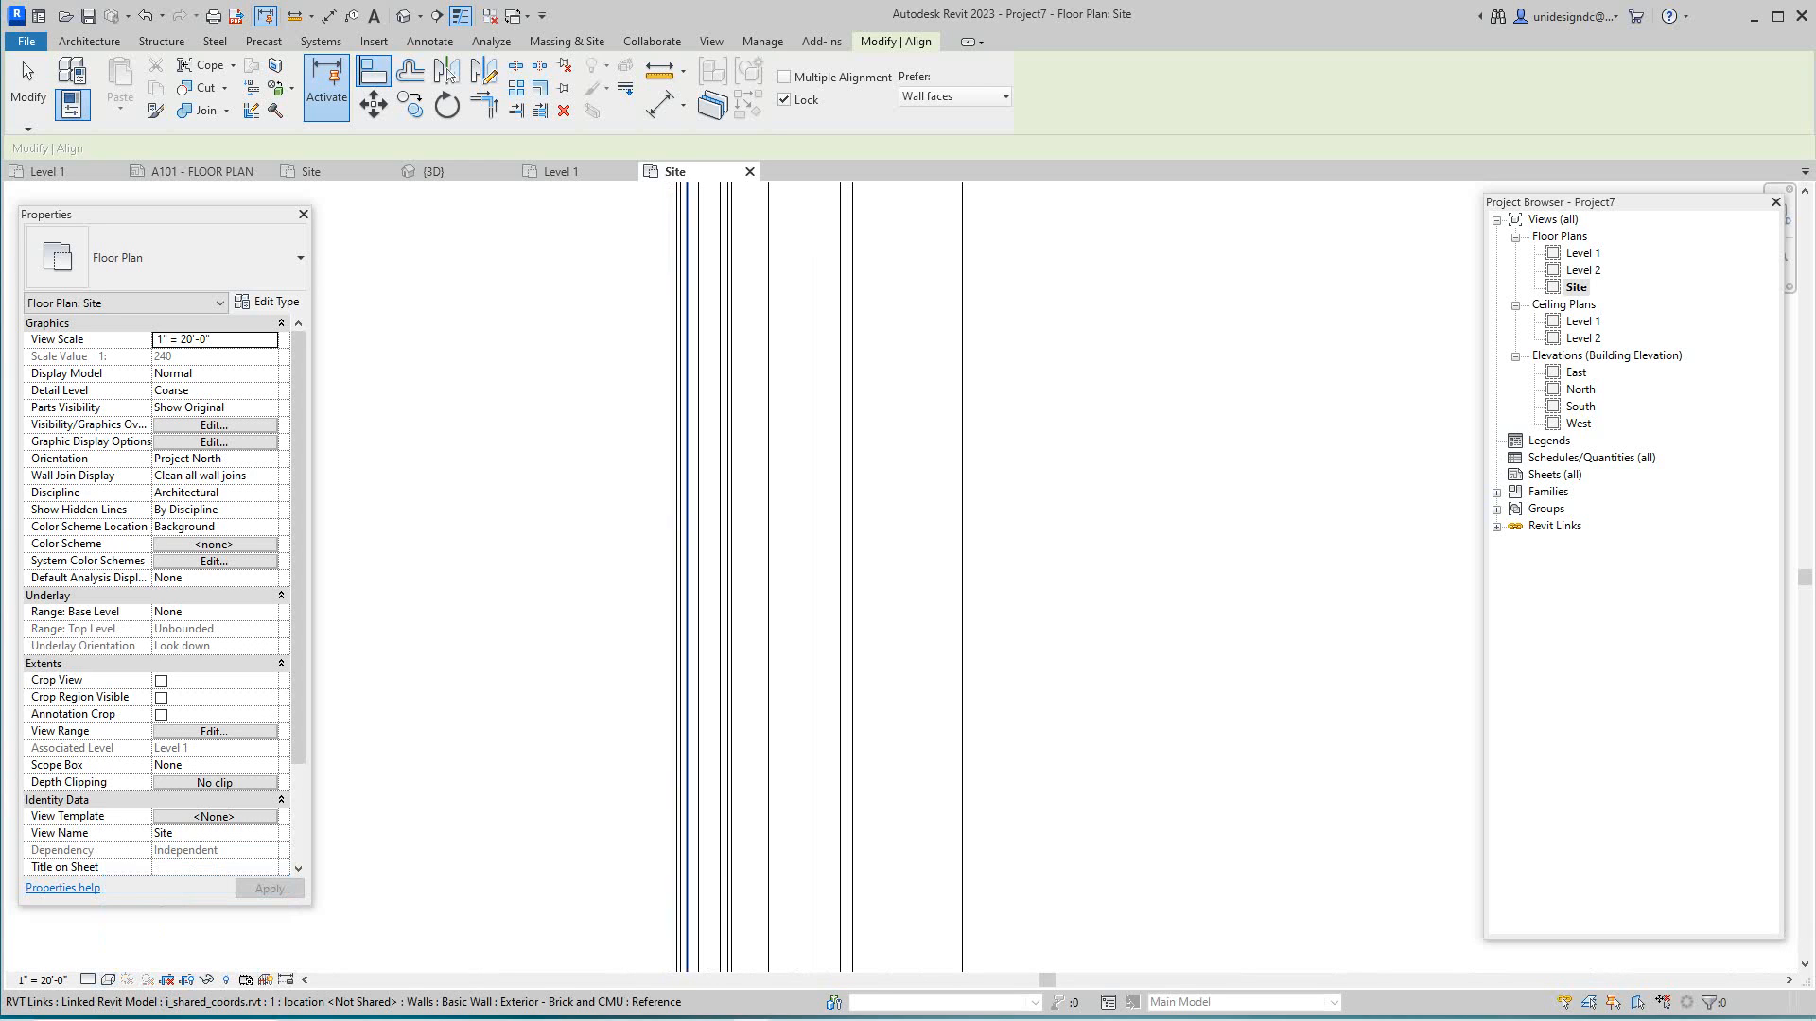
{"action": "left_click", "coordinate": [672, 851]}
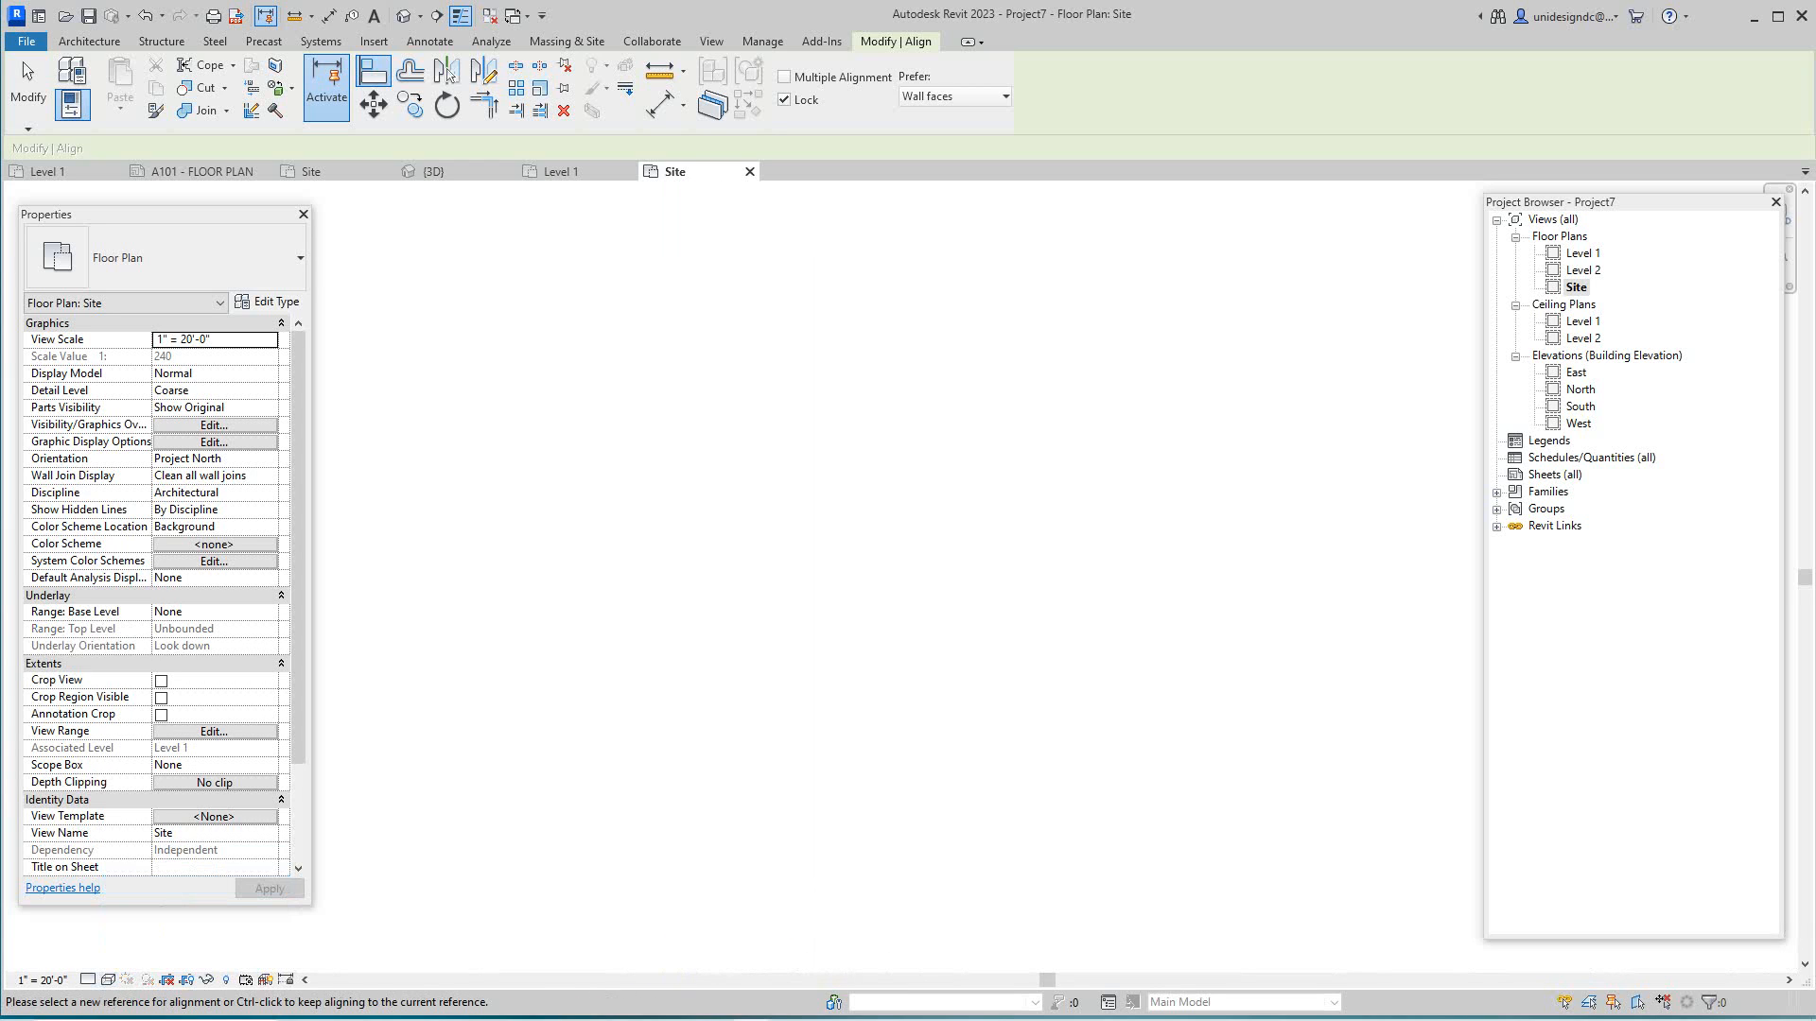
{"action": "scroll", "coordinate": [721, 713], "scroll_direction": "down", "scroll_amount": 5}
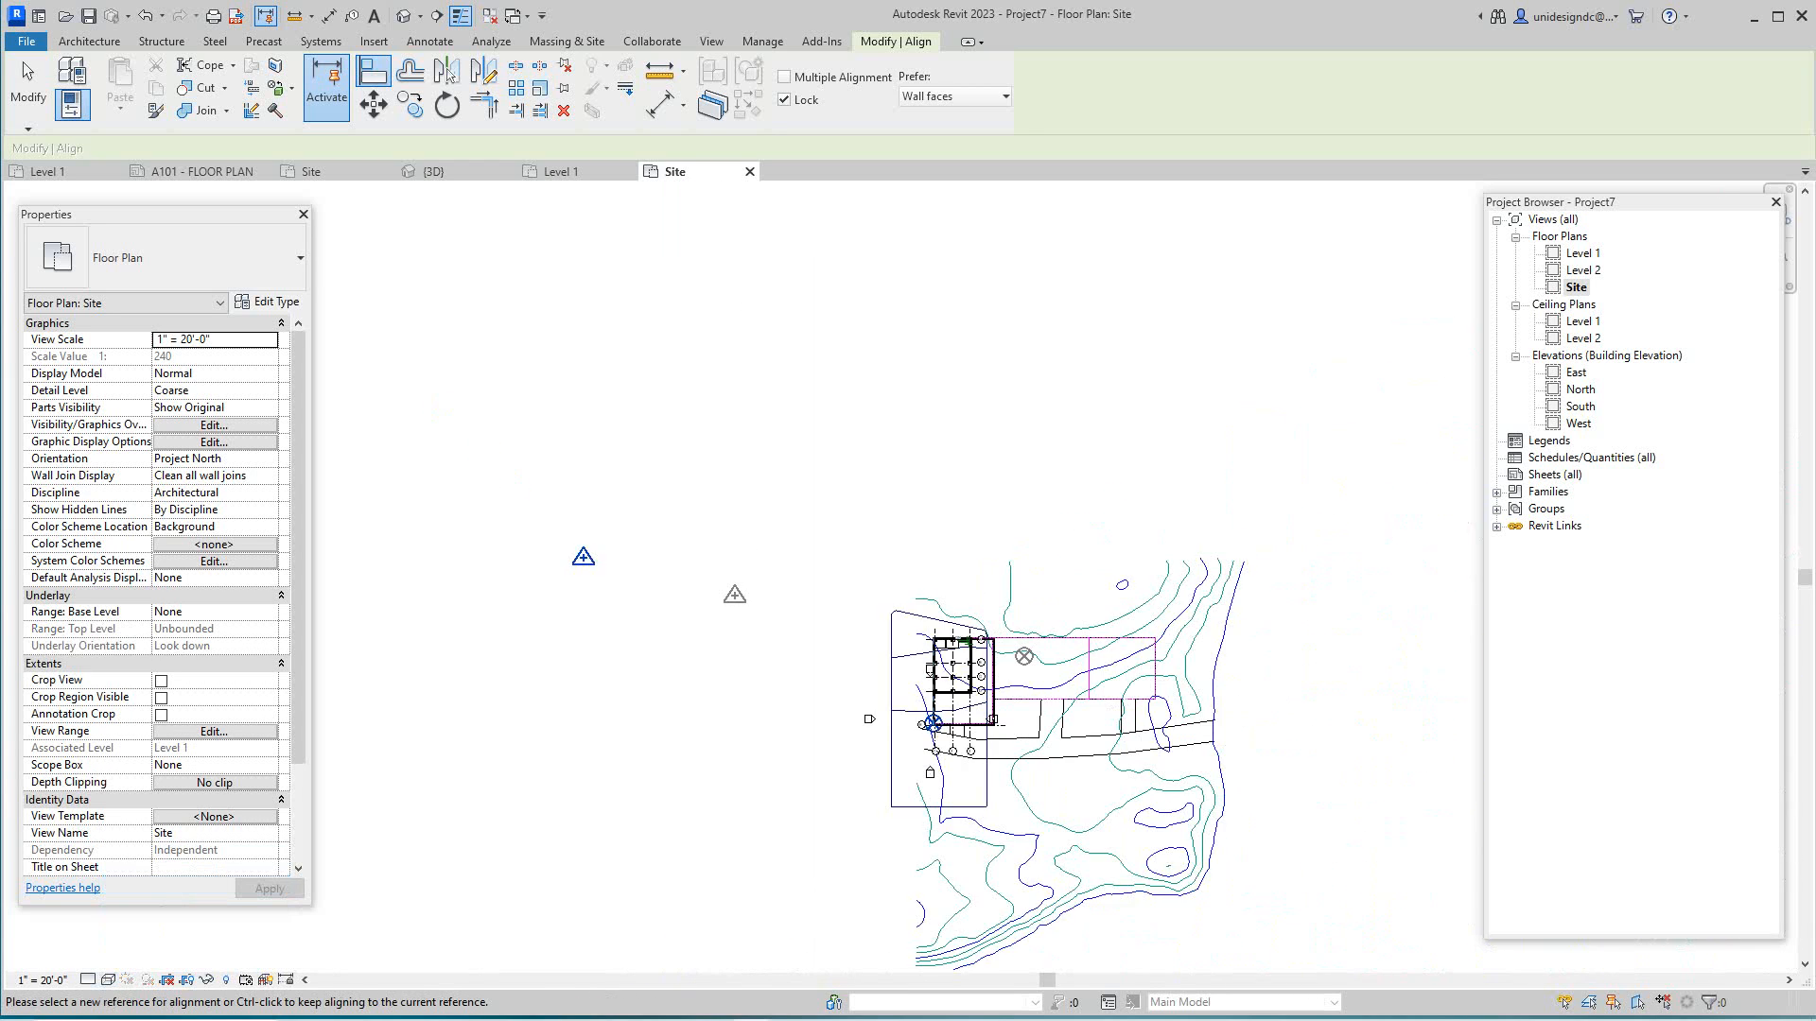
{"action": "scroll", "coordinate": [1010, 746], "scroll_direction": "up", "scroll_amount": 4}
{"action": "scroll", "coordinate": [788, 678], "scroll_direction": "up", "scroll_amount": 8}
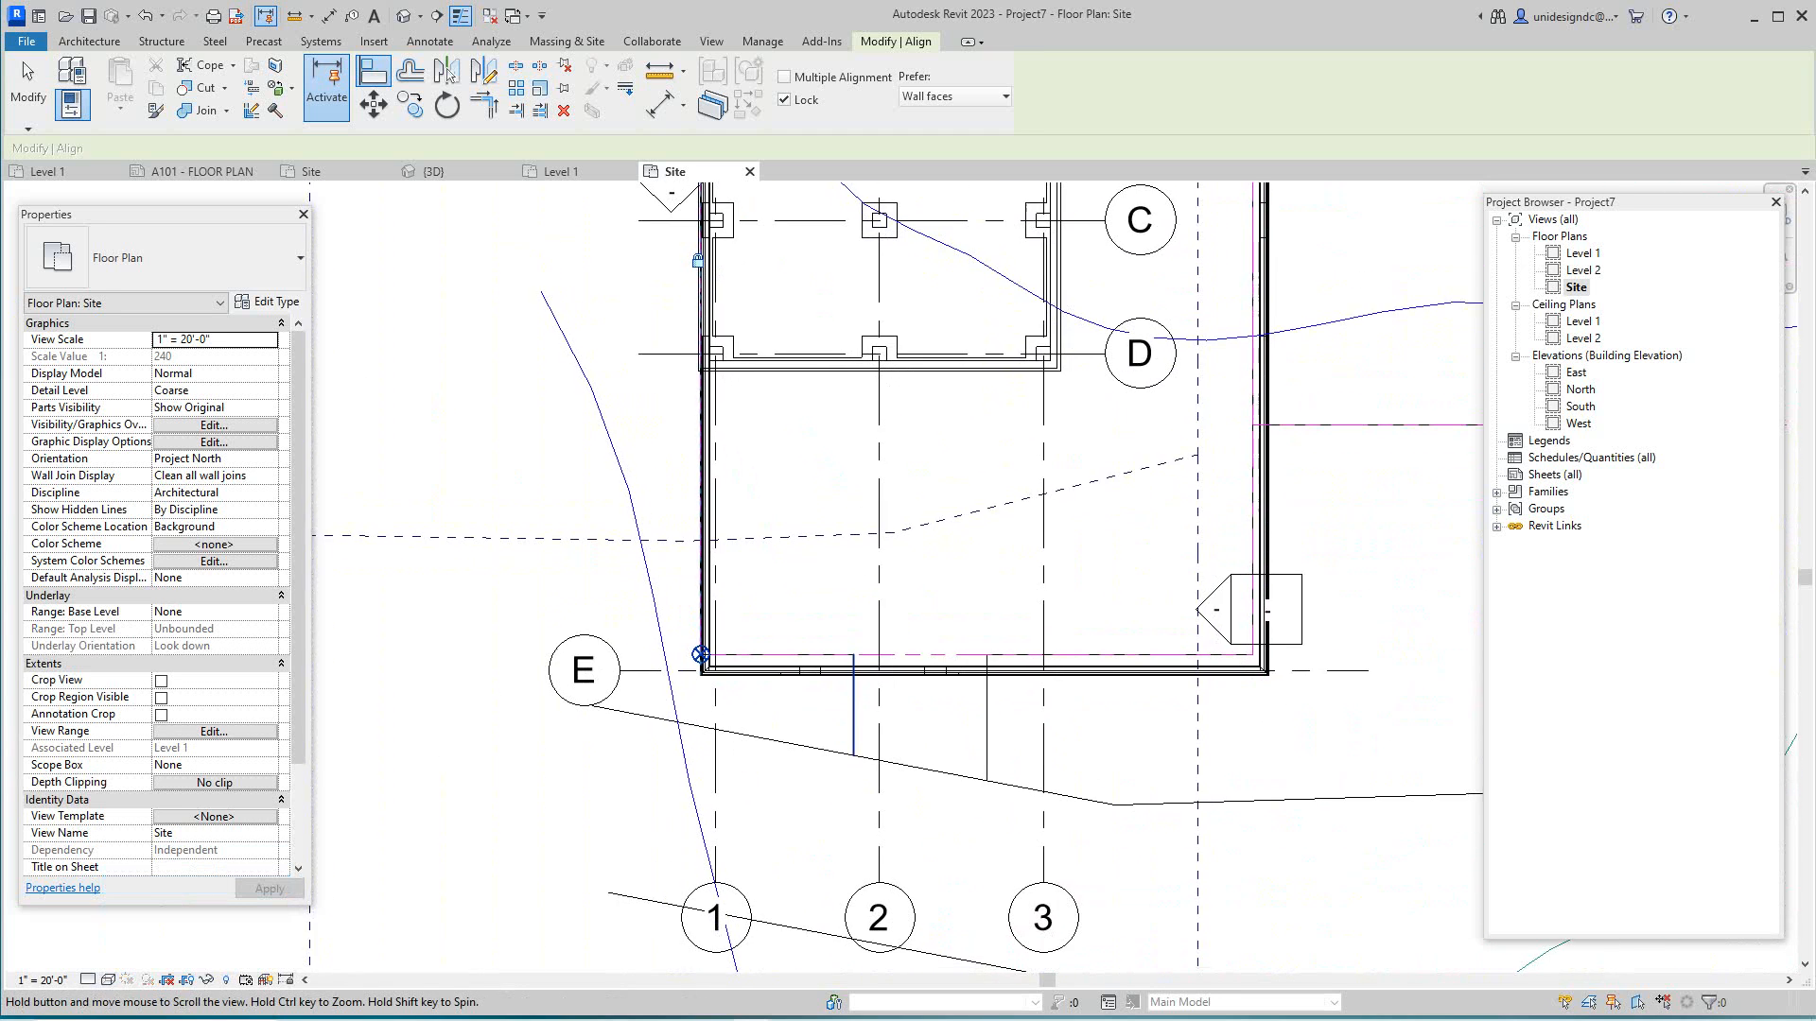
{"action": "scroll", "coordinate": [704, 599], "scroll_direction": "up", "scroll_amount": 3}
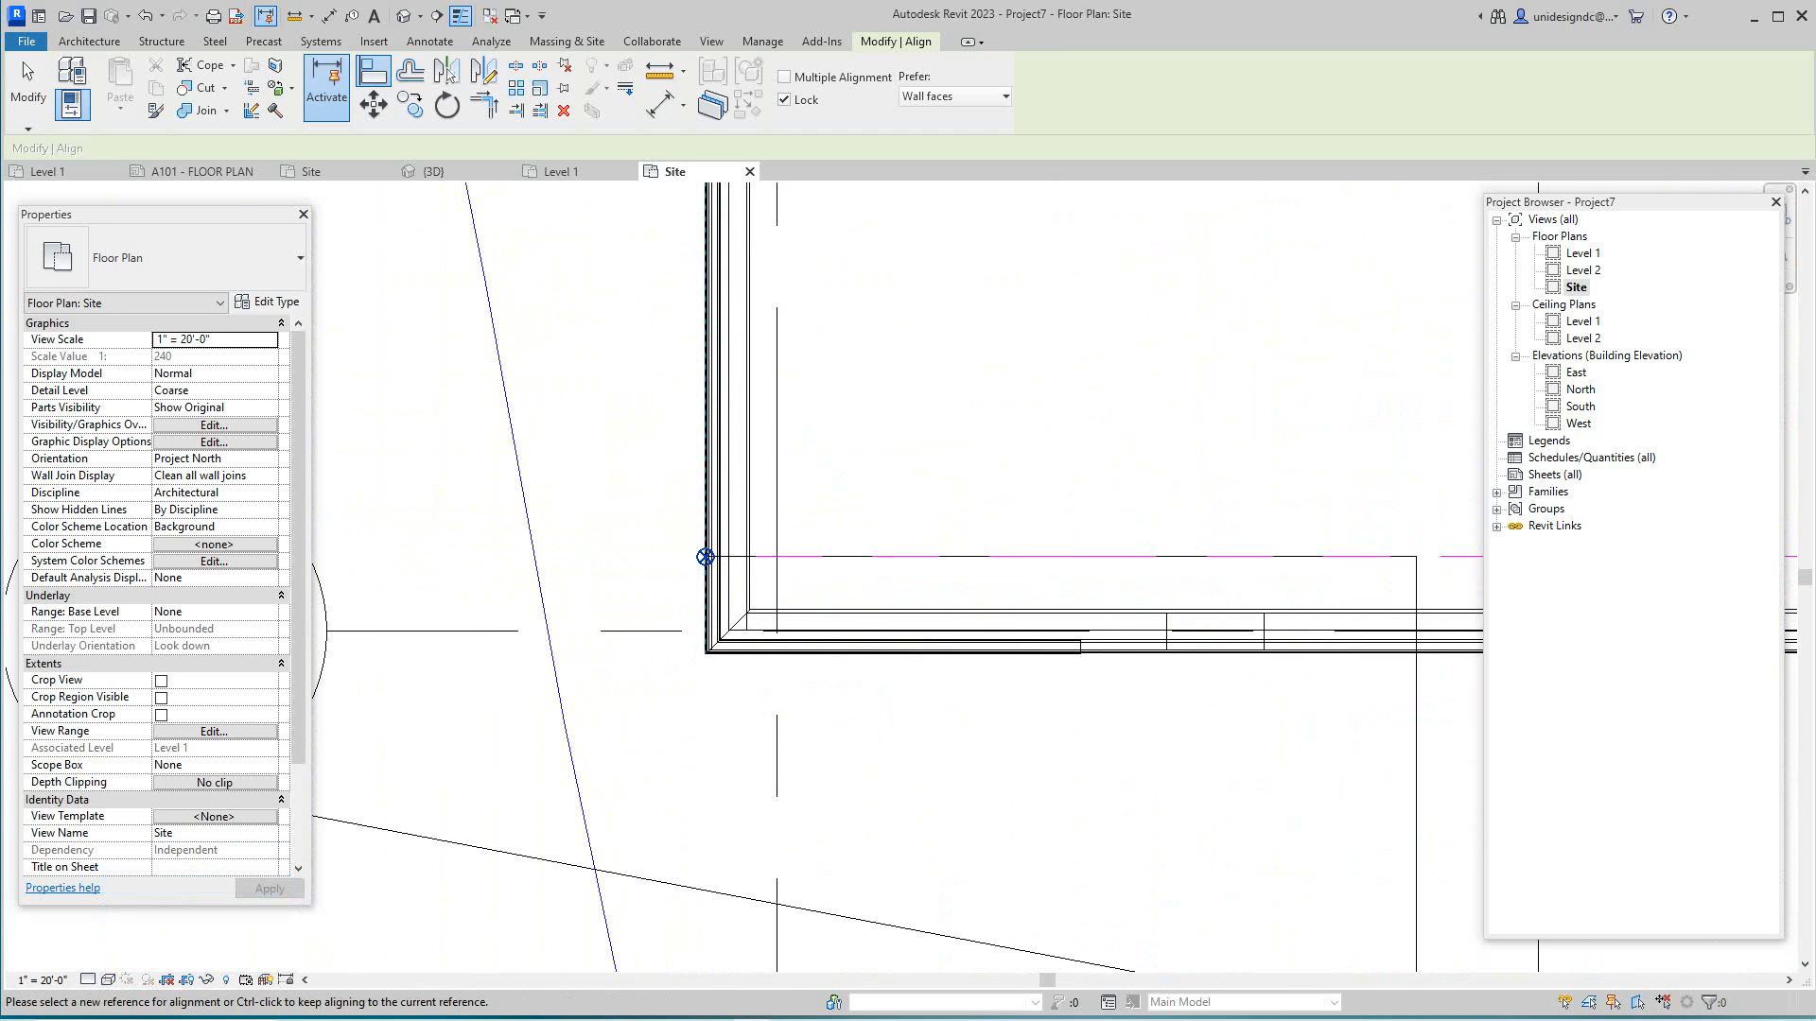
{"action": "scroll", "coordinate": [653, 503], "scroll_direction": "up", "scroll_amount": 2}
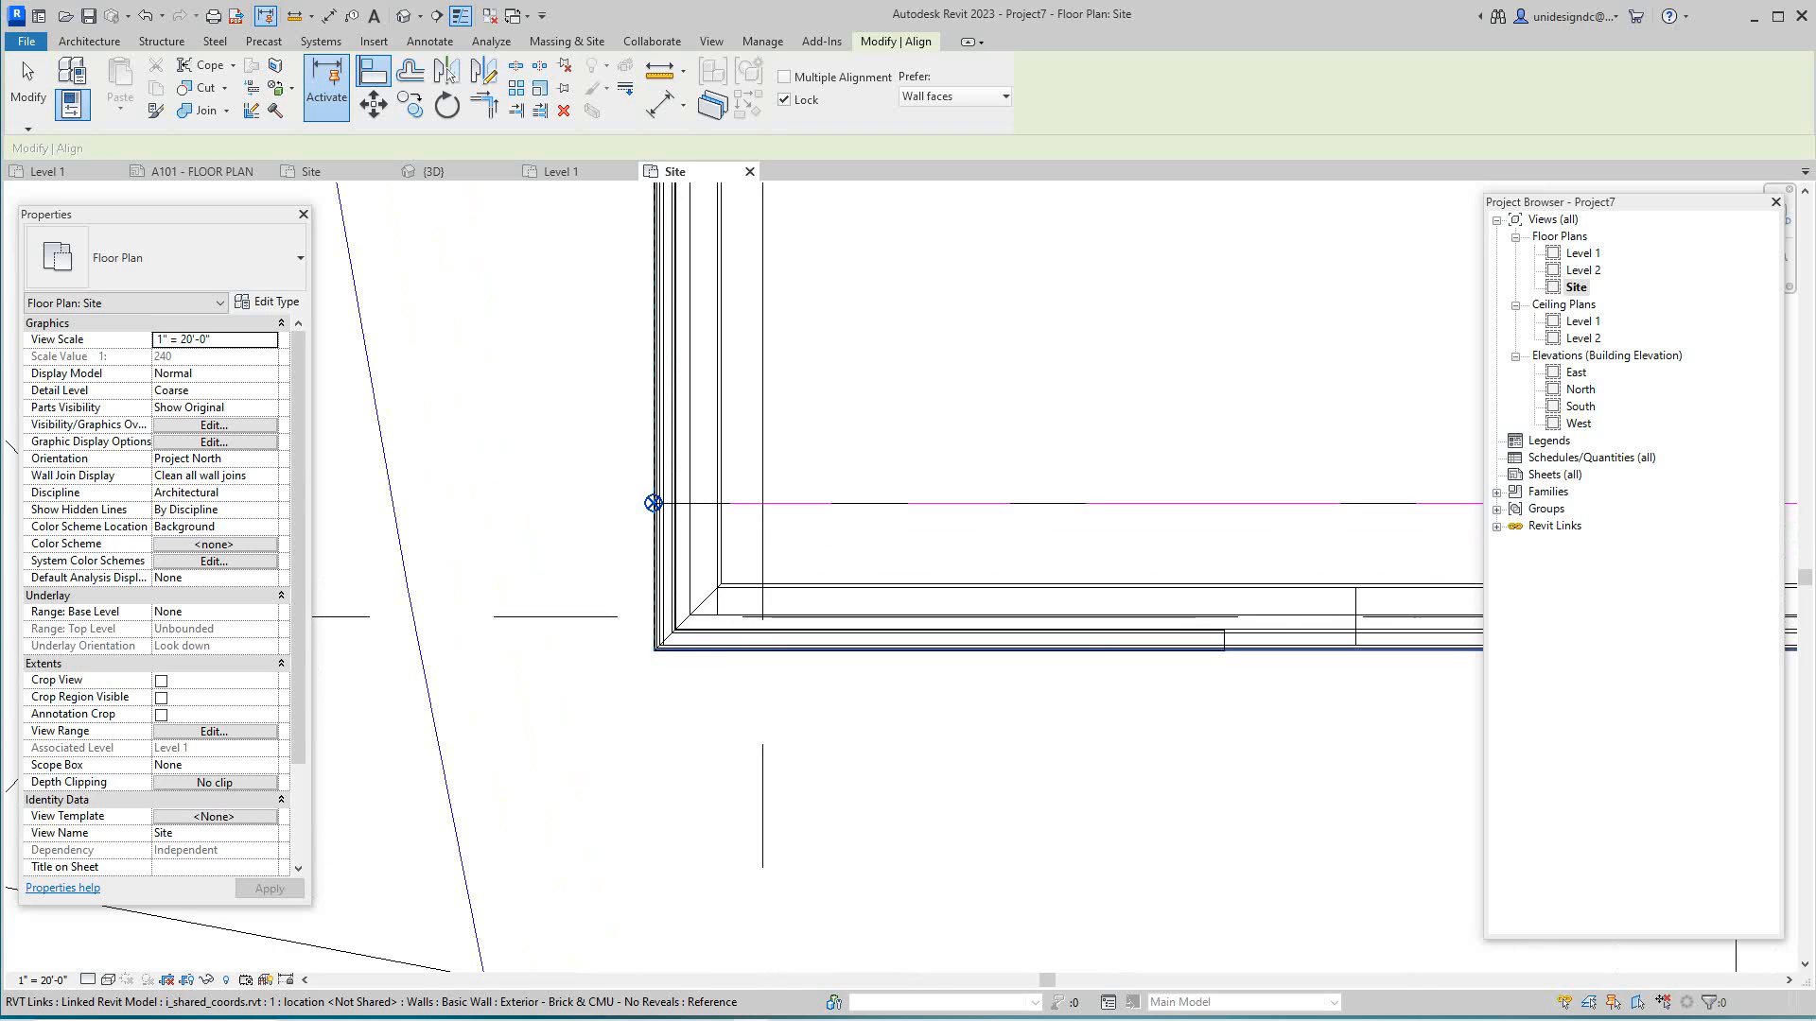
- Tab to the DWG line and align the linked building's bottom wall to it
{"action": "key", "text": "Tab"}
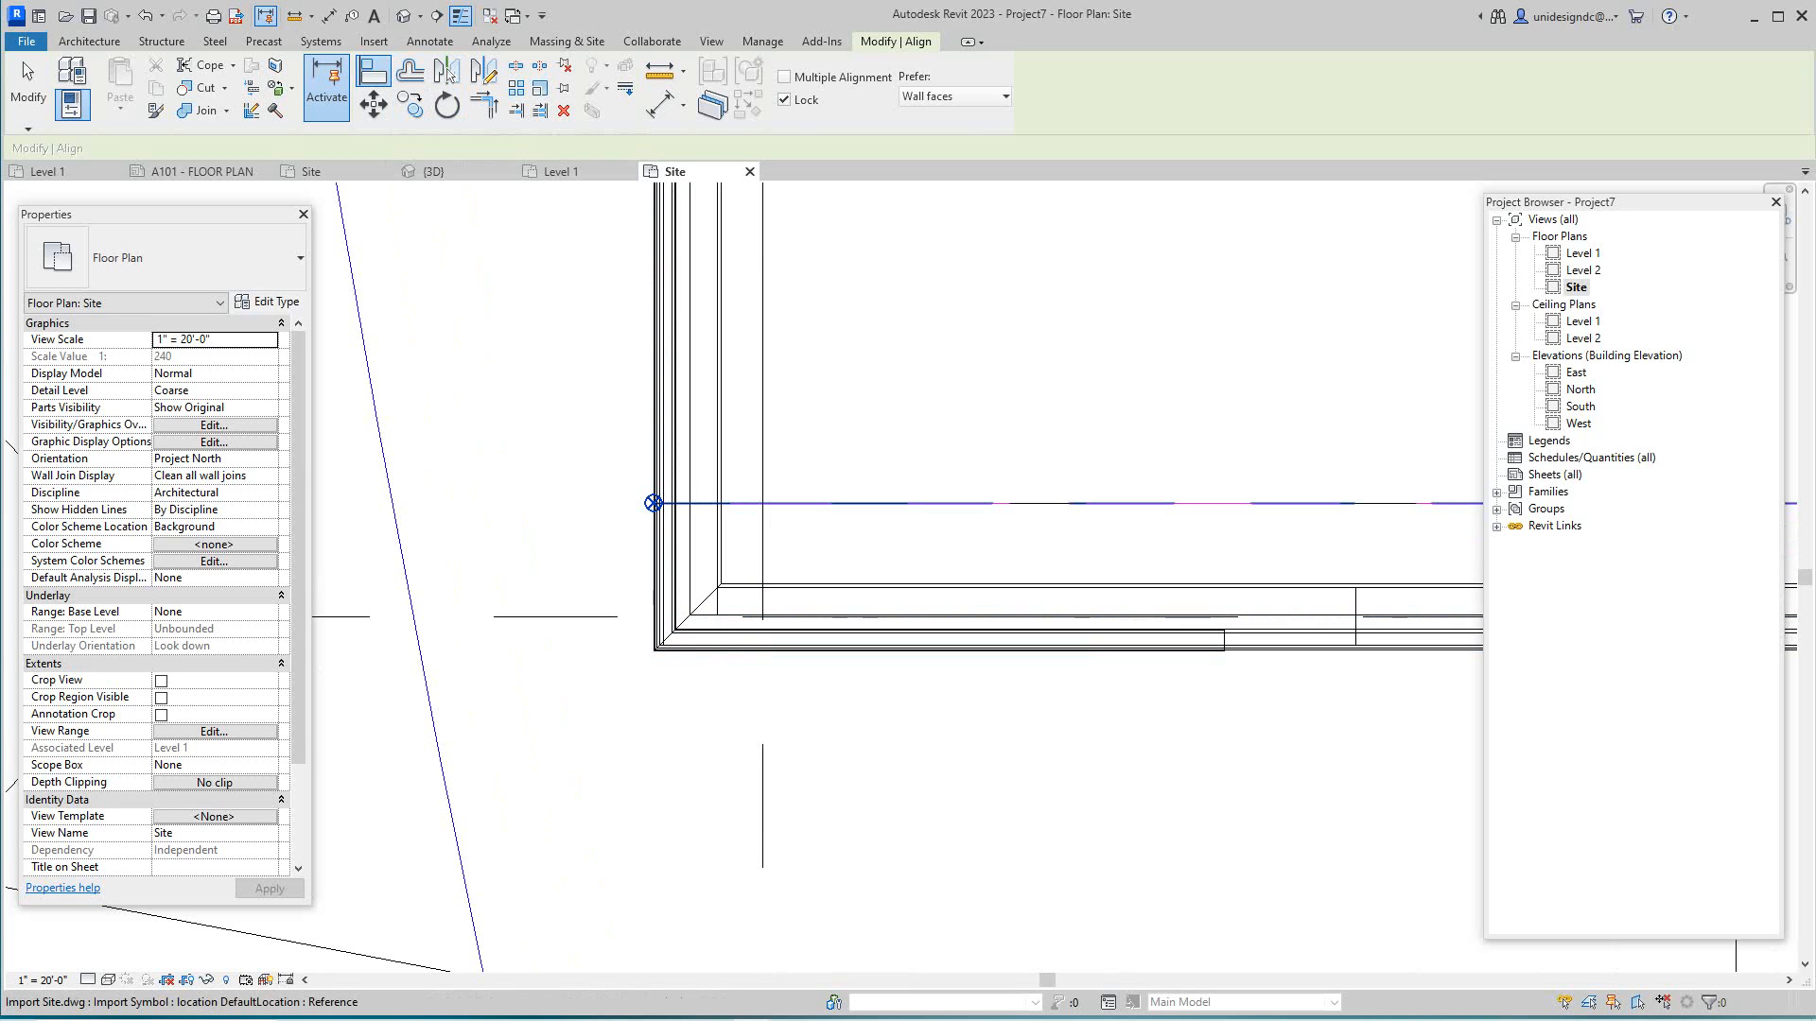
{"action": "scroll", "coordinate": [735, 671], "scroll_direction": "up", "scroll_amount": 5}
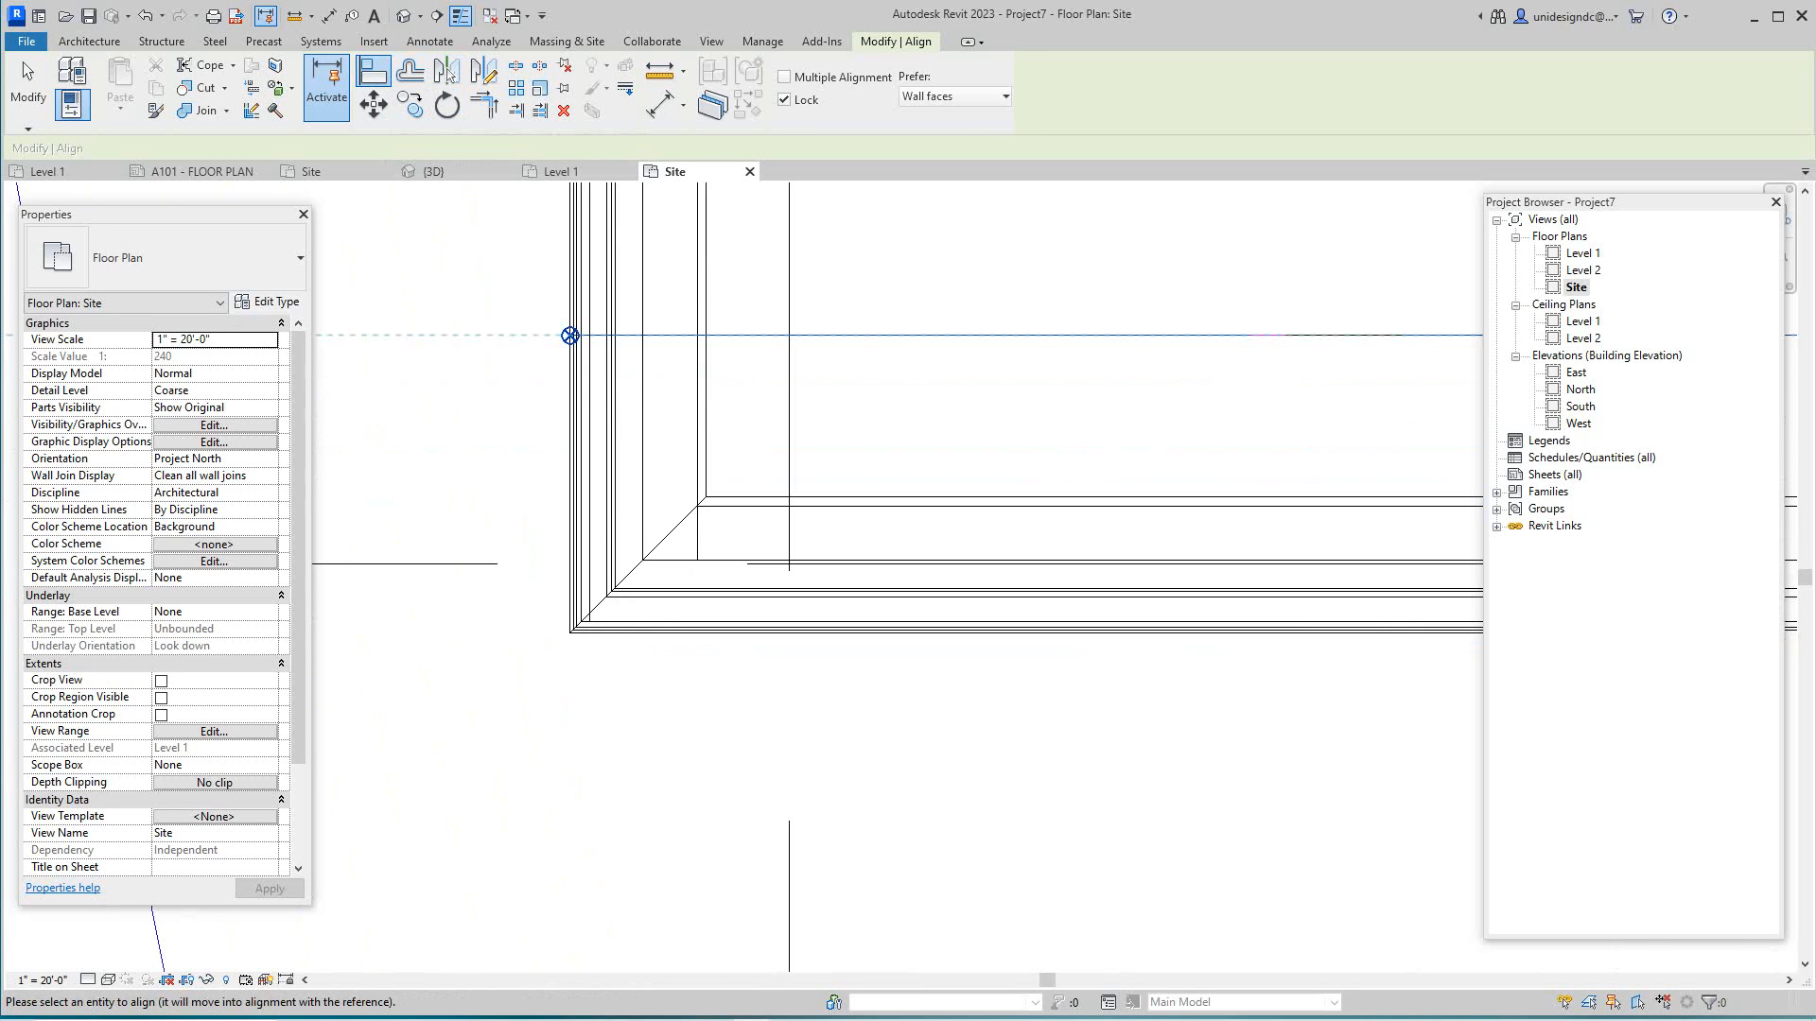
{"action": "left_click", "coordinate": [690, 632]}
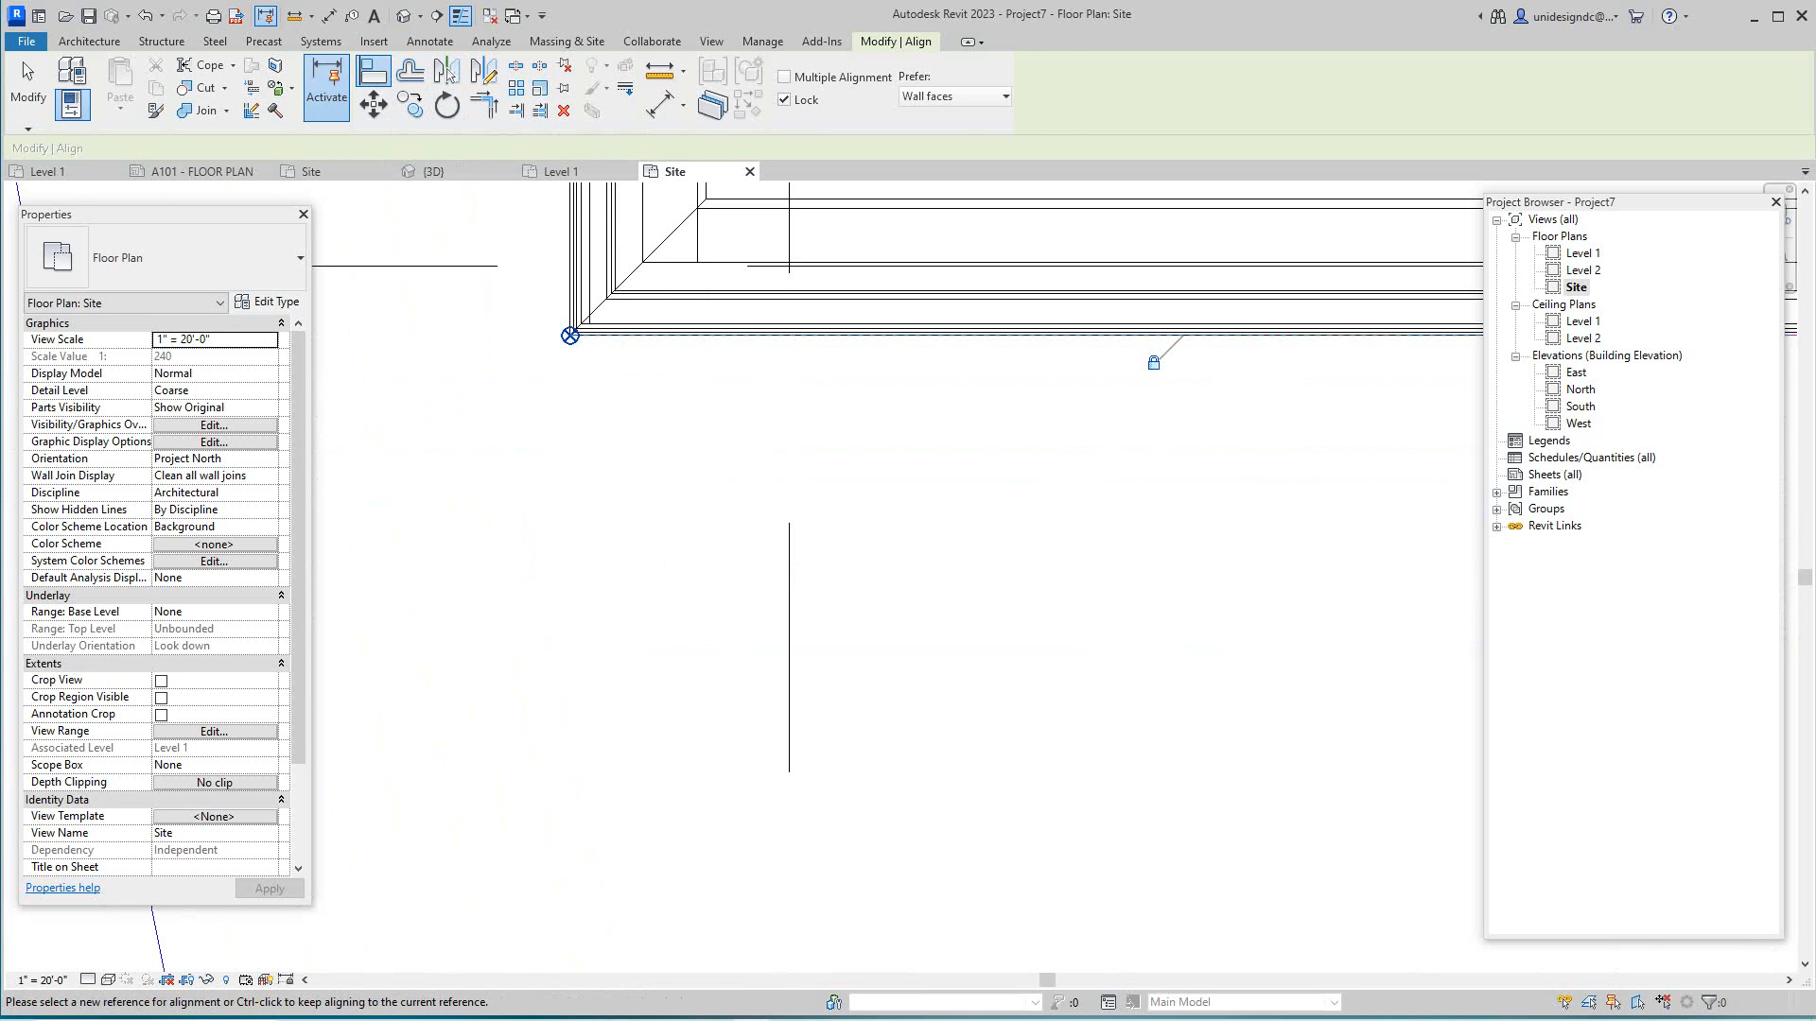
{"action": "scroll", "coordinate": [607, 690], "scroll_direction": "down", "scroll_amount": 5}
{"action": "scroll", "coordinate": [910, 446], "scroll_direction": "down", "scroll_amount": 8}
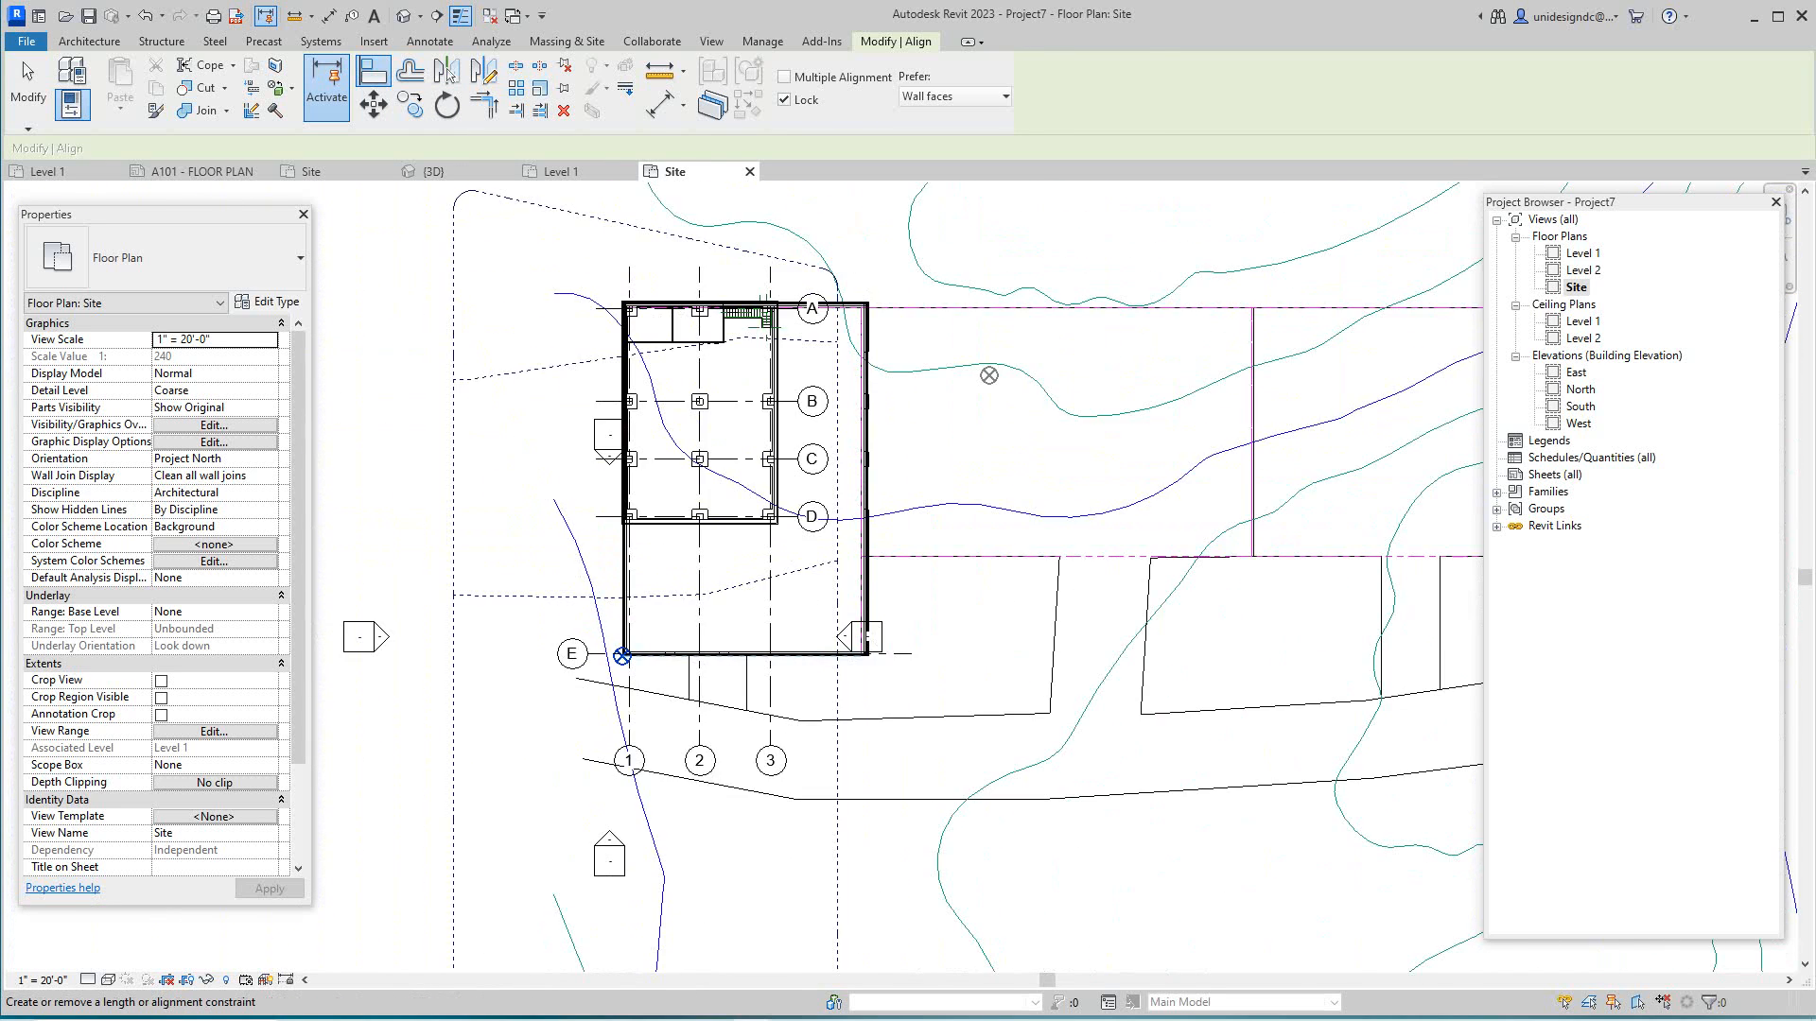
- Pan and zoom to inspect the aligned building against the site outline
{"action": "middle_click_drag", "start_coordinate": [909, 446], "coordinate": [963, 490]}
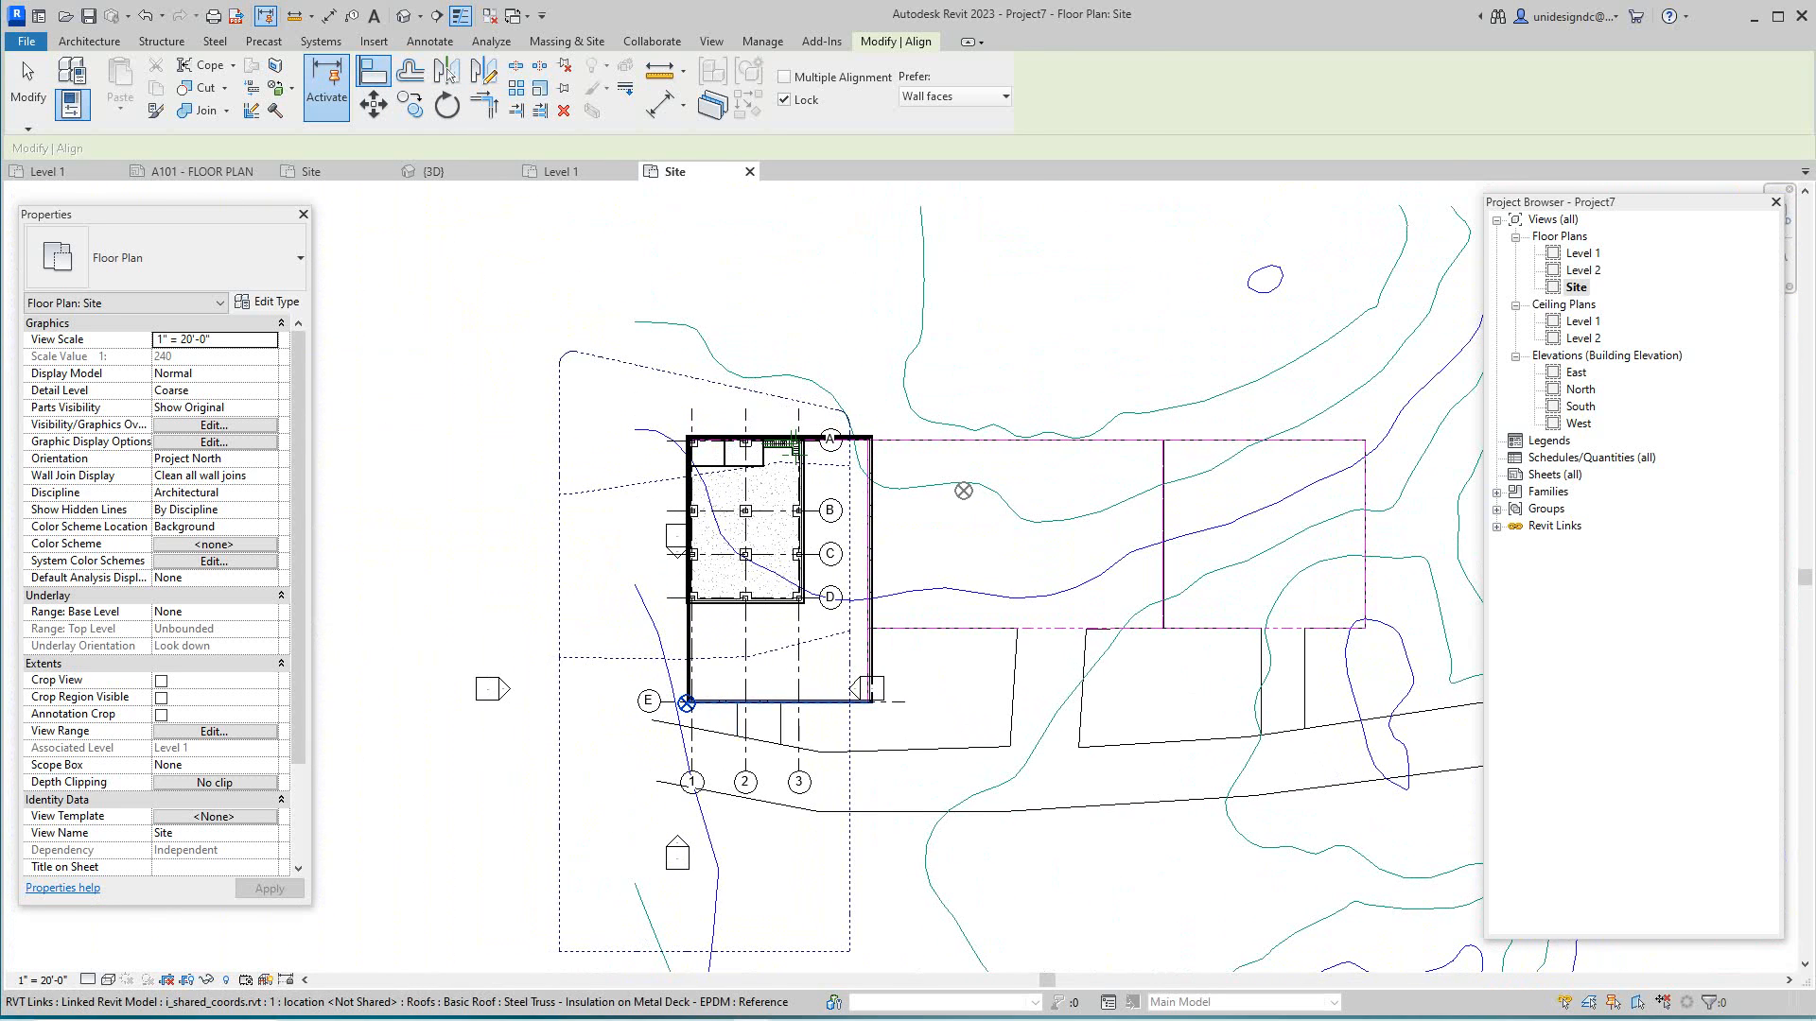
{"action": "scroll", "coordinate": [702, 702], "scroll_direction": "up", "scroll_amount": 1}
{"action": "scroll", "coordinate": [700, 690], "scroll_direction": "down", "scroll_amount": 4}
{"action": "middle_click_drag", "start_coordinate": [717, 687], "coordinate": [848, 698]}
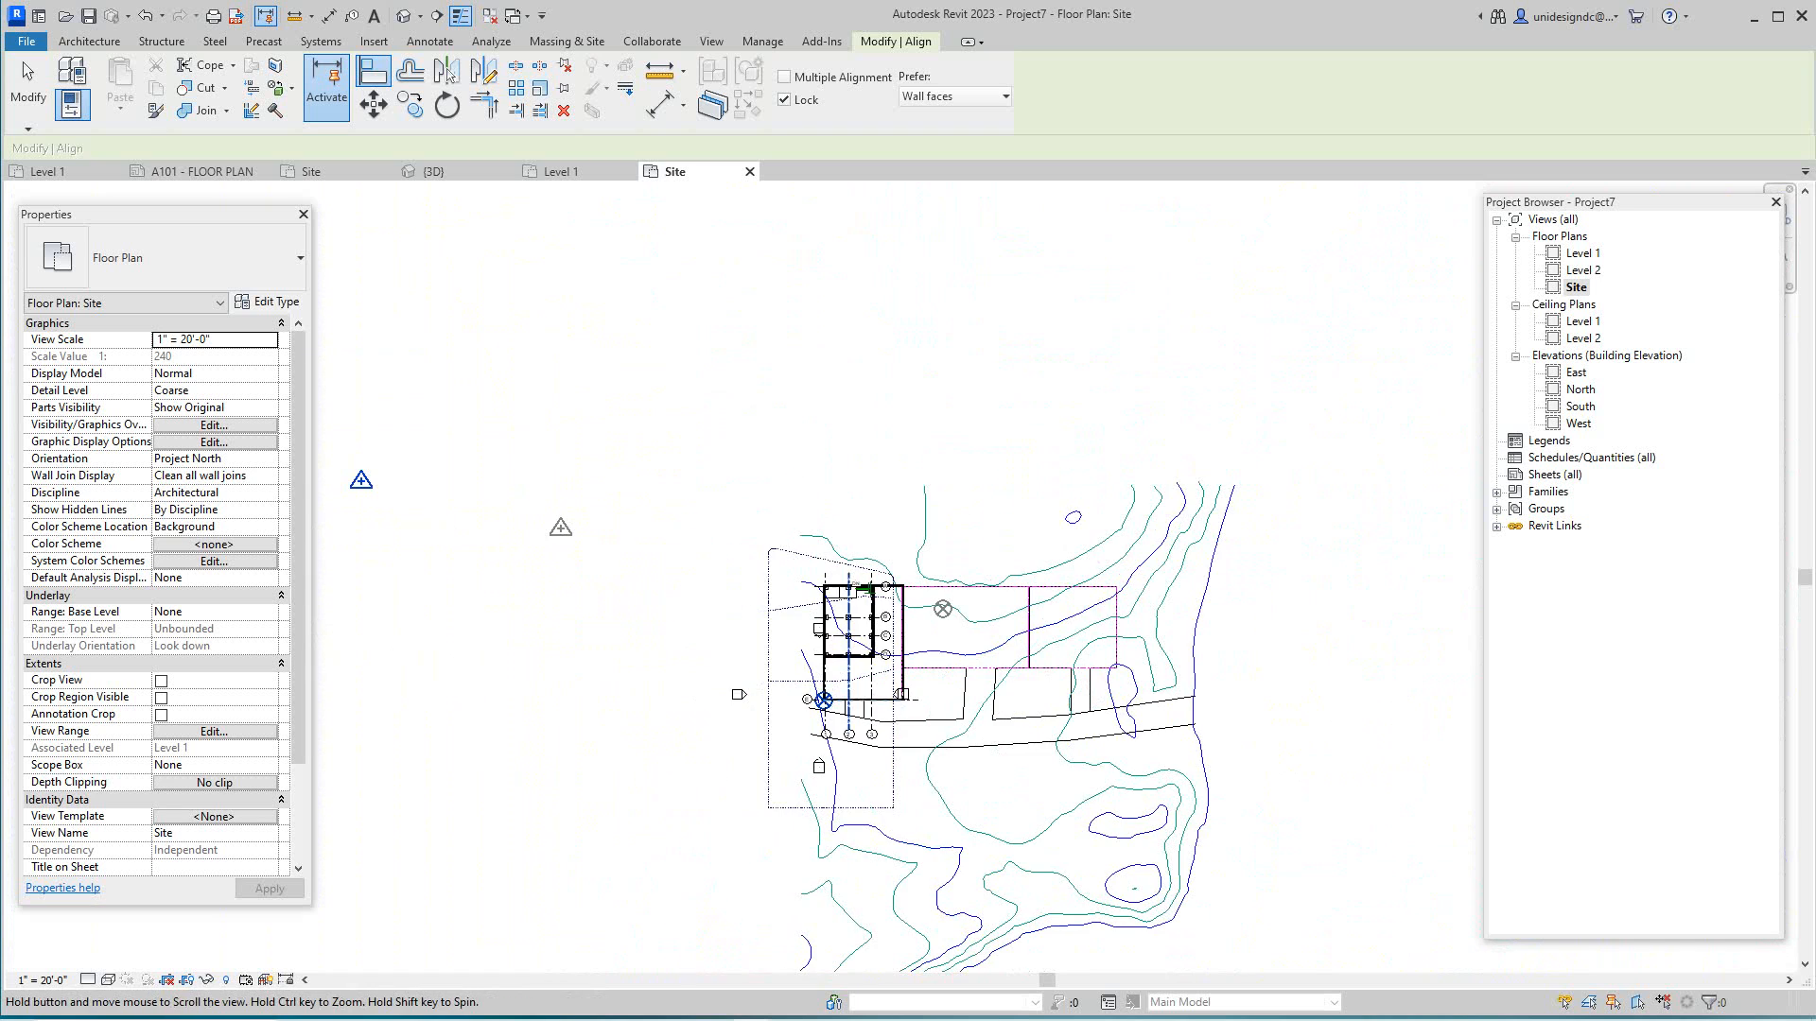
{"action": "scroll", "coordinate": [473, 590], "scroll_direction": "up", "scroll_amount": 2}
{"action": "scroll", "coordinate": [464, 592], "scroll_direction": "down", "scroll_amount": 2}
{"action": "scroll", "coordinate": [463, 594], "scroll_direction": "up", "scroll_amount": 3}
{"action": "middle_click_drag", "start_coordinate": [463, 594], "coordinate": [390, 603]}
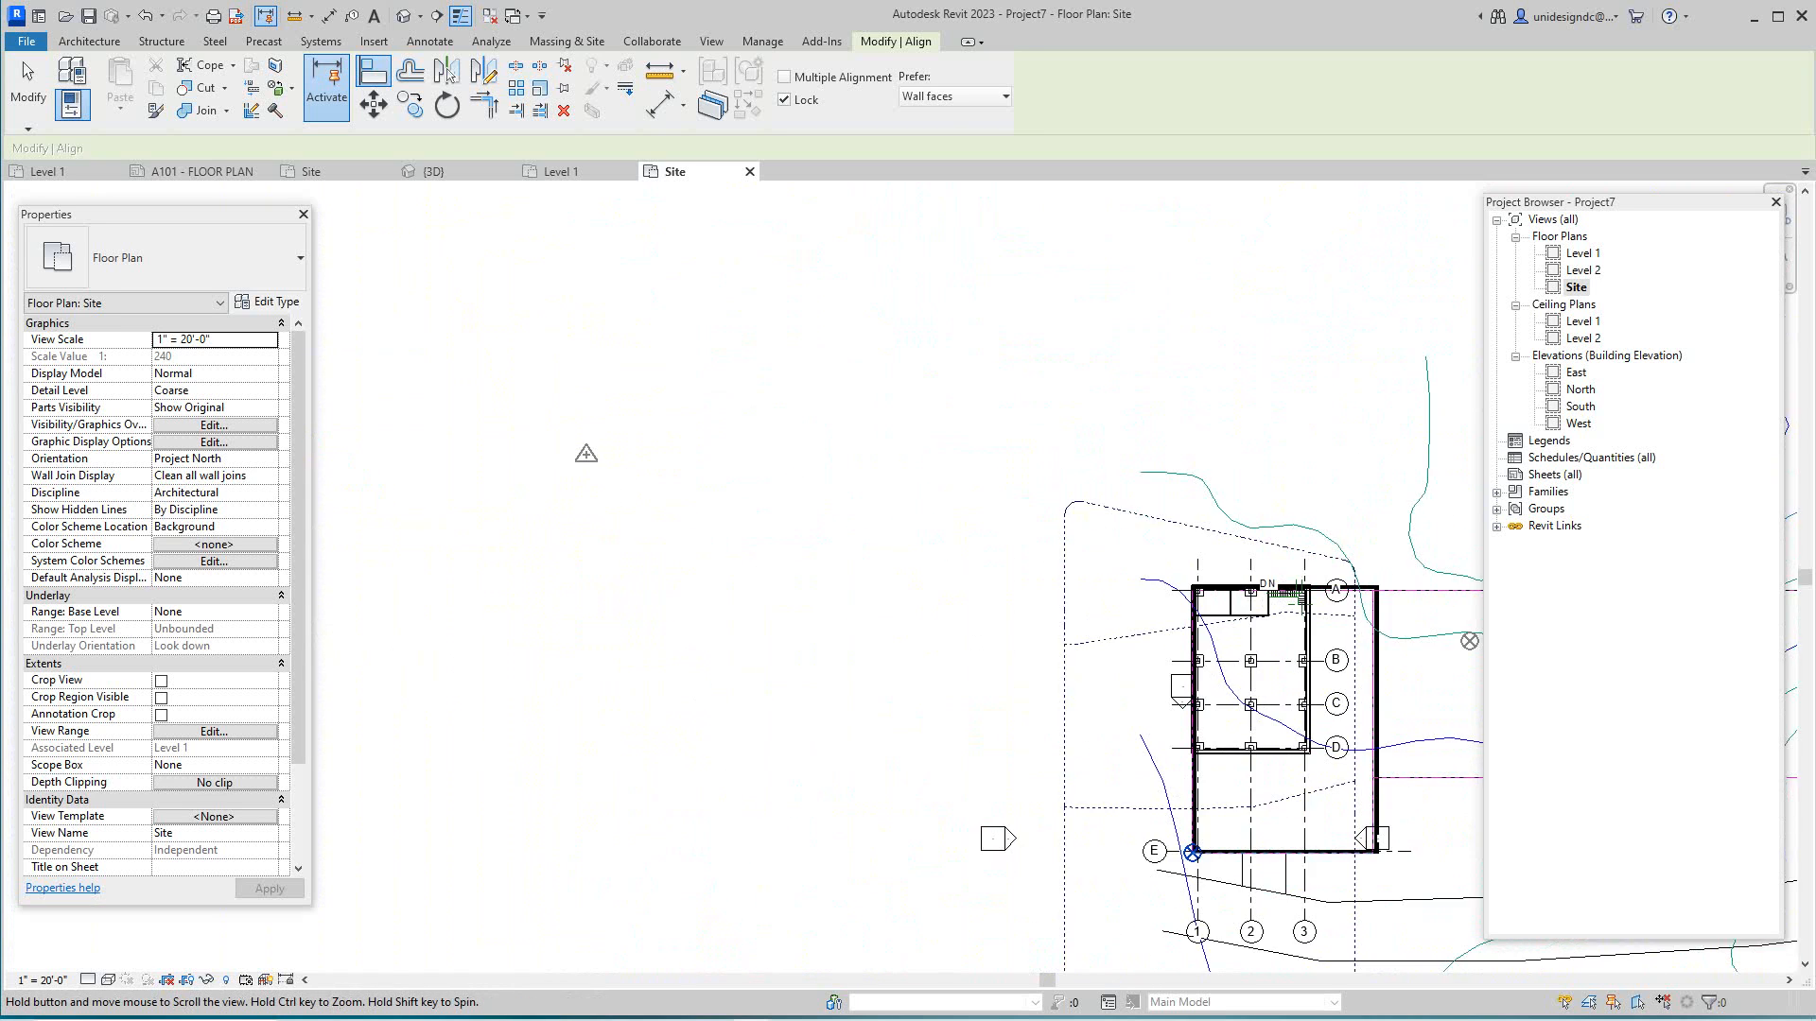
{"action": "middle_click_drag", "start_coordinate": [1248, 679], "coordinate": [993, 614]}
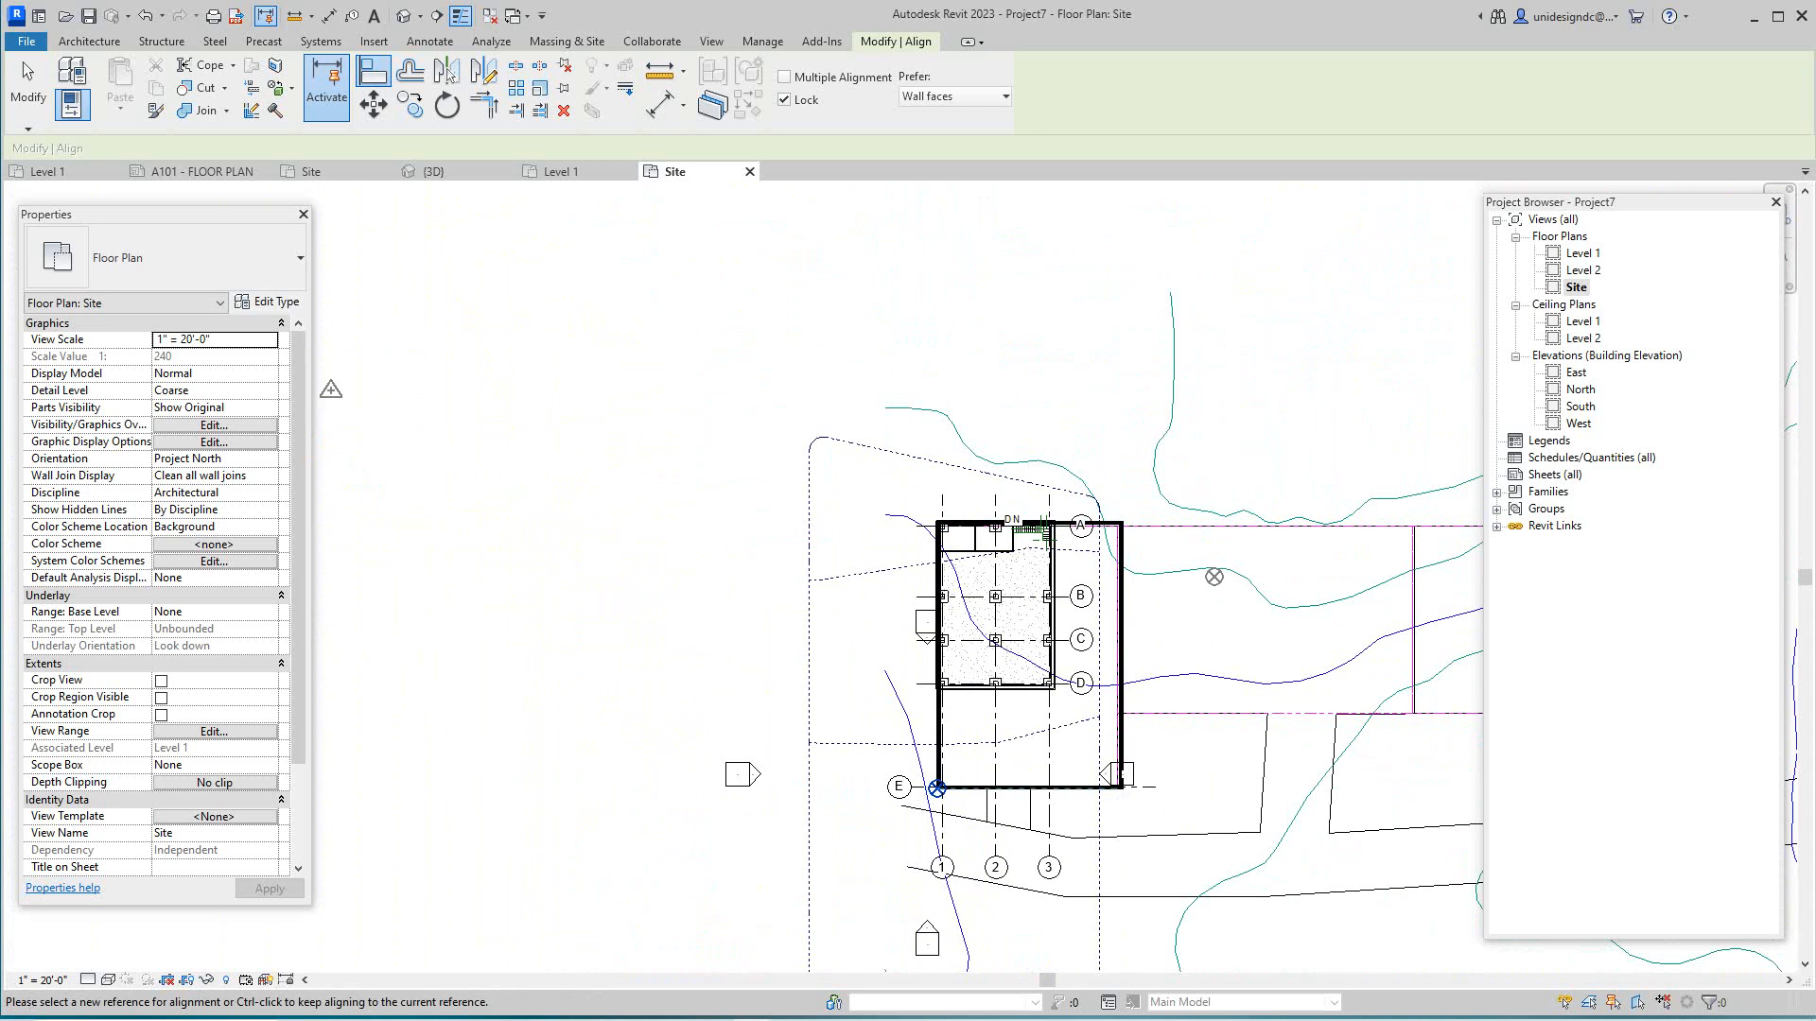
{"action": "scroll", "coordinate": [419, 554], "scroll_direction": "down", "scroll_amount": 2}
{"action": "scroll", "coordinate": [419, 562], "scroll_direction": "down", "scroll_amount": 2}
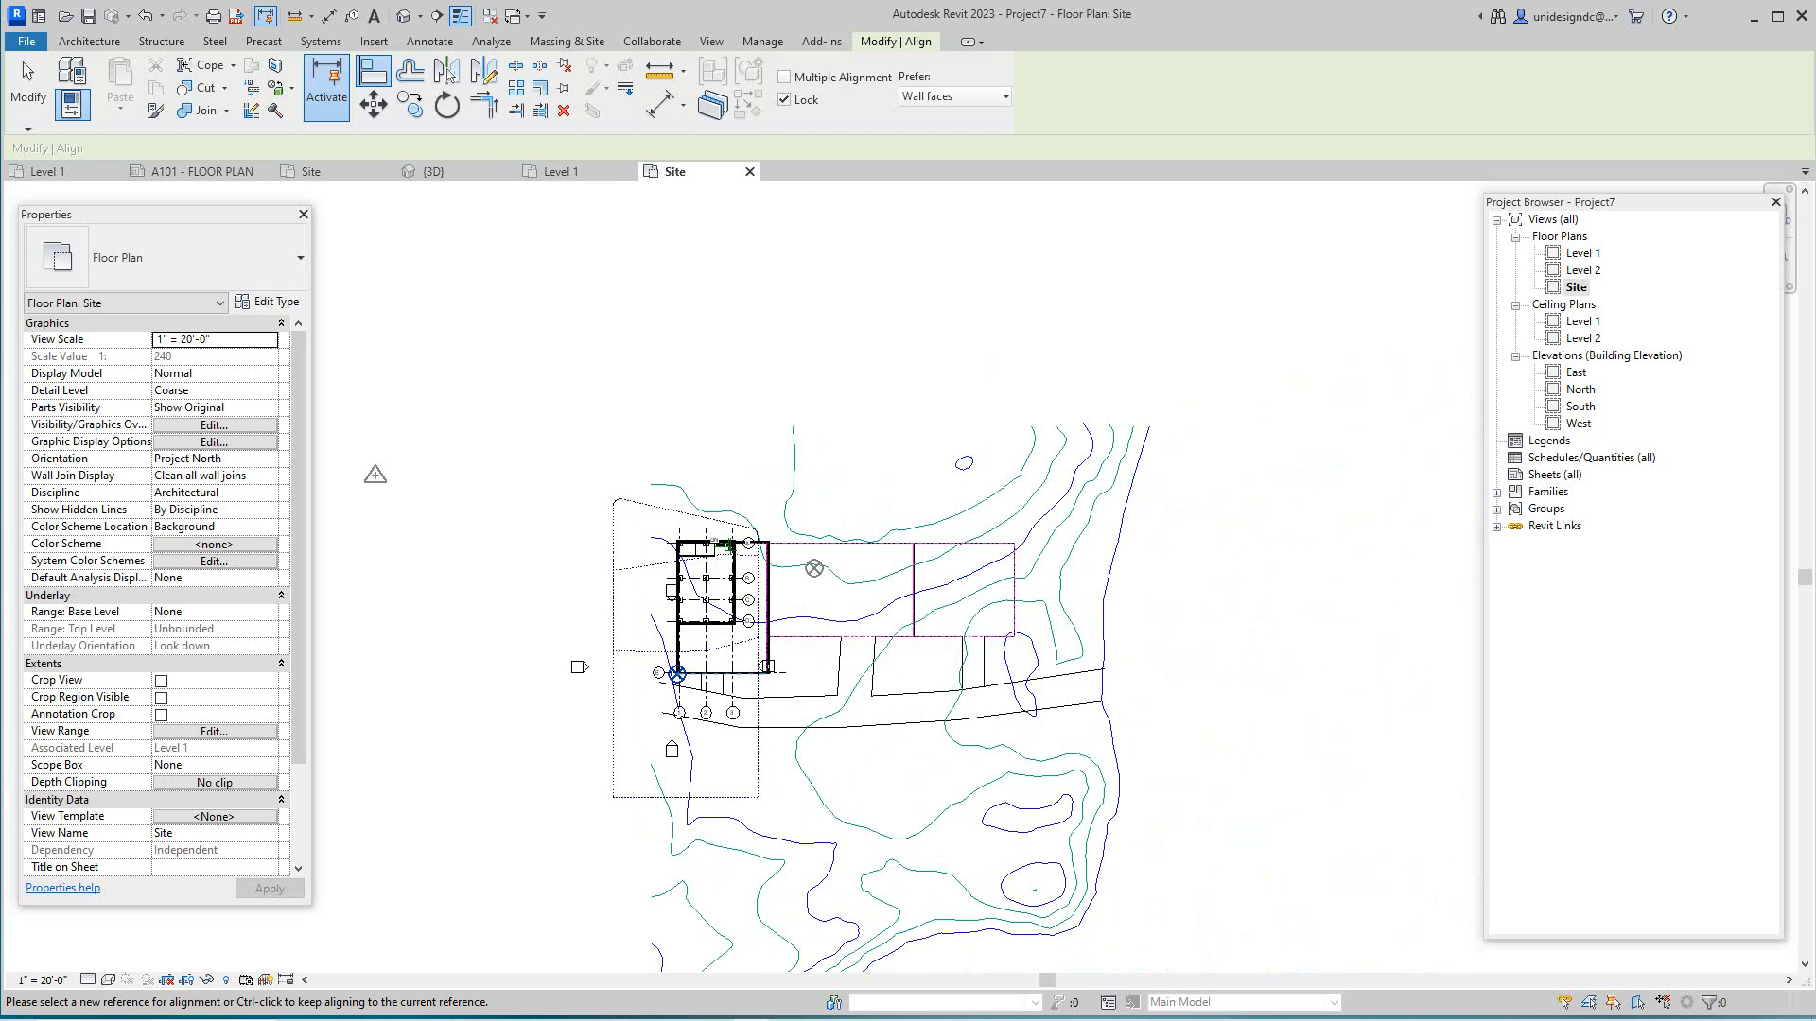
- Cancel the Align tool from the right-click menu
{"action": "right_click", "coordinate": [689, 482]}
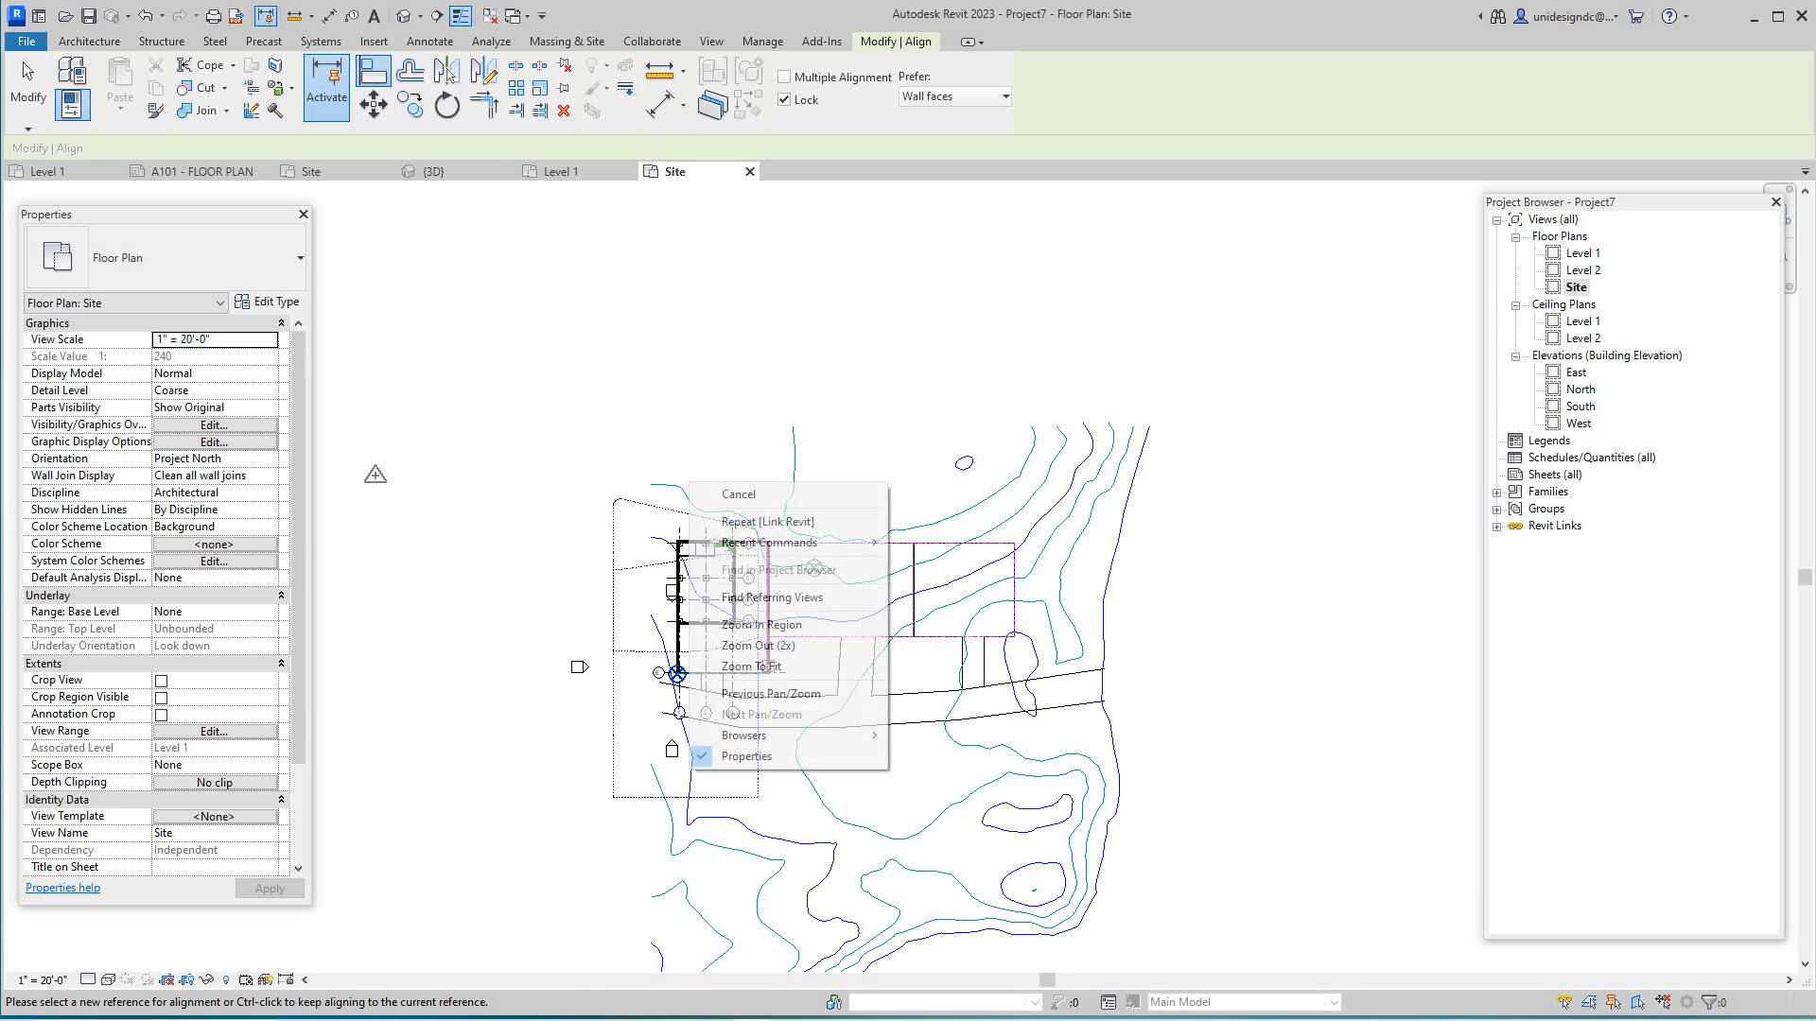
{"action": "left_click", "coordinate": [704, 494]}
{"action": "scroll", "coordinate": [693, 641], "scroll_direction": "up", "scroll_amount": 2}
{"action": "scroll", "coordinate": [696, 654], "scroll_direction": "up", "scroll_amount": 1}
{"action": "right_click", "coordinate": [463, 562]}
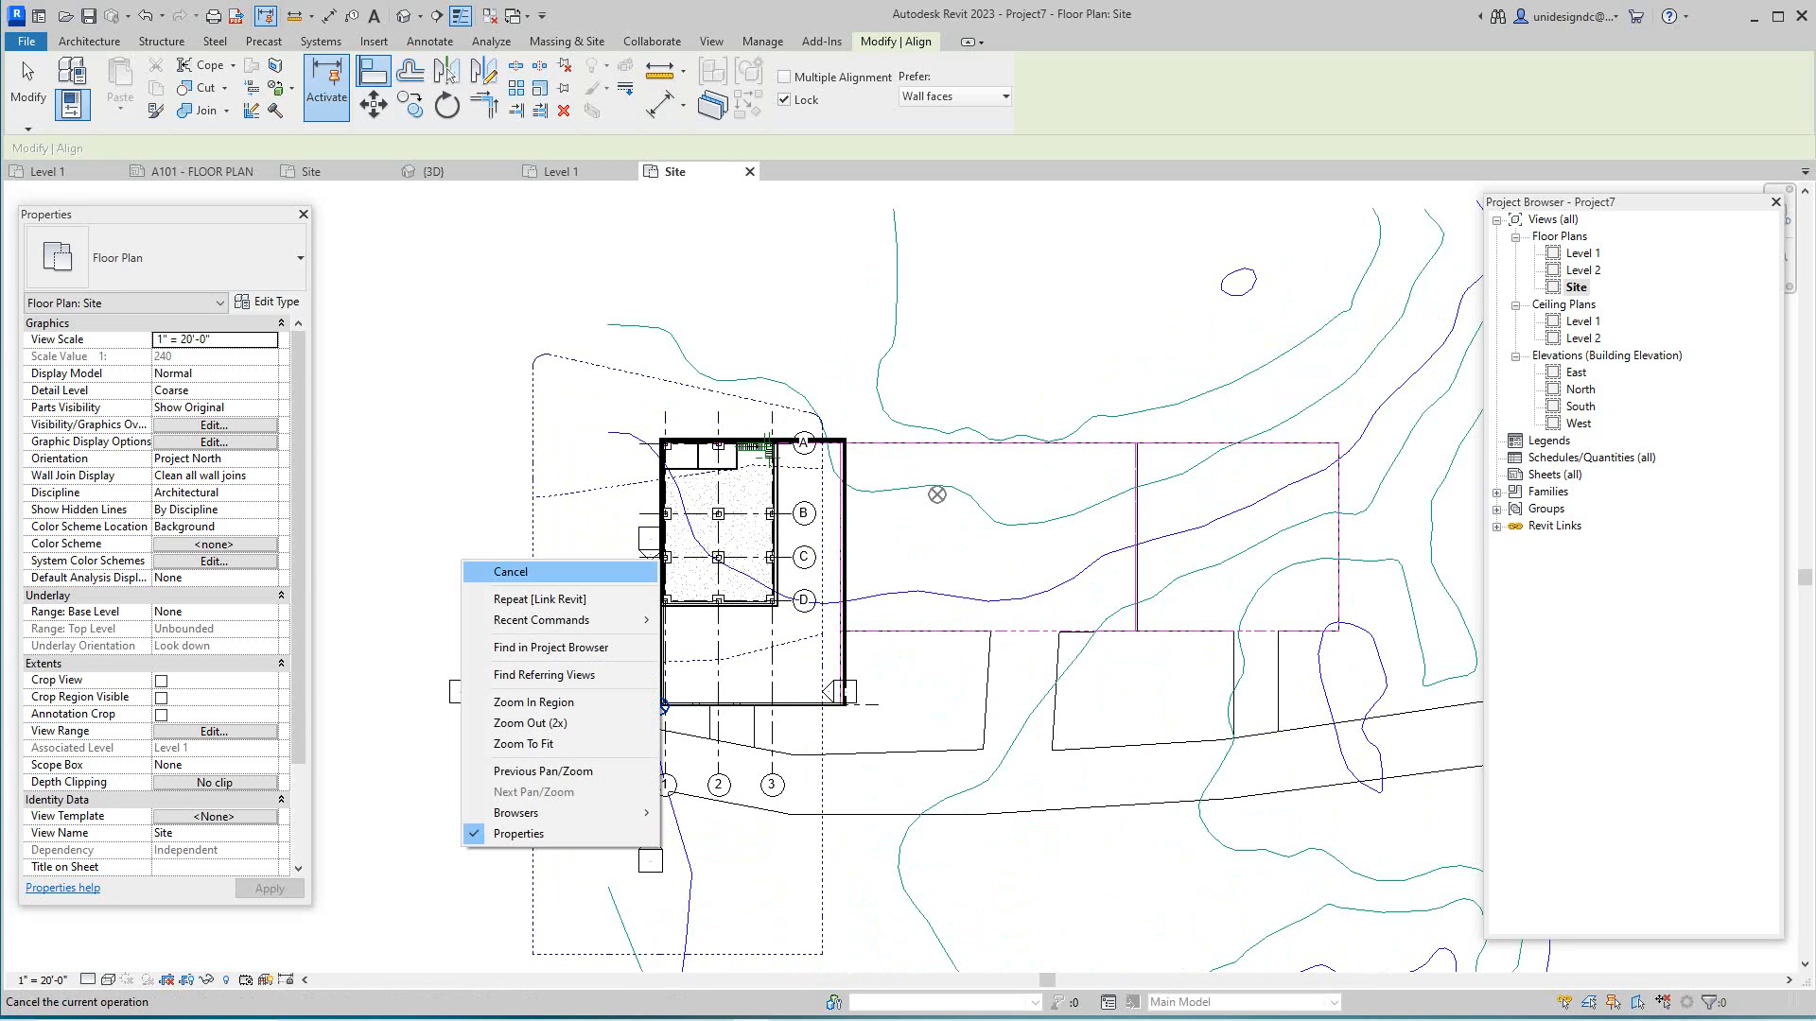
{"action": "left_click", "coordinate": [511, 571]}
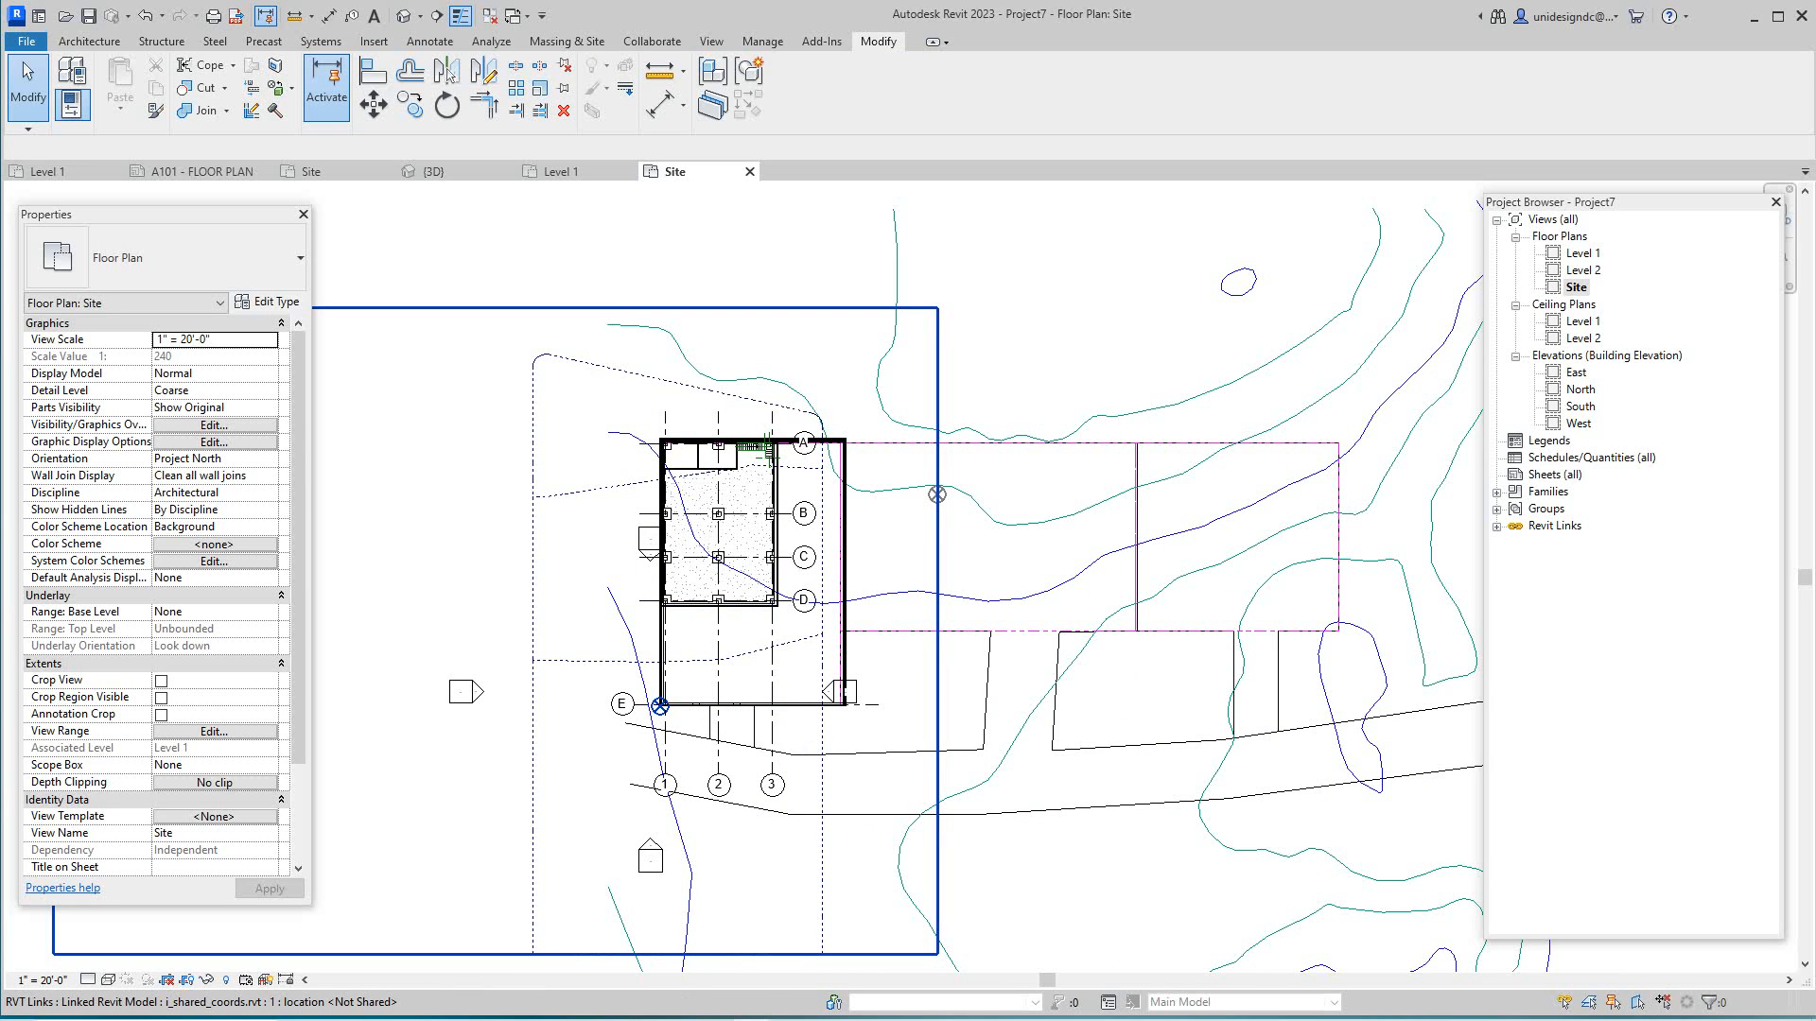
{"action": "left_click", "coordinate": [742, 606]}
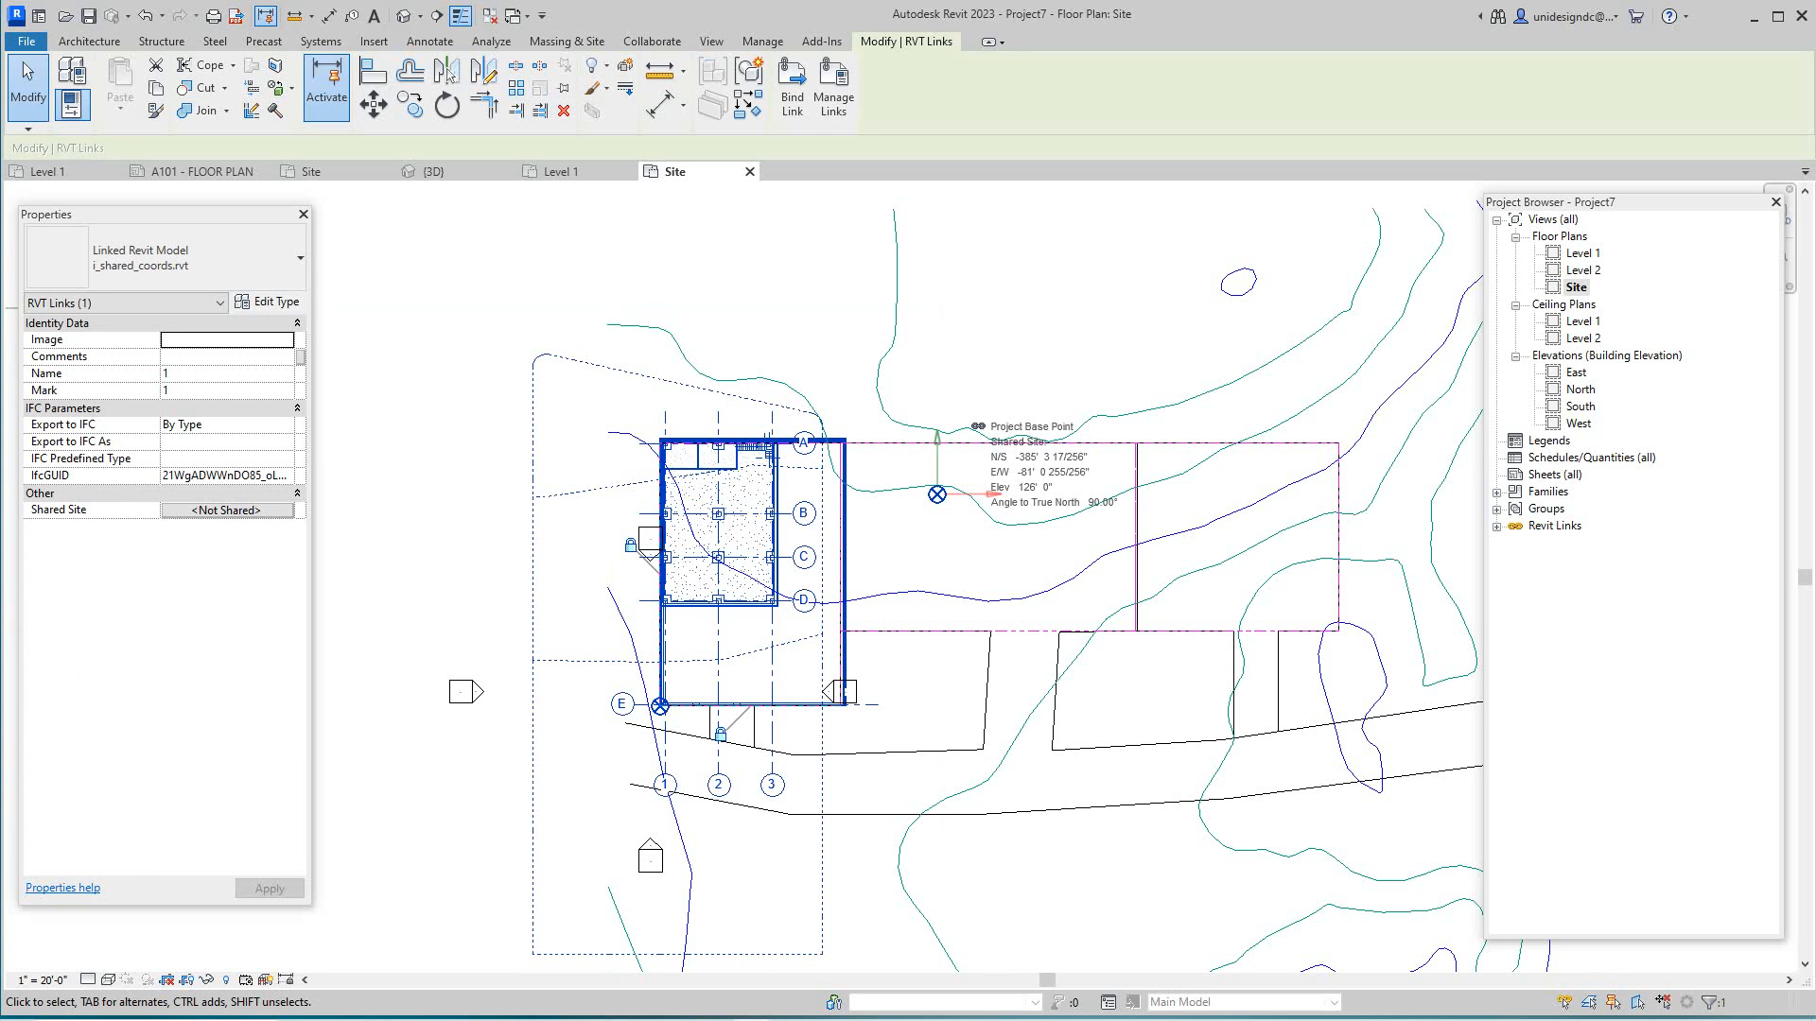
{"action": "left_click", "coordinate": [227, 511]}
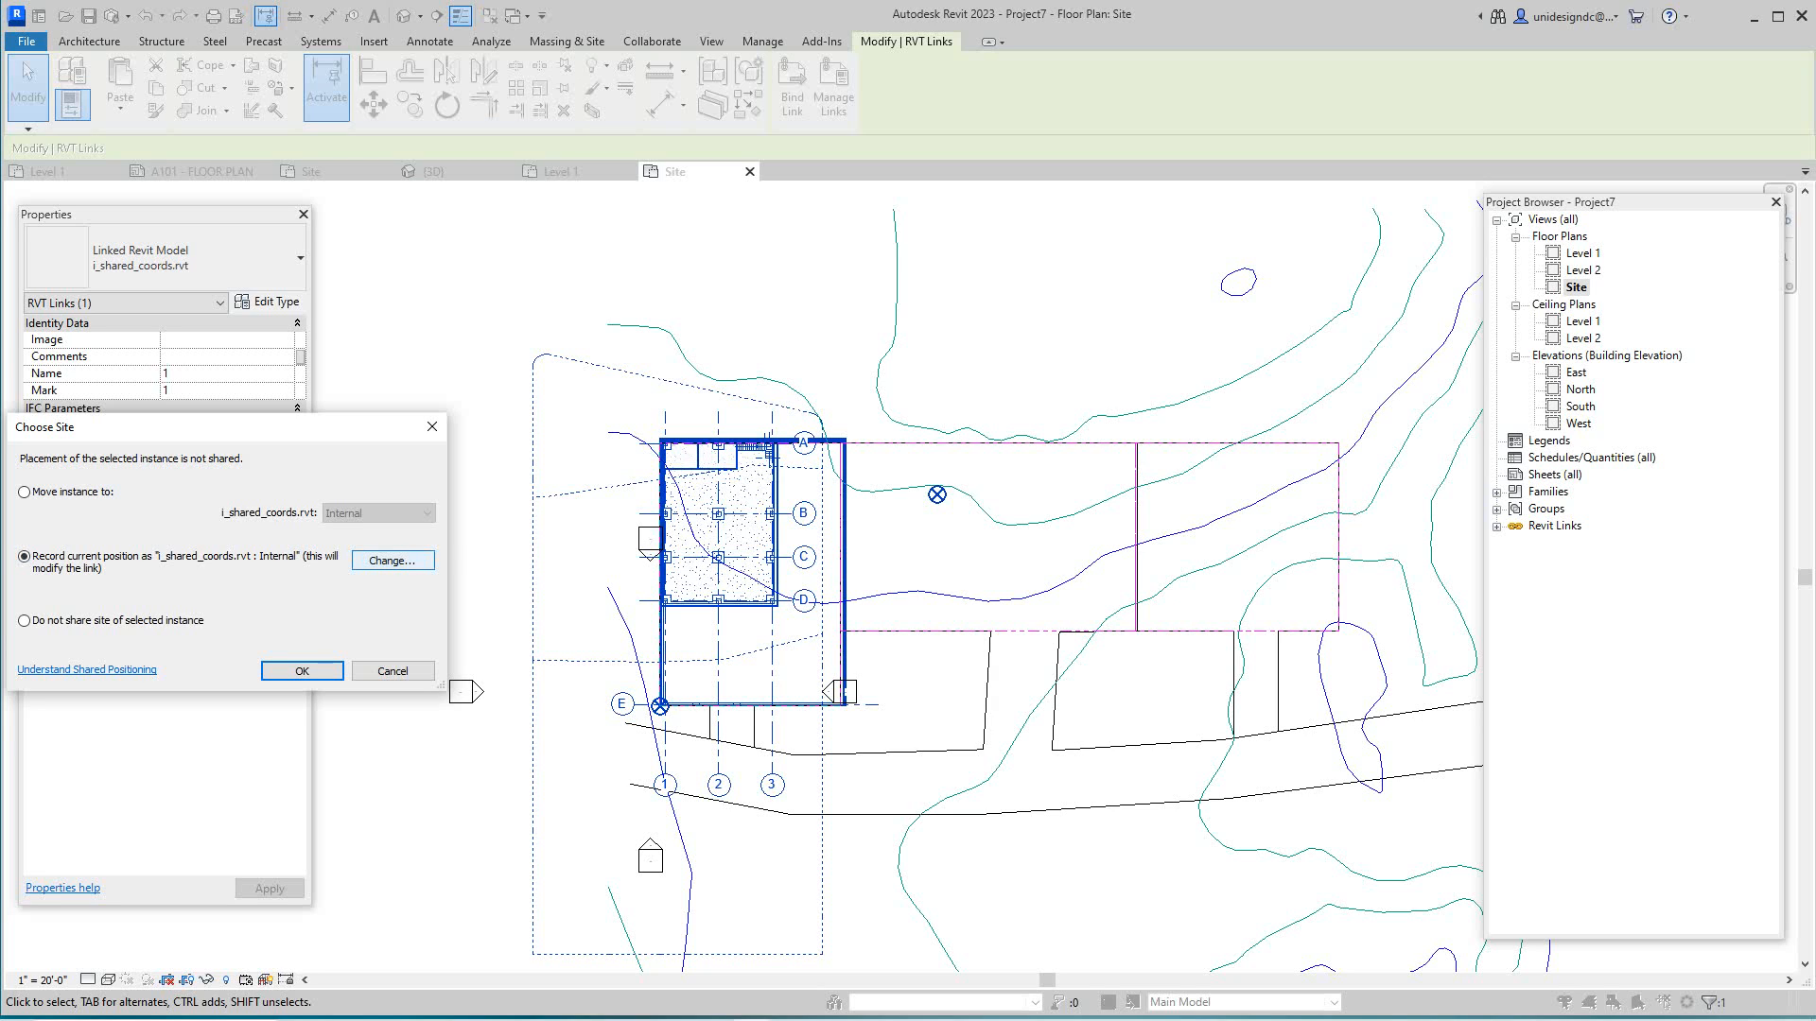
{"action": "left_click", "coordinate": [394, 561]}
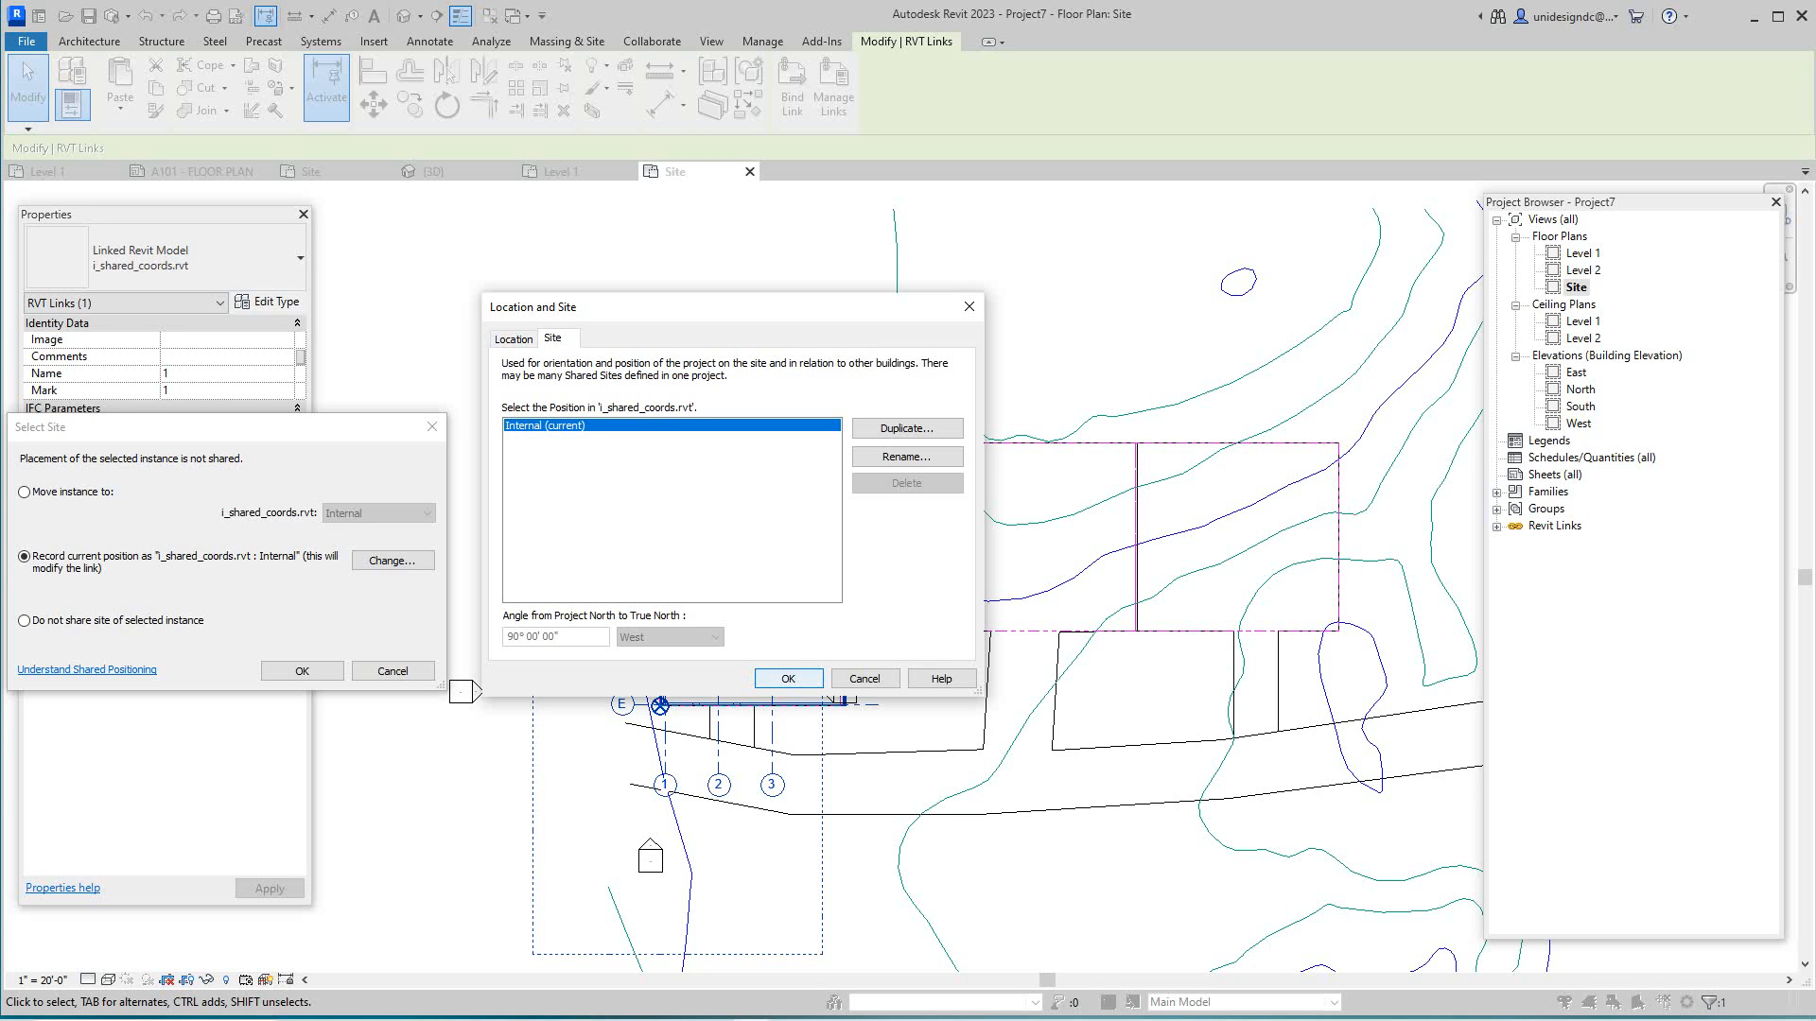
{"action": "key", "text": "Return"}
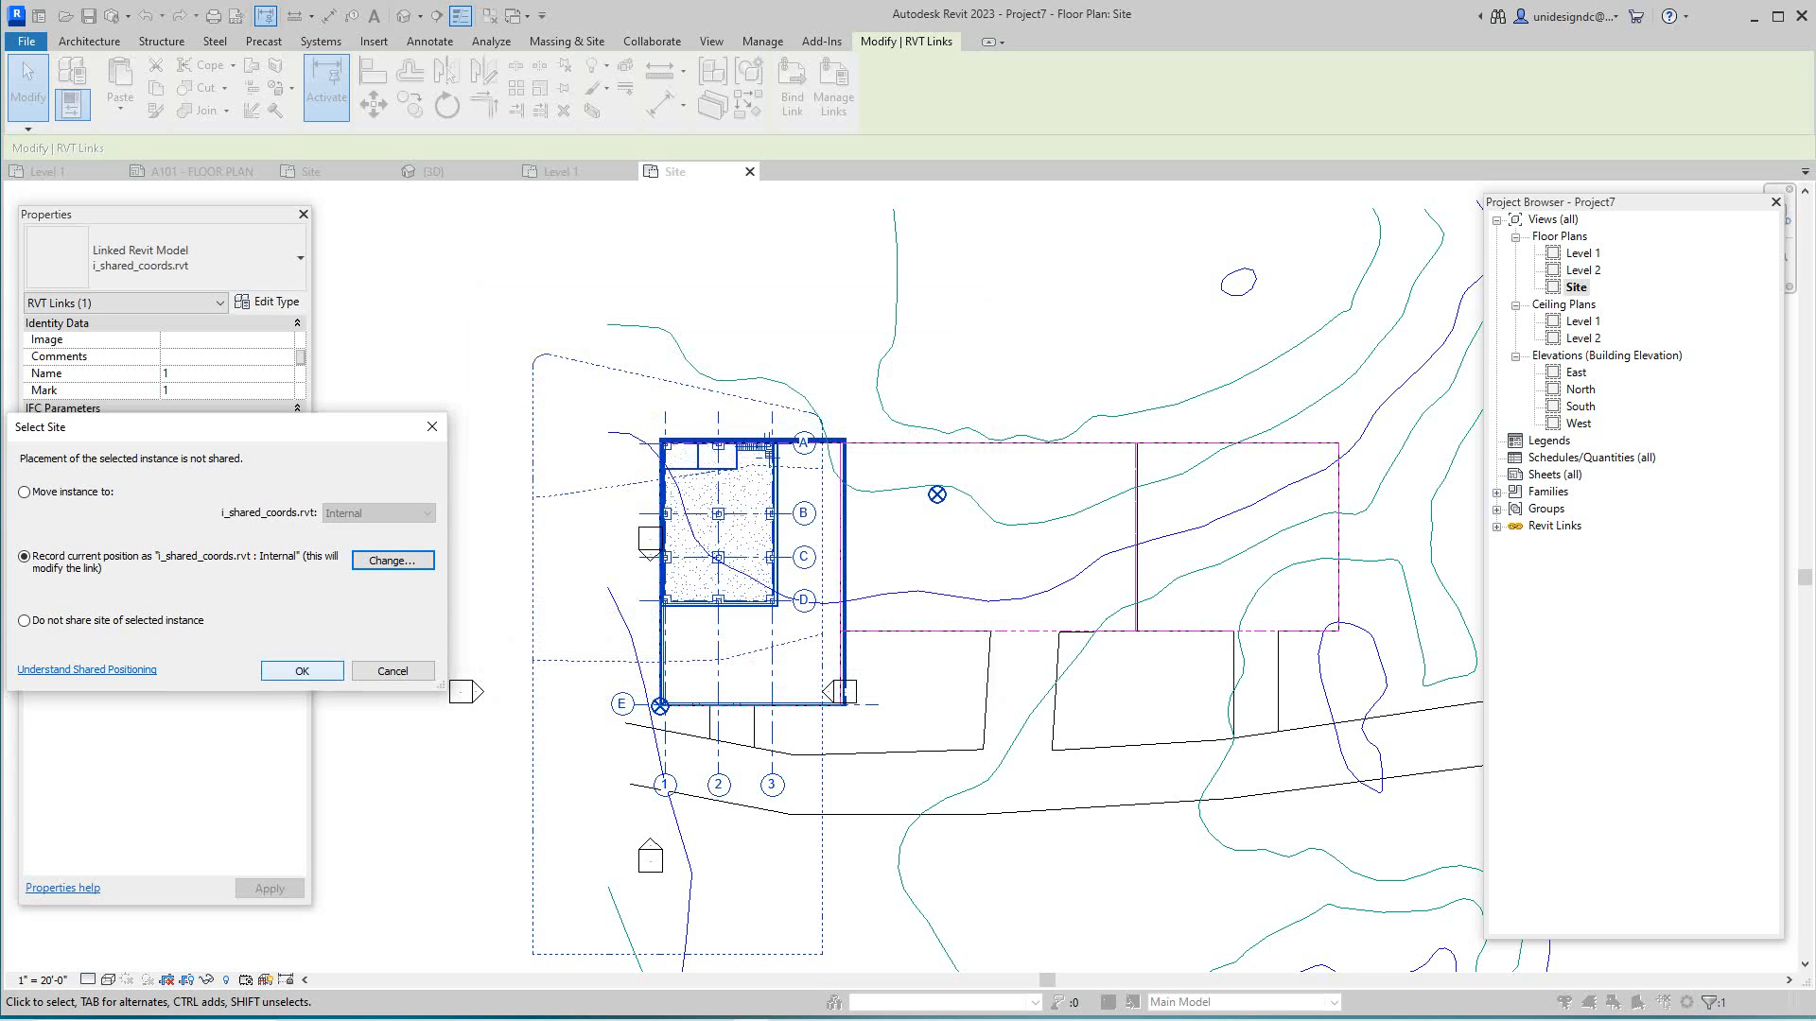
{"action": "left_click", "coordinate": [302, 671]}
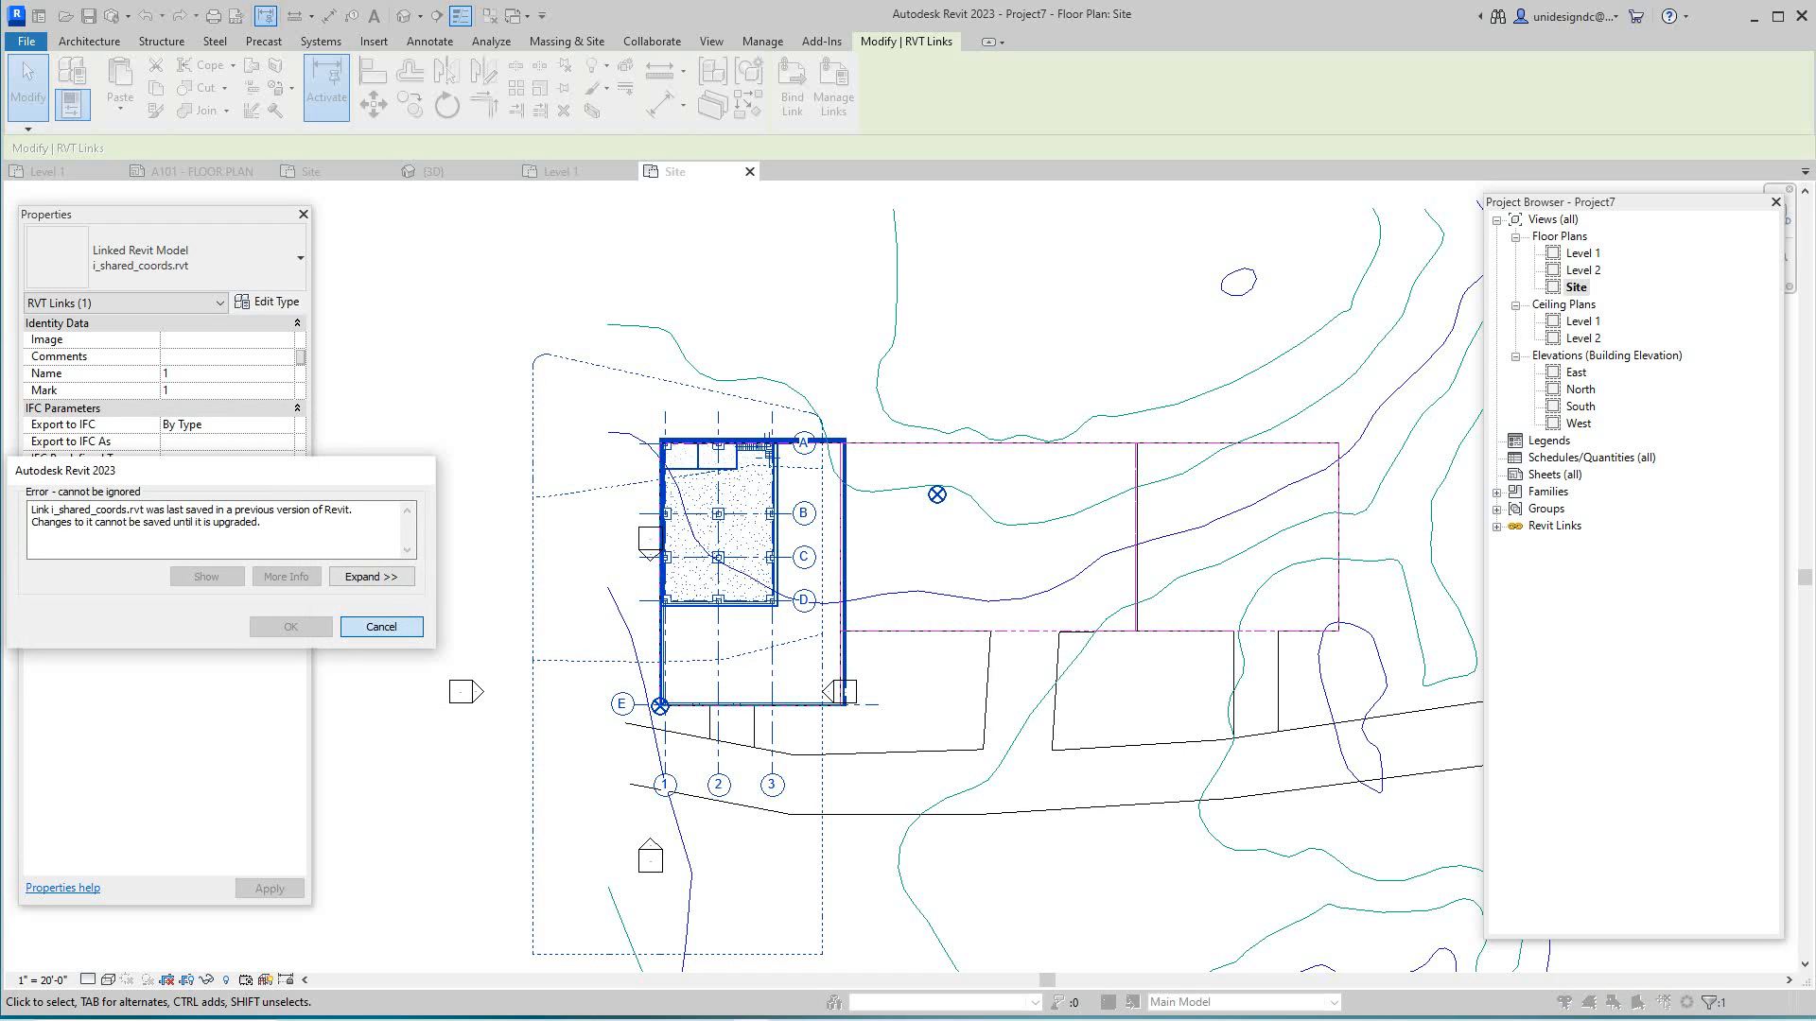
{"action": "key", "text": "Return"}
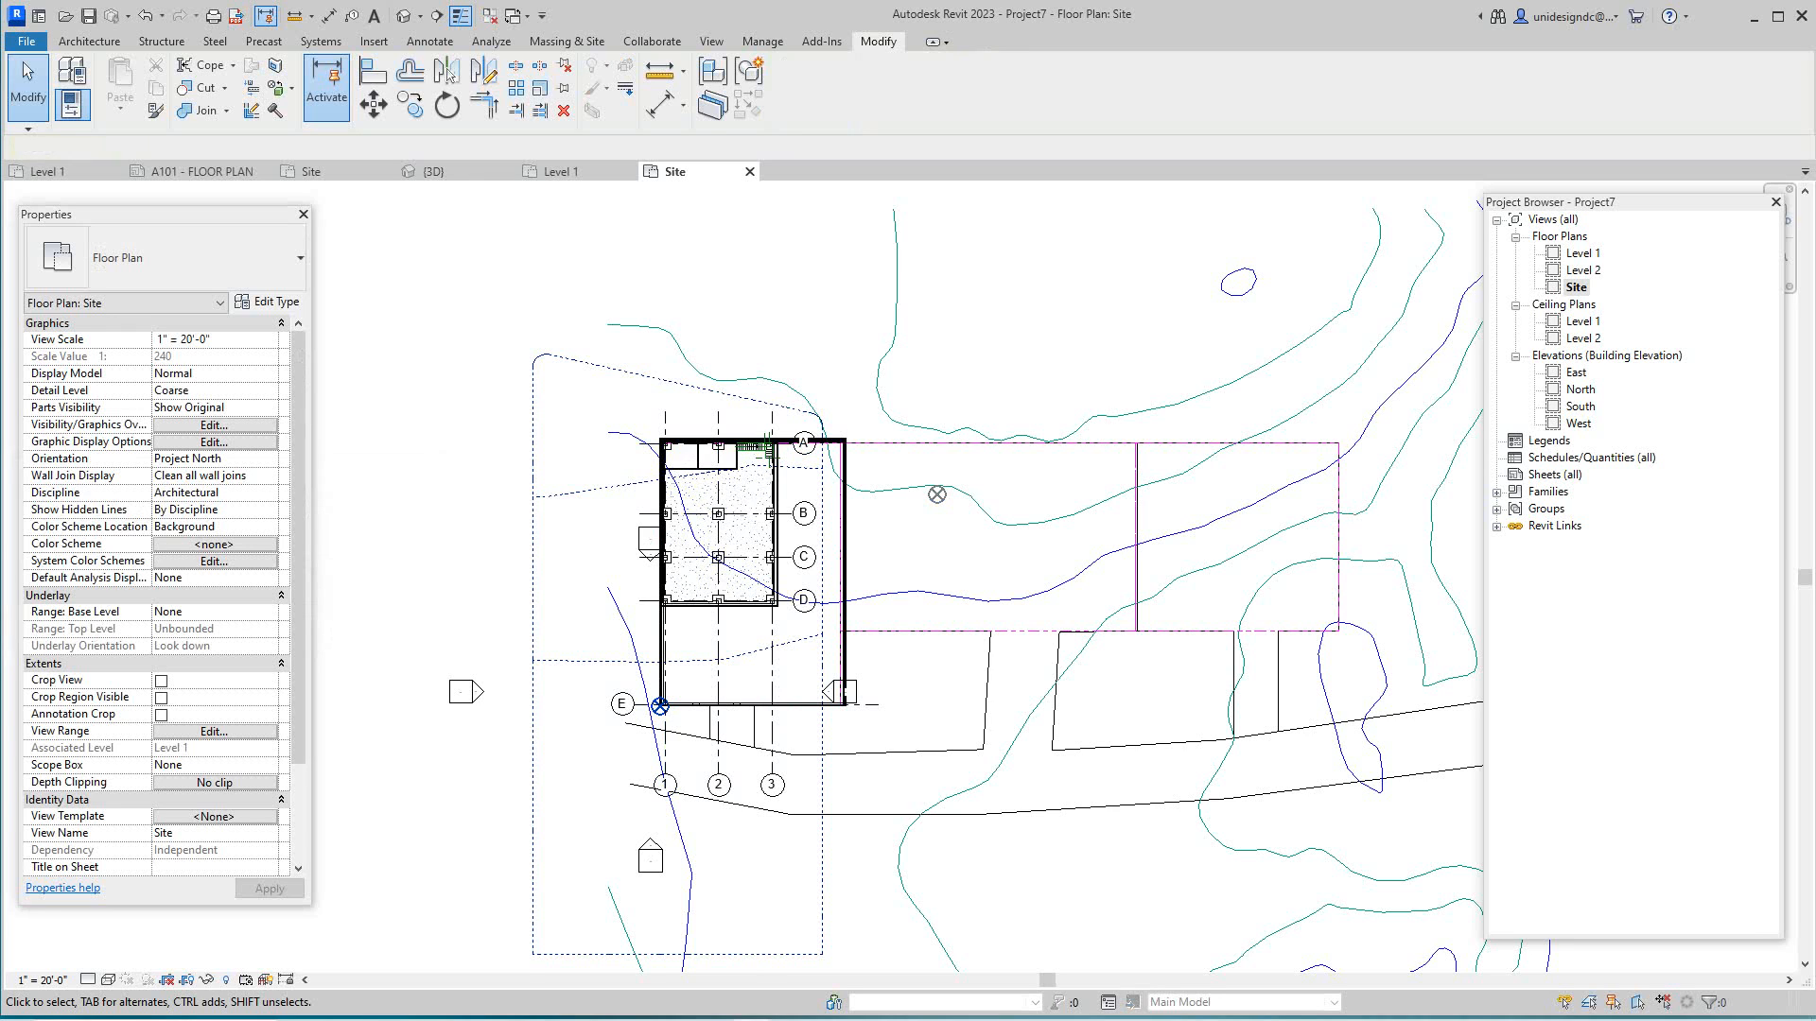
{"action": "scroll", "coordinate": [827, 577], "scroll_direction": "down", "scroll_amount": 2}
{"action": "scroll", "coordinate": [703, 671], "scroll_direction": "down", "scroll_amount": 3}
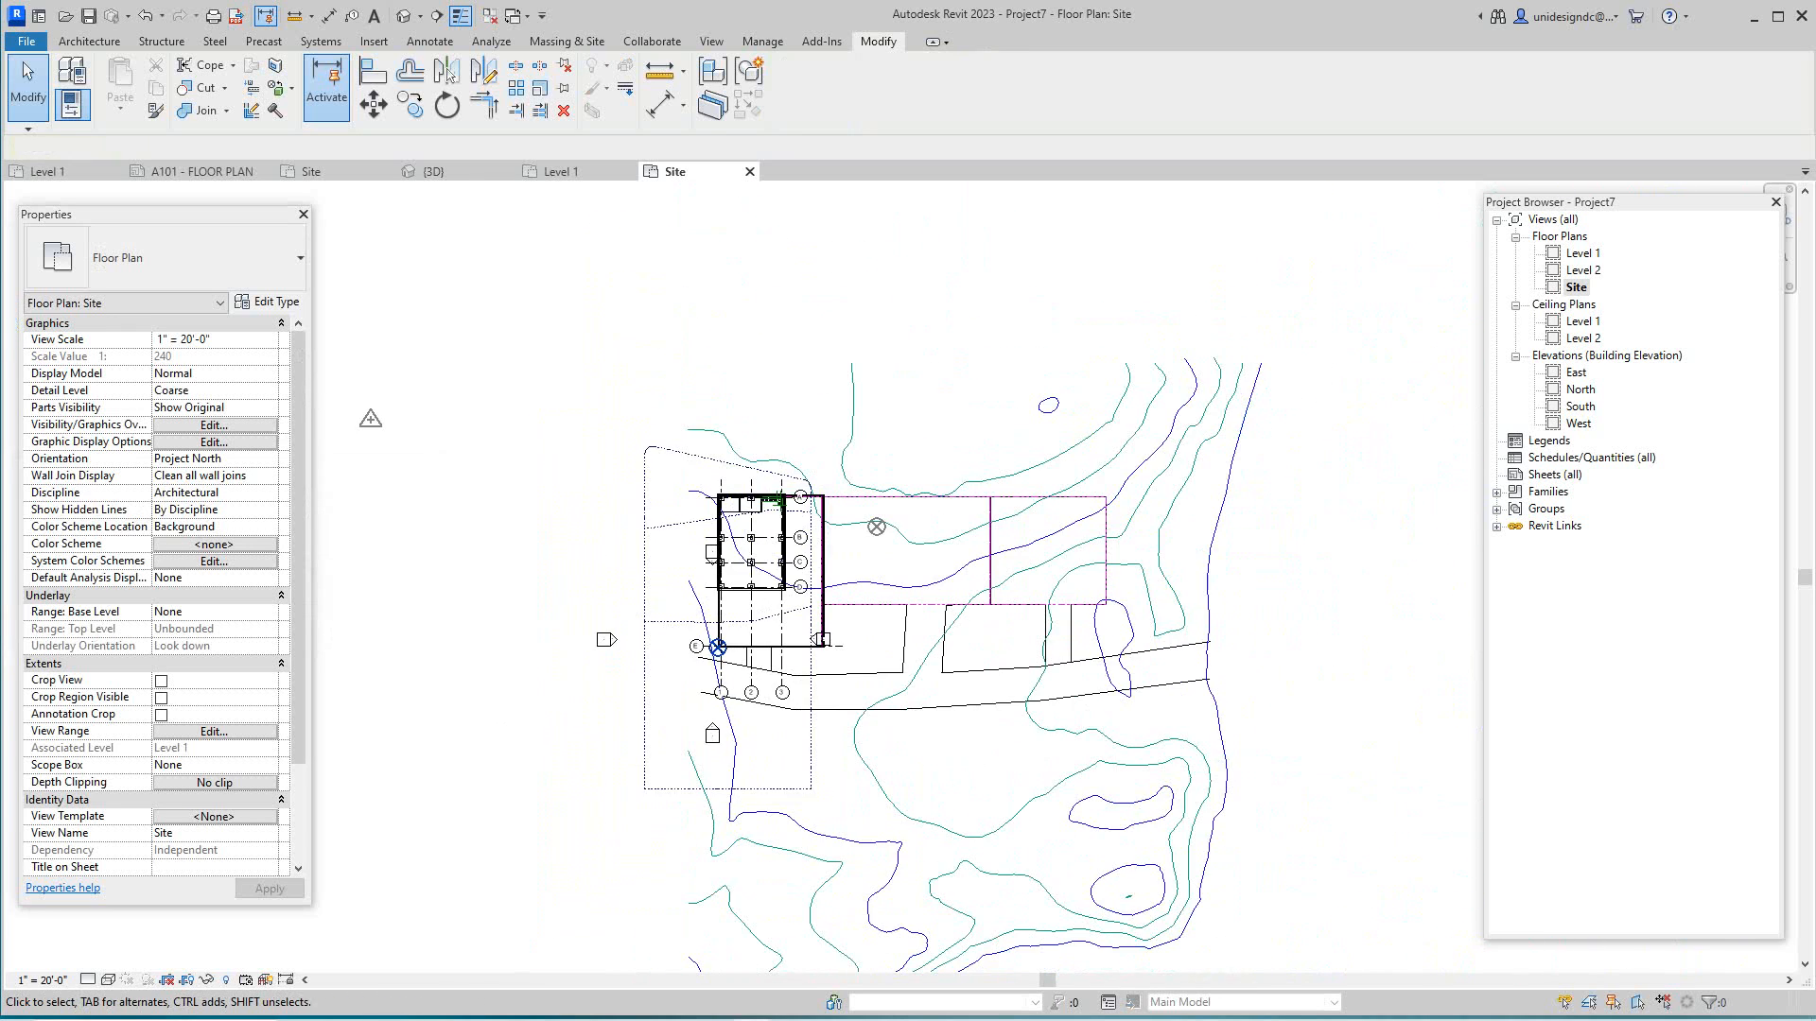
{"action": "middle_click_drag", "start_coordinate": [703, 671], "coordinate": [816, 759]}
{"action": "scroll", "coordinate": [860, 741], "scroll_direction": "up", "scroll_amount": 6}
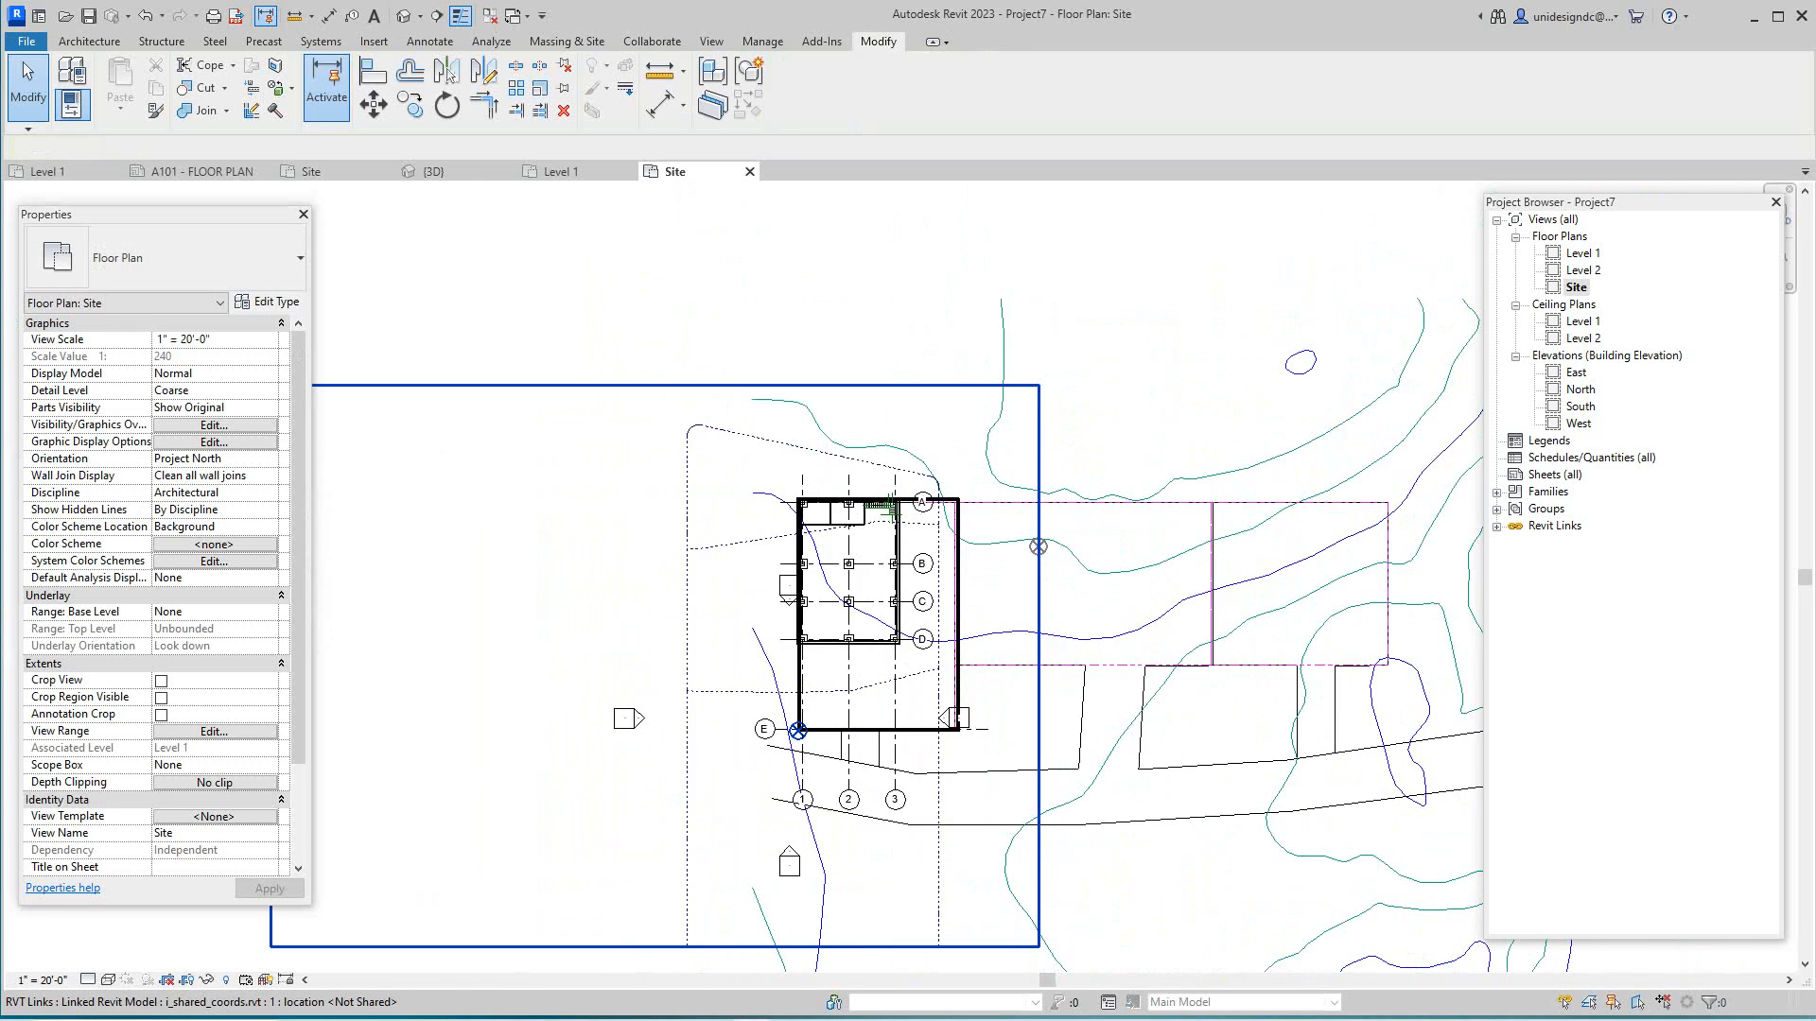
{"action": "scroll", "coordinate": [859, 741], "scroll_direction": "down", "scroll_amount": 1}
{"action": "middle_click_drag", "start_coordinate": [860, 741], "coordinate": [809, 628]}
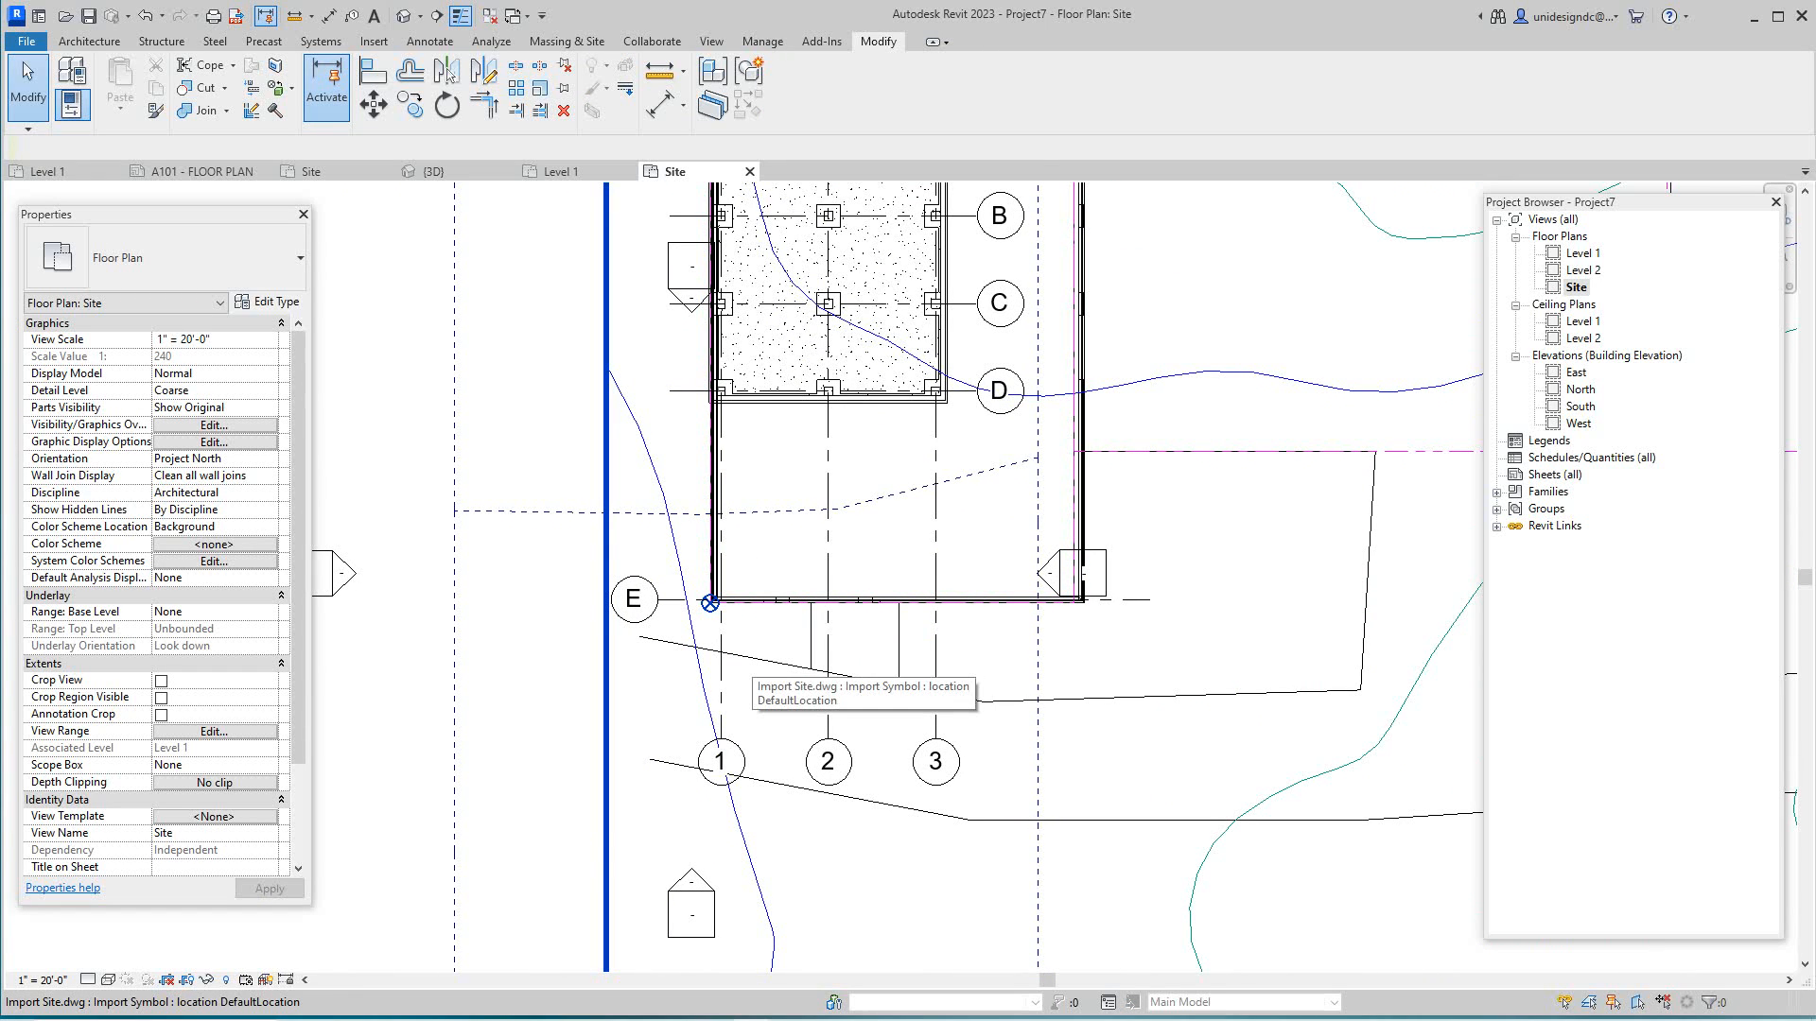
{"action": "scroll", "coordinate": [762, 665], "scroll_direction": "down", "scroll_amount": 5}
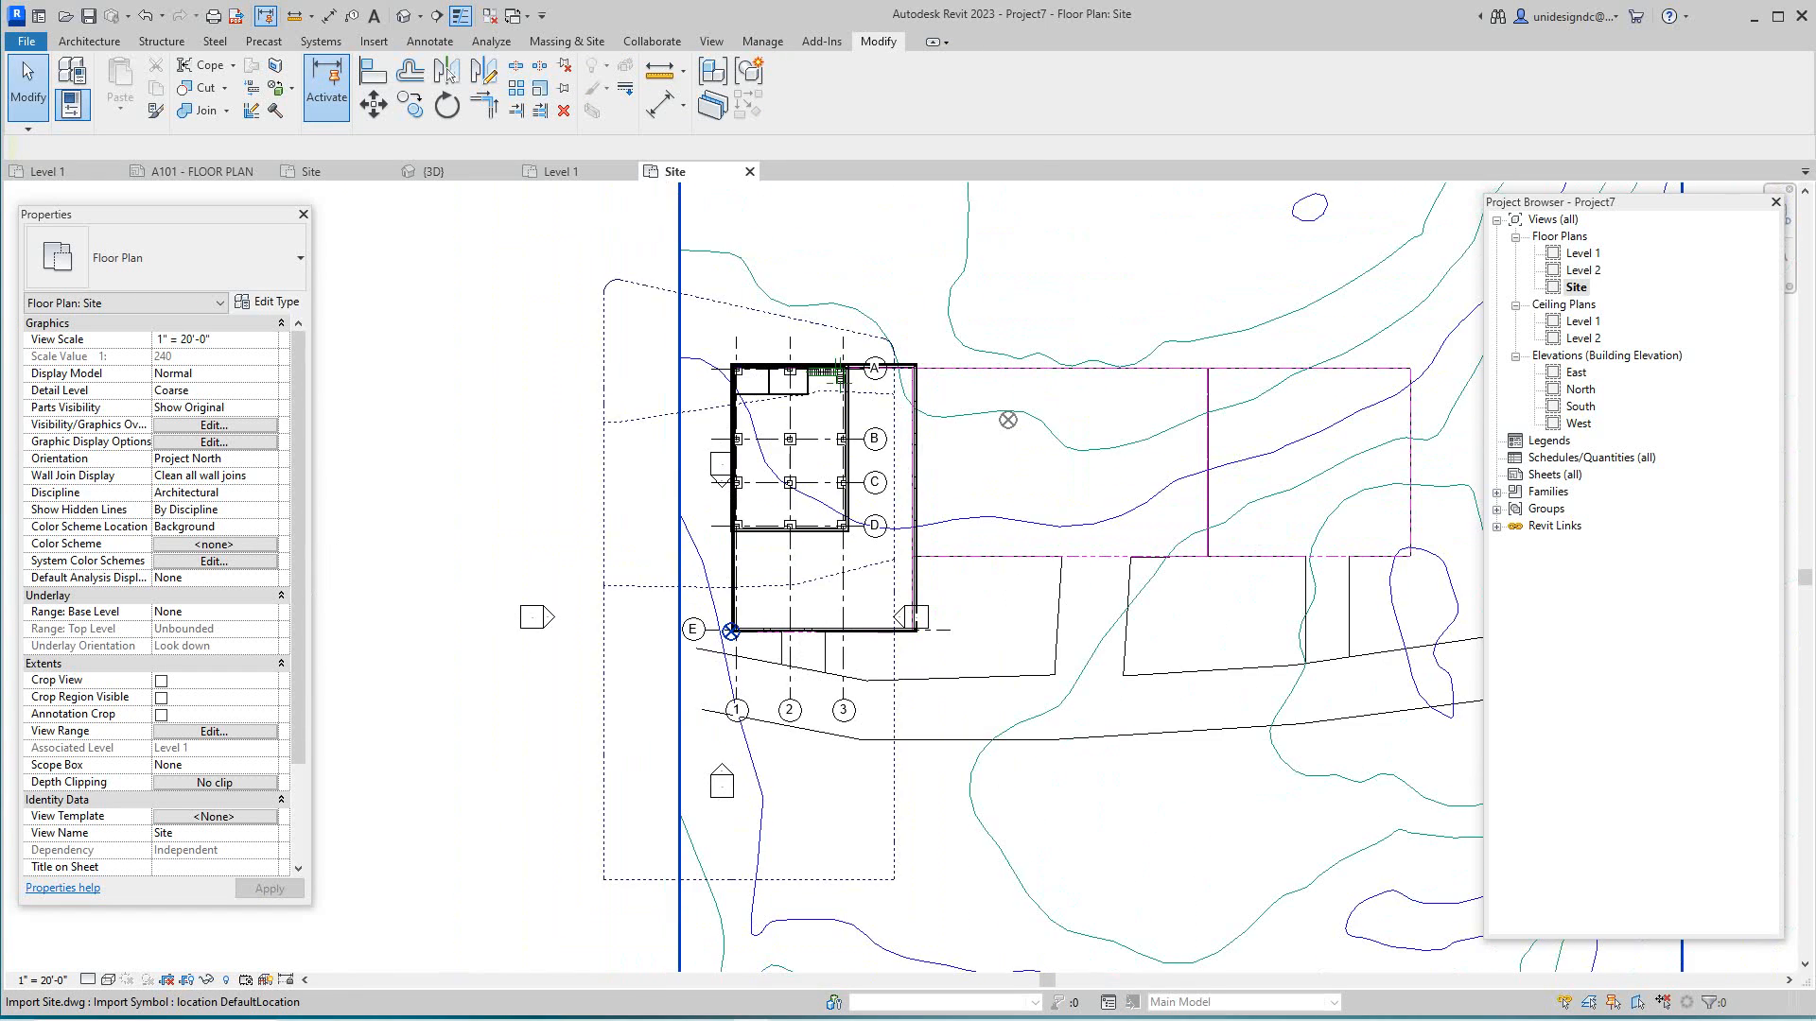
{"action": "scroll", "coordinate": [584, 727], "scroll_direction": "down", "scroll_amount": 2}
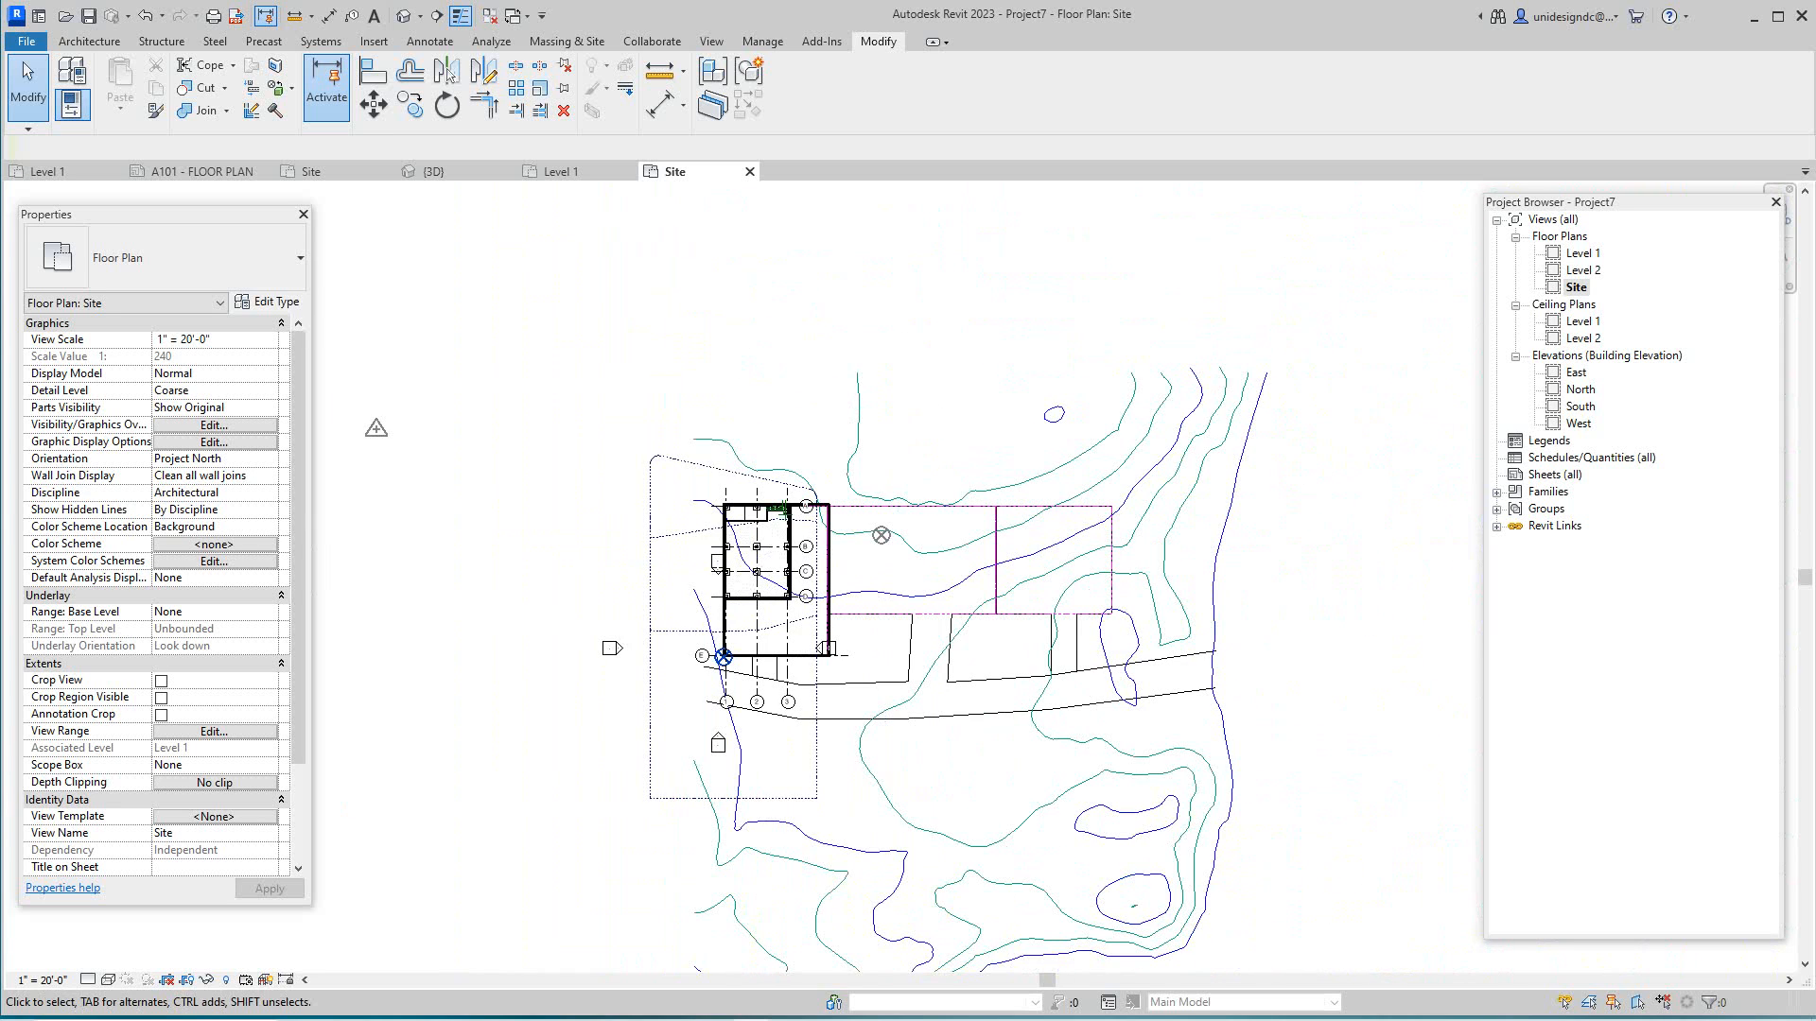
{"action": "scroll", "coordinate": [831, 246], "scroll_direction": "down", "scroll_amount": 1}
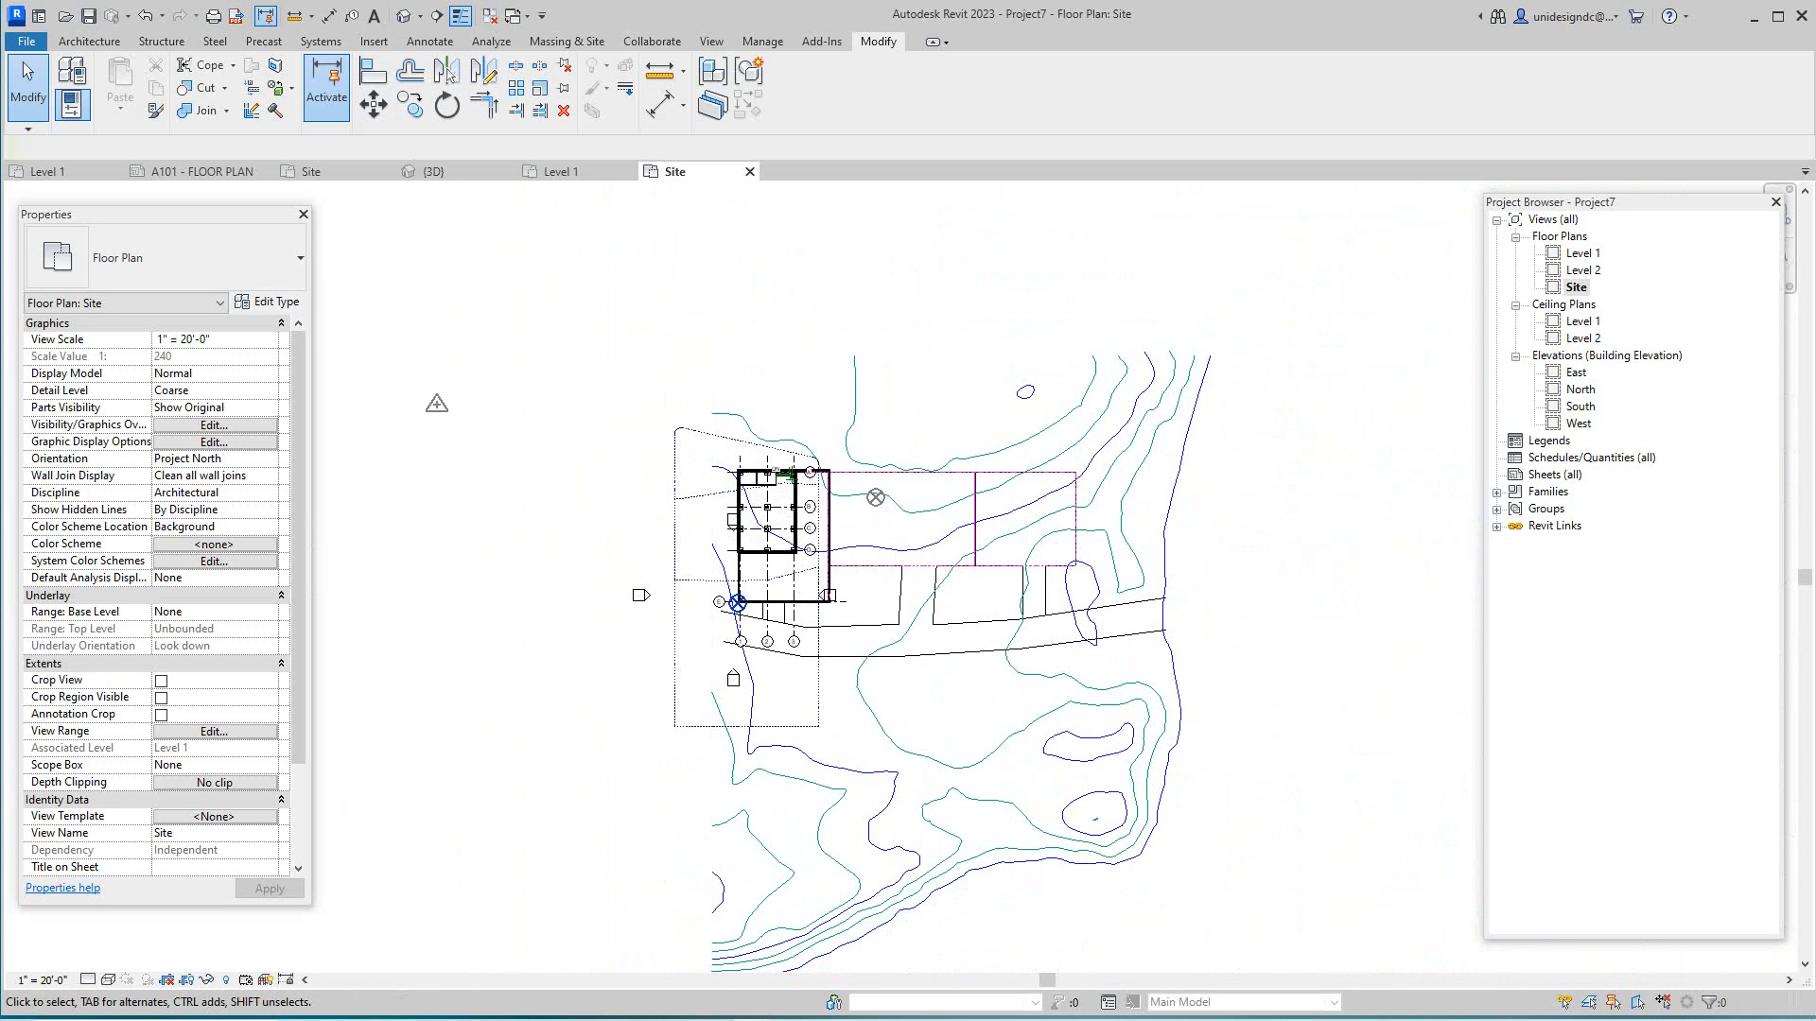
- Open the North elevation and frame the building with its level markers
{"action": "double_click", "coordinate": [1581, 390]}
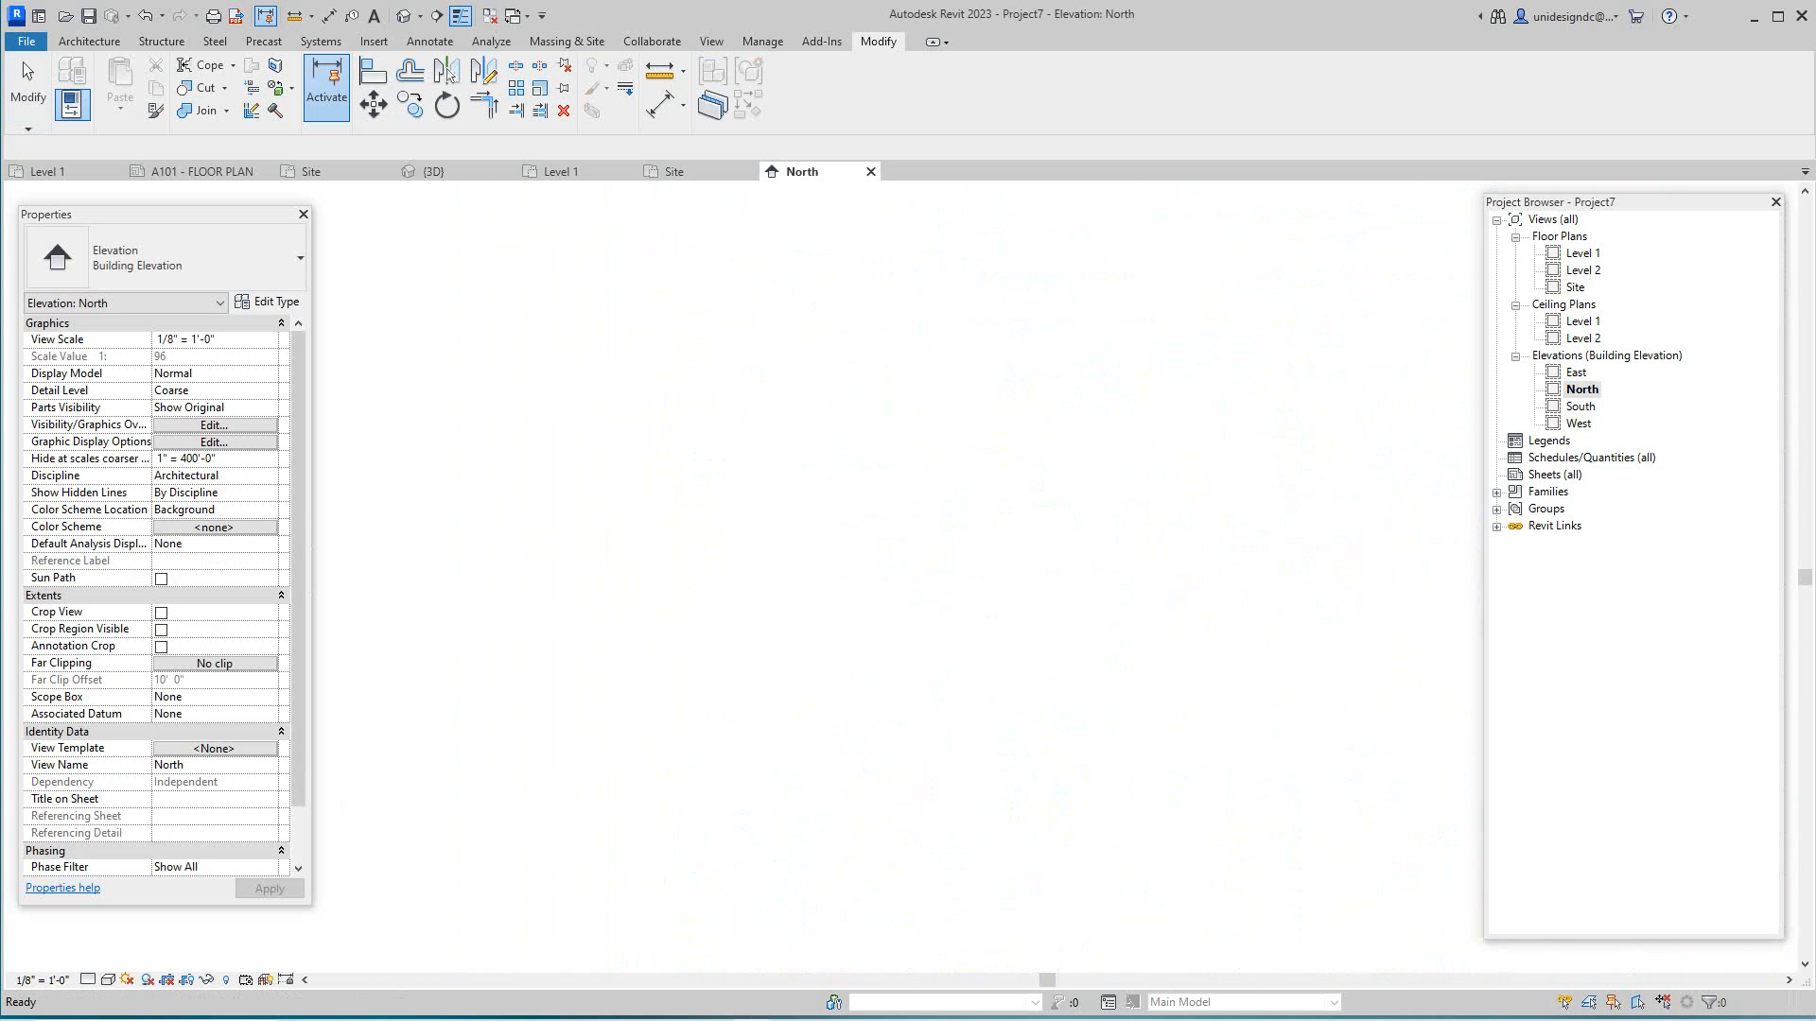
{"action": "middle_click_drag", "start_coordinate": [1464, 408], "coordinate": [1052, 481]}
{"action": "scroll", "coordinate": [1052, 481], "scroll_direction": "up", "scroll_amount": 4}
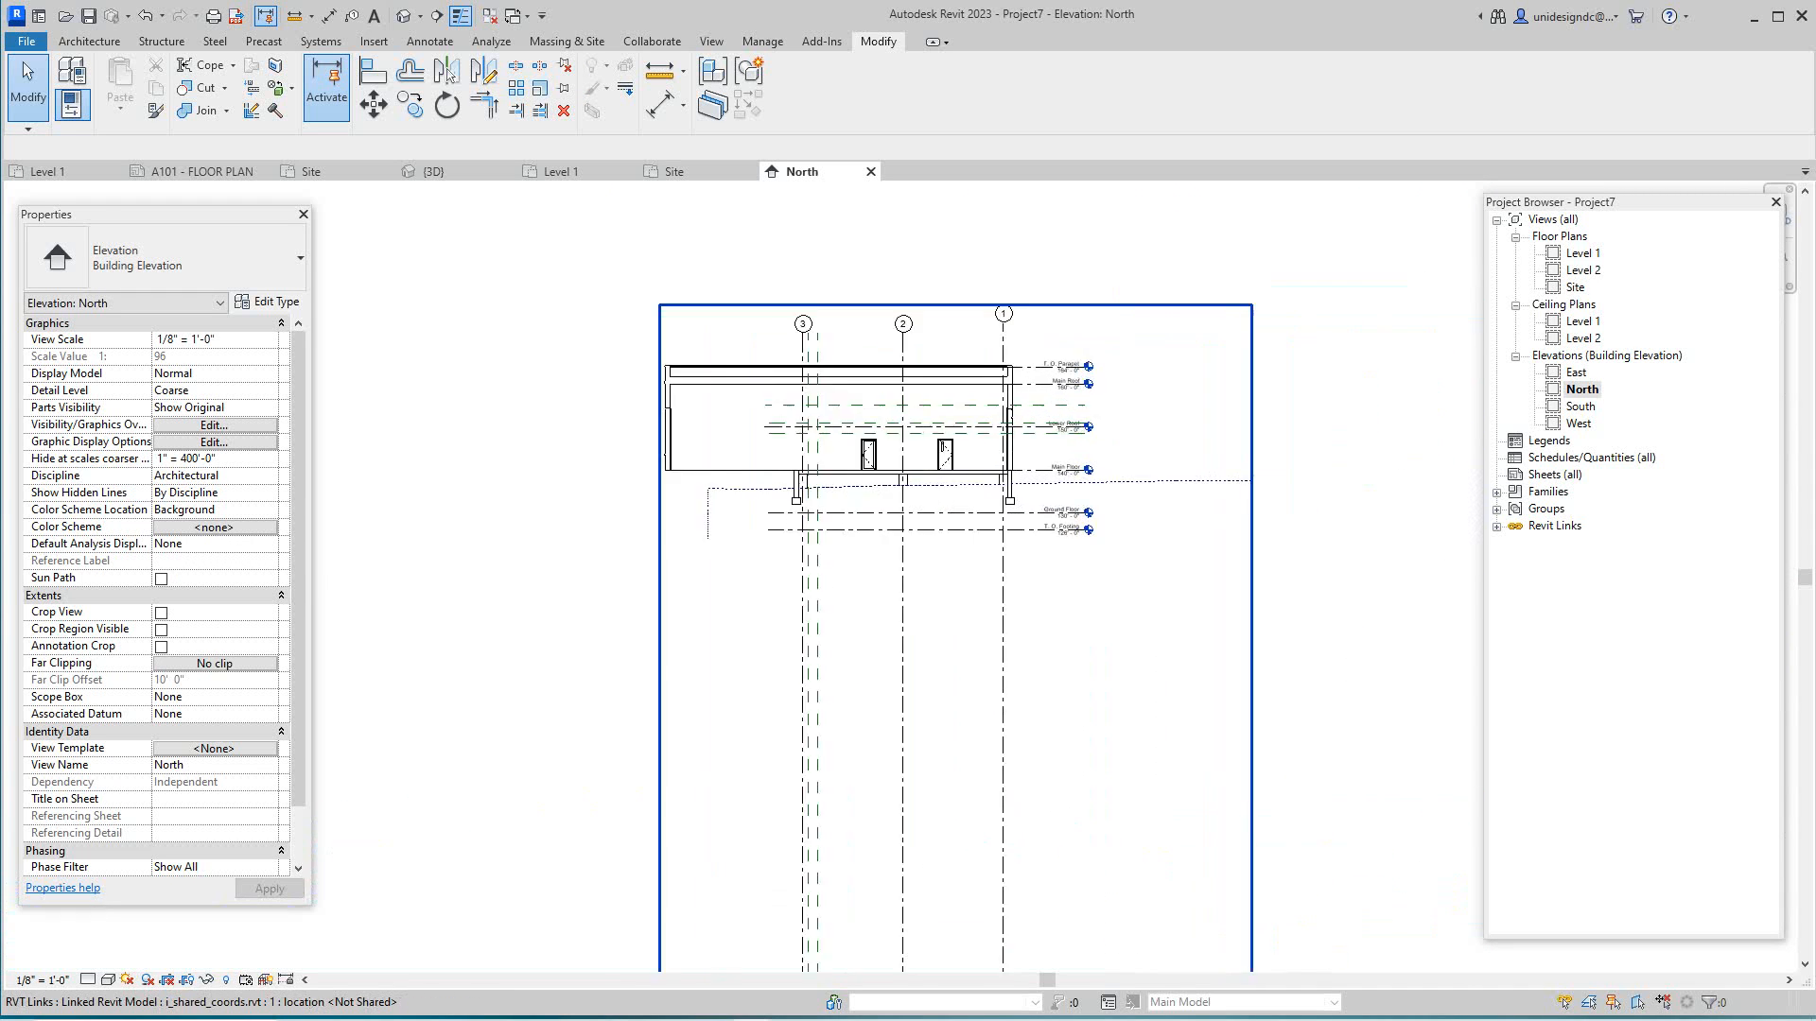
{"action": "scroll", "coordinate": [1055, 590], "scroll_direction": "up", "scroll_amount": 1}
{"action": "scroll", "coordinate": [1057, 590], "scroll_direction": "down", "scroll_amount": 4}
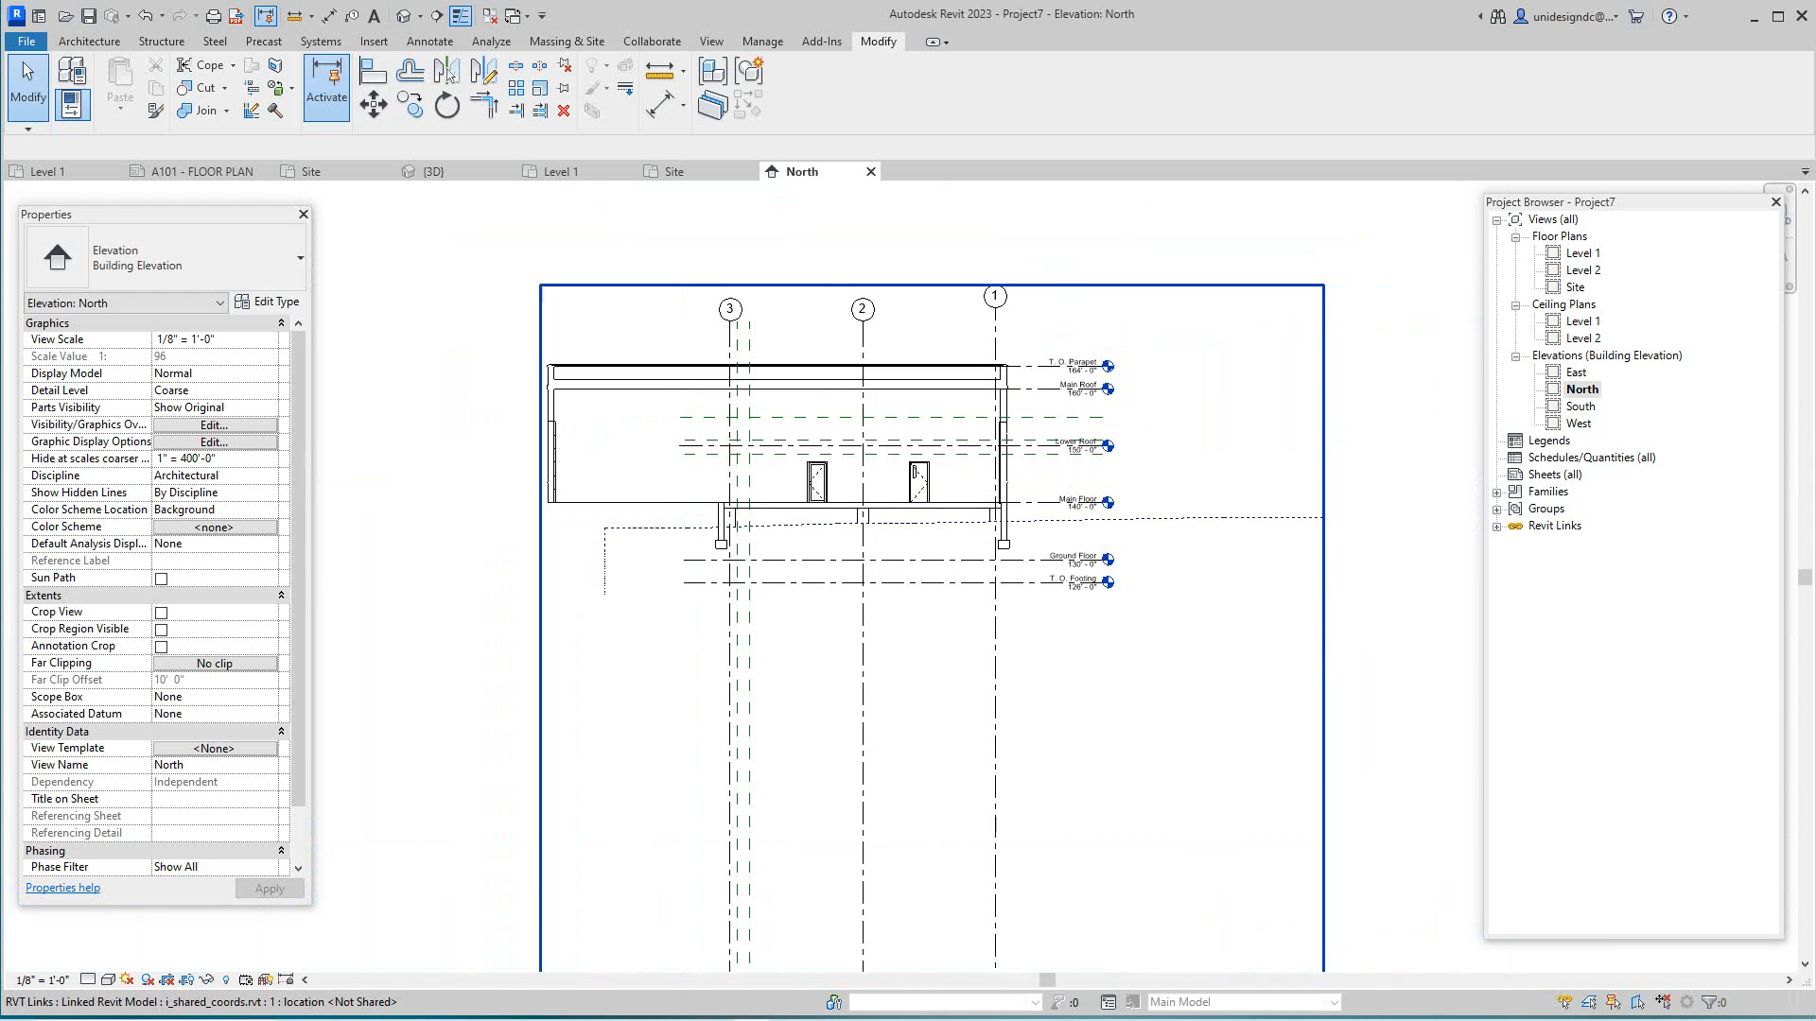
{"action": "scroll", "coordinate": [1058, 590], "scroll_direction": "up", "scroll_amount": 3}
{"action": "middle_click_drag", "start_coordinate": [1058, 590], "coordinate": [1077, 462]}
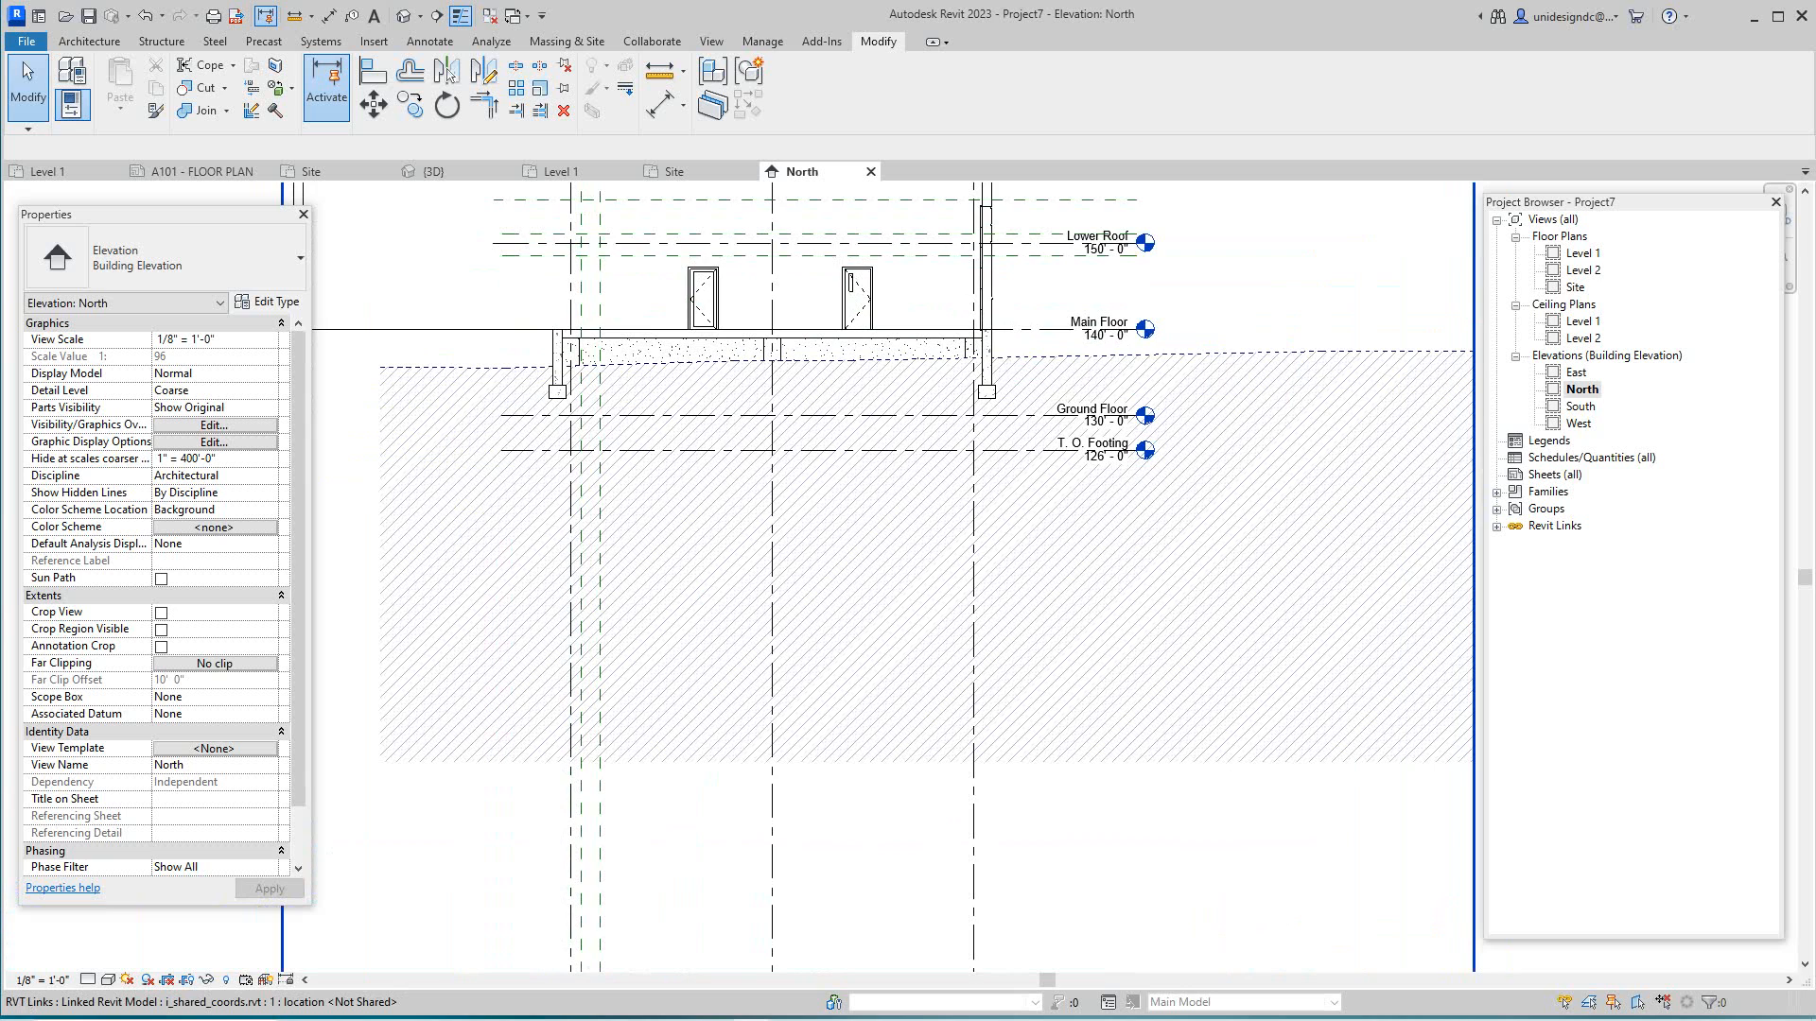
{"action": "scroll", "coordinate": [1089, 456], "scroll_direction": "down", "scroll_amount": 8}
{"action": "scroll", "coordinate": [1081, 790], "scroll_direction": "up", "scroll_amount": 1}
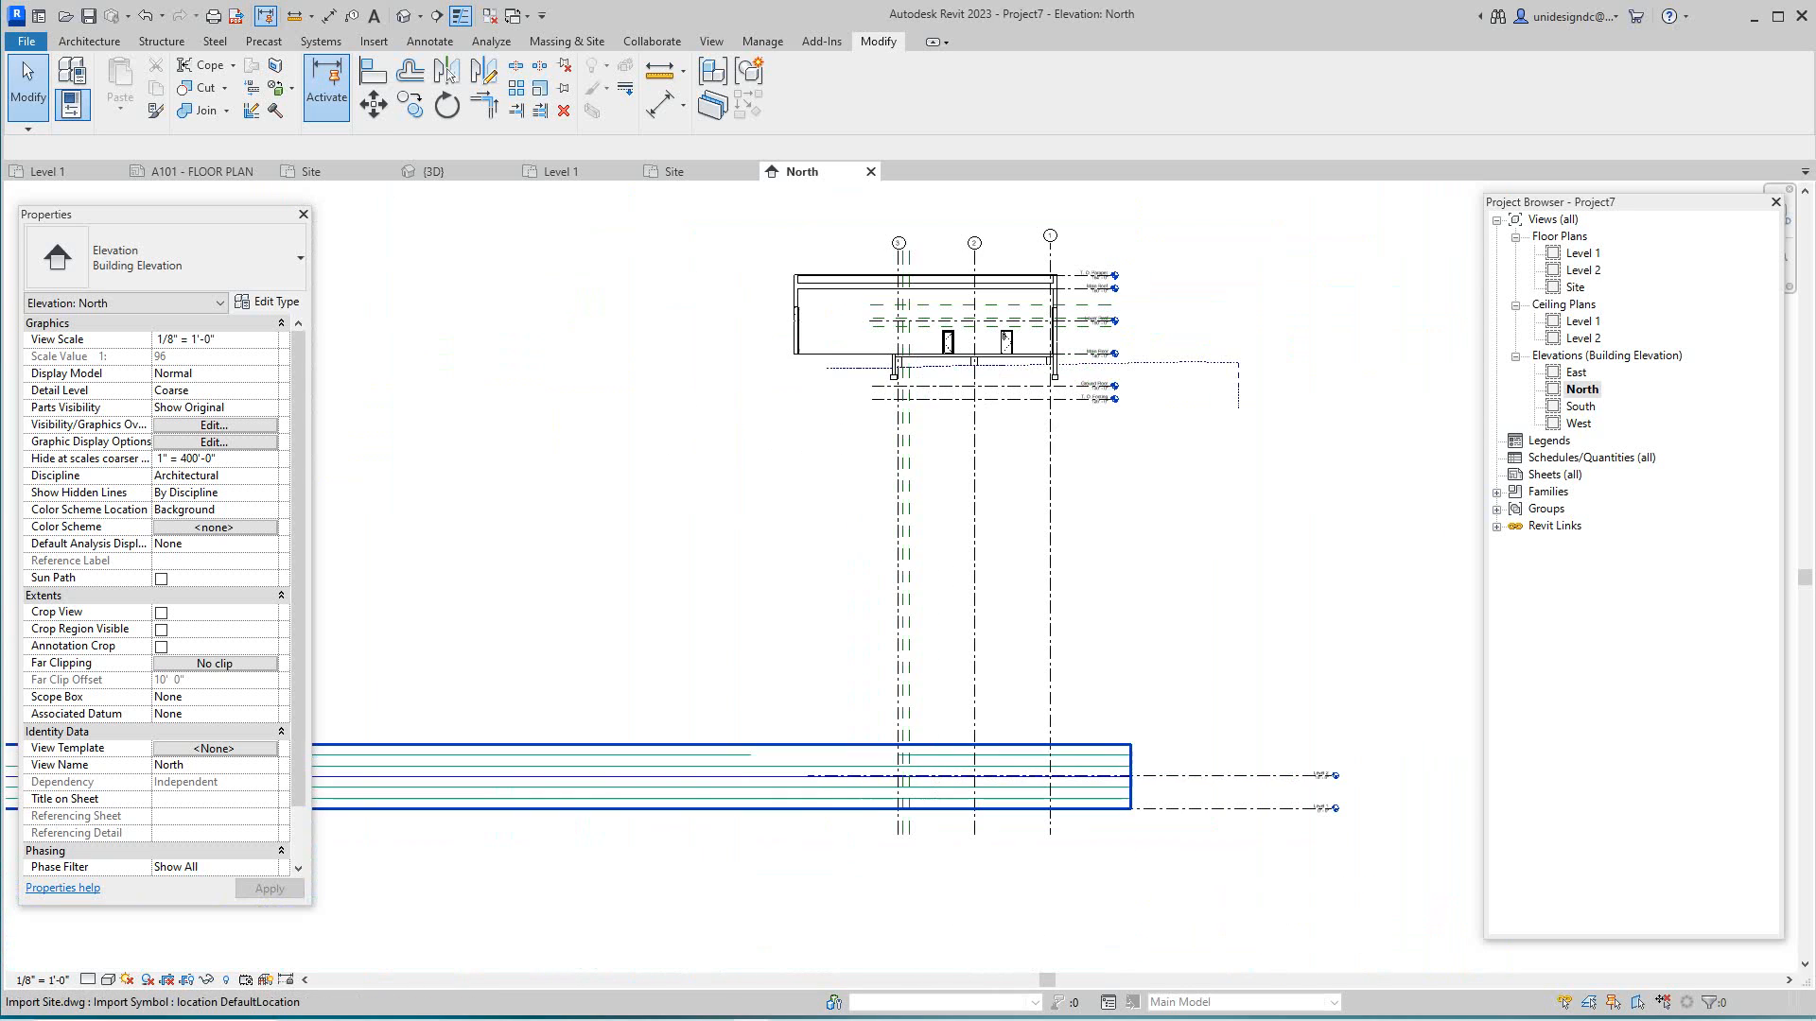
{"action": "scroll", "coordinate": [1131, 767], "scroll_direction": "down", "scroll_amount": 5}
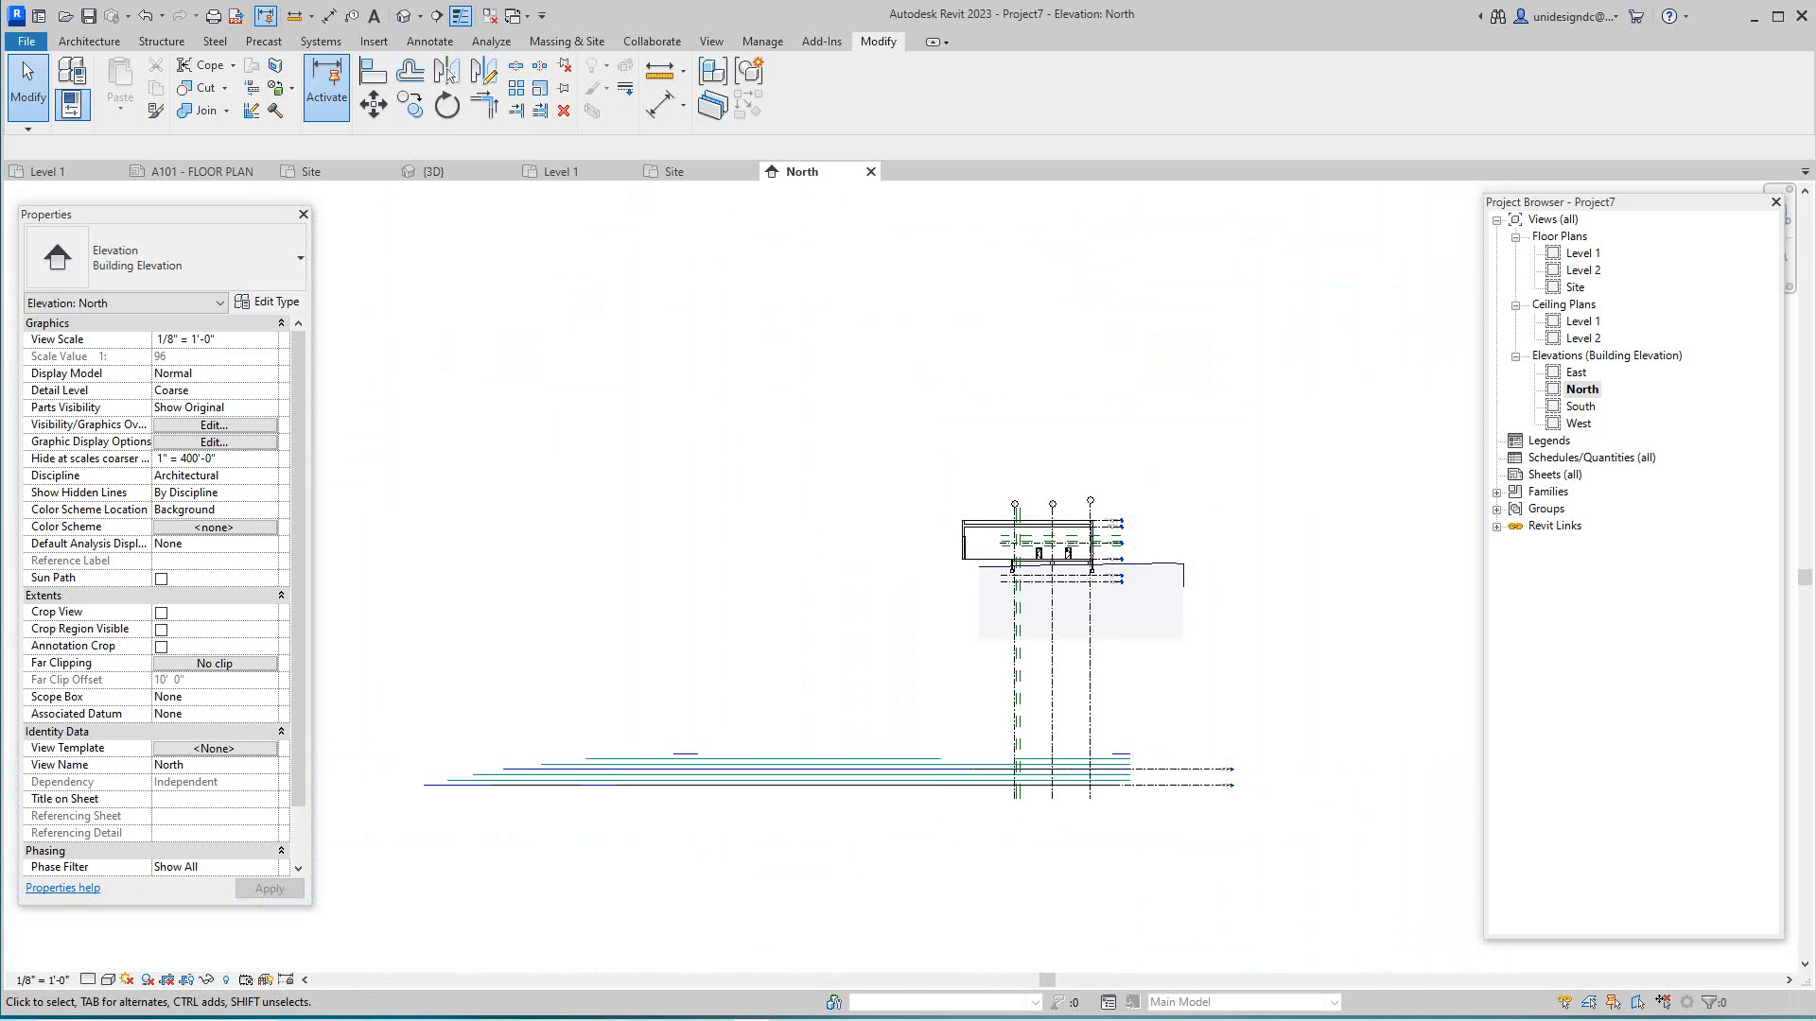
- Select and deselect the RVT link, then switch to 09182024wKS_railing1.rvt's {3D} view
{"action": "left_click", "coordinate": [1091, 565]}
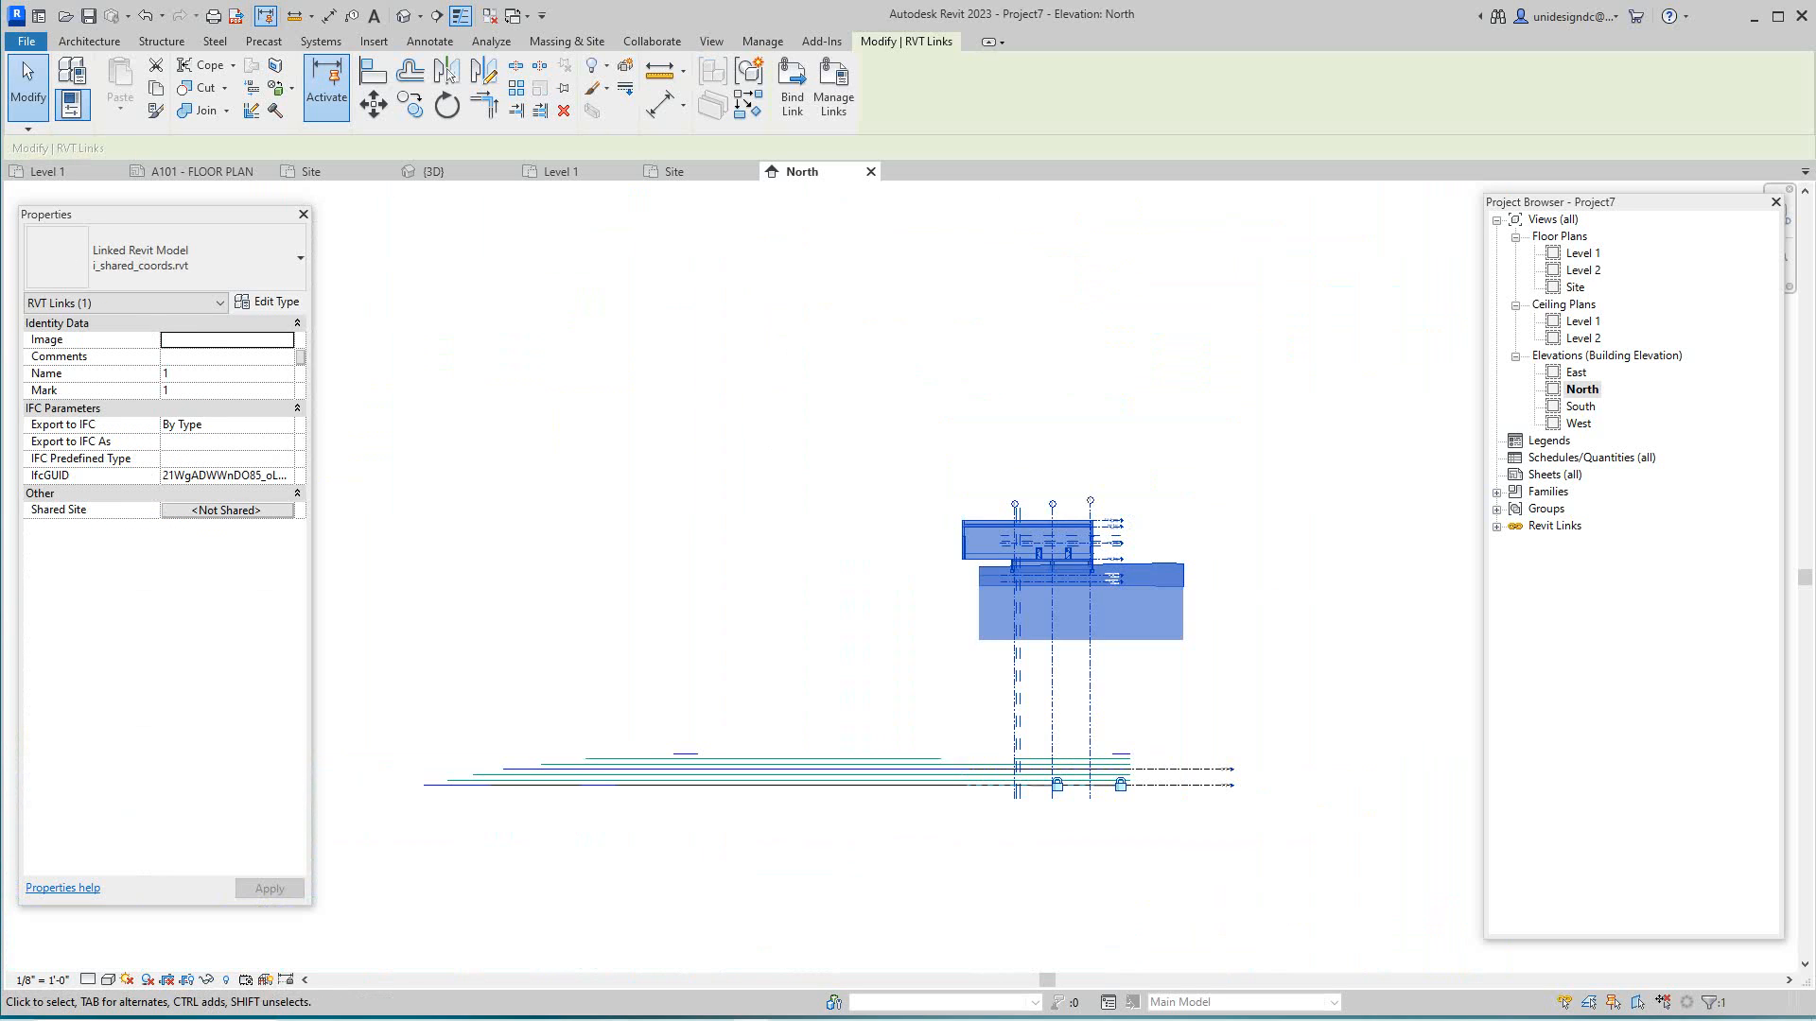
{"action": "key", "text": "Escape"}
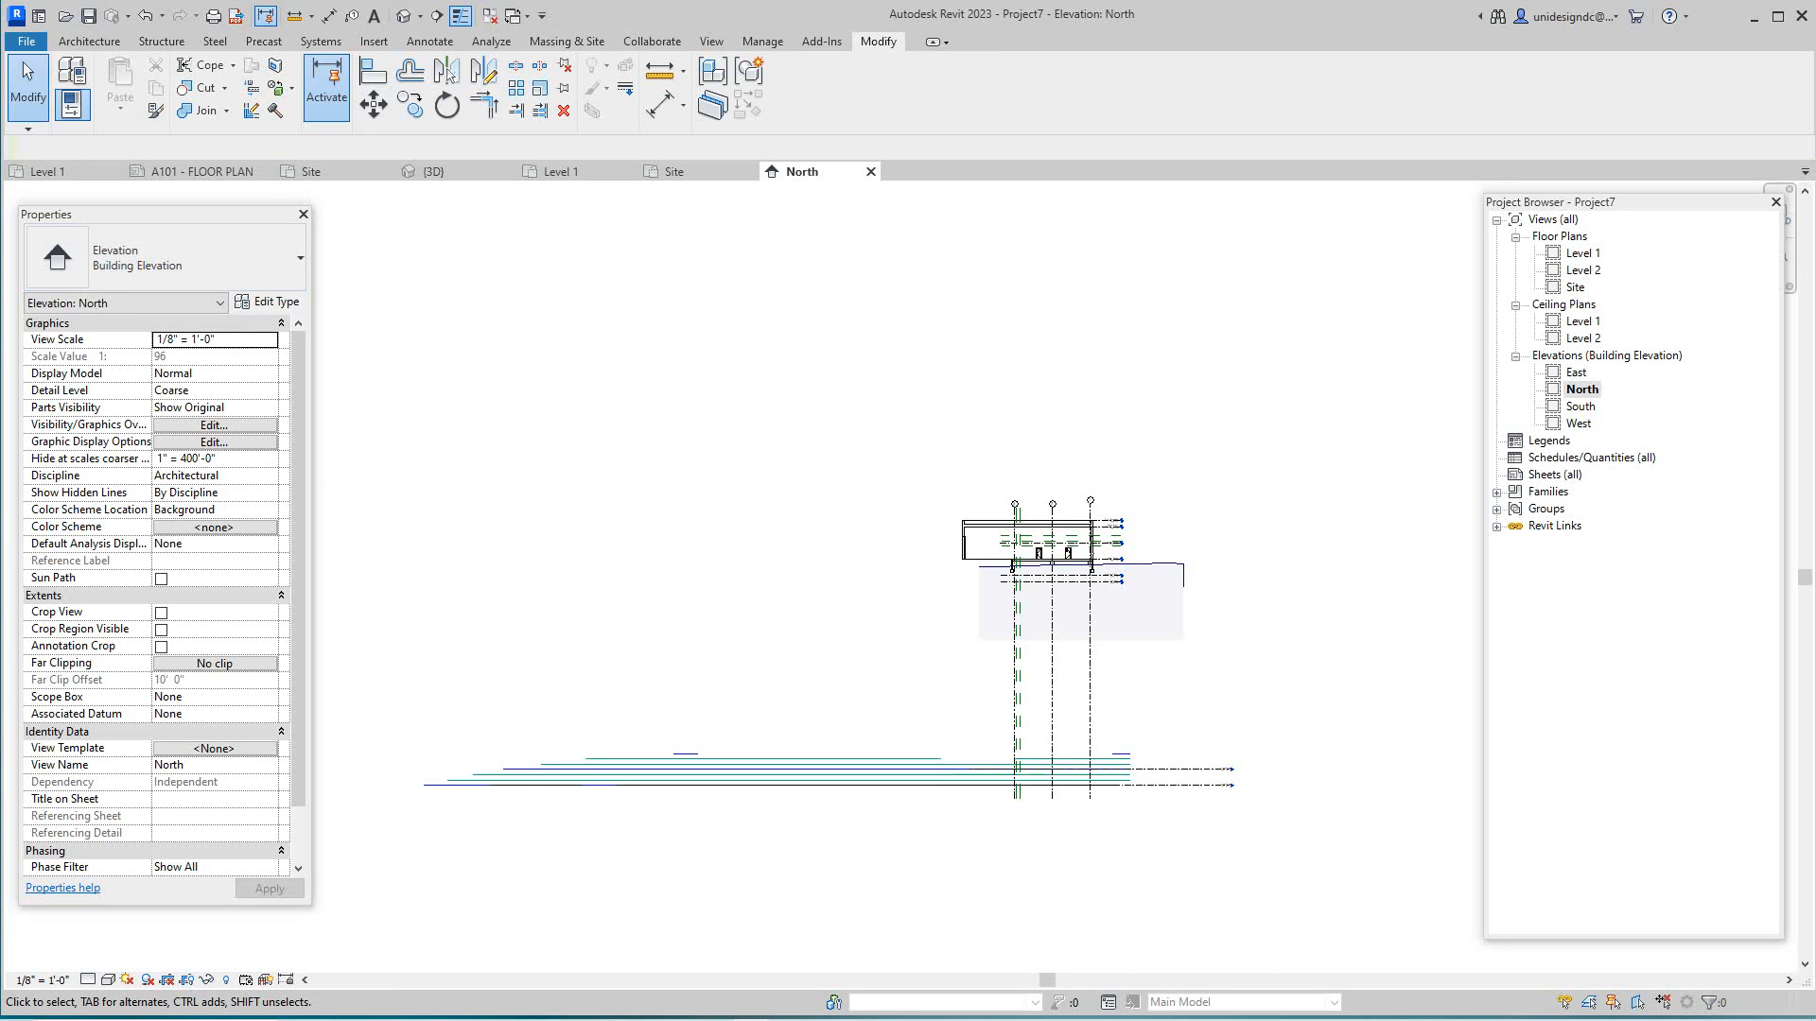
{"action": "left_click", "coordinate": [435, 172]}
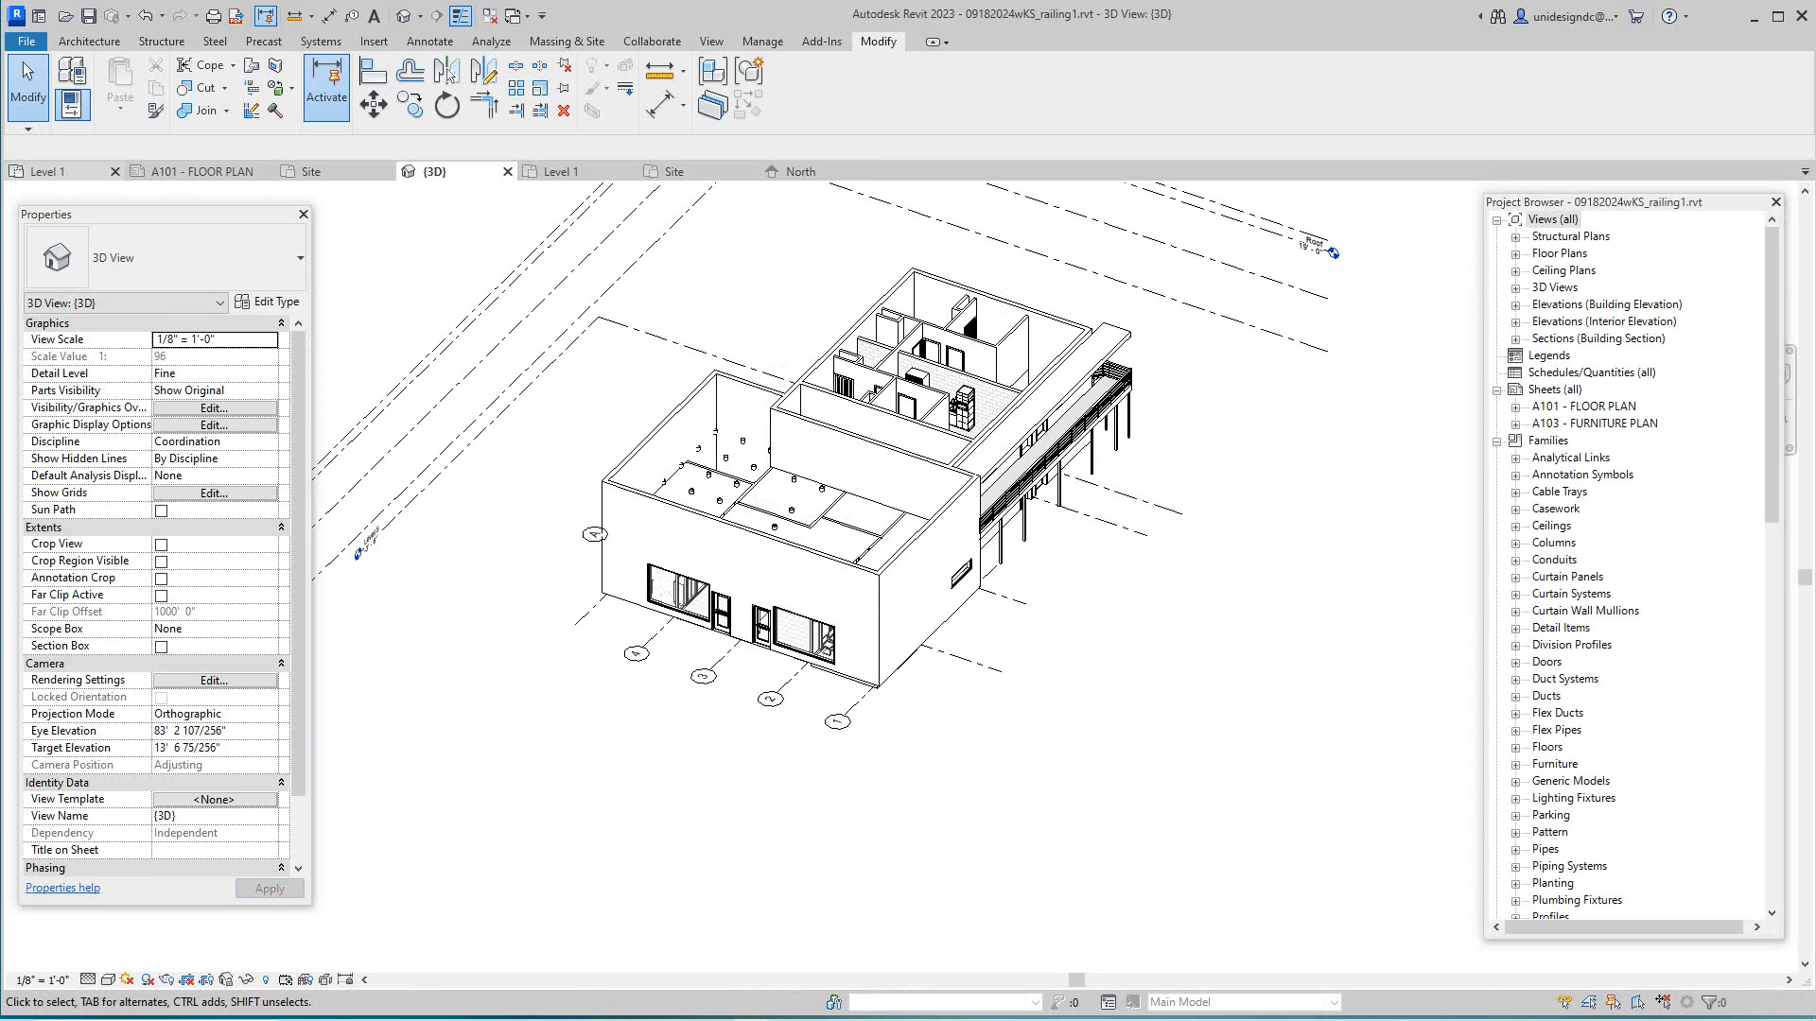
- View Project7's default 3D of the building over the contours, then the railing file's Site plan
{"action": "left_click", "coordinate": [49, 172]}
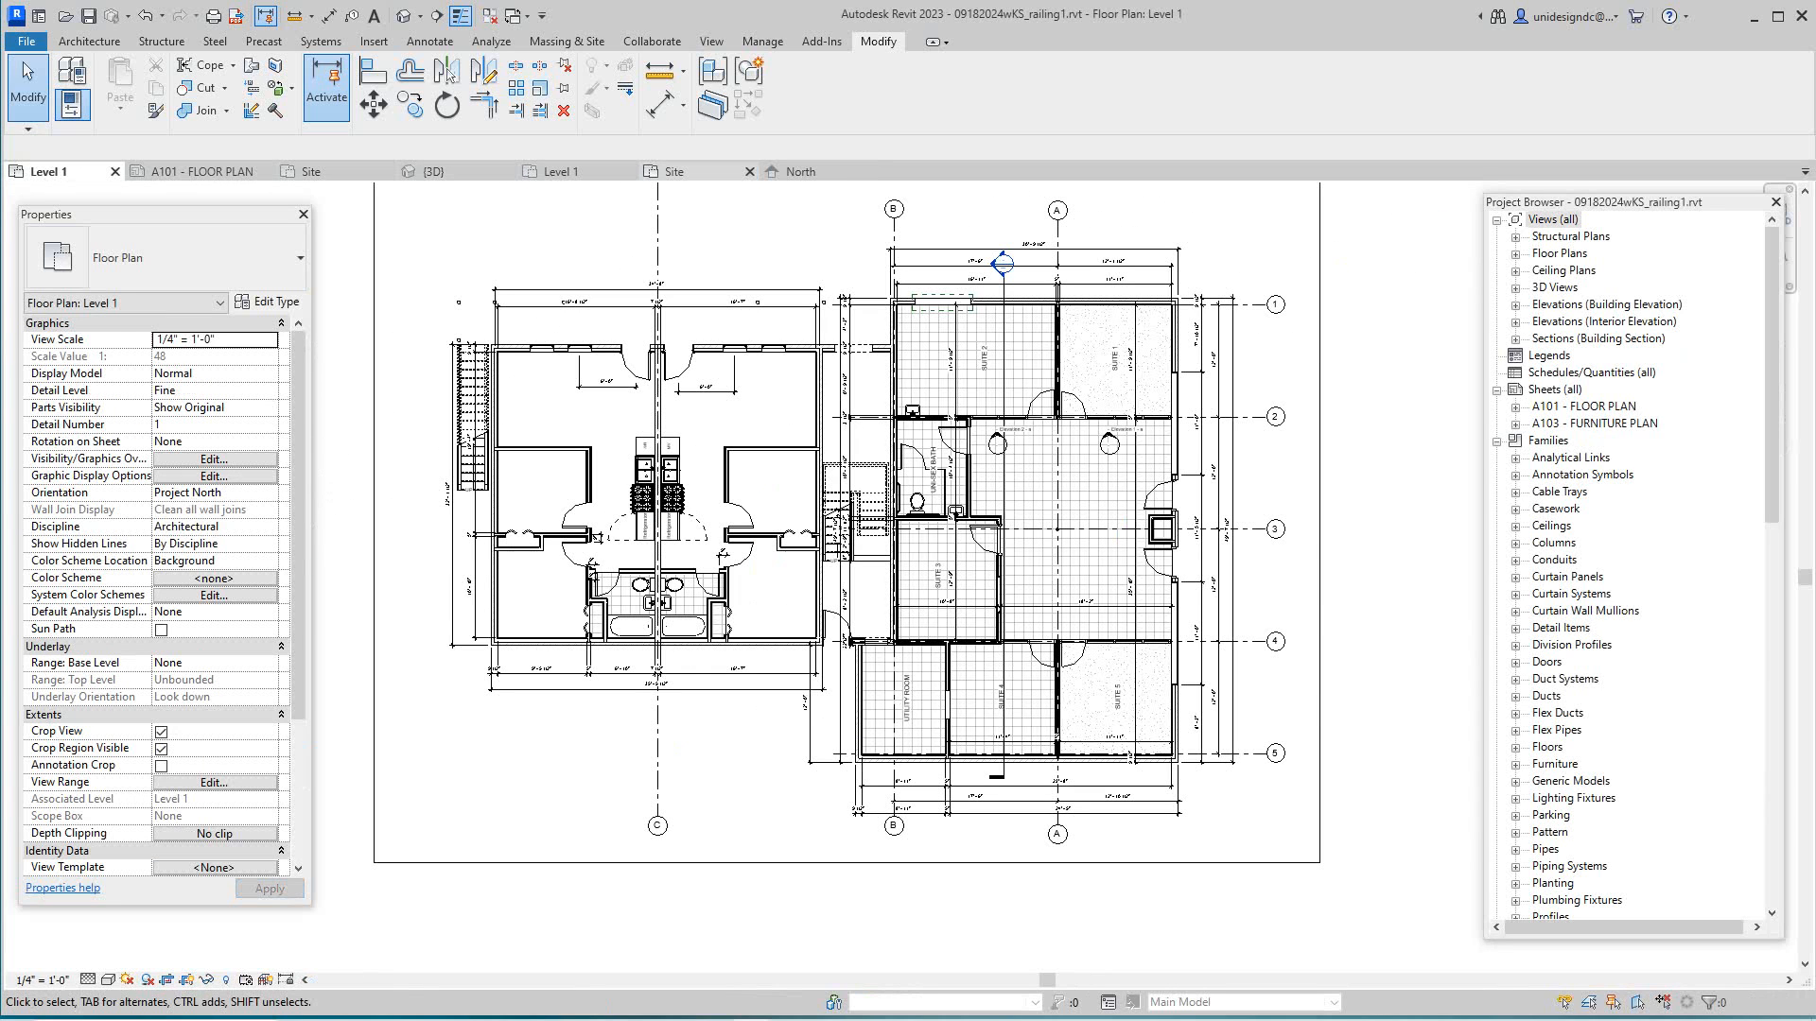
{"action": "left_click", "coordinate": [675, 171]}
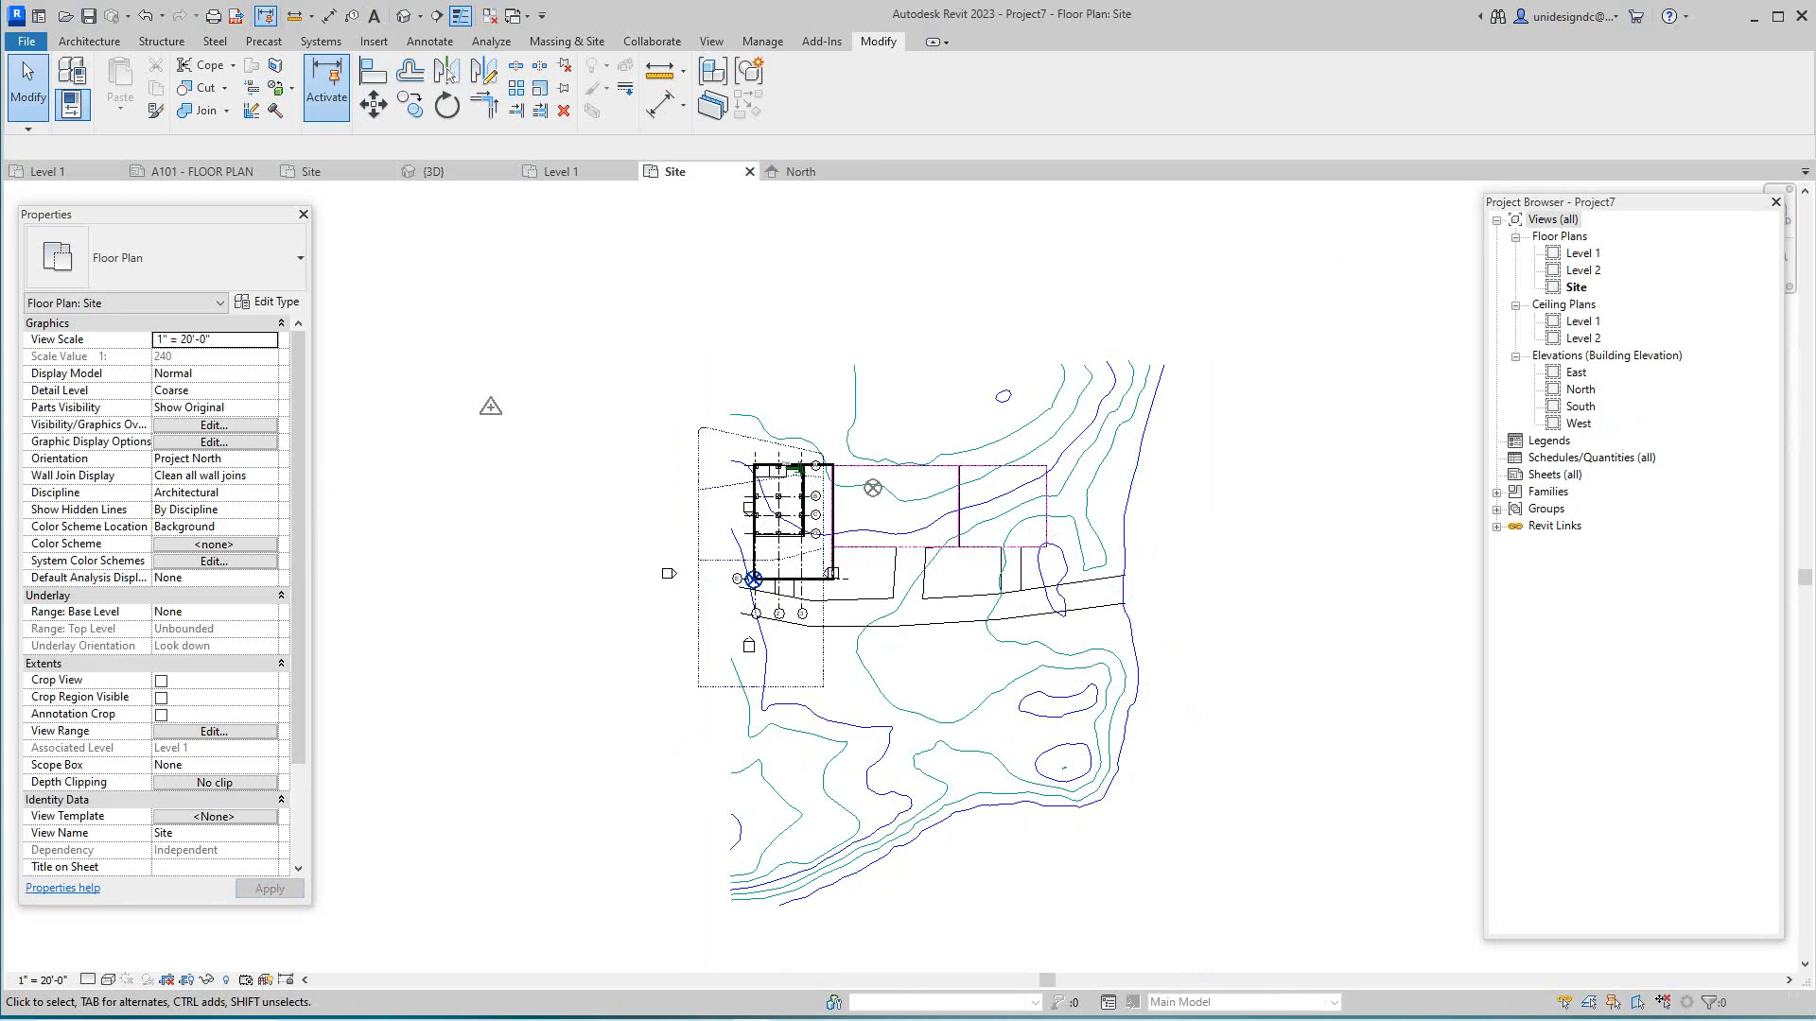
{"action": "left_click", "coordinate": [404, 16]}
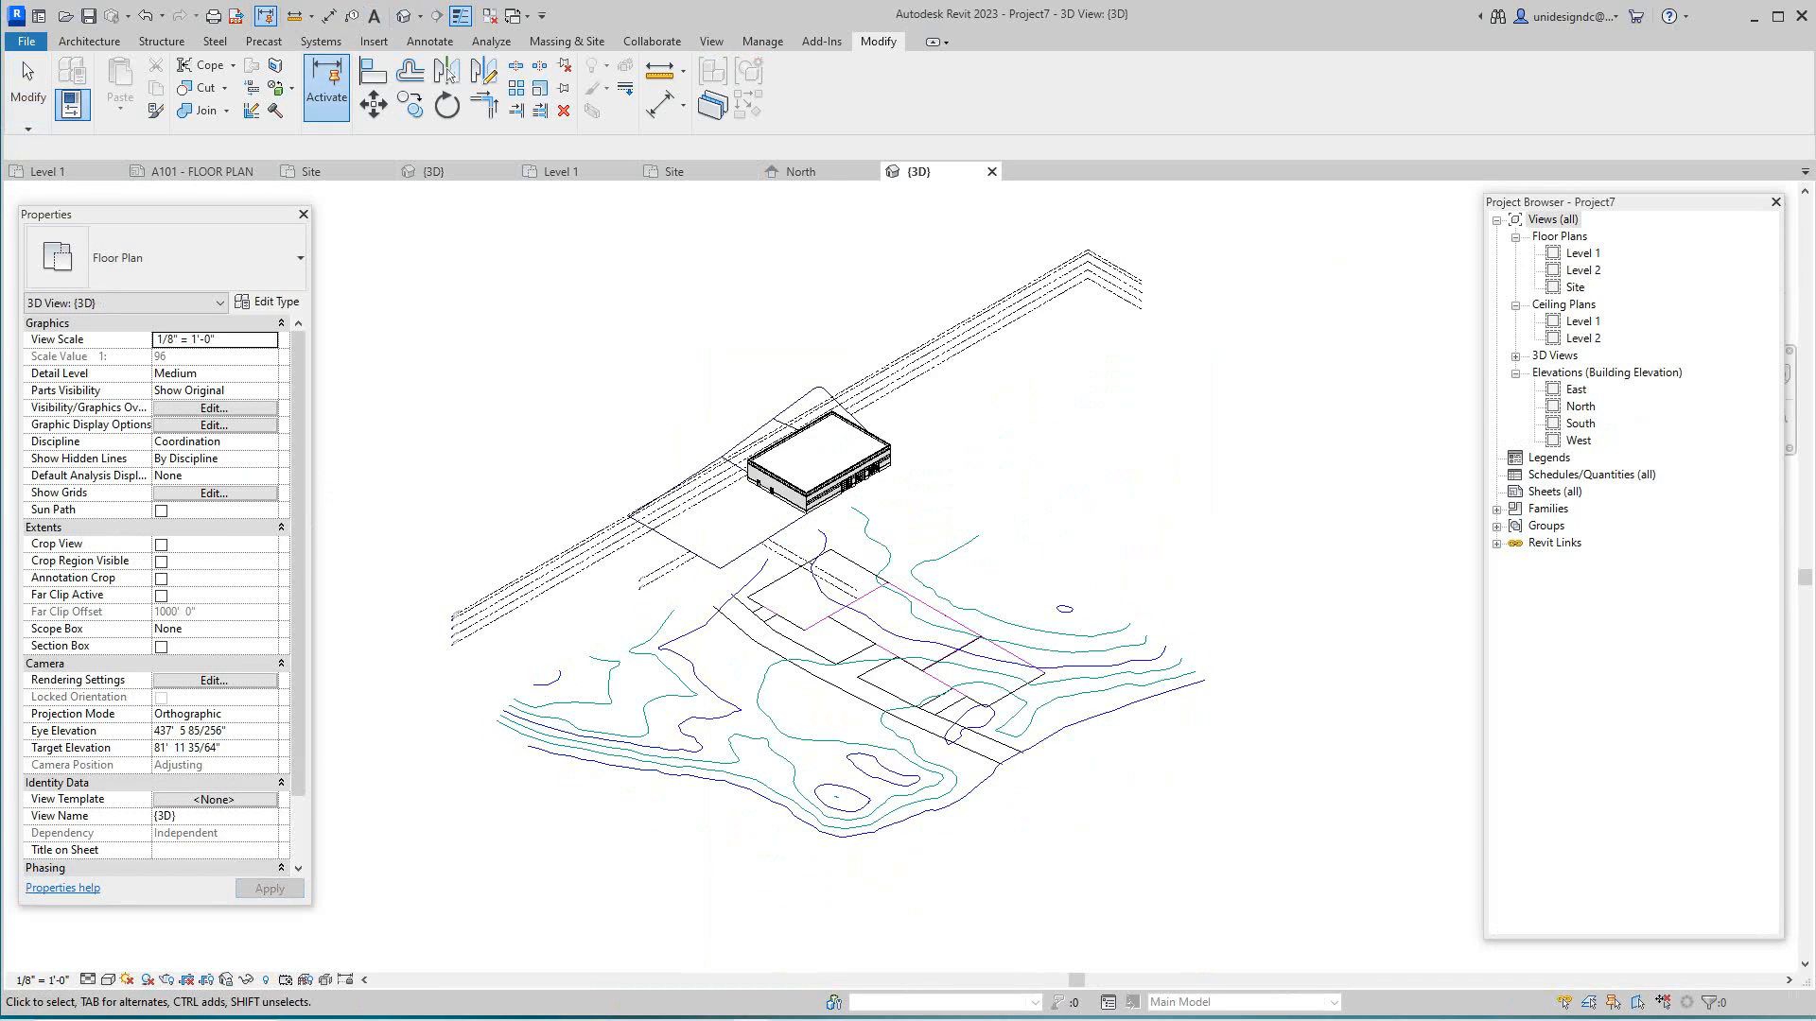
{"action": "scroll", "coordinate": [880, 515], "scroll_direction": "up", "scroll_amount": 3}
{"action": "scroll", "coordinate": [771, 497], "scroll_direction": "down", "scroll_amount": 5}
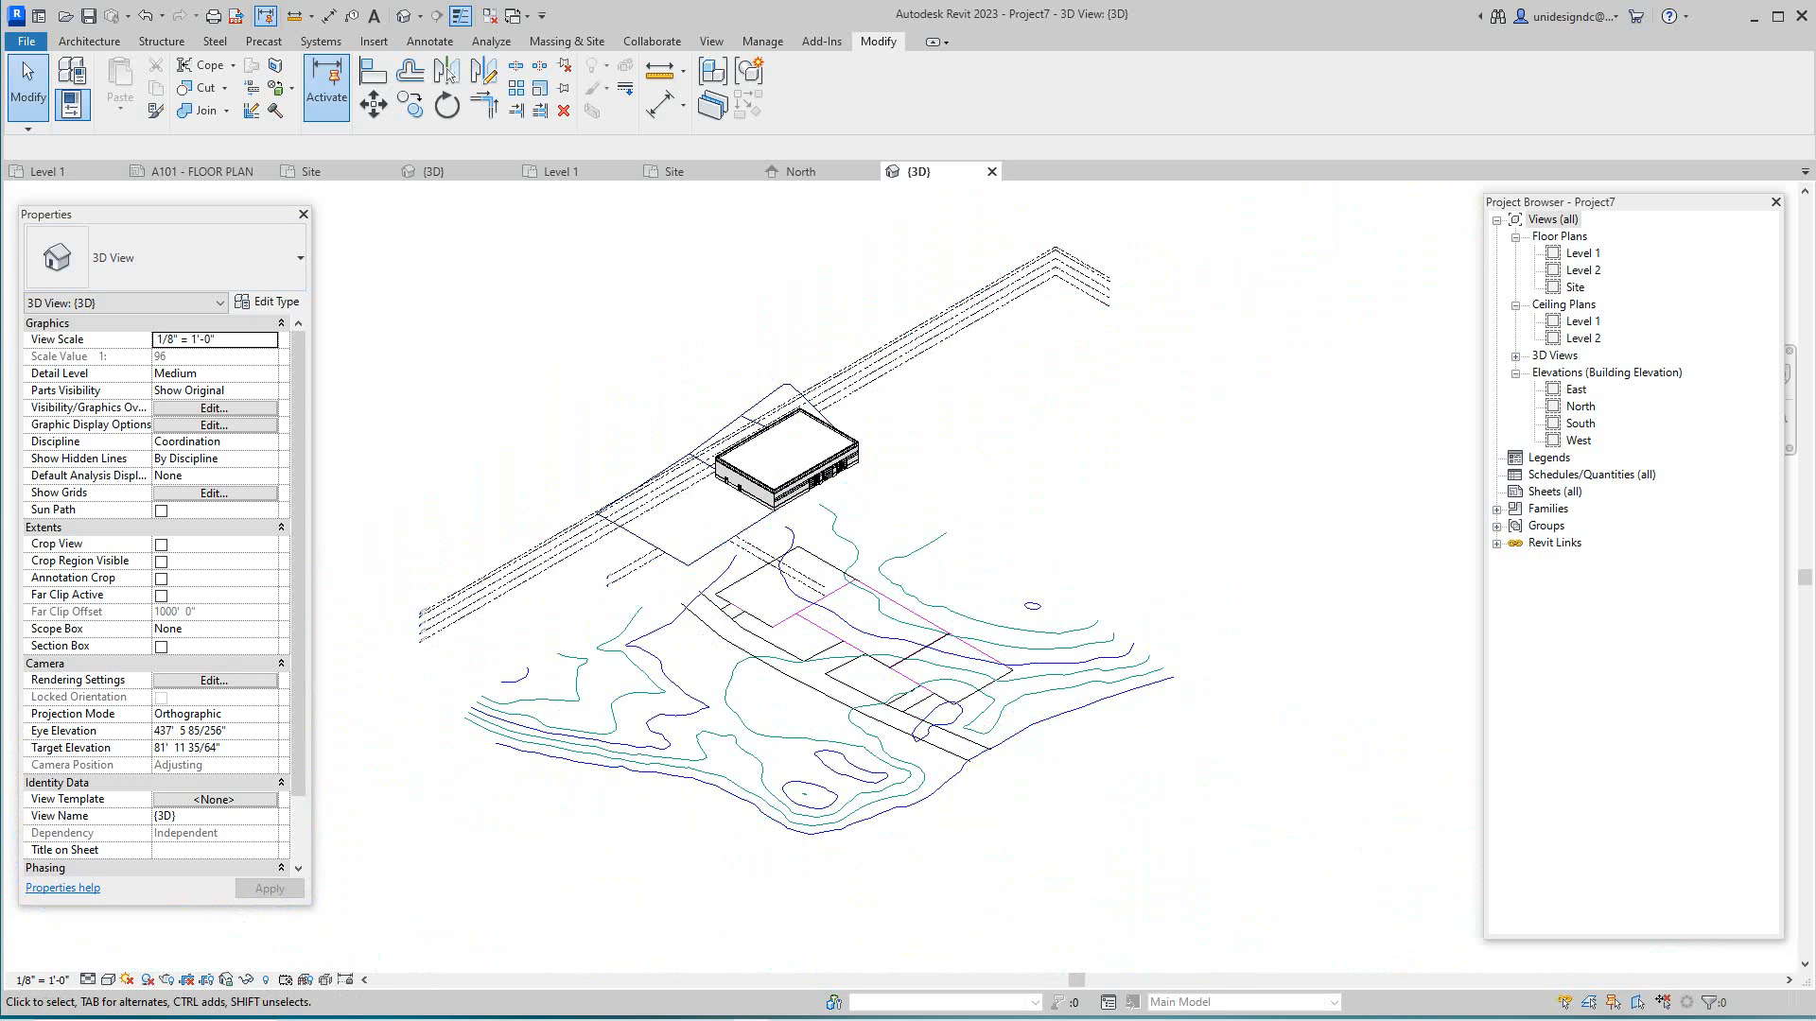
{"action": "middle_click_drag", "start_coordinate": [771, 498], "coordinate": [775, 550]}
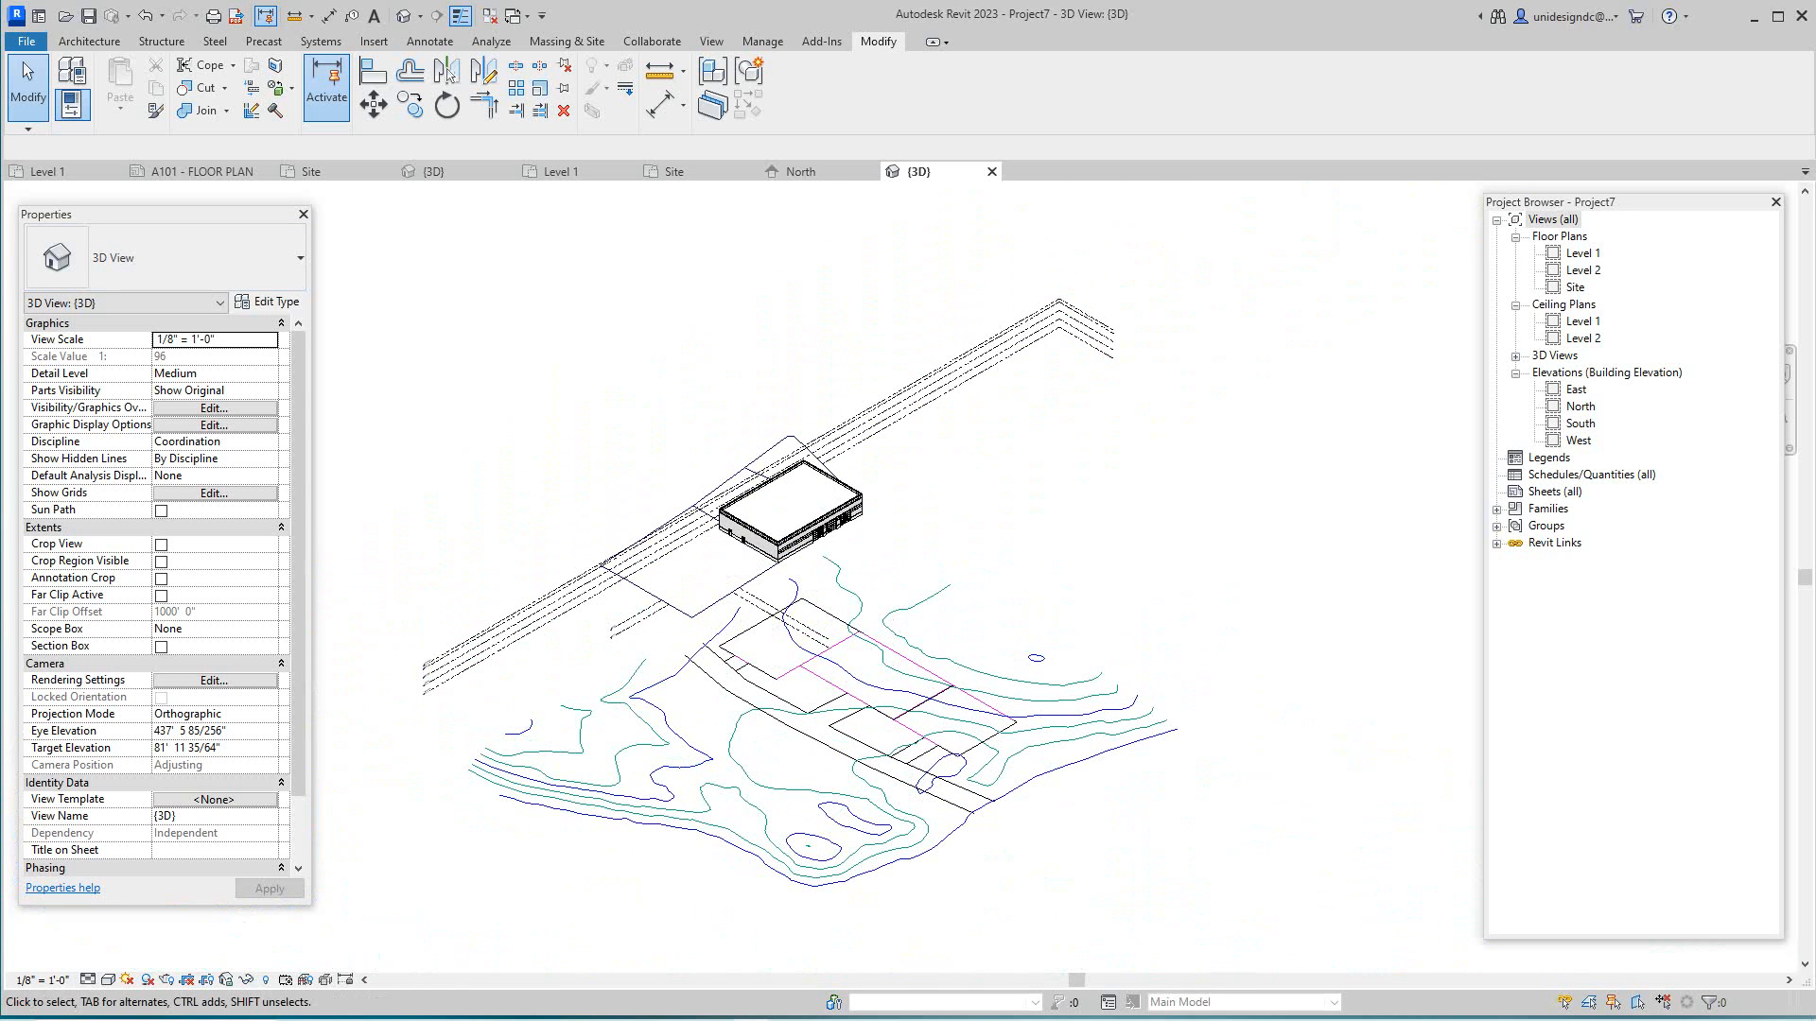
{"action": "scroll", "coordinate": [813, 531], "scroll_direction": "up", "scroll_amount": 2}
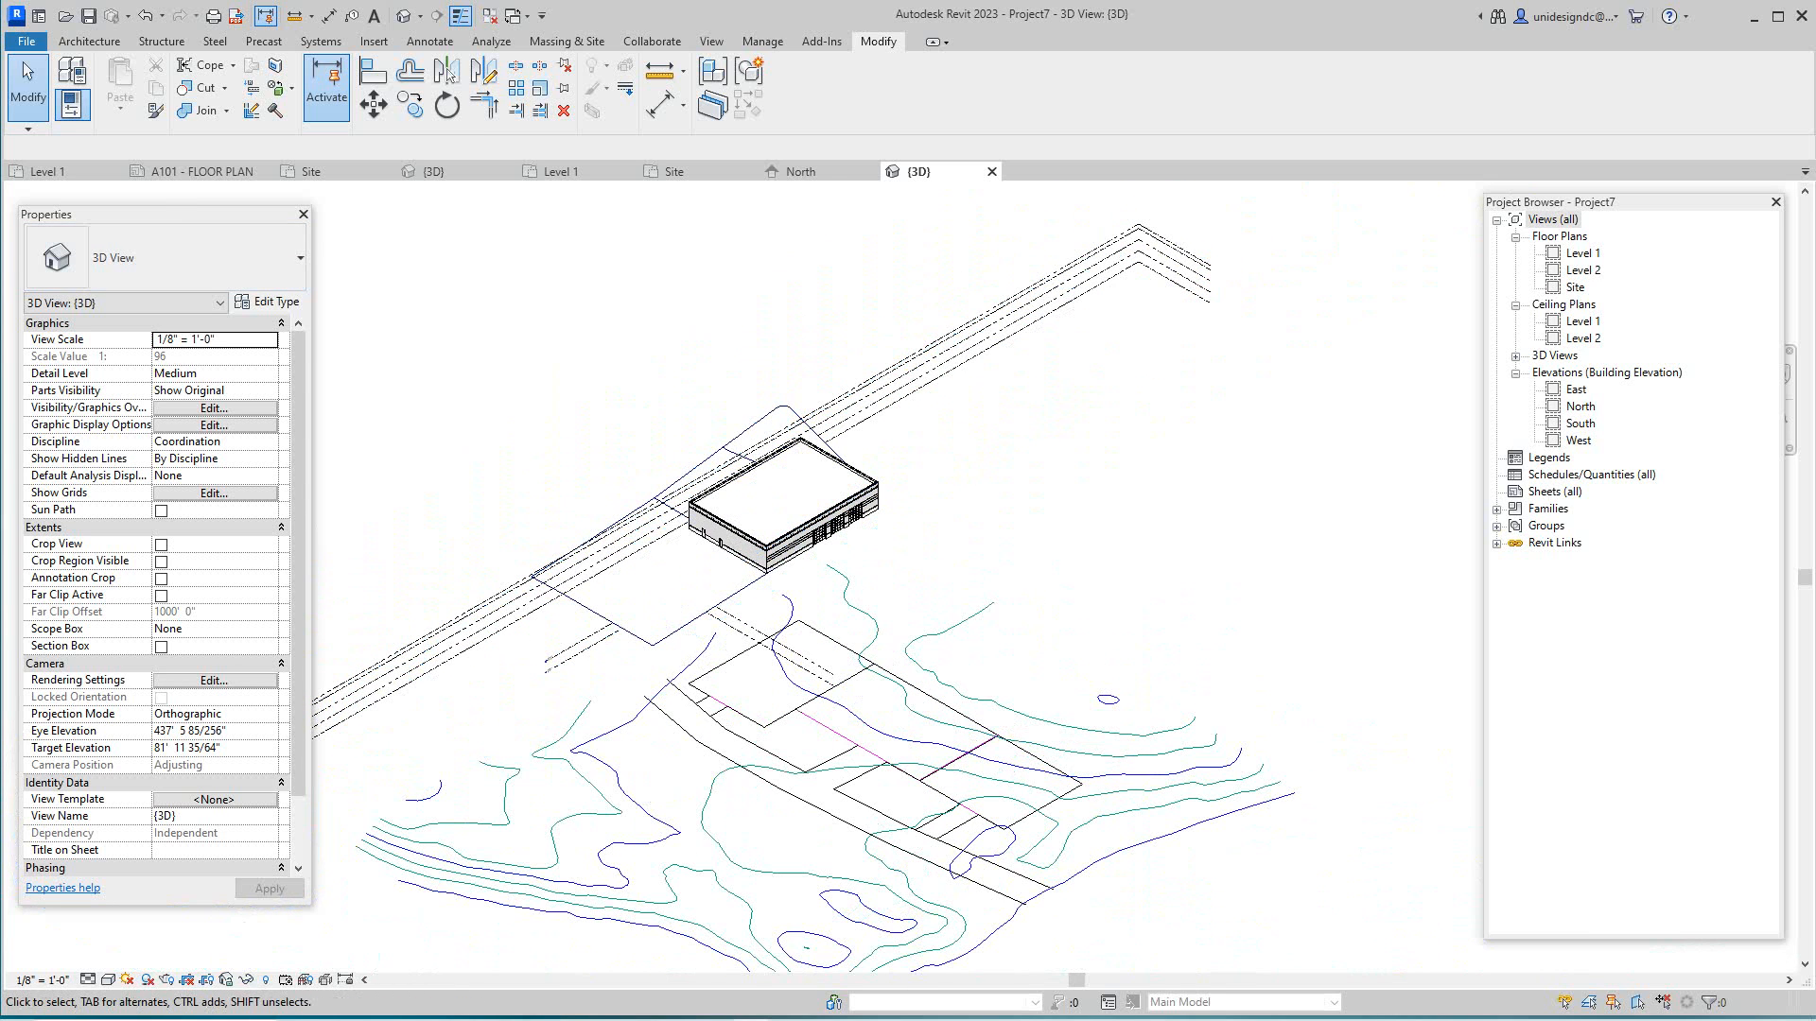
{"action": "middle_click_drag", "start_coordinate": [812, 530], "coordinate": [834, 639]}
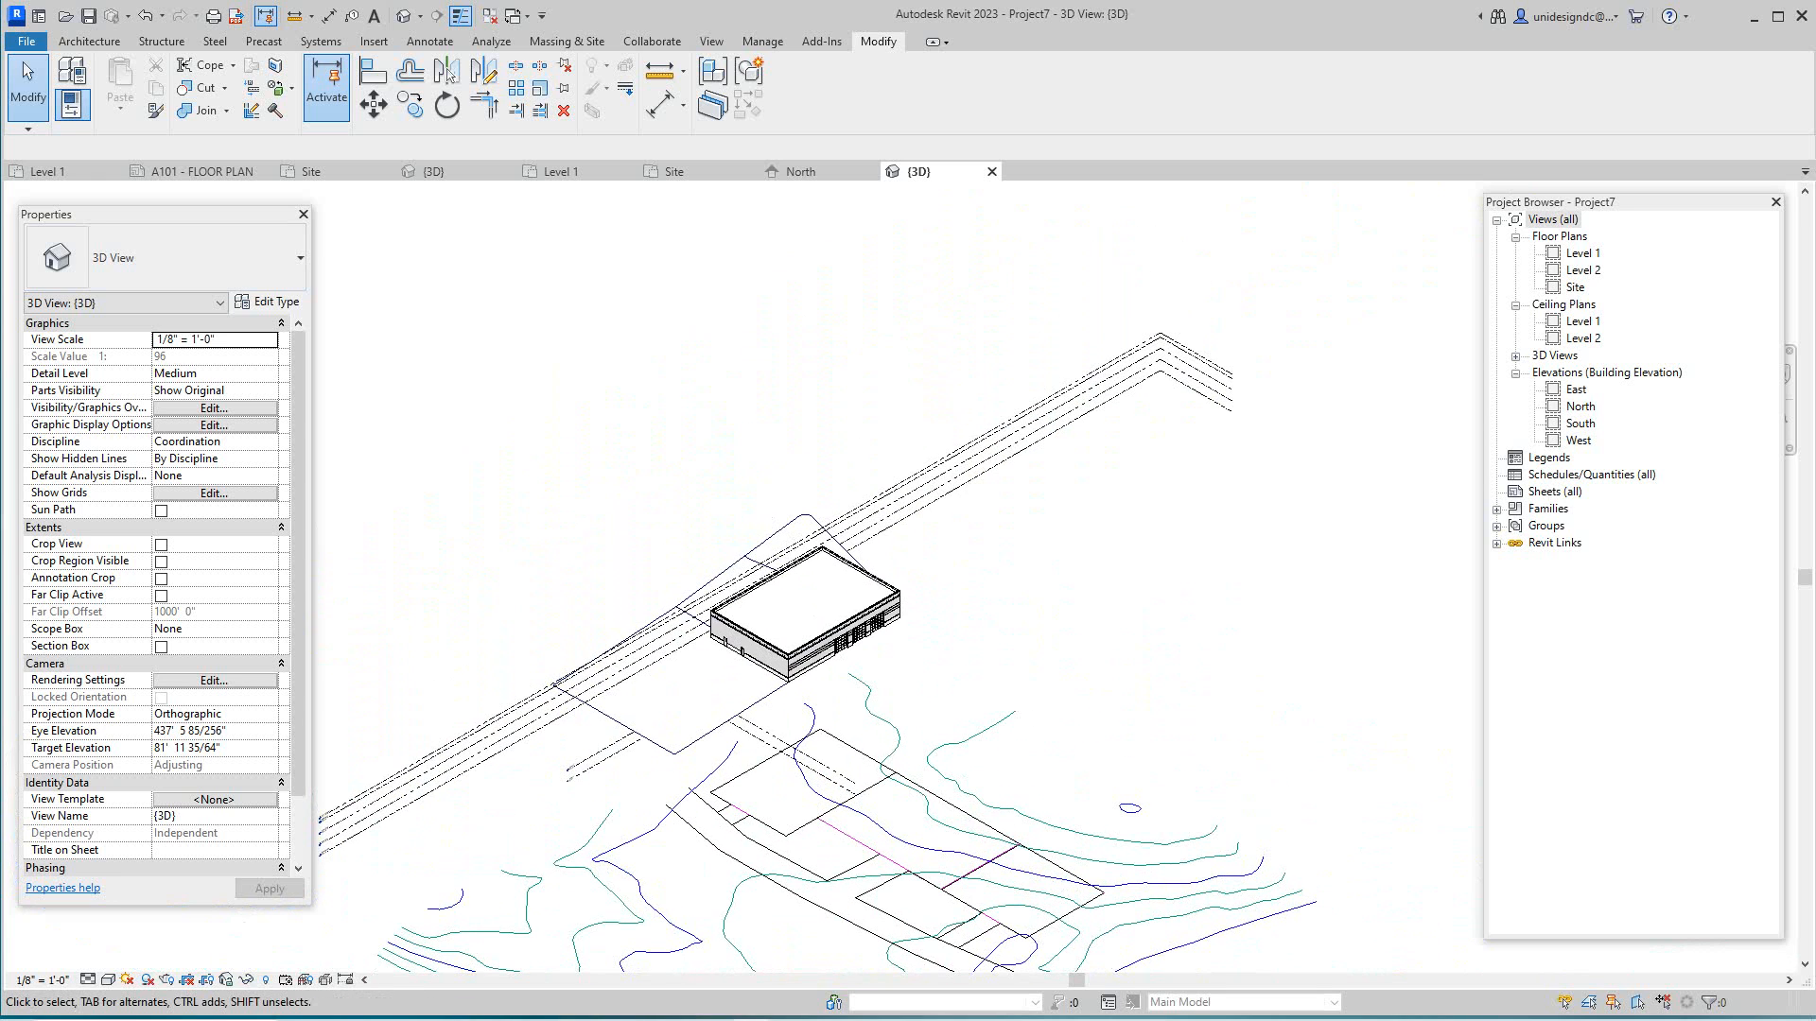
{"action": "scroll", "coordinate": [478, 470], "scroll_direction": "down", "scroll_amount": 1}
{"action": "scroll", "coordinate": [478, 470], "scroll_direction": "up", "scroll_amount": 2}
{"action": "left_click", "coordinate": [312, 172]}
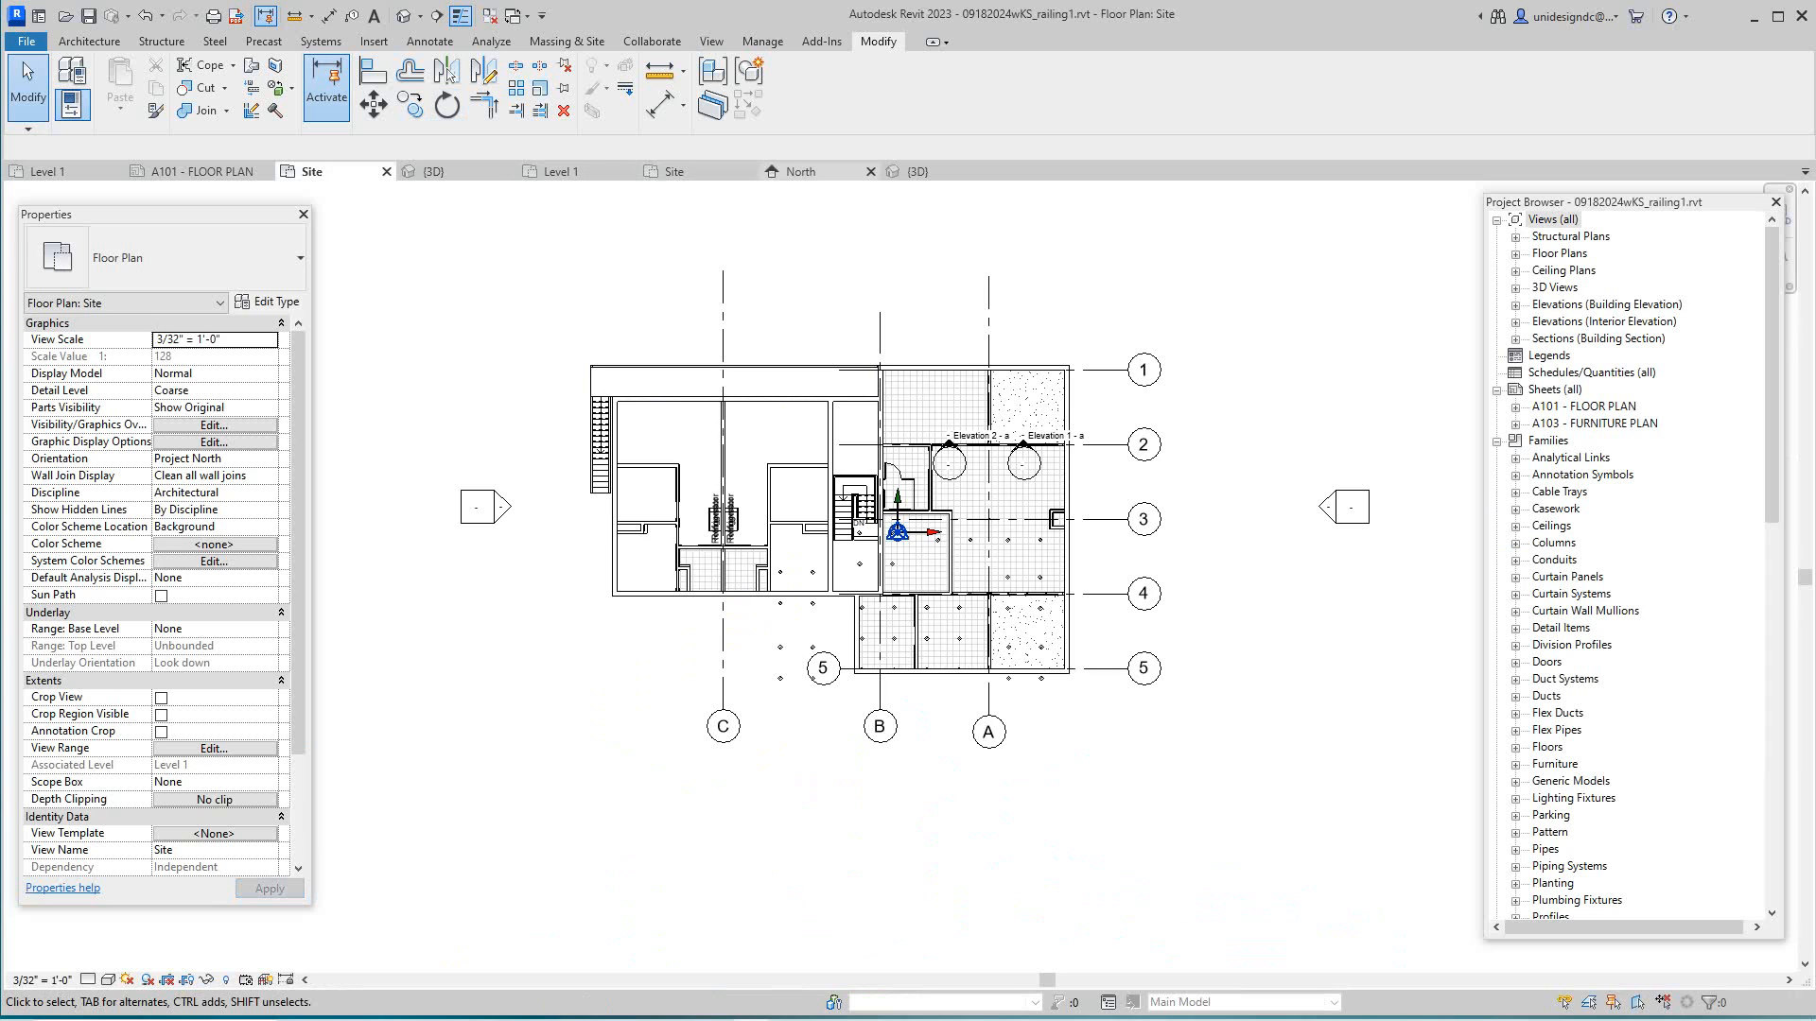
- Return to Project7's Site plan and zoom into the grid E/1 corner at the base point
{"action": "left_click", "coordinate": [674, 171]}
{"action": "scroll", "coordinate": [790, 541], "scroll_direction": "up", "scroll_amount": 4}
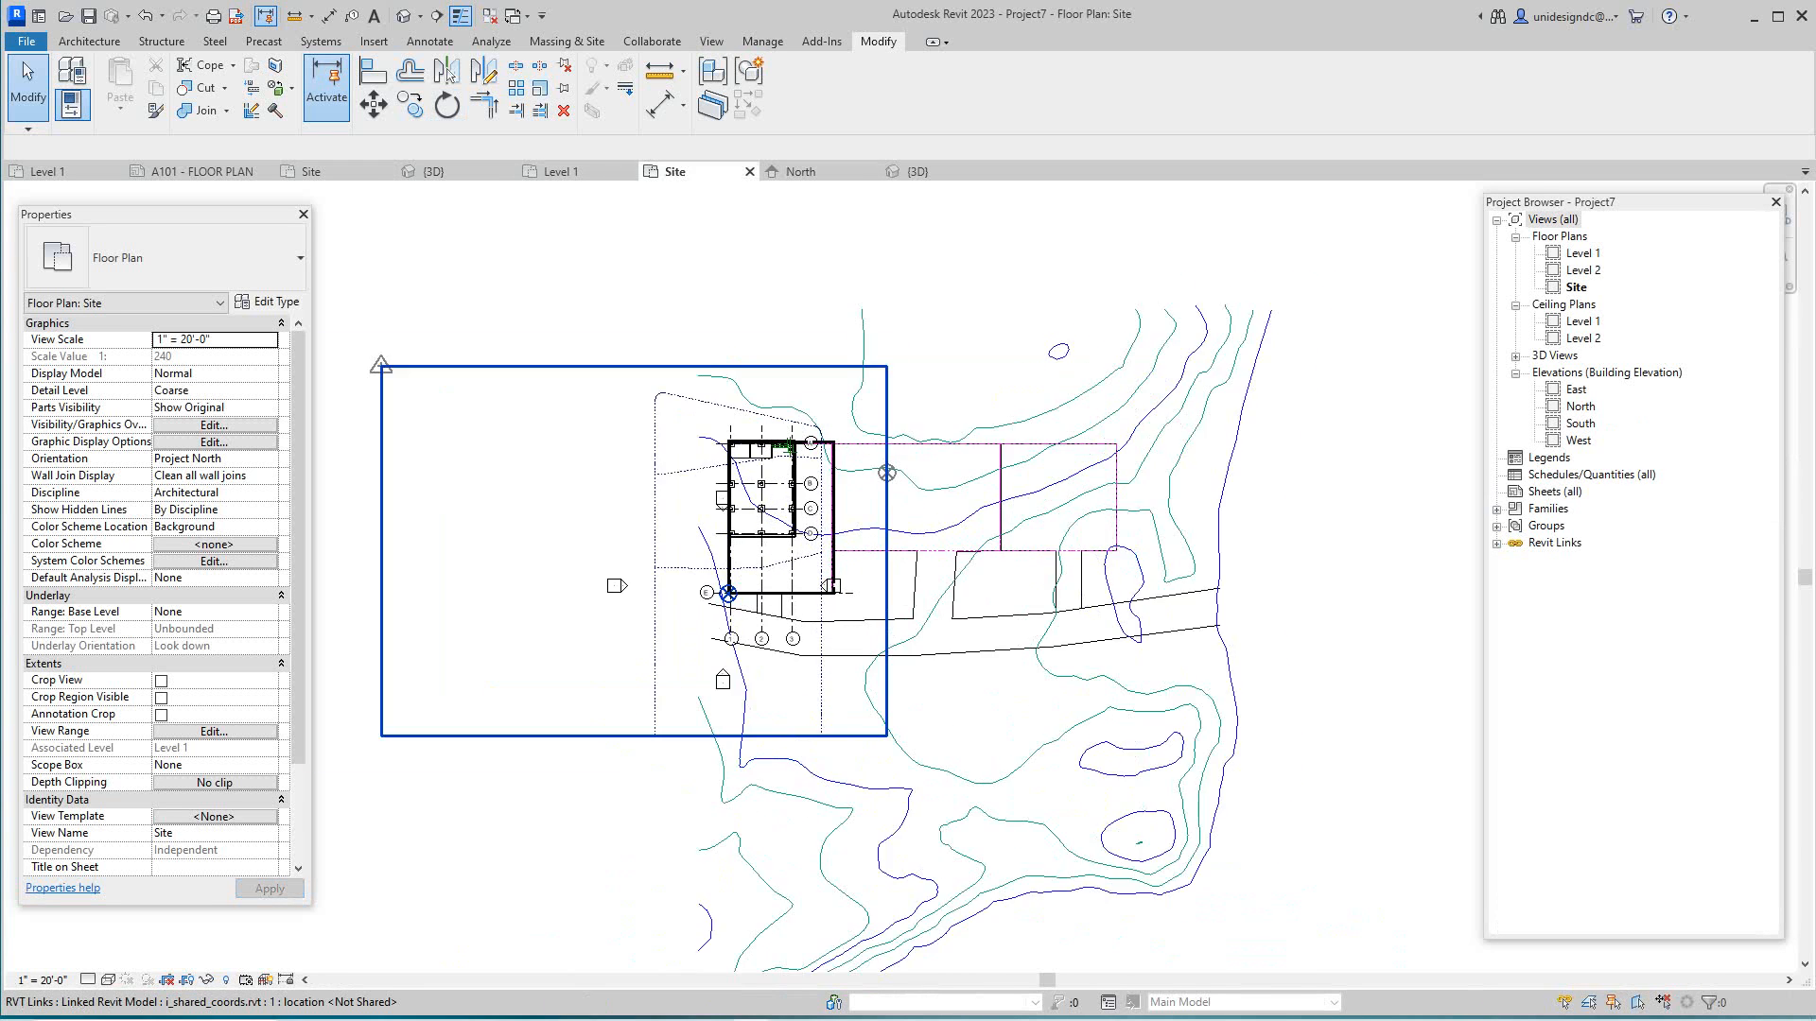
{"action": "scroll", "coordinate": [671, 604], "scroll_direction": "up", "scroll_amount": 5}
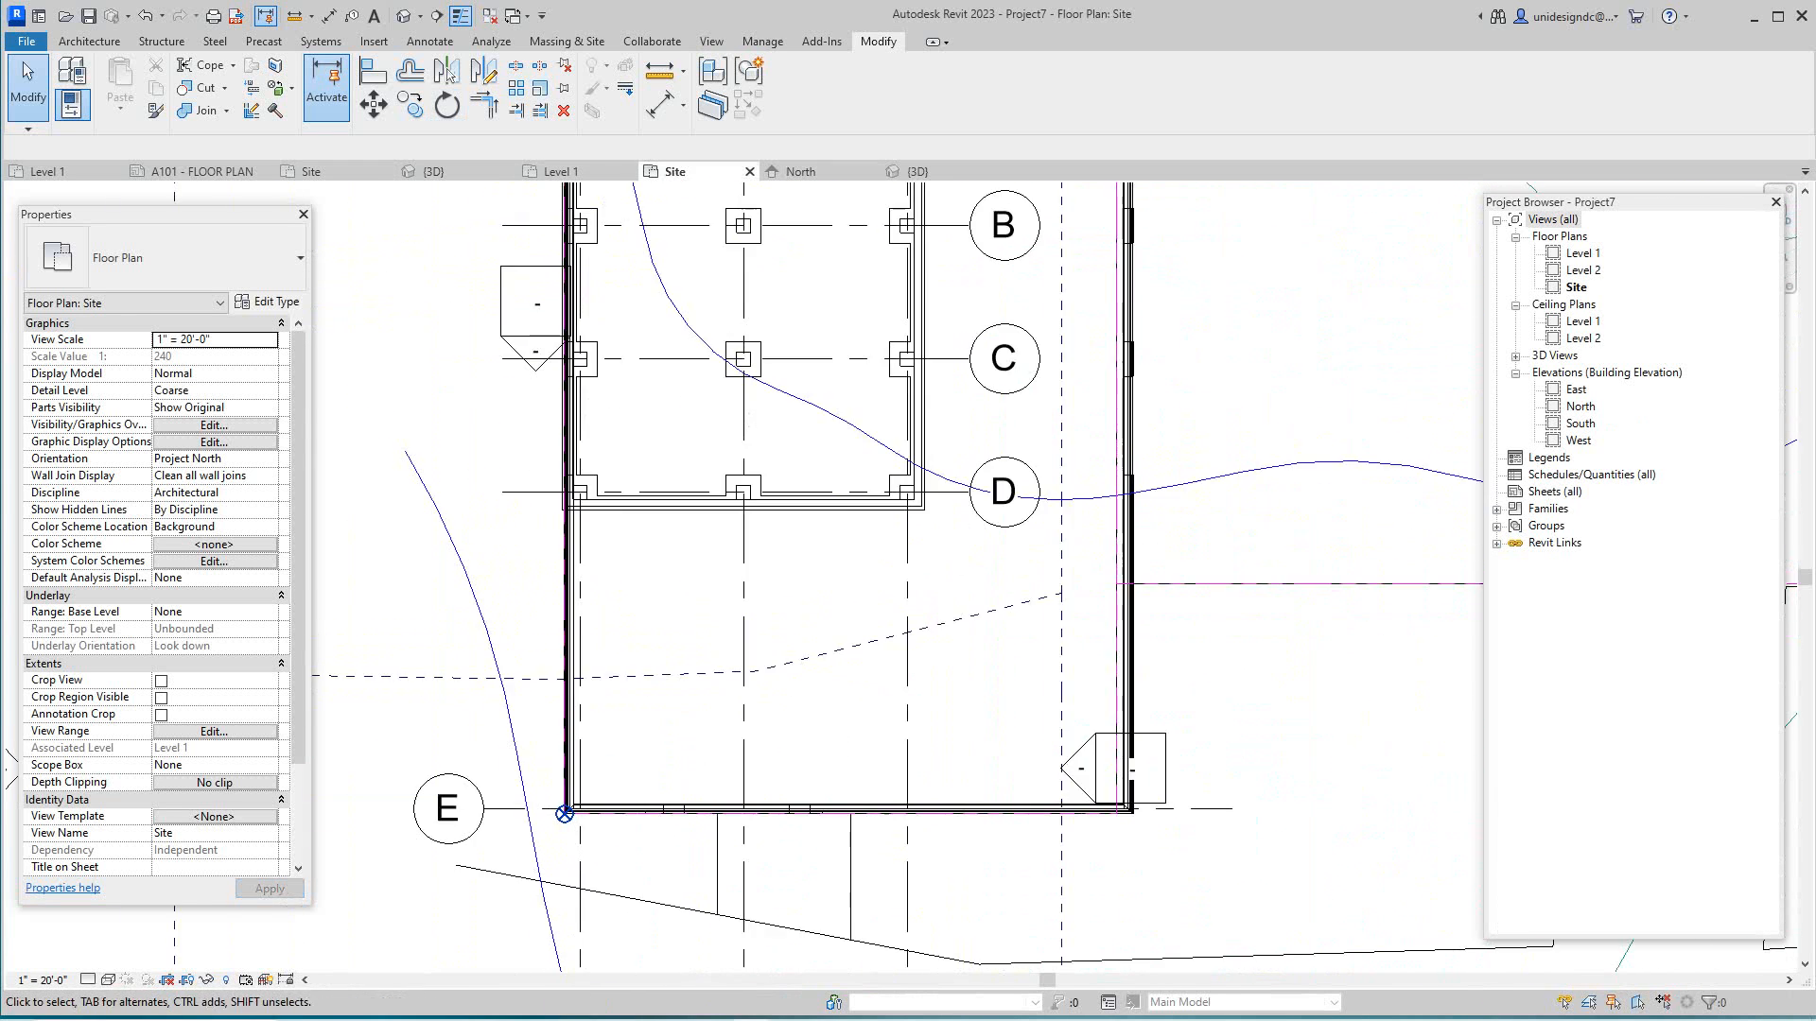
{"action": "scroll", "coordinate": [556, 806], "scroll_direction": "down", "scroll_amount": 6}
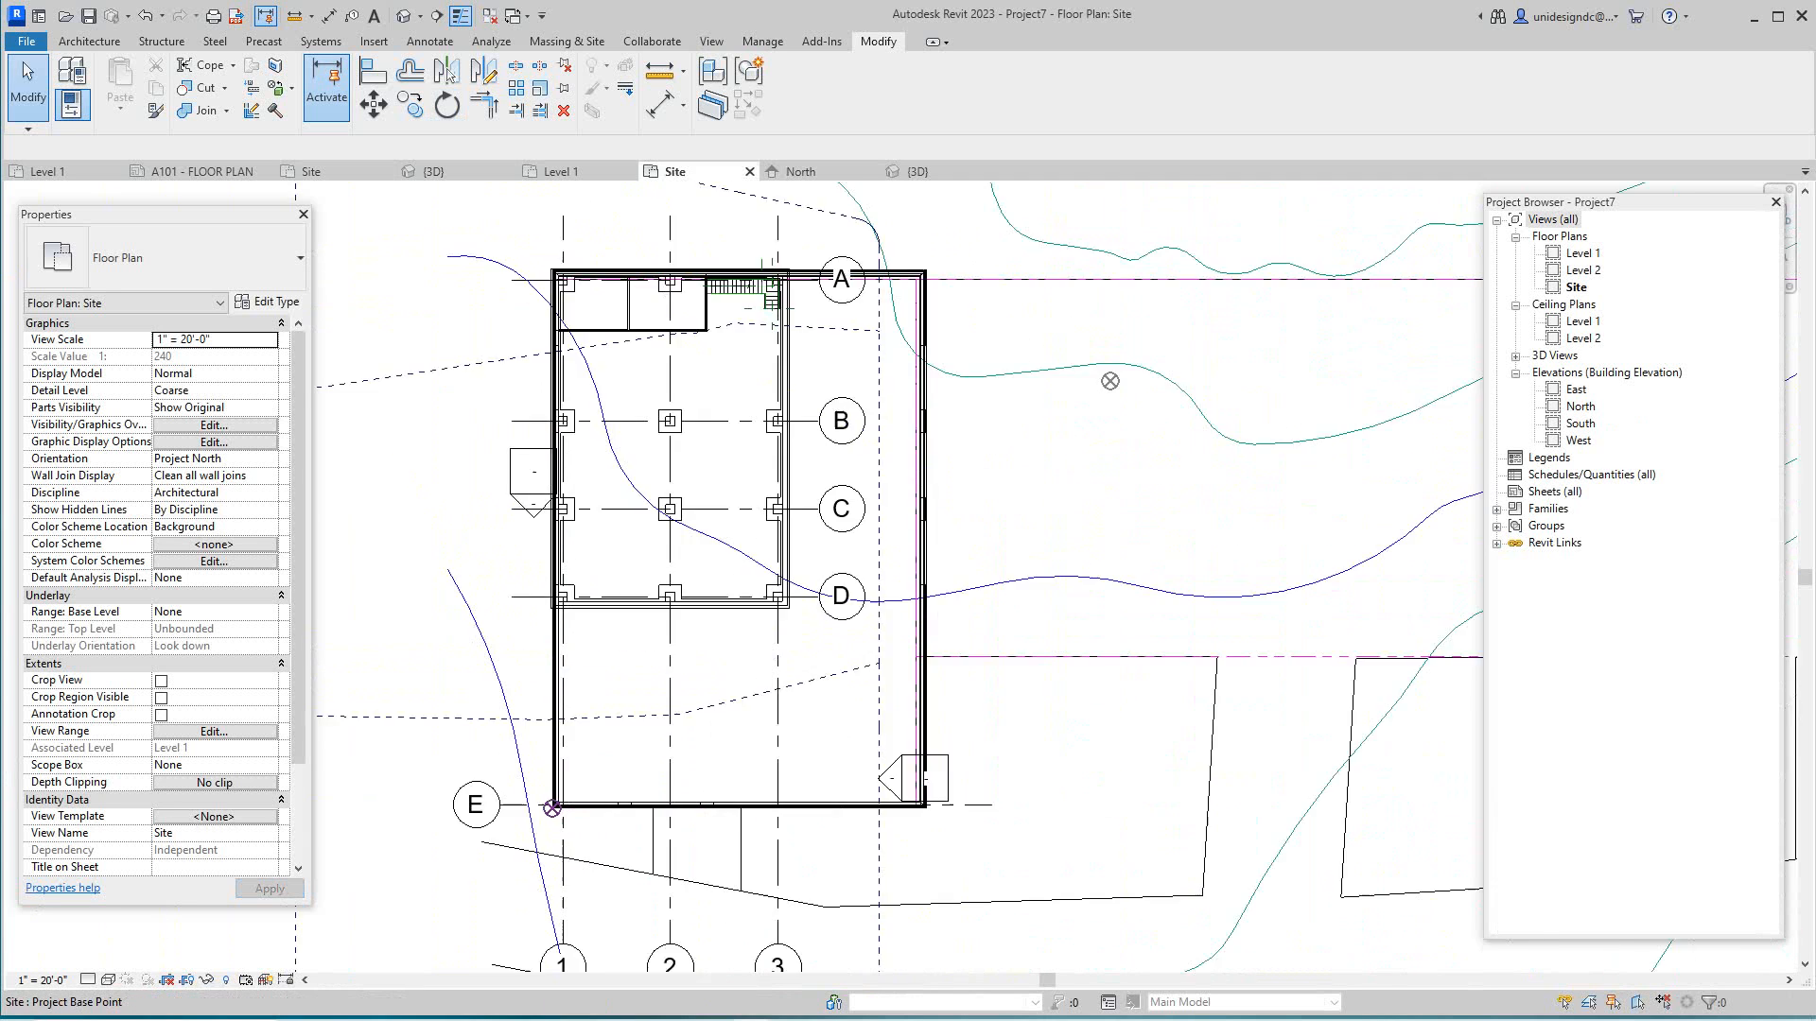
{"action": "middle_click_drag", "start_coordinate": [529, 799], "coordinate": [846, 878]}
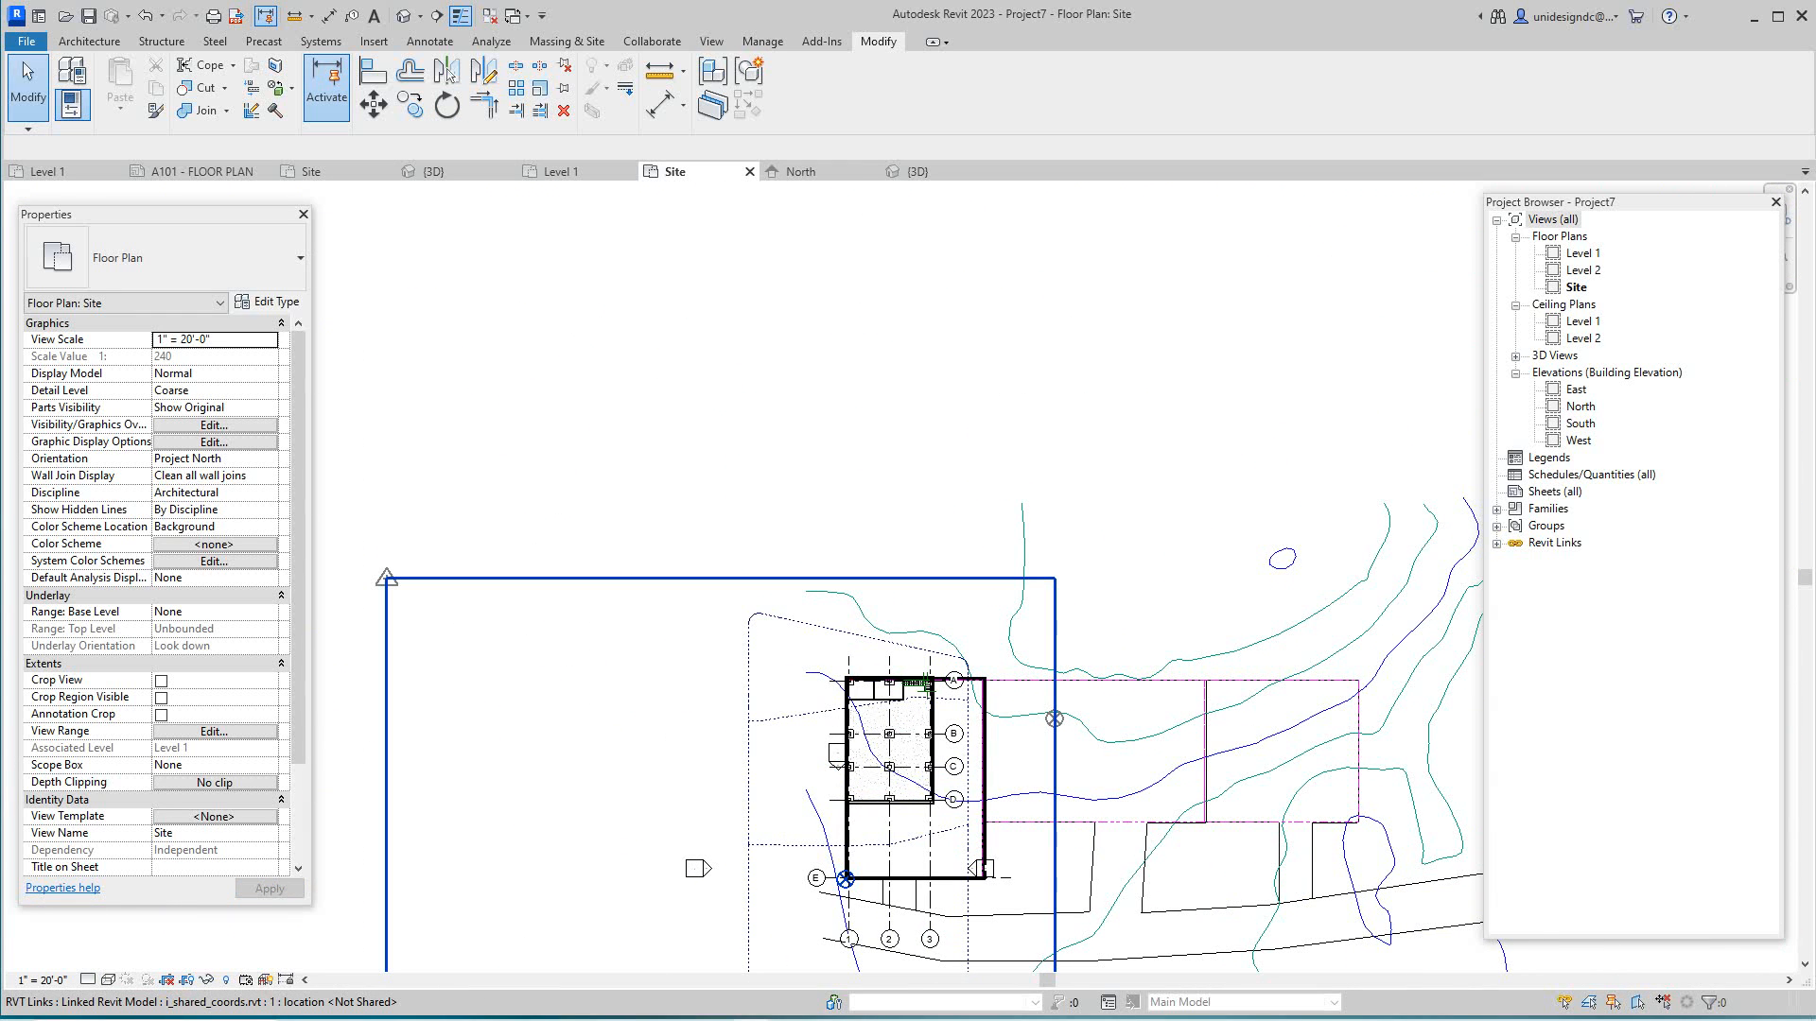
- Zoom out and pan to view the whole building on the site, then bring the screen recorder forward
{"action": "scroll", "coordinate": [823, 710], "scroll_direction": "down", "scroll_amount": 1}
{"action": "middle_click_drag", "start_coordinate": [824, 709], "coordinate": [690, 514]}
{"action": "scroll", "coordinate": [691, 513], "scroll_direction": "up", "scroll_amount": 4}
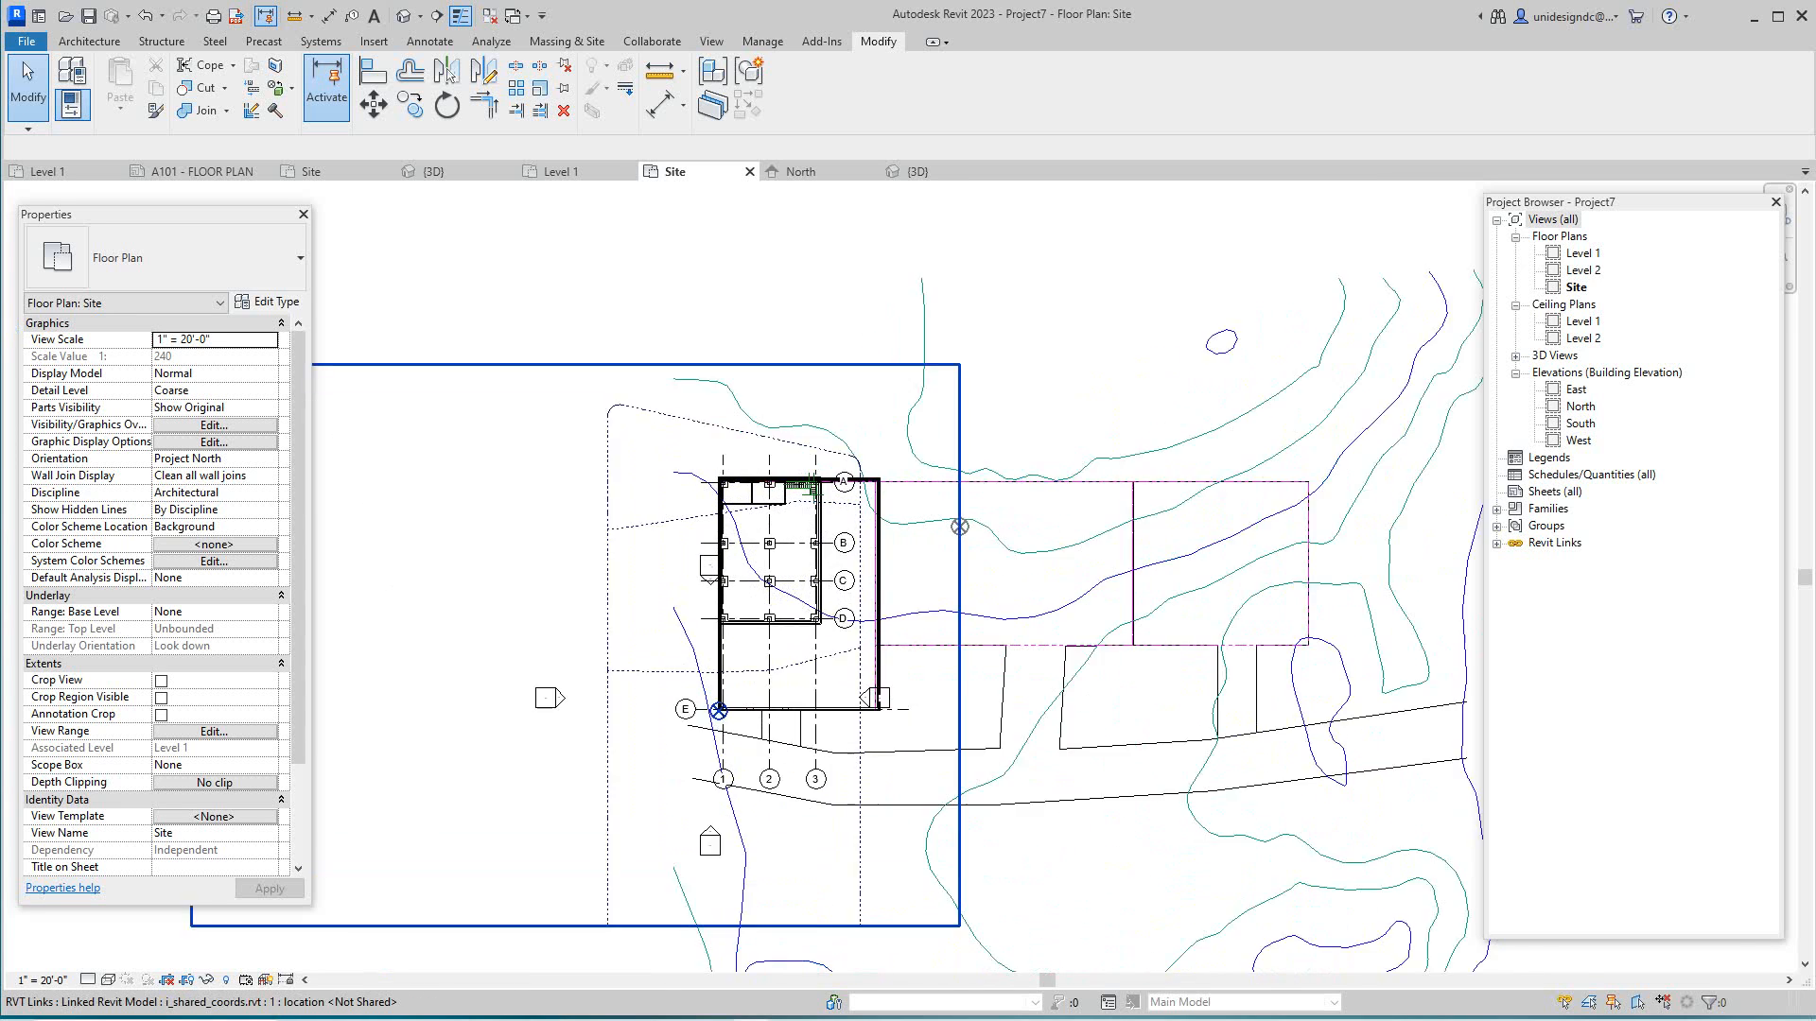
{"action": "scroll", "coordinate": [844, 697], "scroll_direction": "down", "scroll_amount": 3}
{"action": "middle_click_drag", "start_coordinate": [844, 697], "coordinate": [810, 620]}
{"action": "scroll", "coordinate": [1018, 593], "scroll_direction": "up", "scroll_amount": 4}
{"action": "scroll", "coordinate": [1017, 593], "scroll_direction": "up", "scroll_amount": 1}
{"action": "scroll", "coordinate": [1020, 681], "scroll_direction": "down", "scroll_amount": 2}
{"action": "scroll", "coordinate": [860, 666], "scroll_direction": "up", "scroll_amount": 1}
{"action": "scroll", "coordinate": [859, 666], "scroll_direction": "down", "scroll_amount": 1}
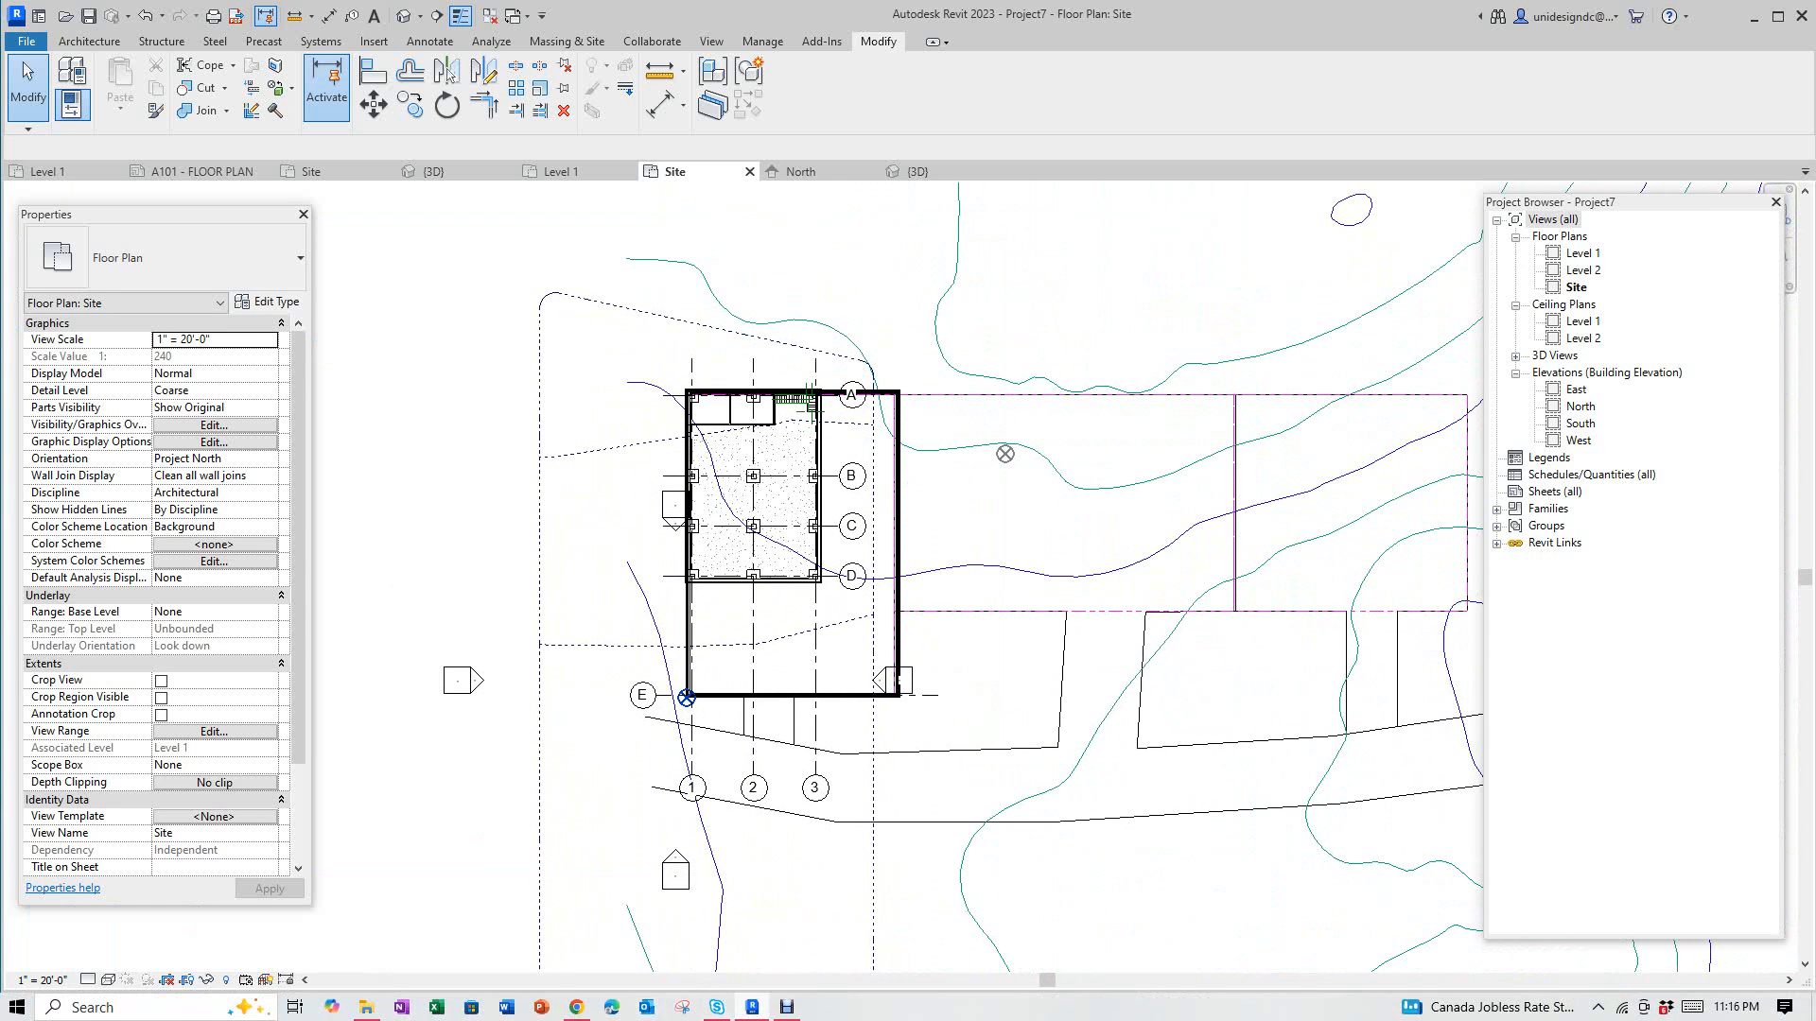
{"action": "mouse_move", "coordinate": [786, 1007]}
{"action": "left_click", "coordinate": [790, 898]}
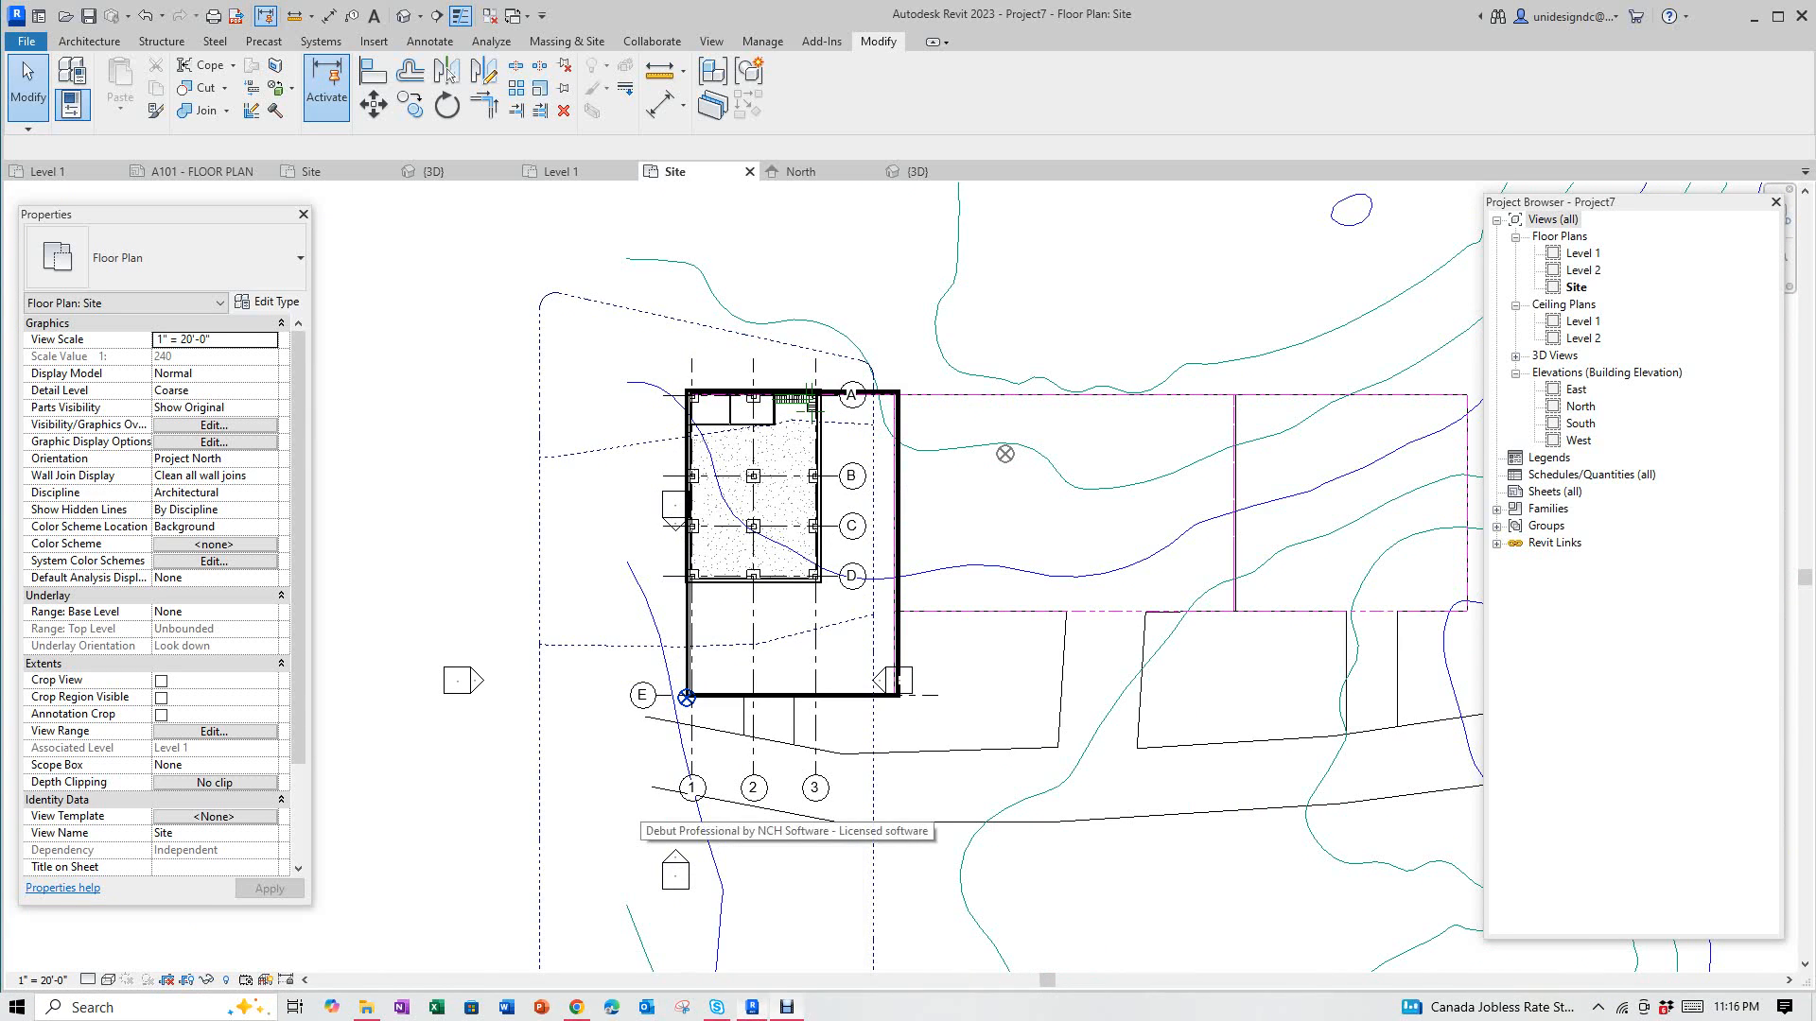